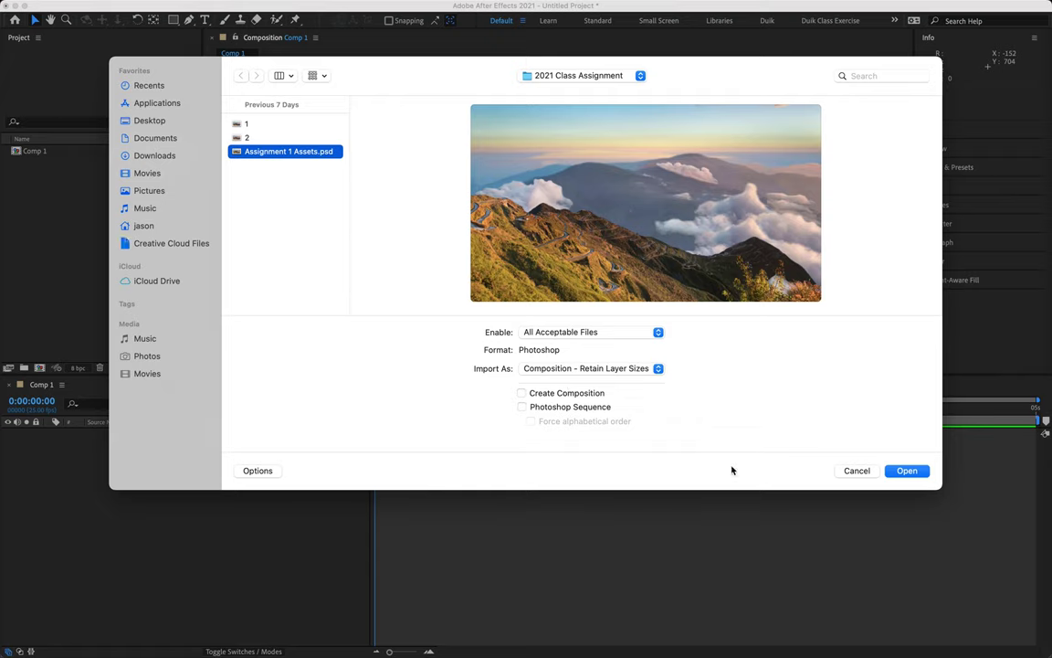
Import Assignment 1 Assets.psd as a Composition - Retain Layer Sizes with editable layer styles, and open the Assignment 1 Assets composition.
click(907, 471)
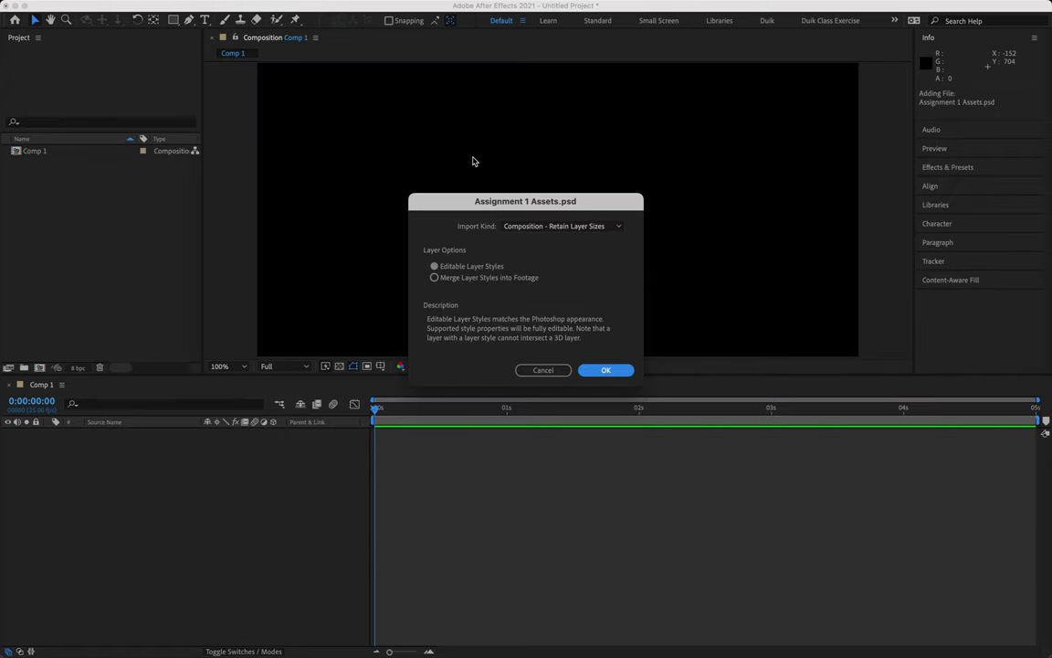
drag(459, 200, 453, 170)
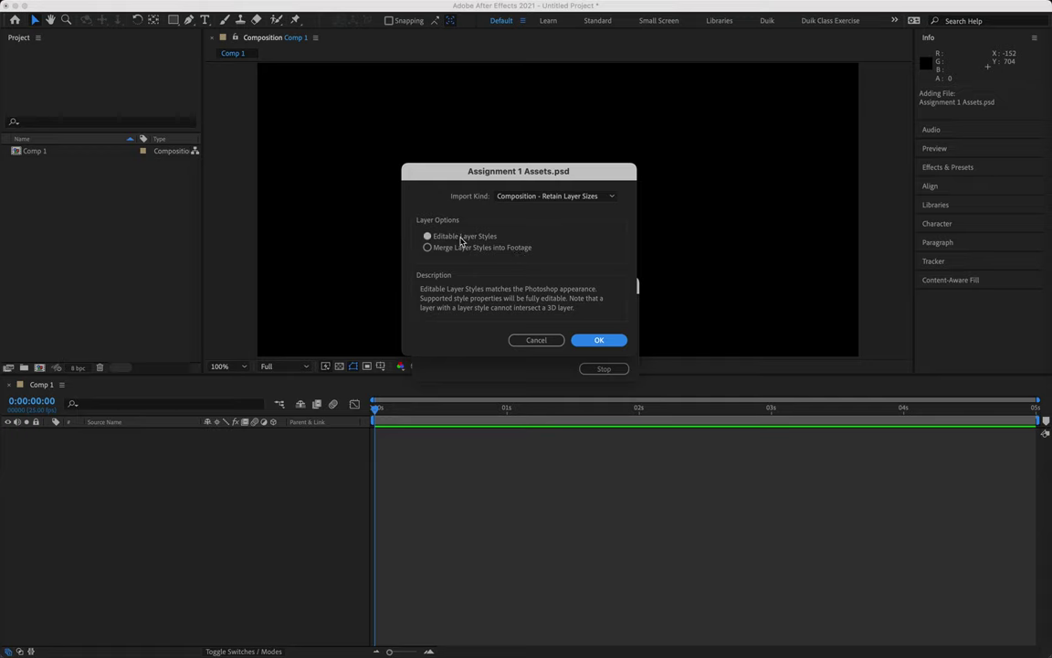
click(593, 340)
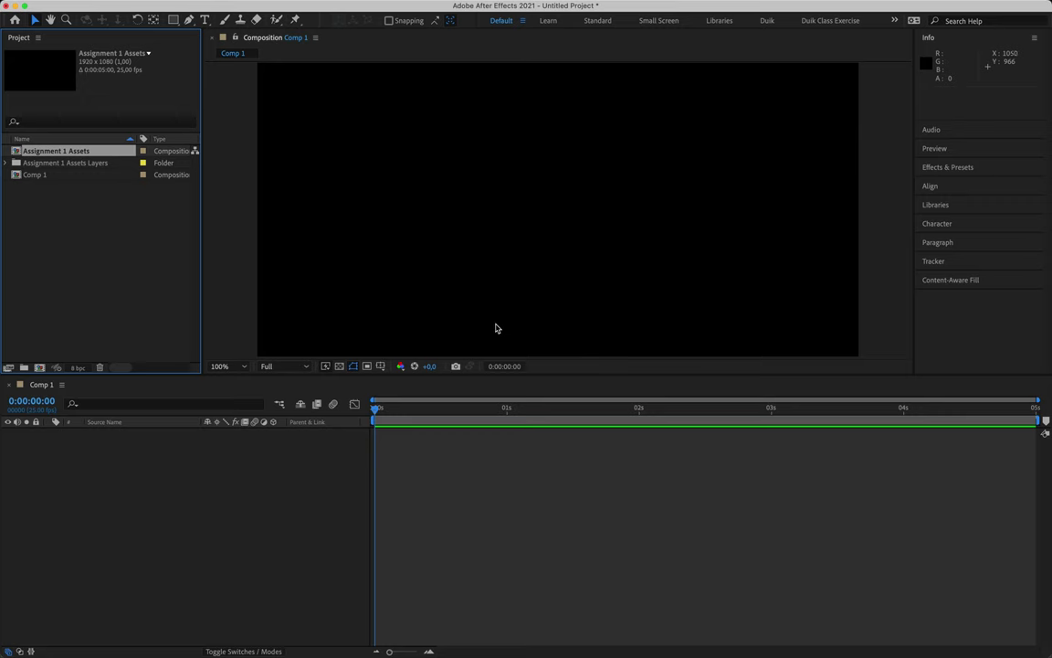
double_click(98, 152)
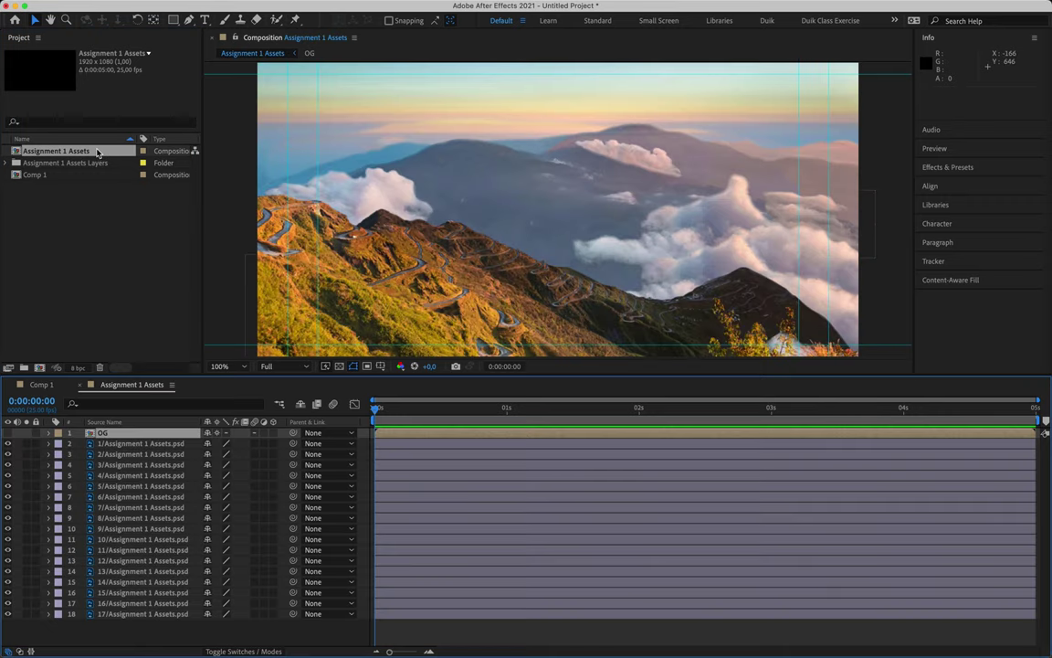
Clear all guides from the Assignment 1 Assets composition.
key(comma)
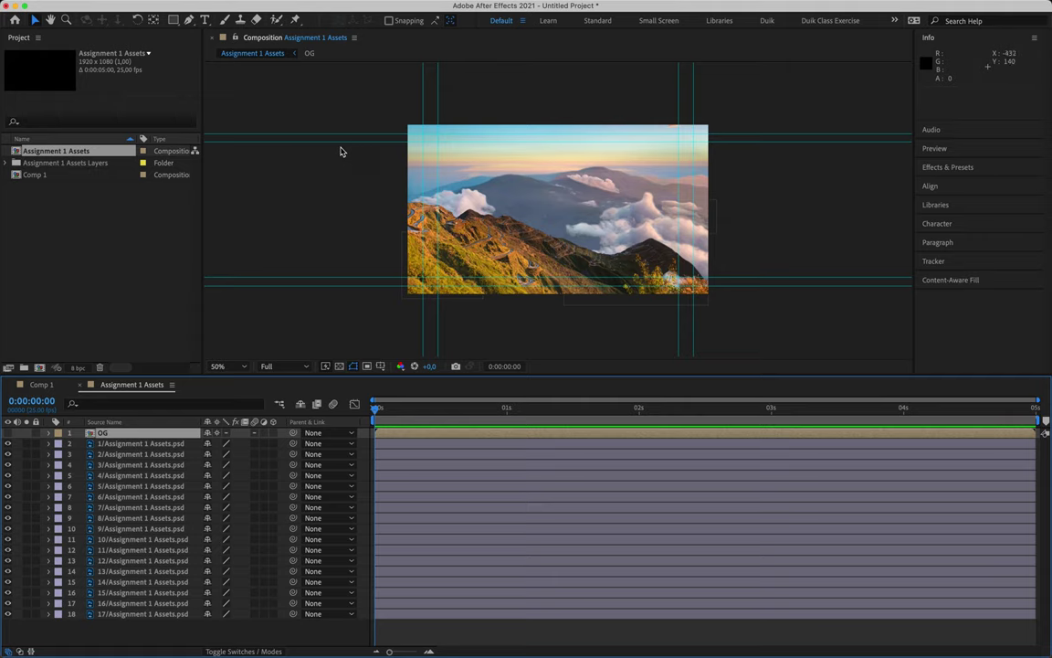
click(343, 8)
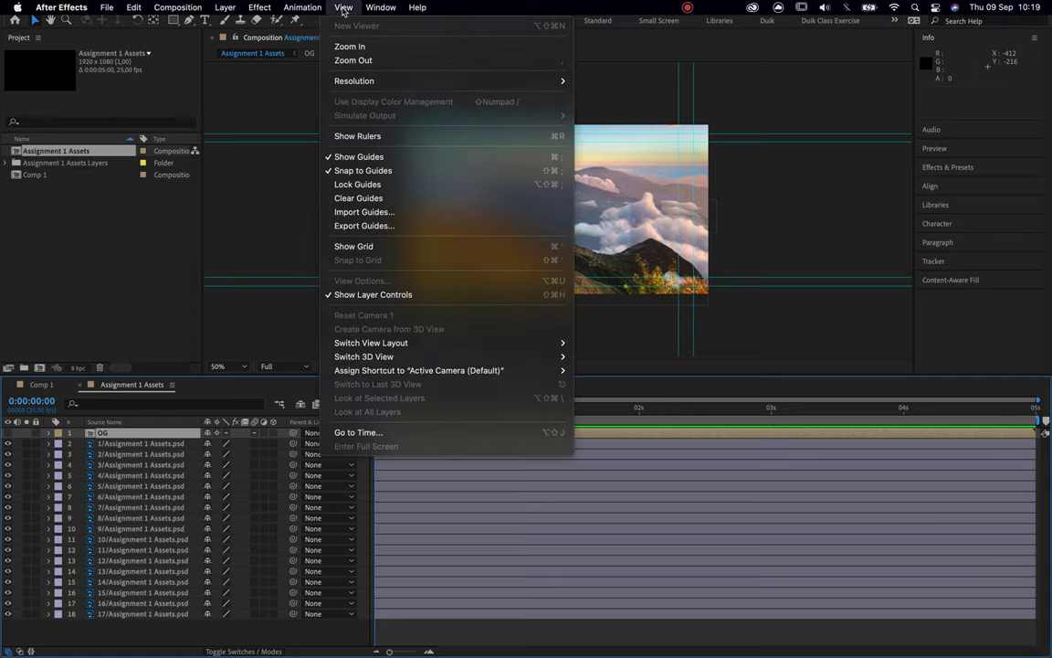
click(350, 198)
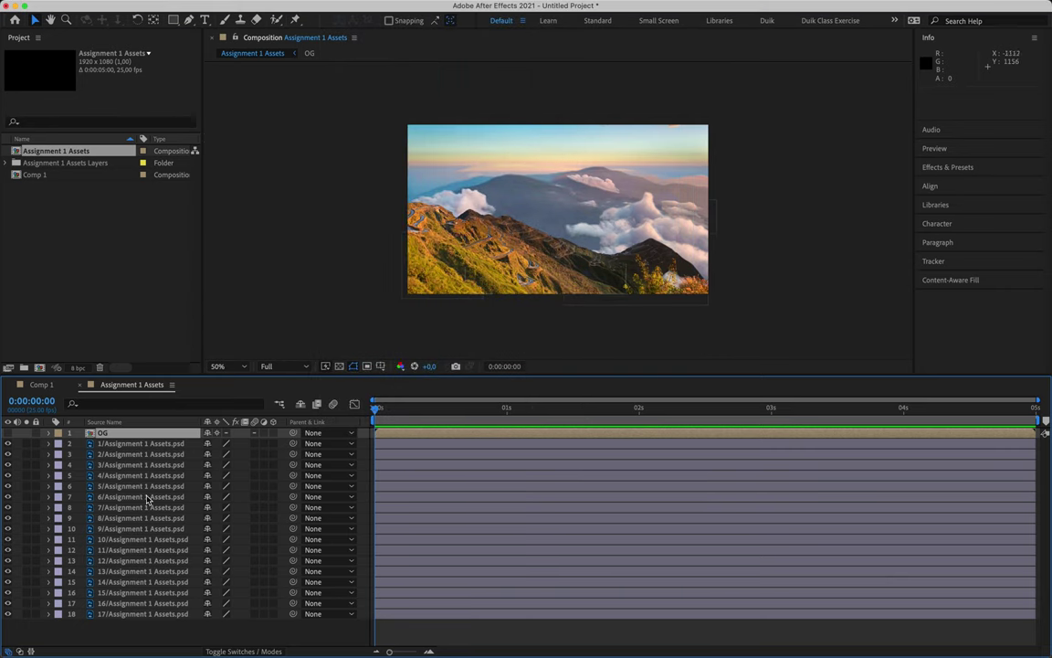
Toggle the OG layer's visibility repeatedly to compare its outlines with the artwork, leaving the layer shown.
click(8, 433)
click(8, 433)
click(8, 433)
click(8, 433)
click(8, 433)
click(8, 433)
click(8, 433)
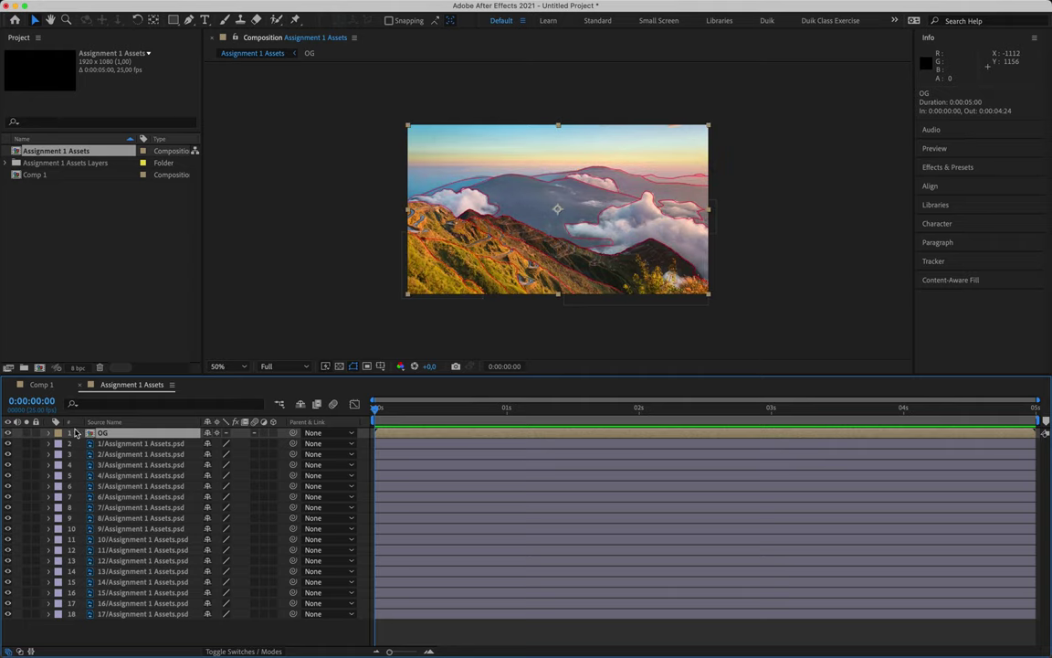
Set the OG layer's opacity to 30%.
key(t)
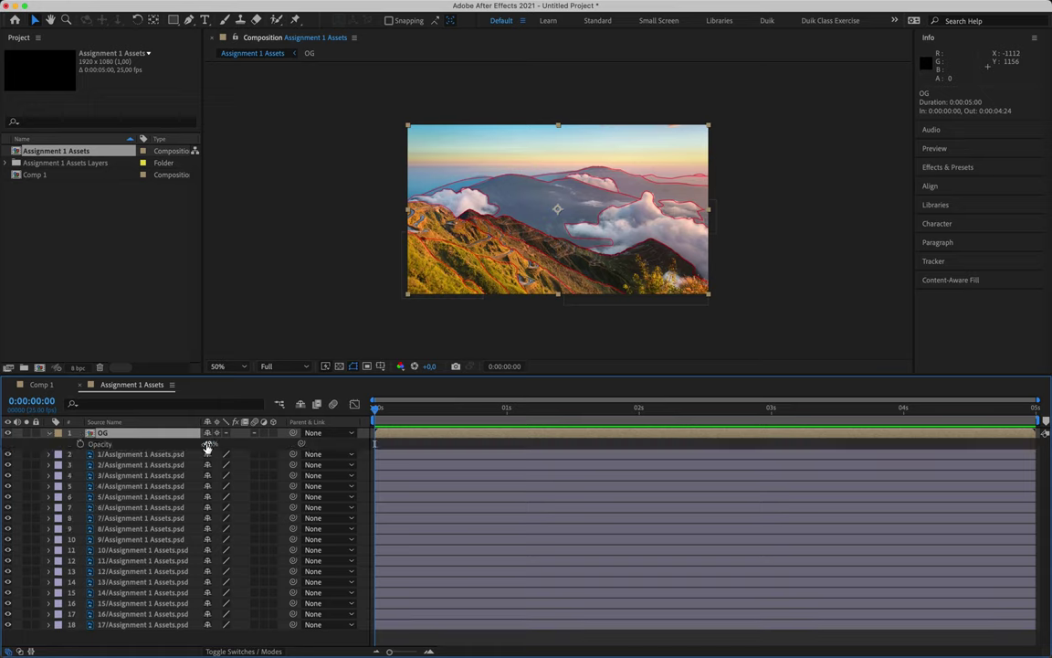
drag(207, 446, 182, 411)
click(209, 445)
text(30)
key(Return)
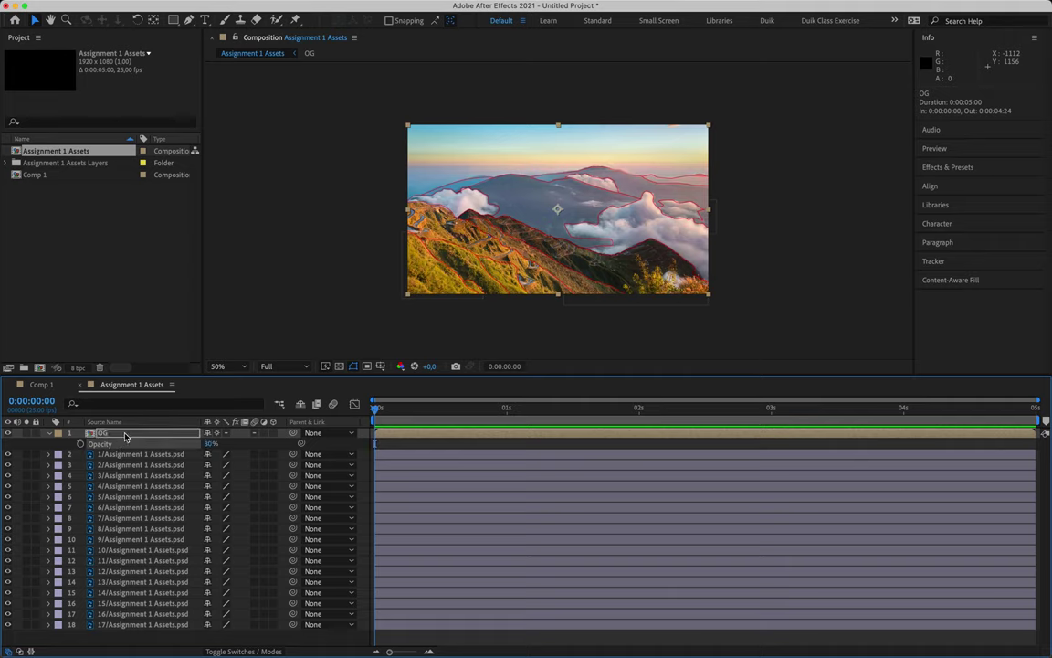
Collapse the OG layer's properties, then hide and lock the layer.
click(48, 433)
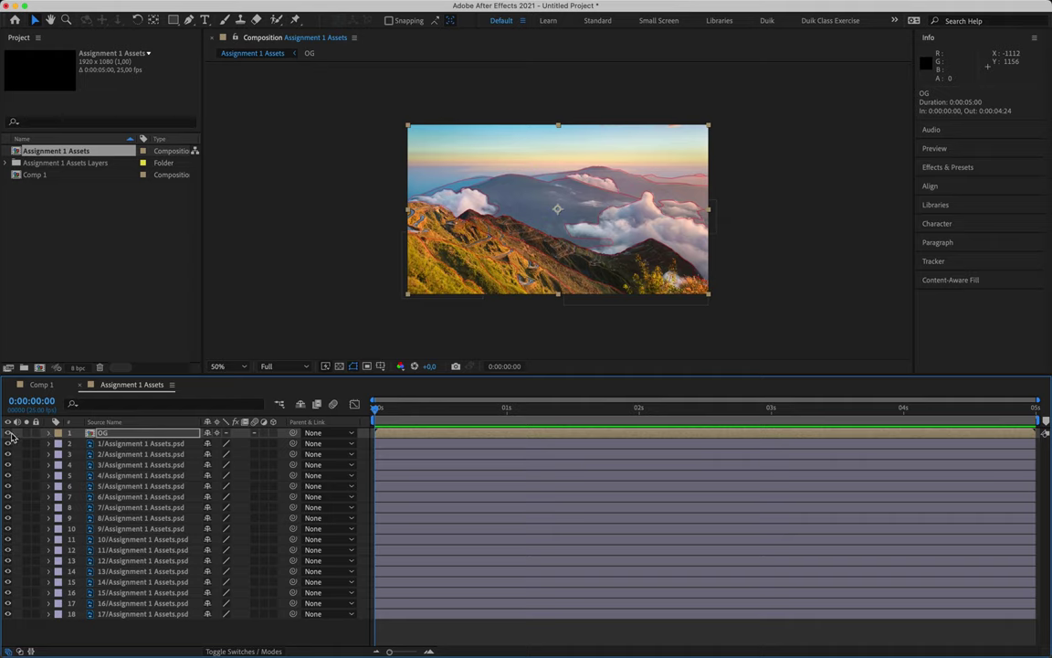
click(9, 434)
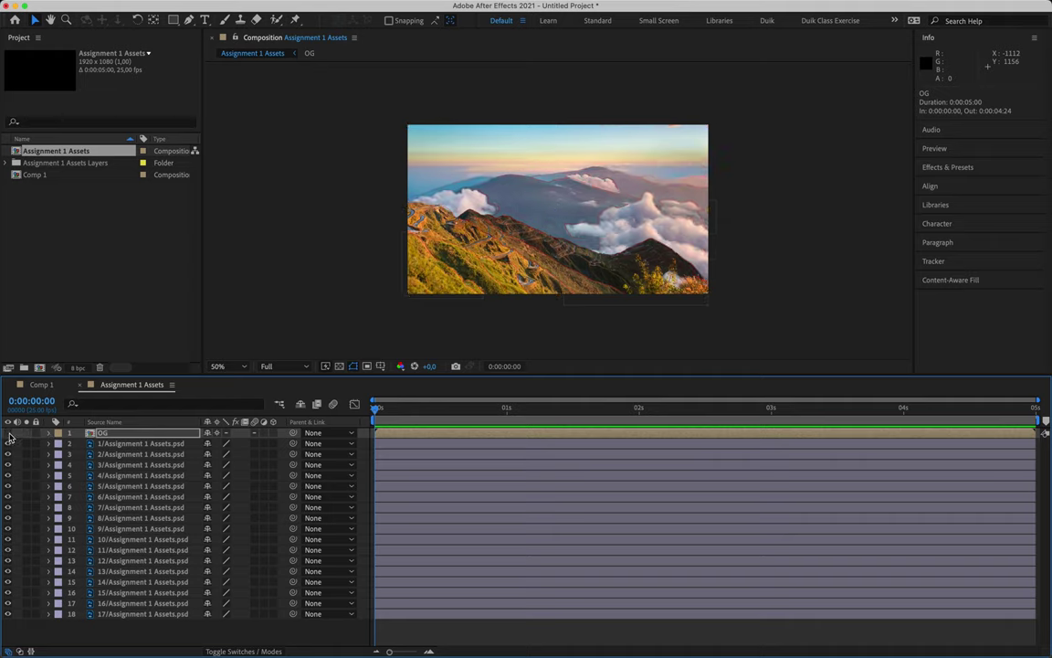
click(37, 433)
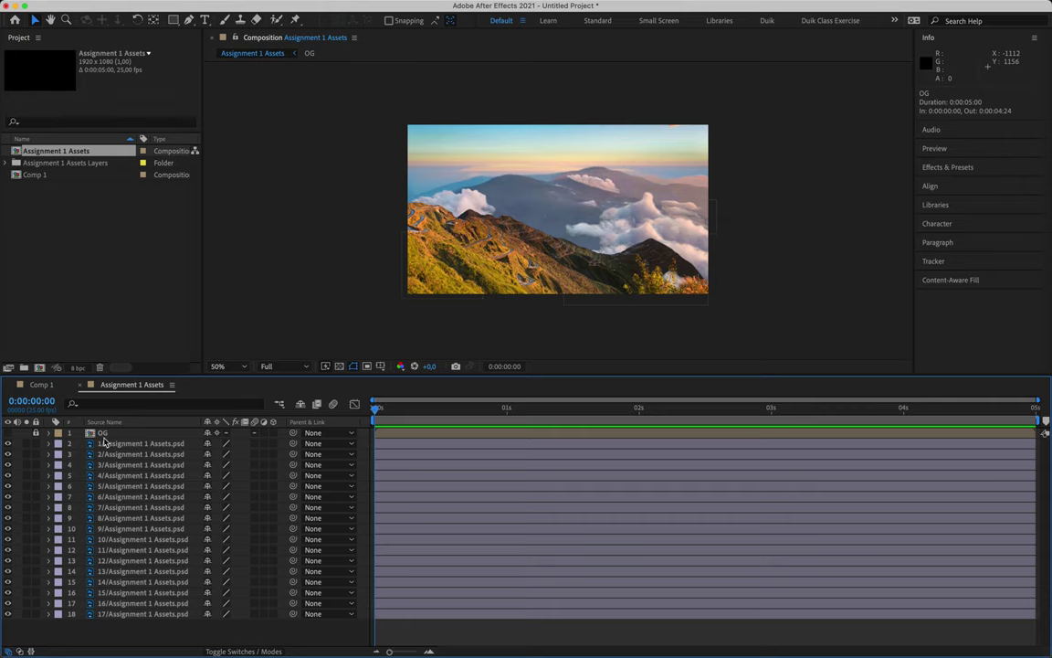
Unlock OG to inspect layers 1 and 2 inside its composition, then return to Assignment 1 Assets with OG locked.
click(37, 433)
double_click(108, 435)
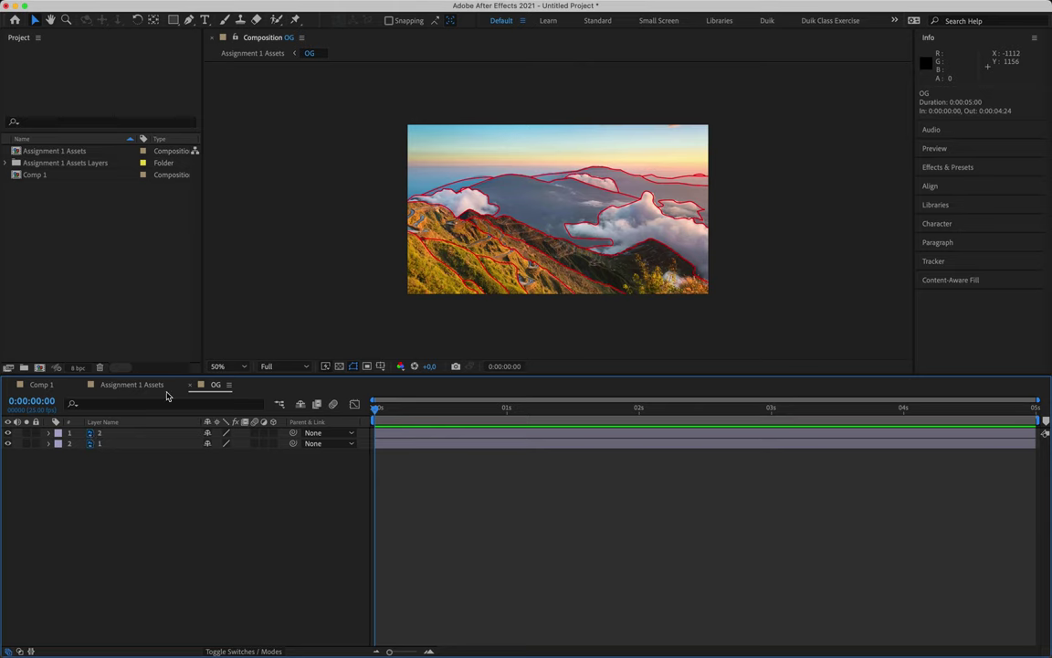
click(191, 385)
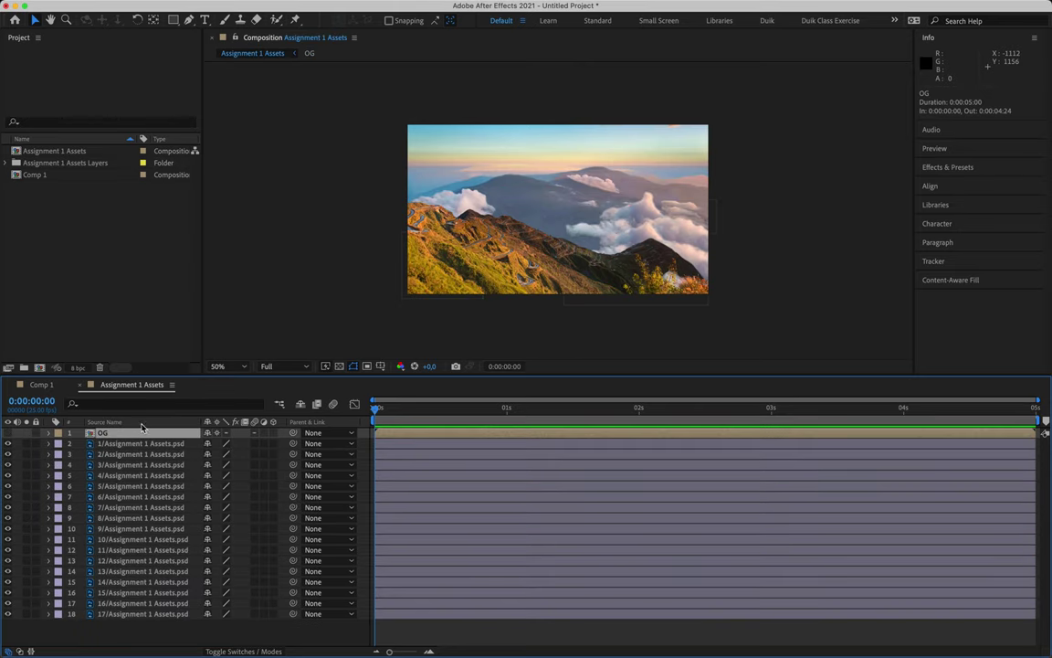
double_click(137, 432)
click(131, 432)
click(112, 443)
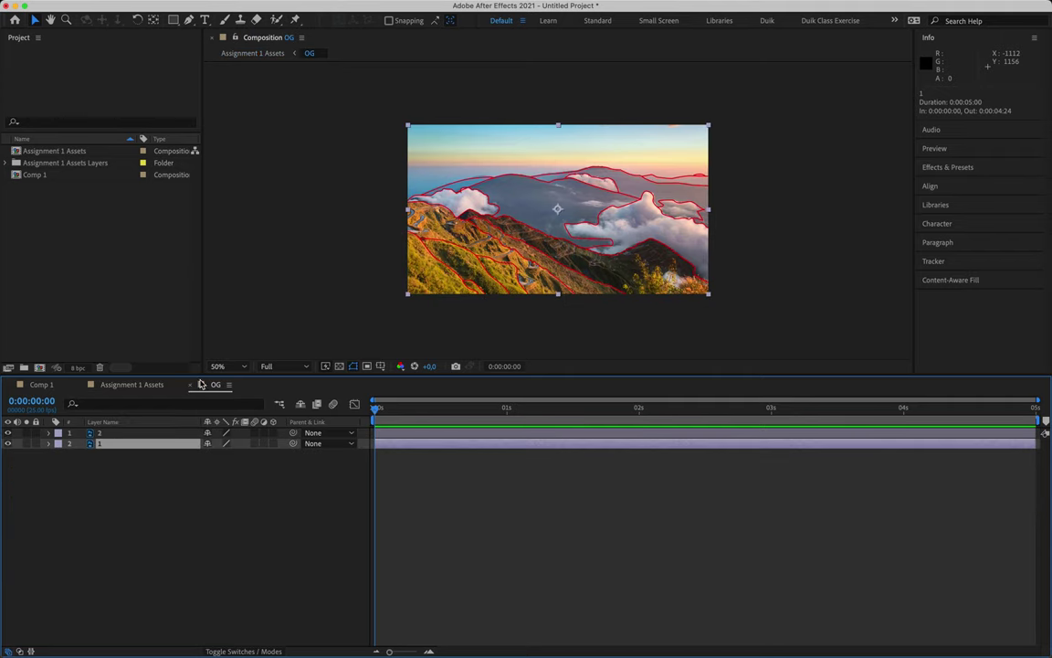
click(191, 384)
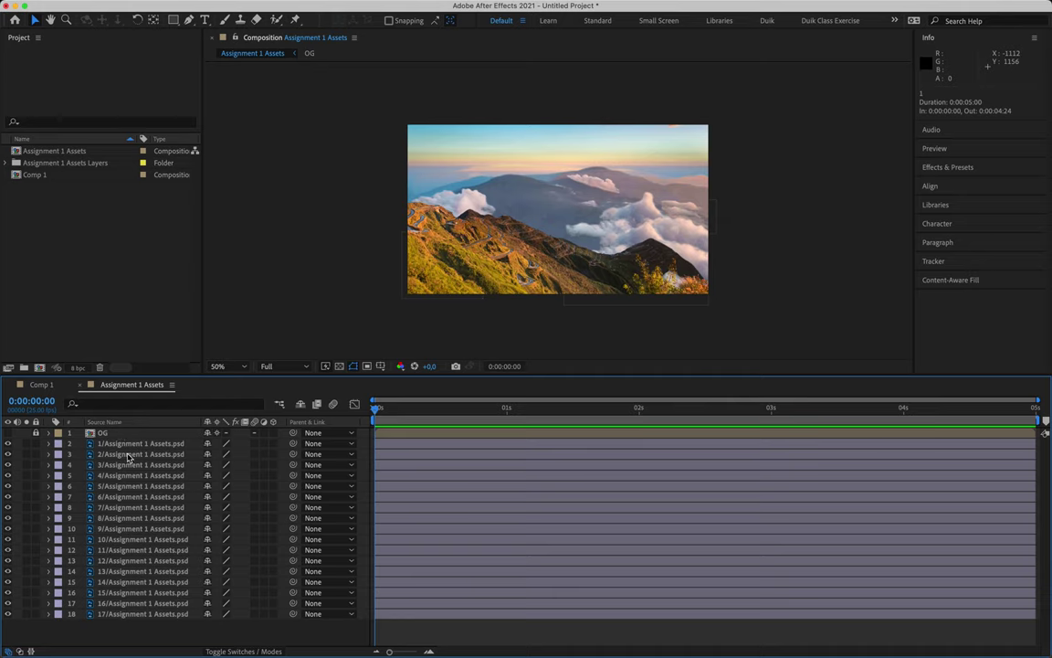
Turn on the 3D switch for all layers from 1/Assignment 1 Assets.psd through 17/Assignment 1 Assets.psd.
click(146, 445)
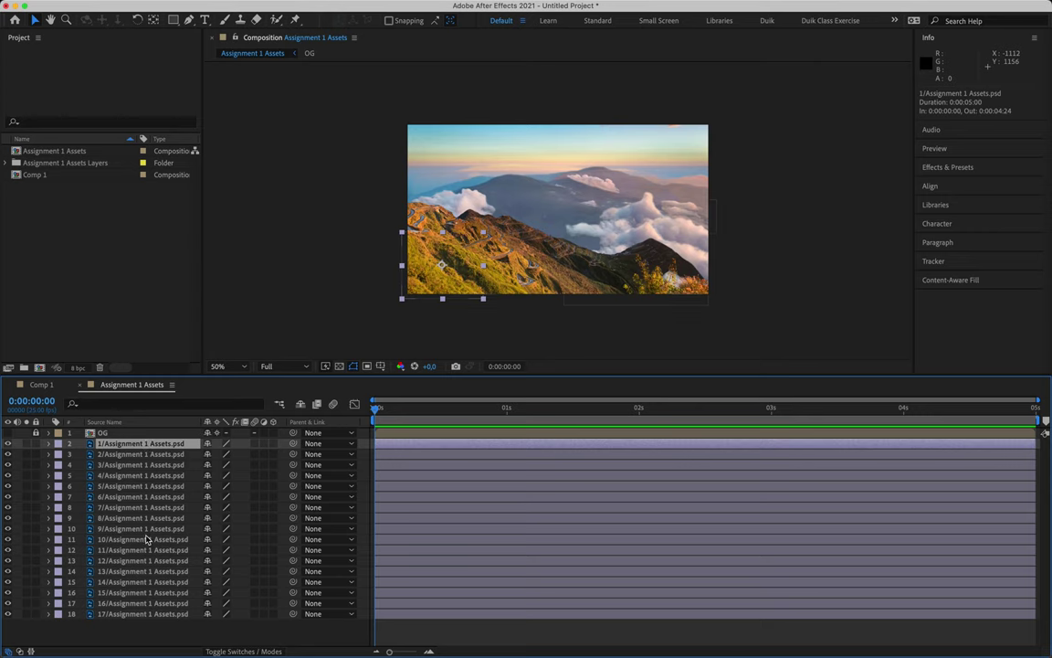
shift+click(148, 615)
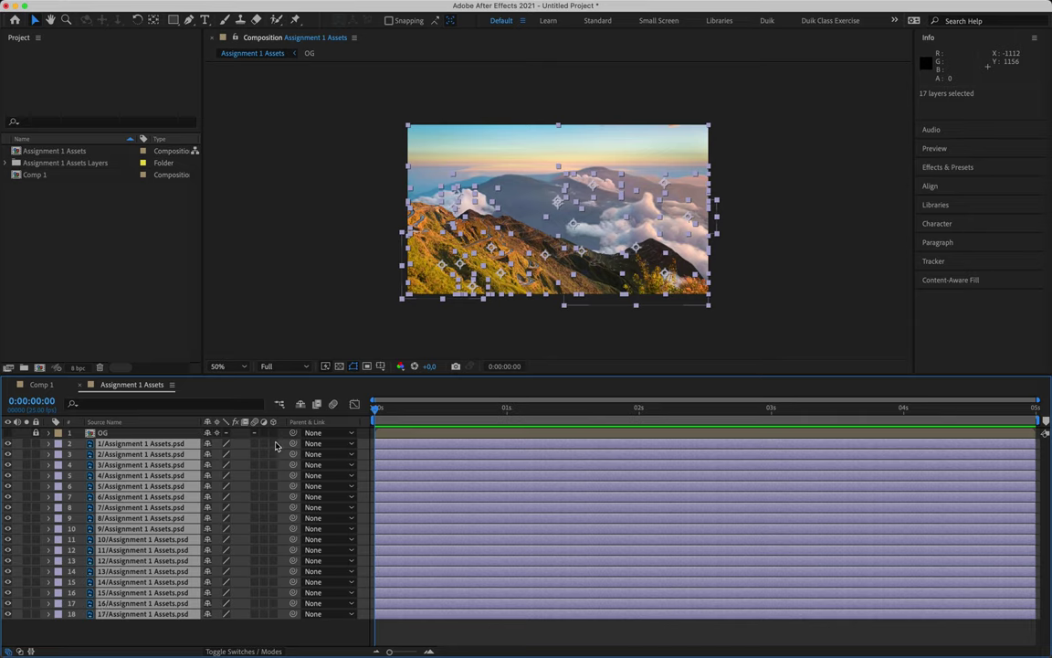
click(247, 651)
click(246, 651)
click(247, 652)
click(247, 651)
click(247, 651)
click(246, 651)
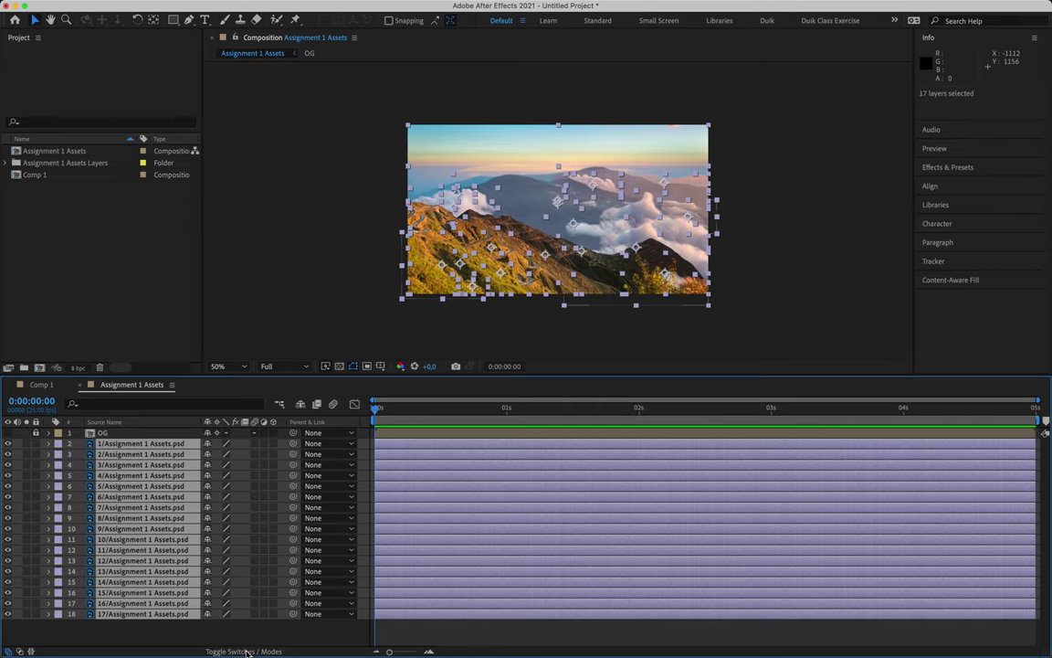
click(274, 444)
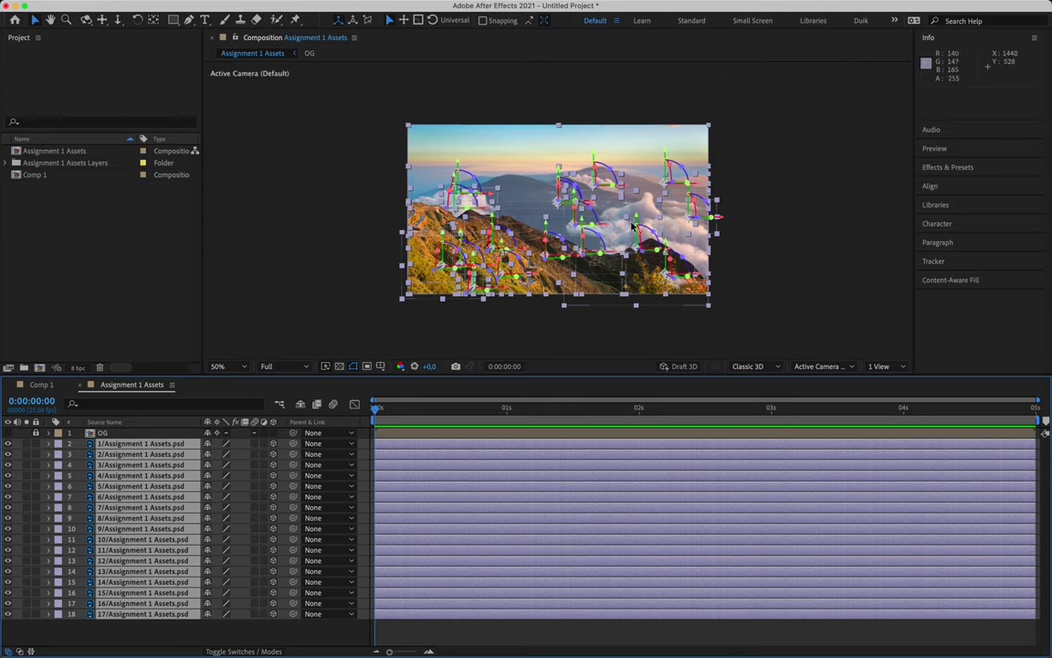
Examine the layers' 3D axis handles at several magnifications and deselect the layers.
key(period)
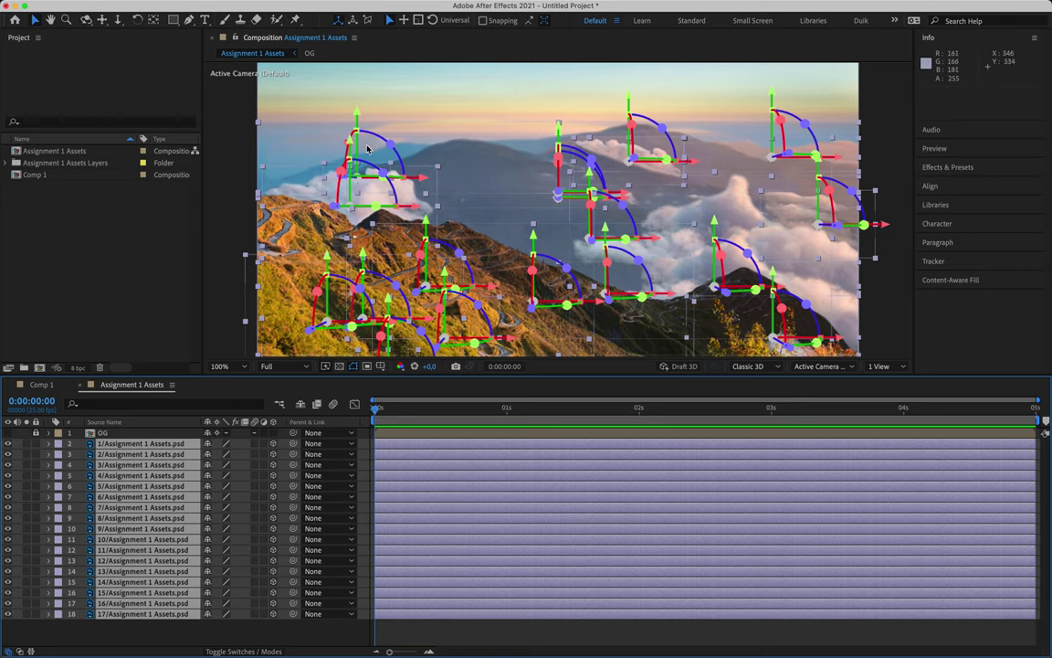
key(comma)
key(comma)
key(comma)
key(comma)
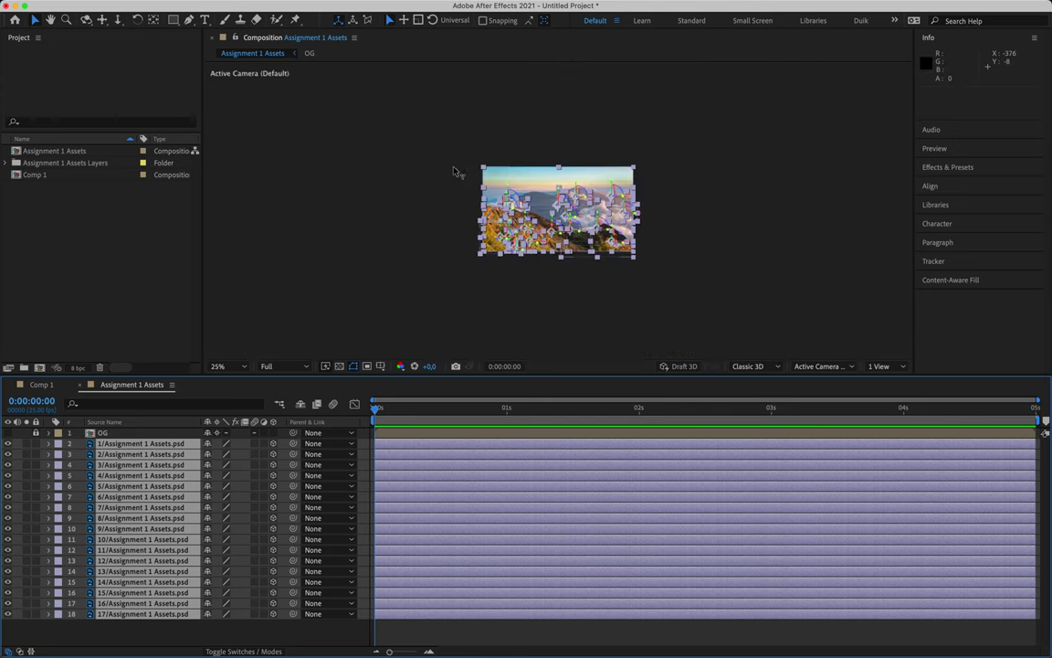
key(period)
key(period)
key(period)
key(period)
click(232, 178)
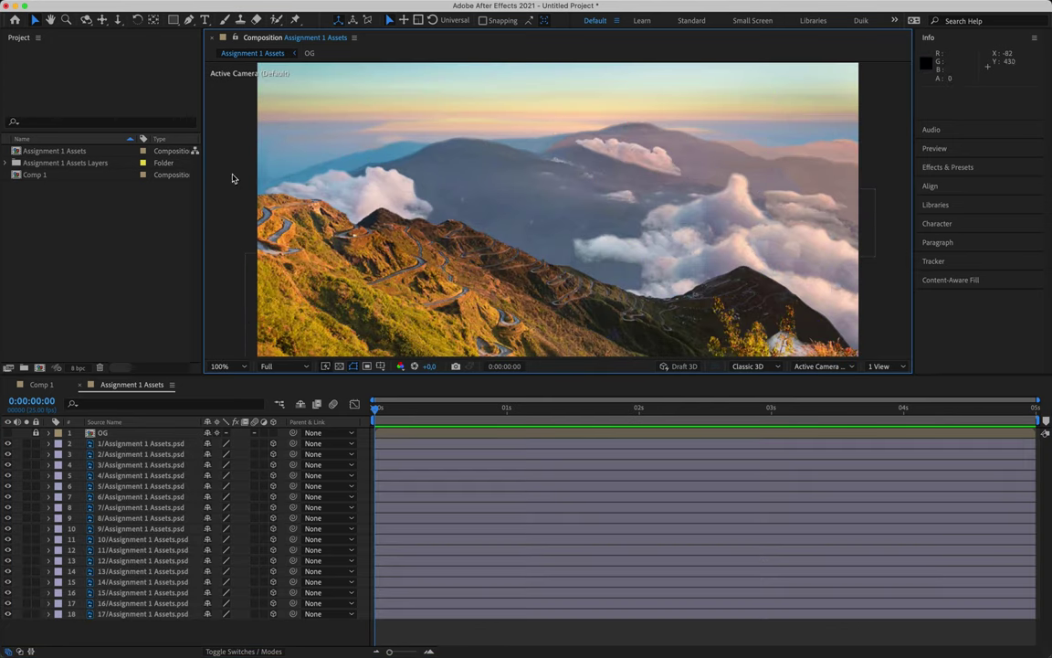
Try moving the 1/Assignment 1 Assets.psd foreground layer along its Y, X and Z axes, undoing each move.
click(296, 312)
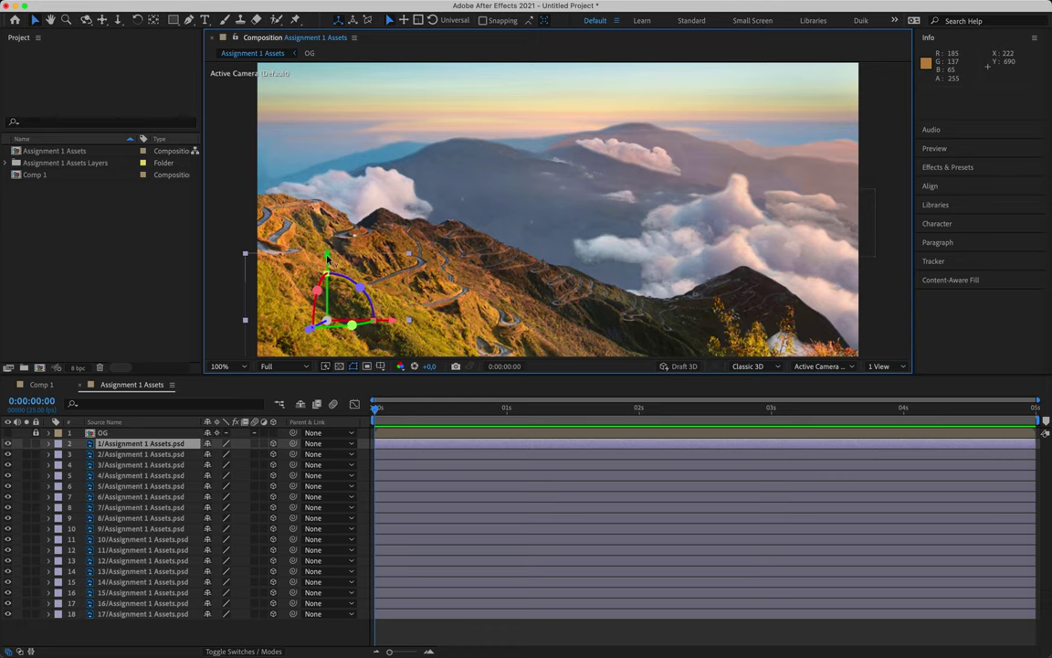
drag(327, 258, 338, 218)
key(super+z)
drag(396, 327, 311, 334)
key(super+z)
drag(309, 334, 258, 413)
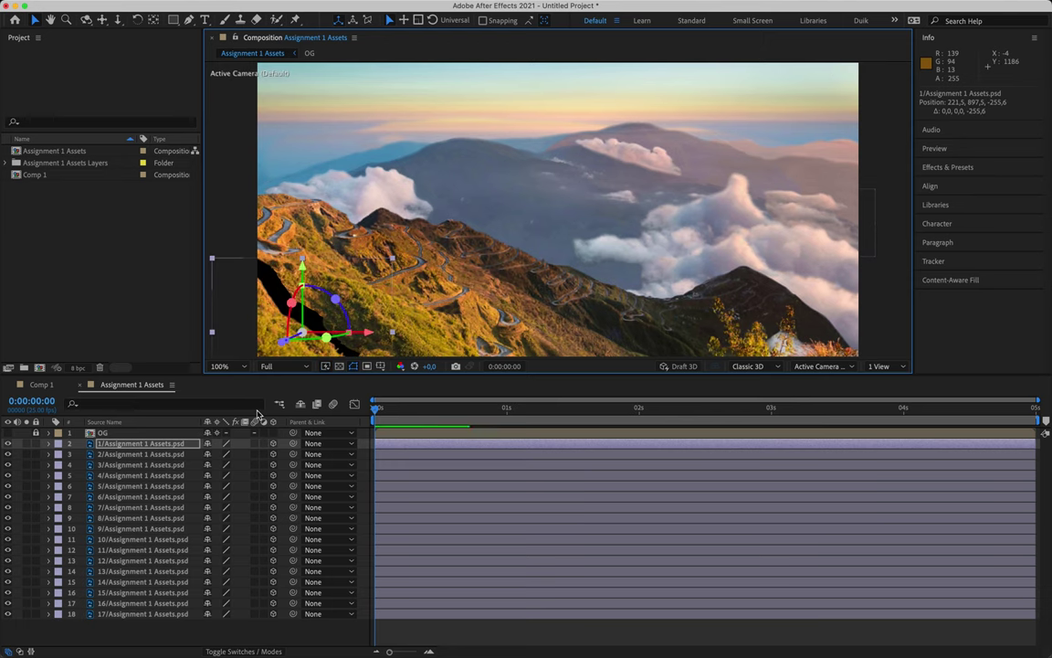
key(super+z)
Try repositioning the 1/Assignment 1 Assets.psd layer freely in an enlarged view, and undo the move.
click(284, 311)
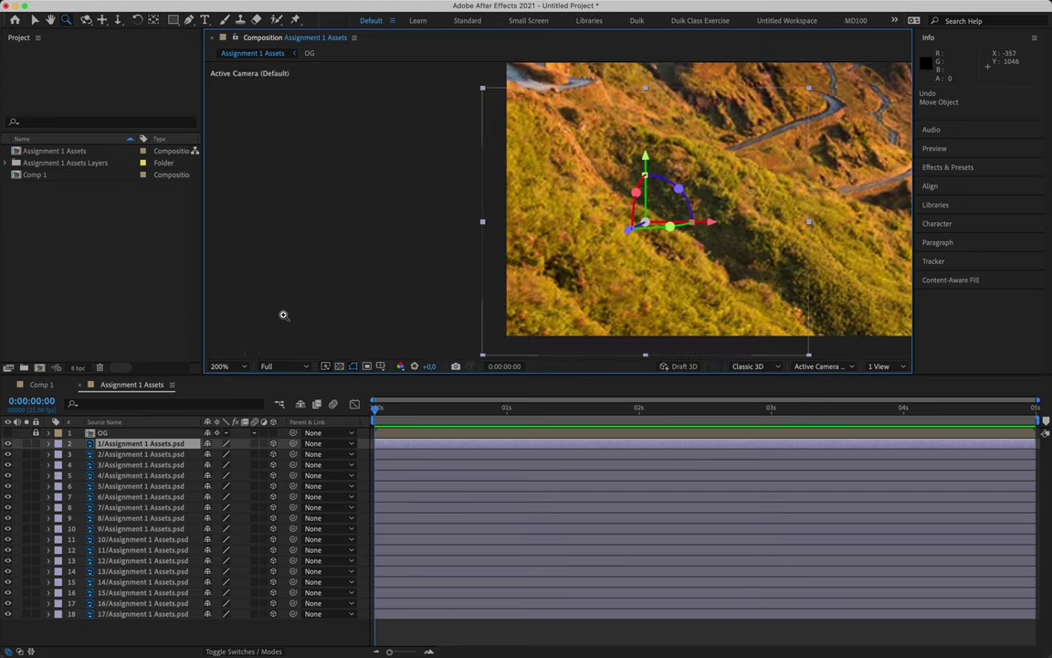
key(v)
drag(624, 284, 555, 209)
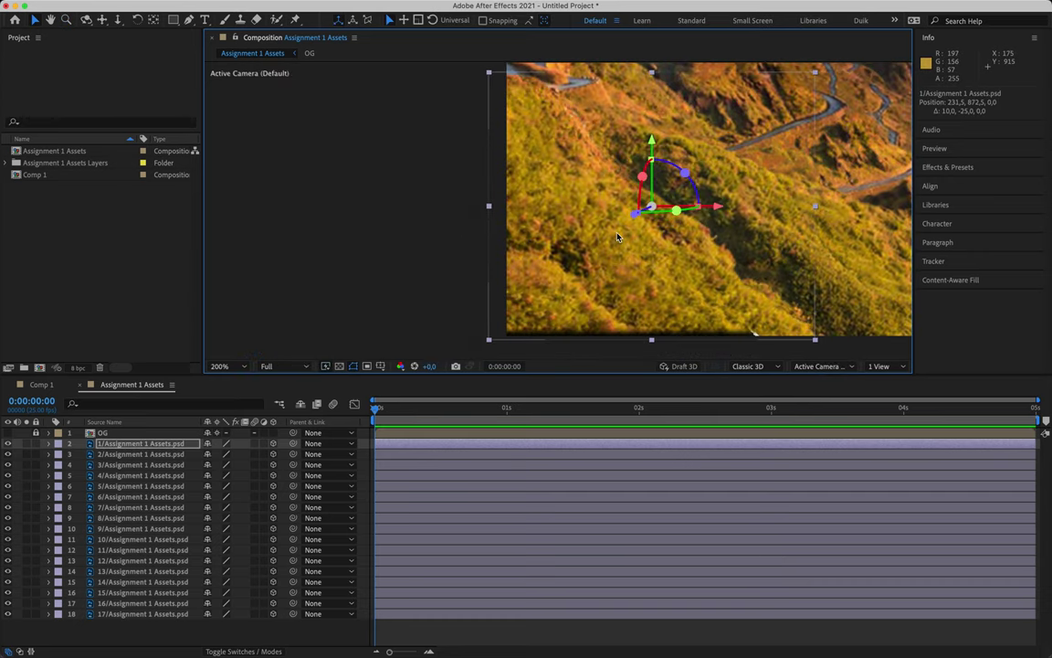
key(super+z)
scroll(555, 209, down, 2)
drag(665, 236, 545, 267)
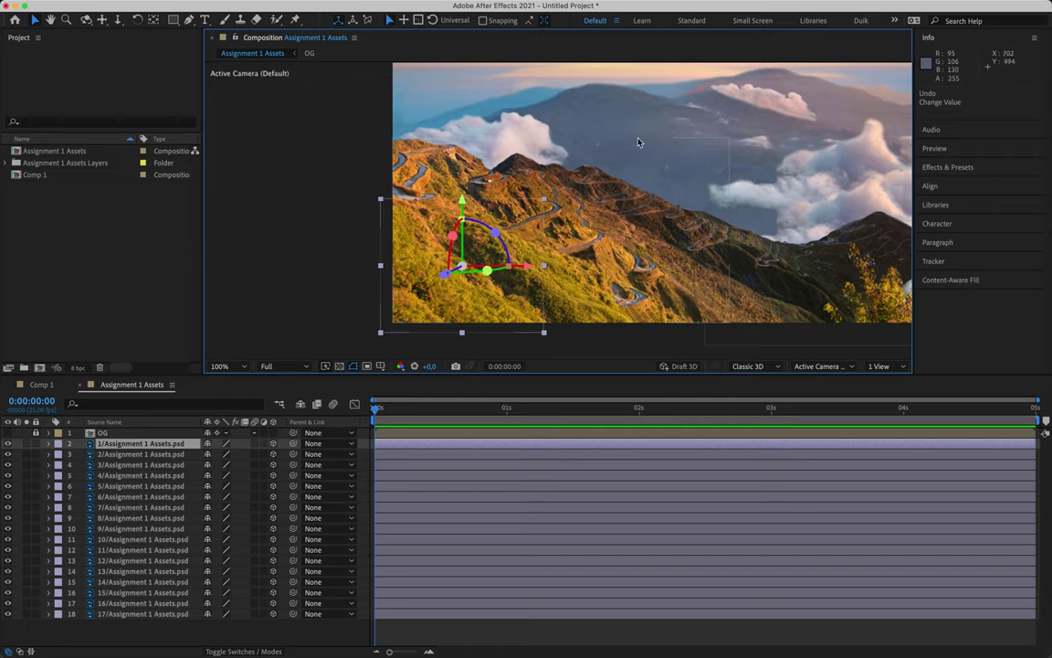
drag(678, 181, 608, 103)
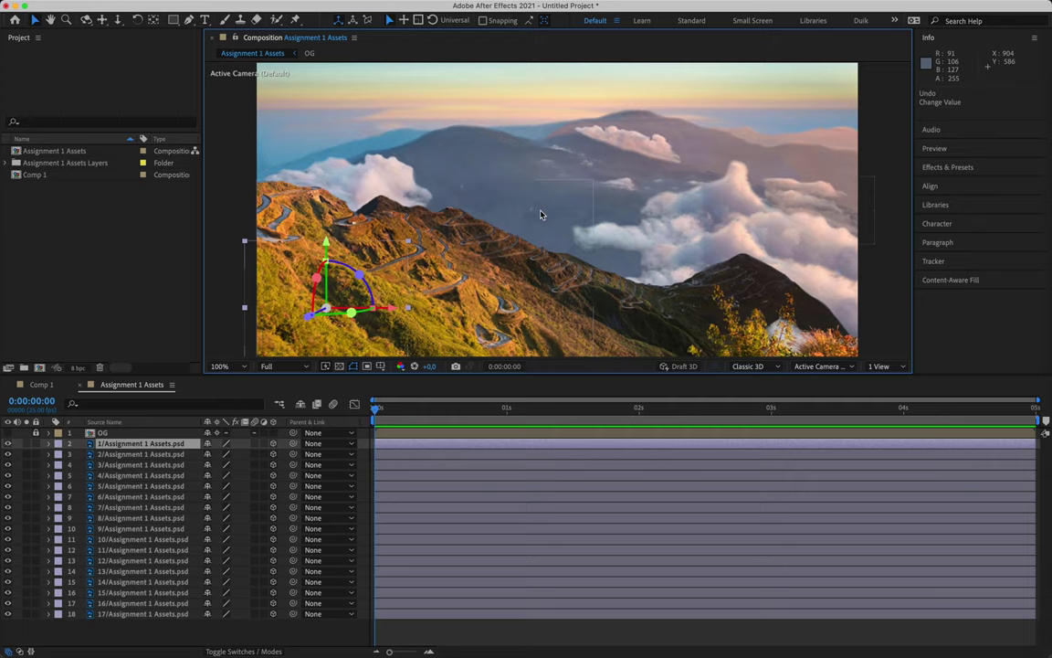
Close the Info, Audio, Preview, Effects & Presets and Align panels.
click(1034, 38)
click(1005, 50)
click(1034, 38)
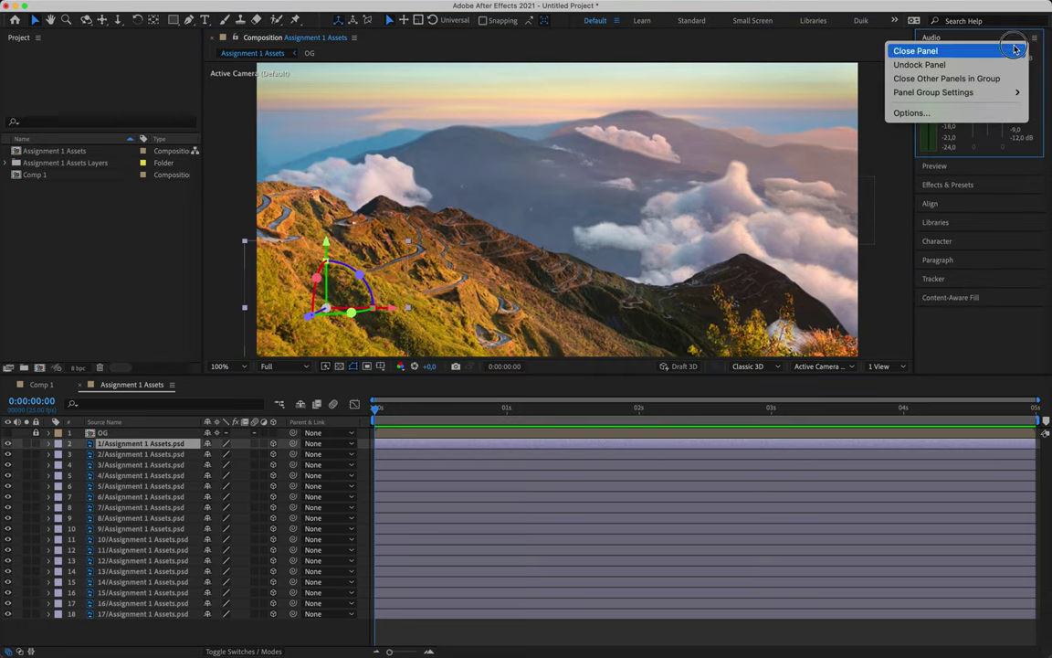
click(1013, 51)
click(1033, 39)
click(1005, 50)
click(1033, 38)
click(1000, 50)
click(1034, 38)
click(1005, 50)
Close the Libraries, Character, Paragraph, Tracker and Content-Aware Fill panels, and deselect the foreground layer.
click(1032, 38)
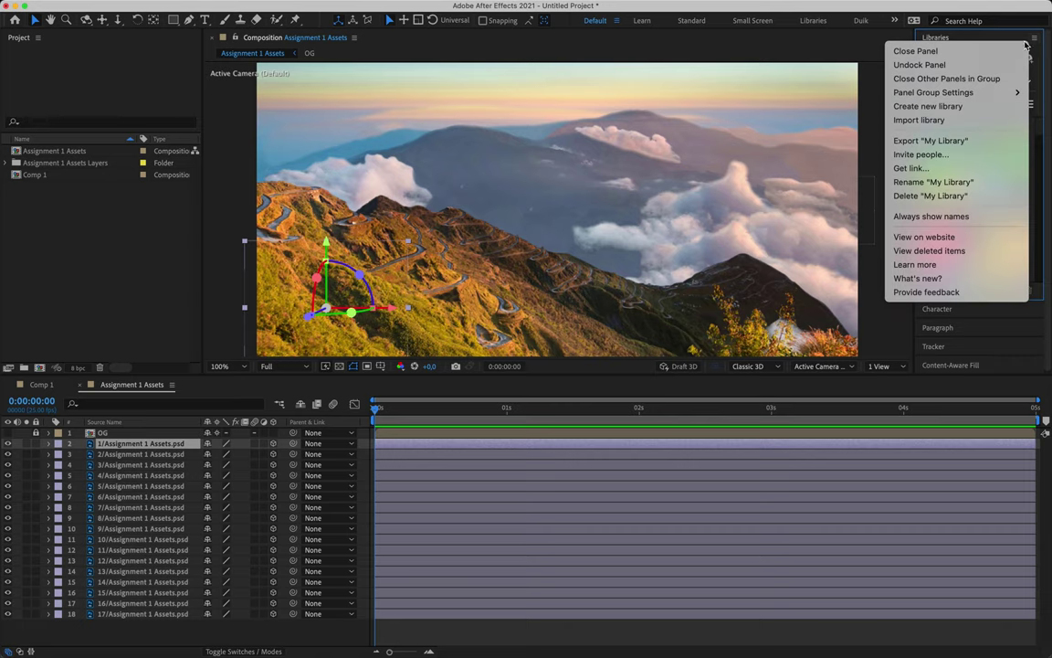
click(1005, 50)
click(1034, 38)
click(1004, 50)
click(1034, 38)
click(914, 50)
click(1034, 39)
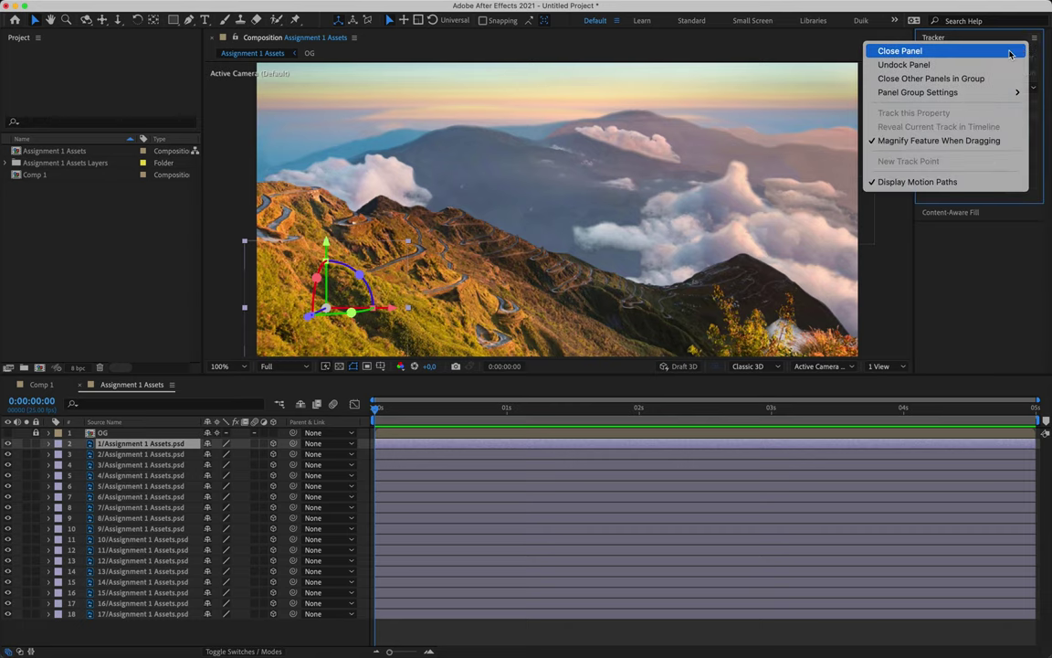
click(913, 50)
click(1035, 40)
click(914, 47)
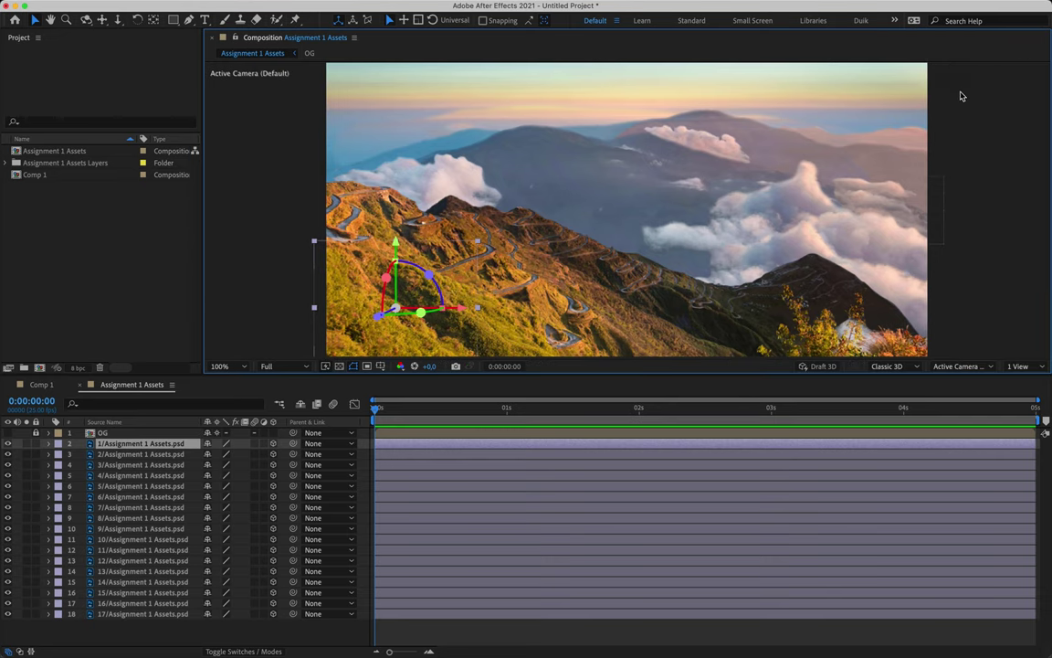
click(983, 196)
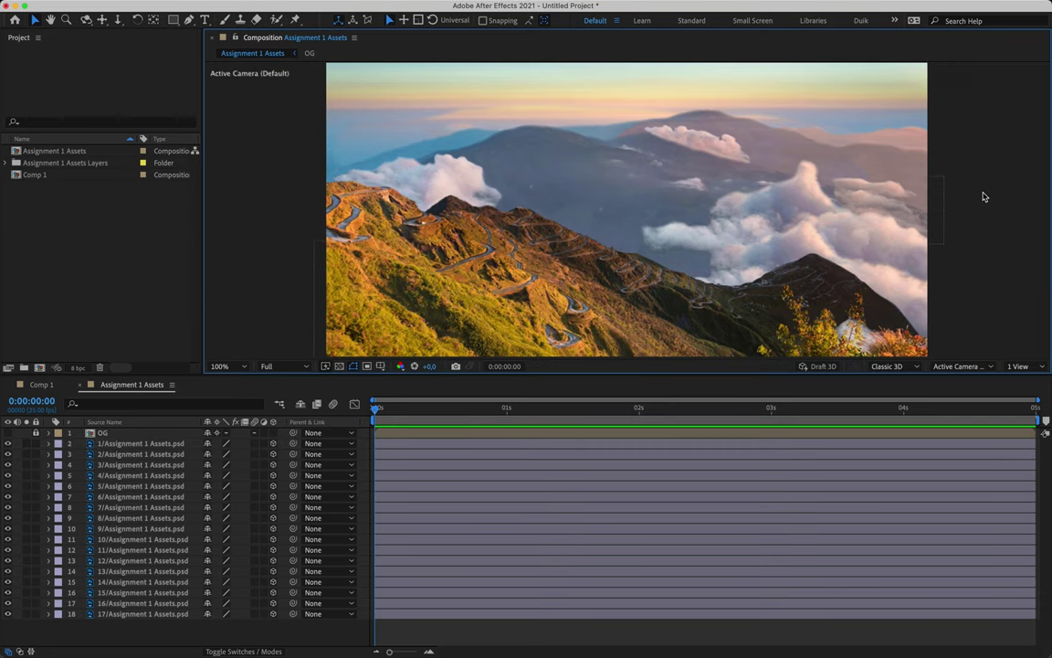
Split the composition viewer into 2 Views and set the camera view to 50% magnification.
click(1018, 366)
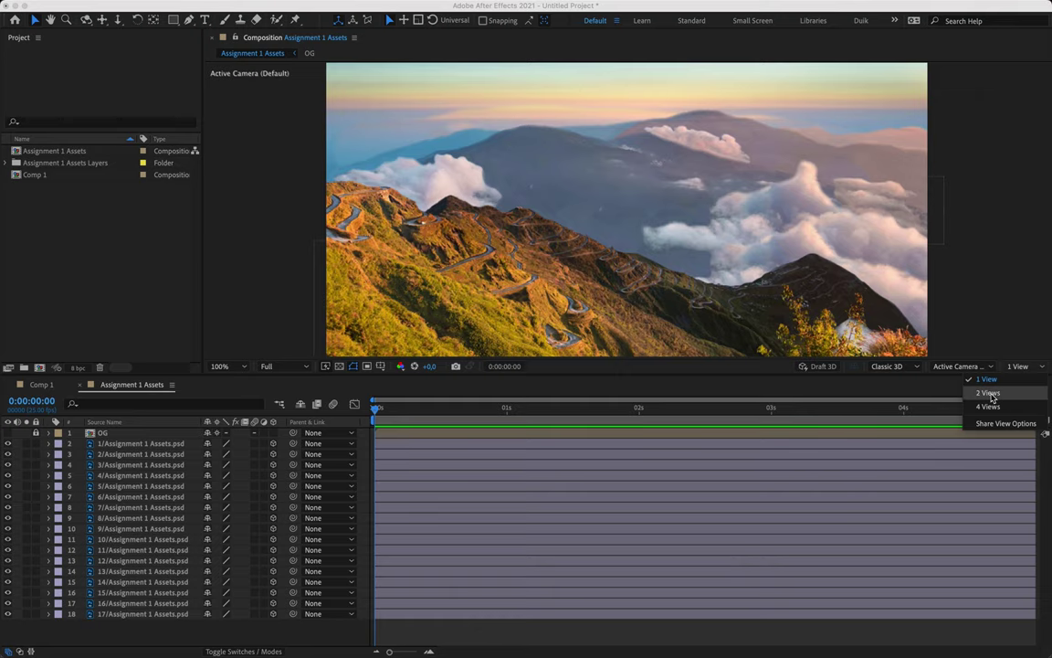
click(989, 392)
key(comma)
key(period)
key(comma)
key(period)
key(comma)
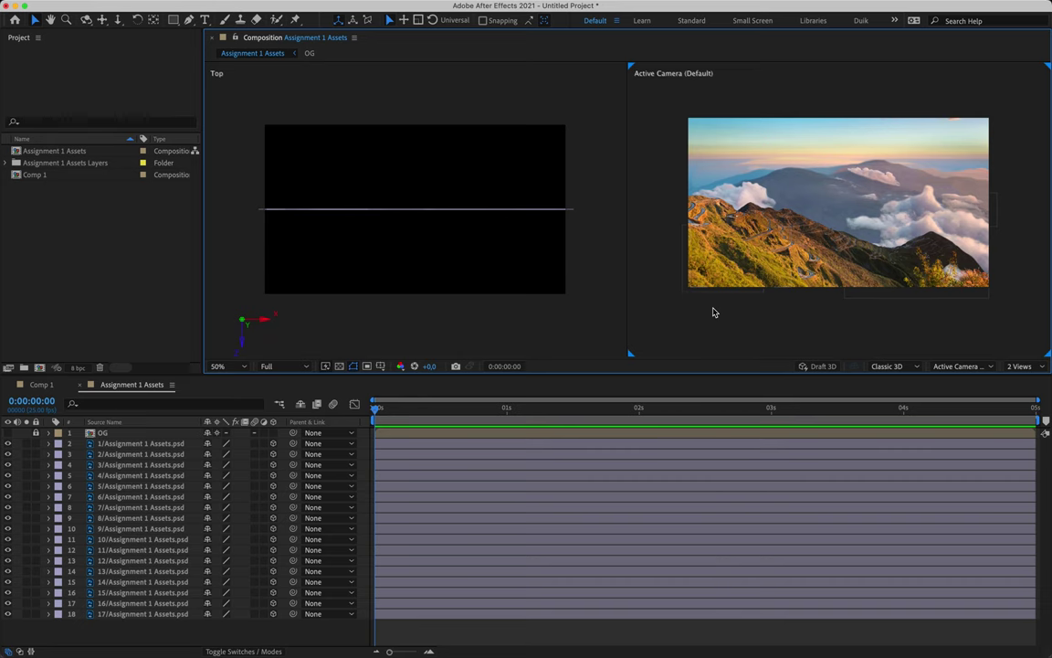
key(period)
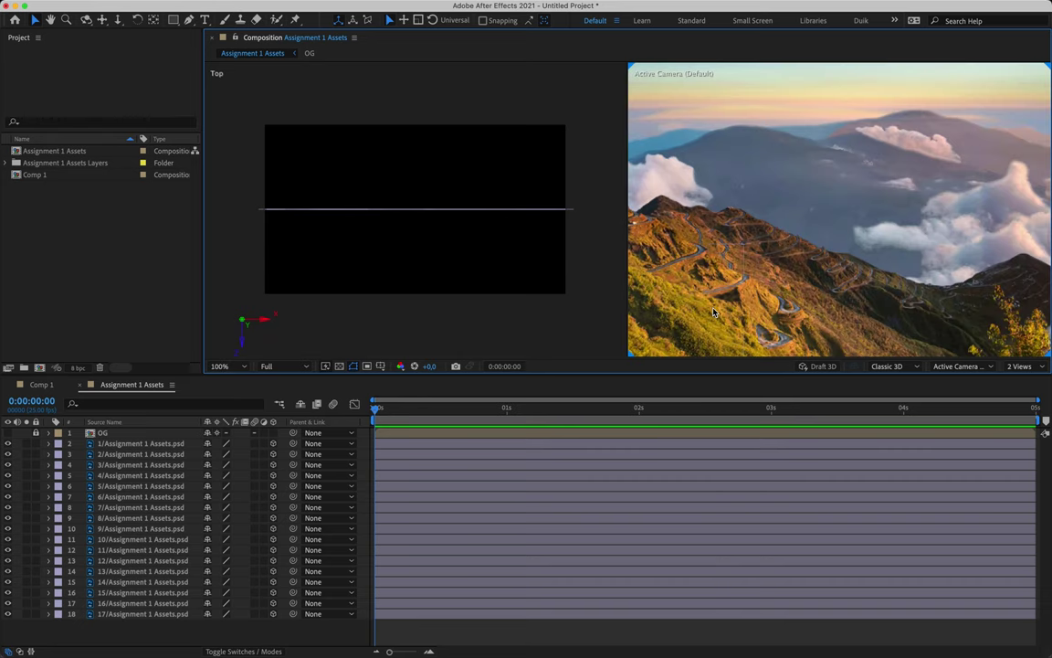
key(comma)
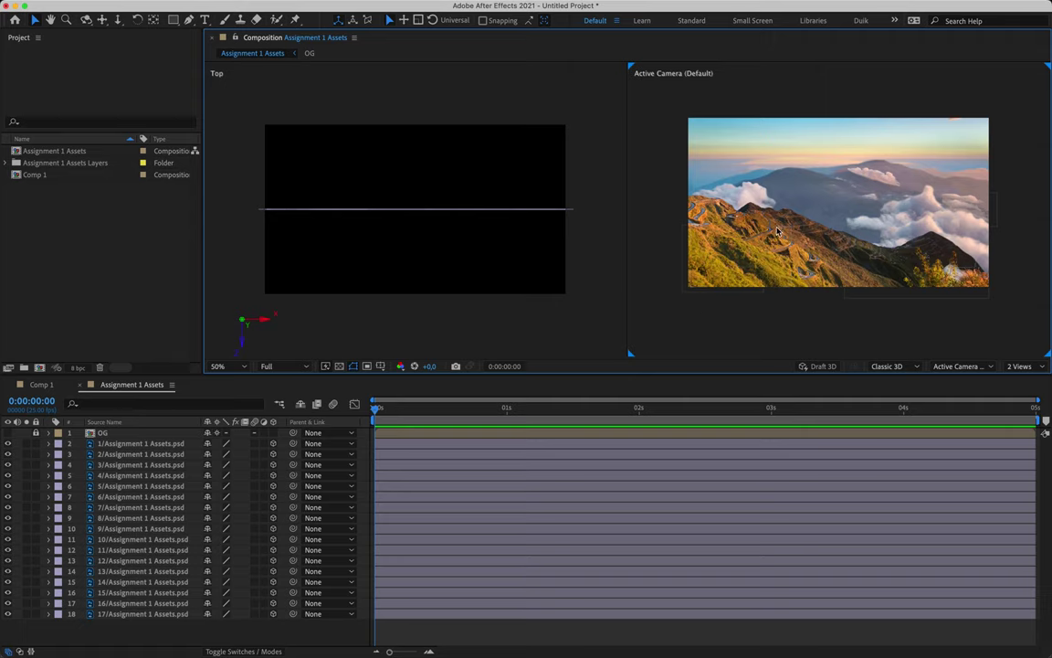
key(period)
key(comma)
key(period)
key(comma)
key(period)
key(comma)
key(period)
key(comma)
key(period)
key(comma)
key(period)
key(comma)
Select all the landscape layers in the Top view to examine their depth placement, and clear the selection.
drag(240, 189, 599, 245)
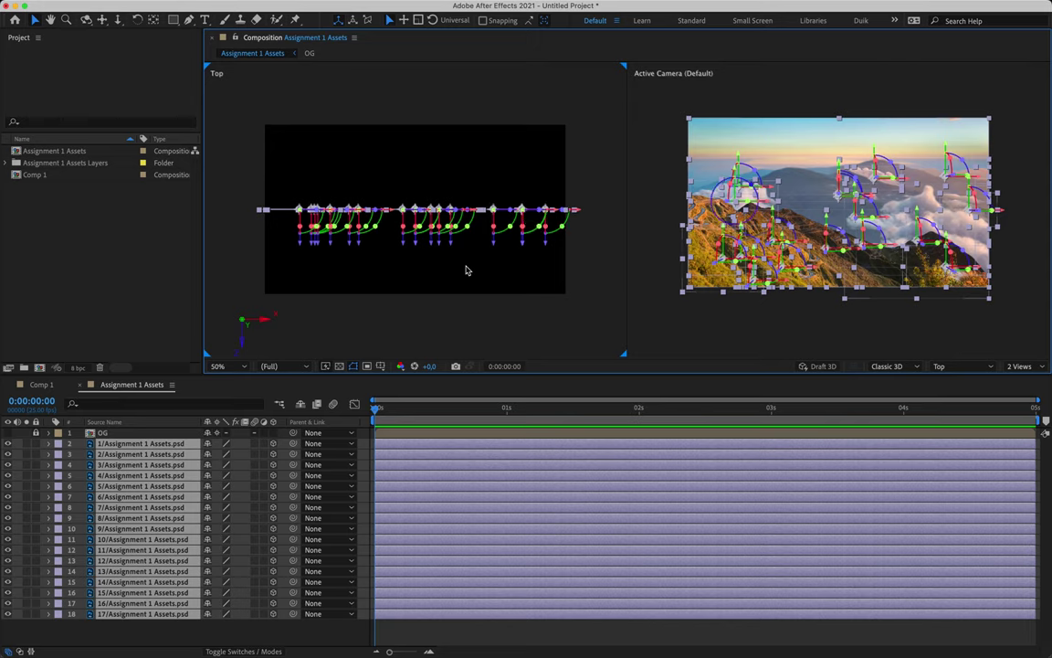
click(406, 230)
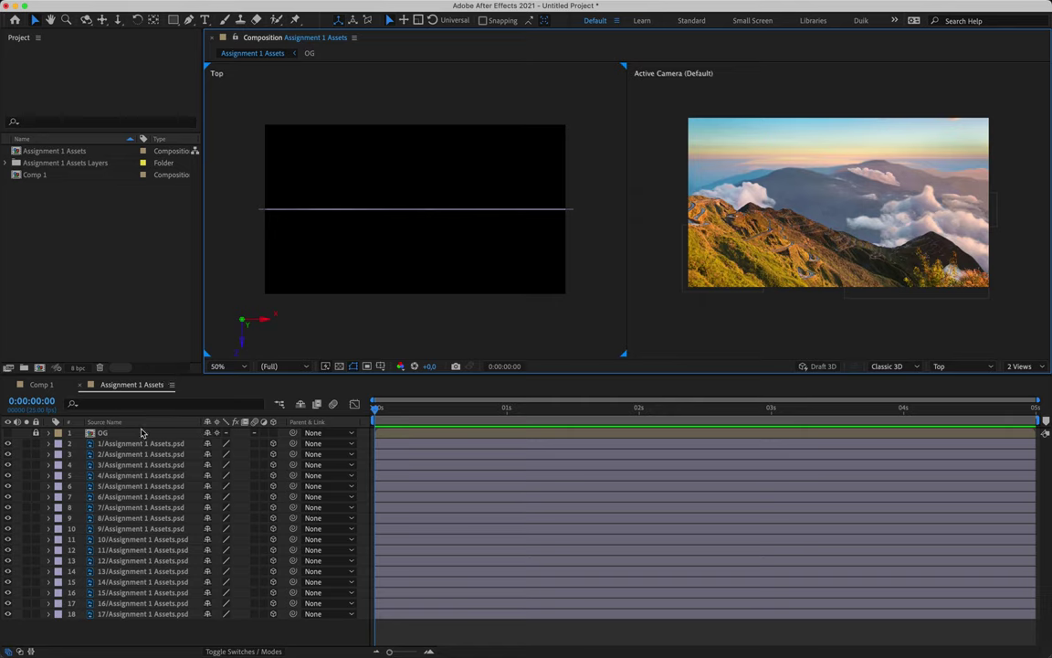
Check the 17/Assignment 1 Assets.psd sky layer by toggling its visibility, and push it back along Z to the composition's far edge.
click(119, 614)
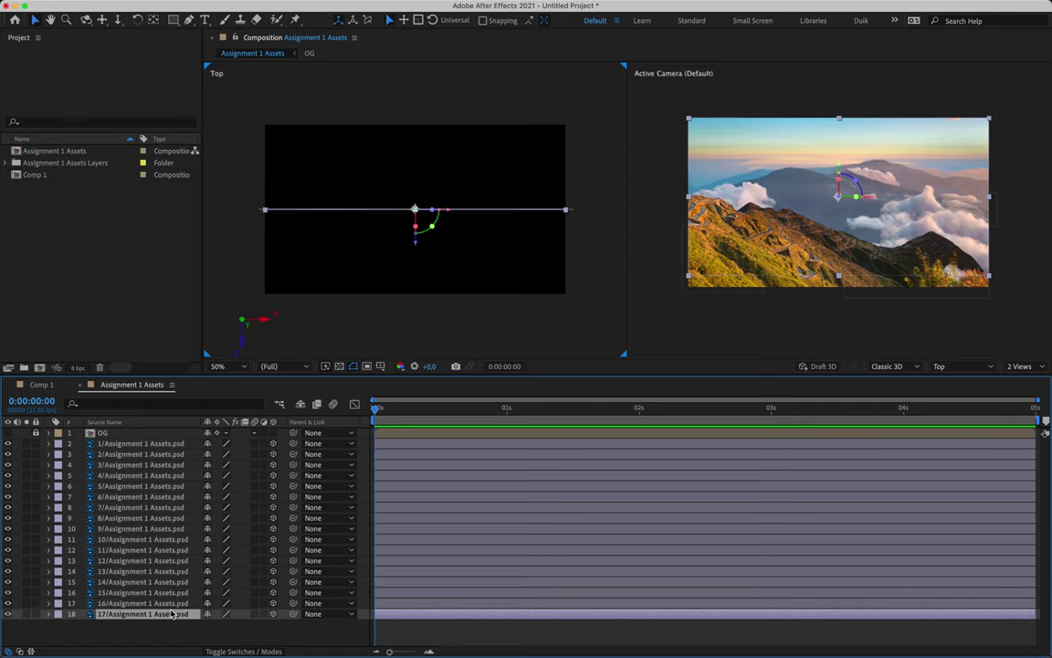
click(8, 614)
click(7, 614)
click(8, 615)
click(9, 616)
drag(428, 223, 426, 161)
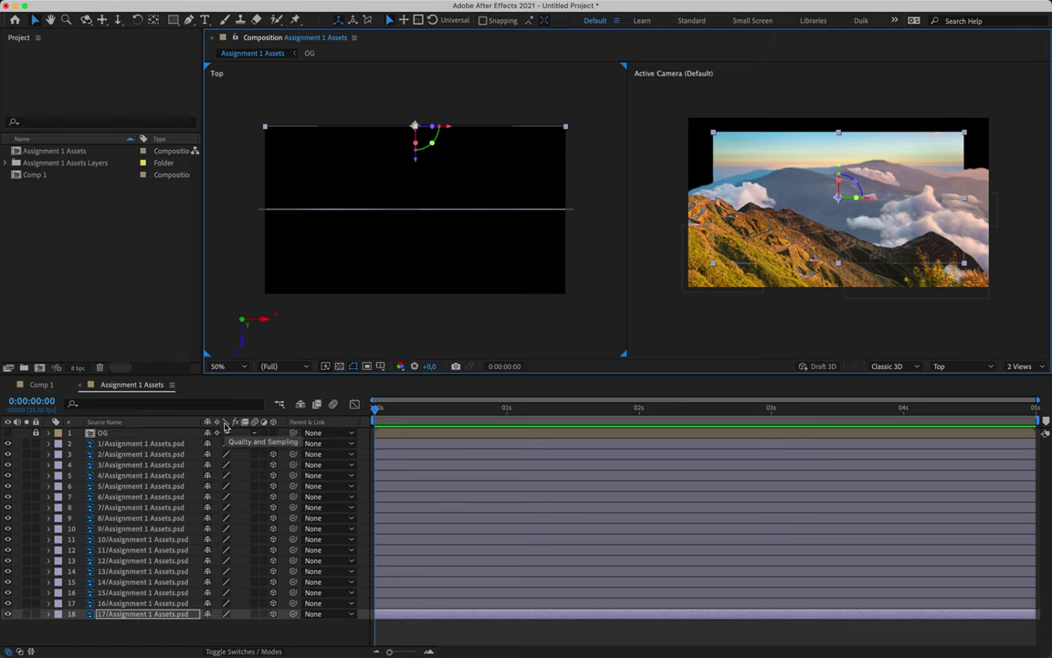
scroll(451, 224, up, 1)
scroll(402, 183, down, 2)
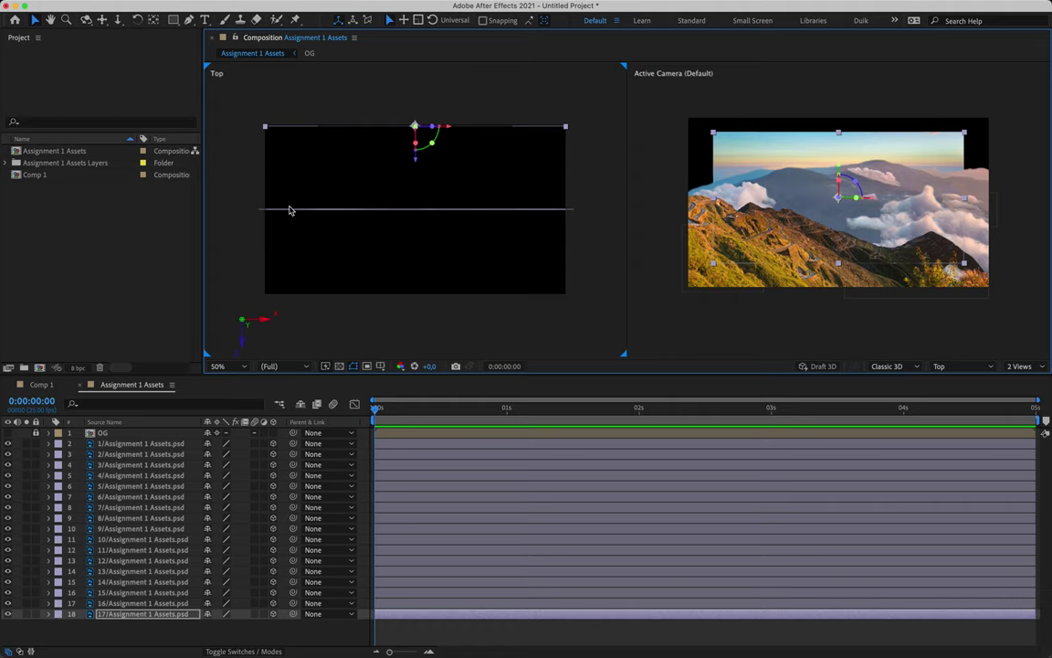
Push layers 16, 15 and 14/Assignment 1 Assets.psd back along Z, each slightly nearer than the one behind it, and deselect.
key(super+Up)
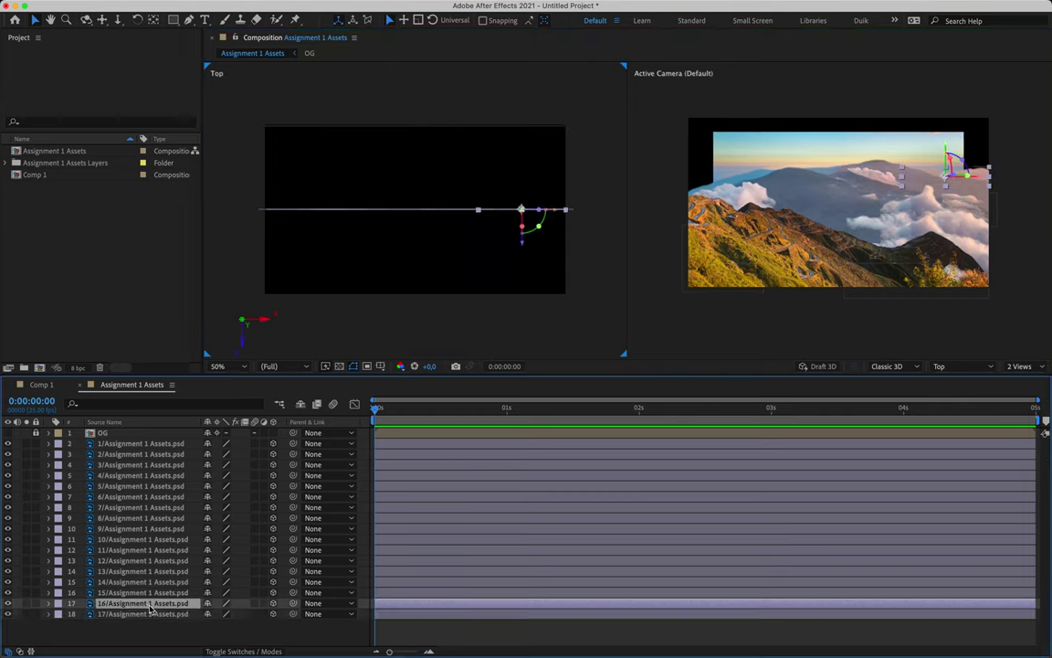
drag(522, 239, 532, 171)
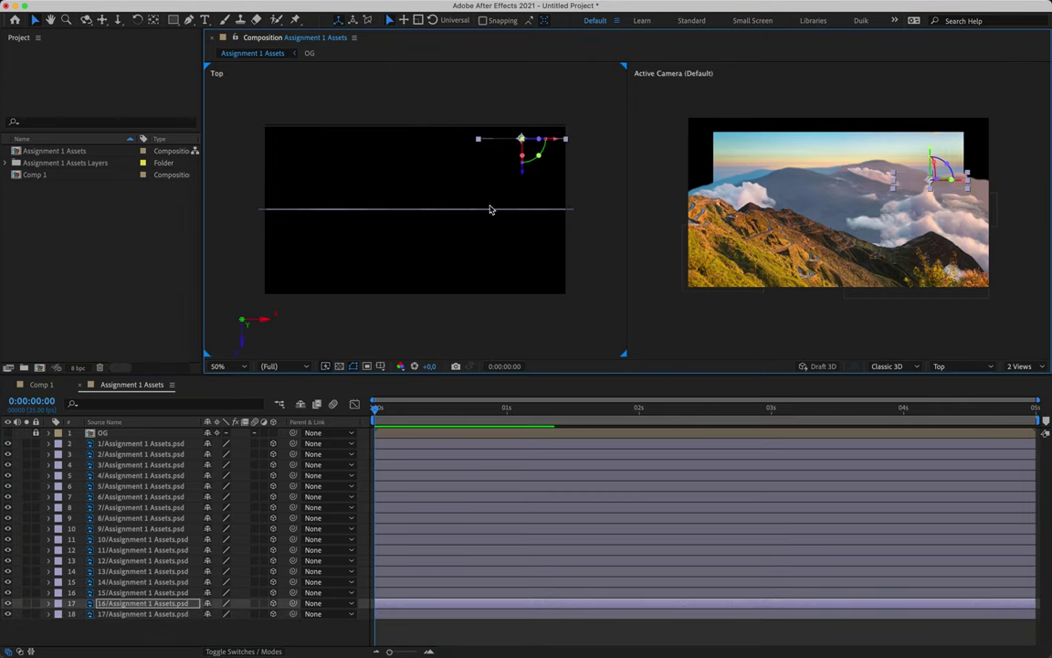
click(157, 594)
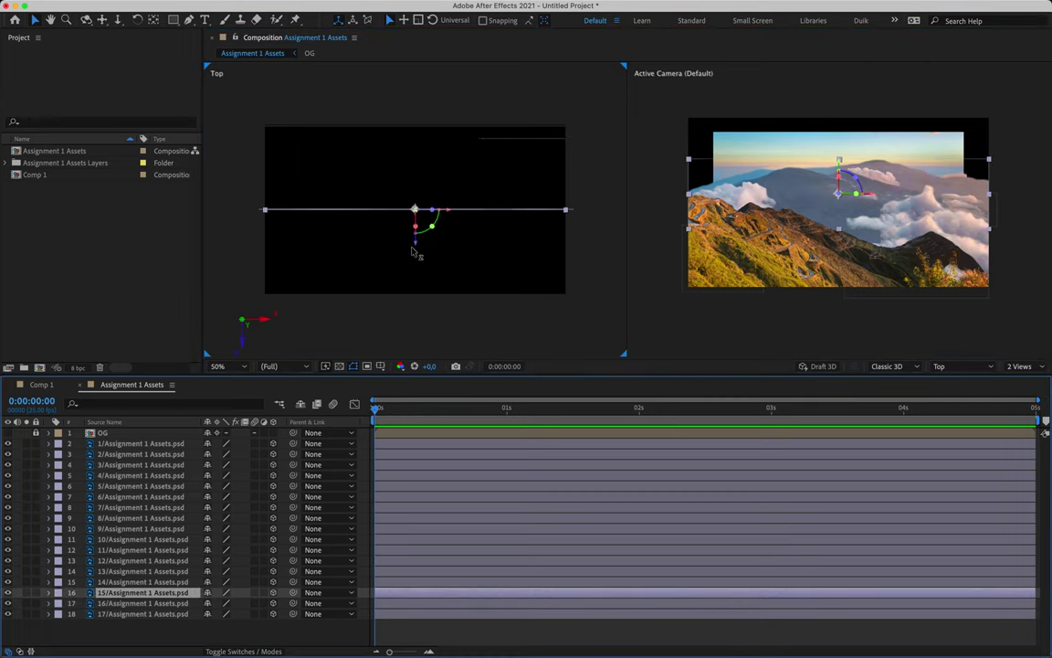
drag(416, 251, 420, 186)
click(161, 585)
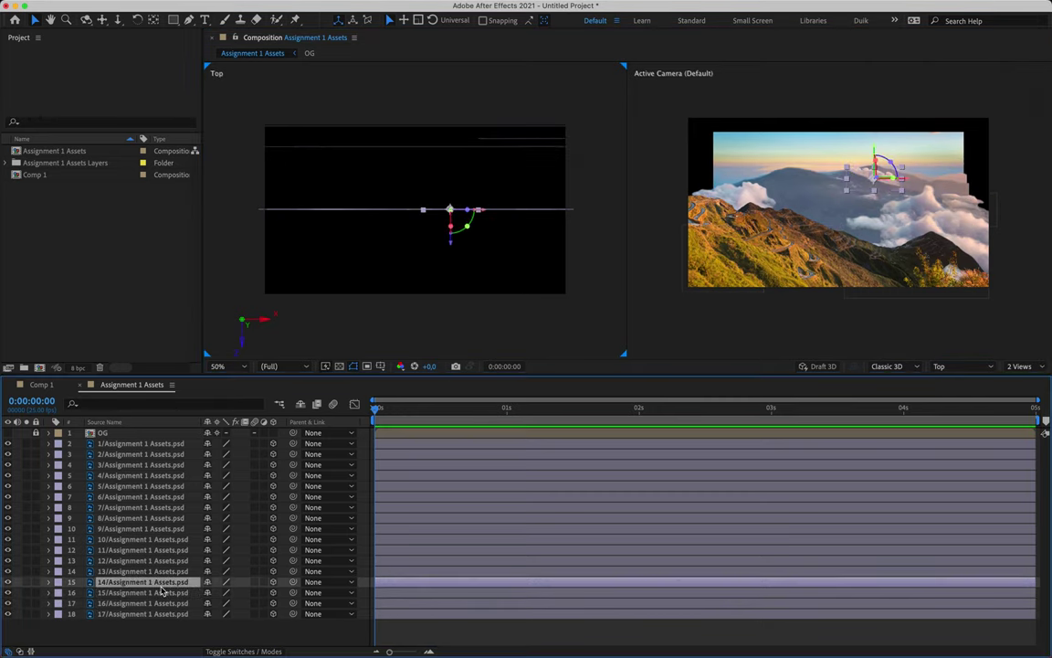
drag(451, 244, 454, 194)
click(509, 174)
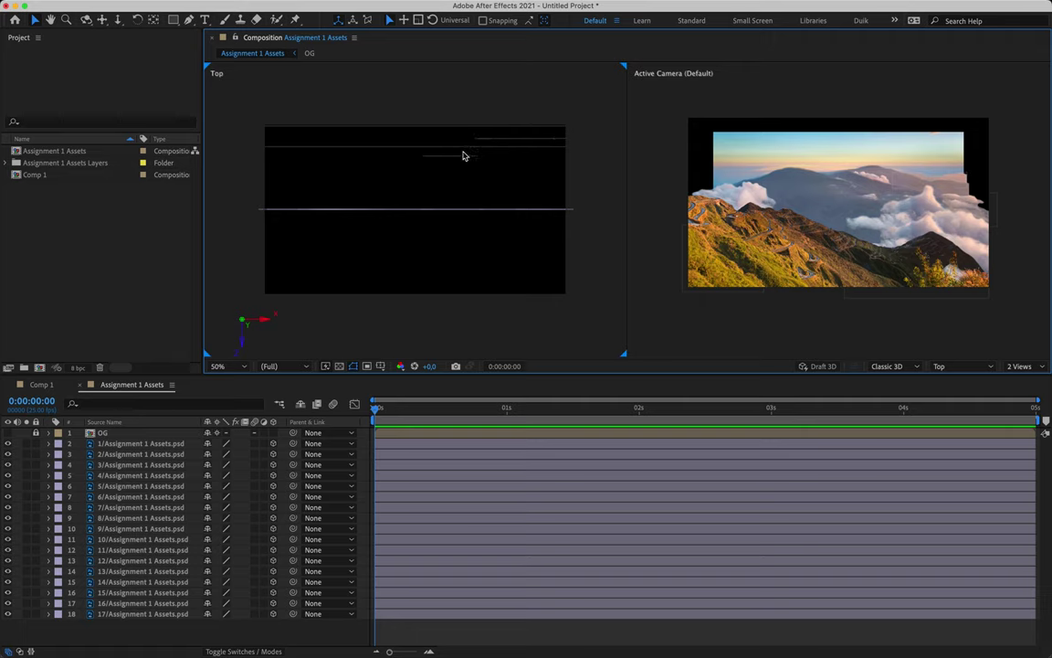
Push layers 13 and 12/Assignment 1 Assets.psd back along Z, staggered in front of layer 14.
click(161, 595)
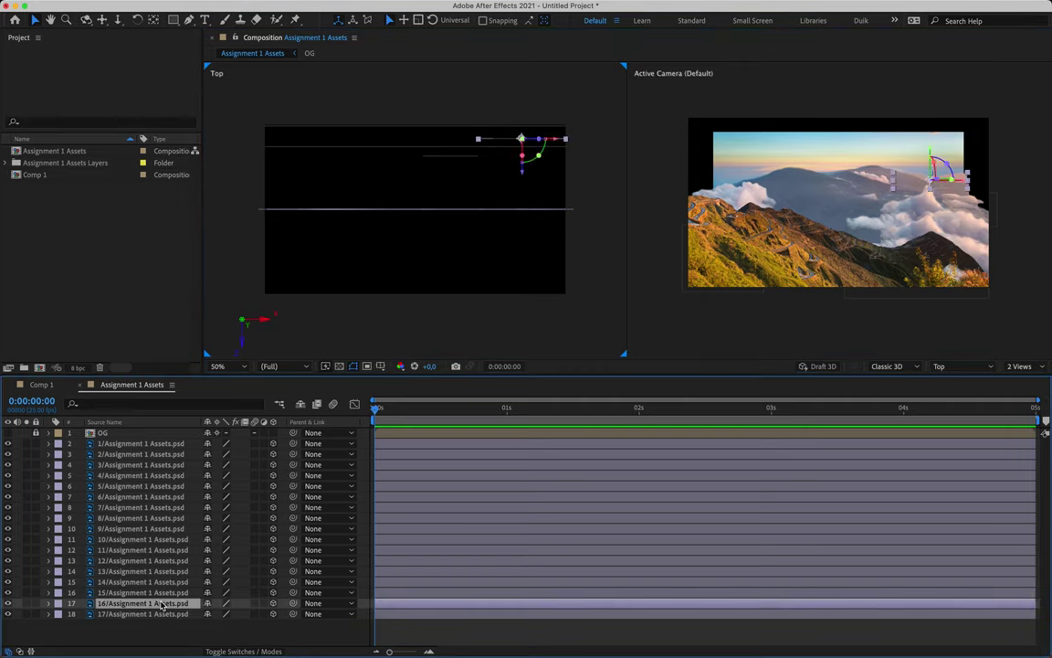
click(164, 582)
click(180, 572)
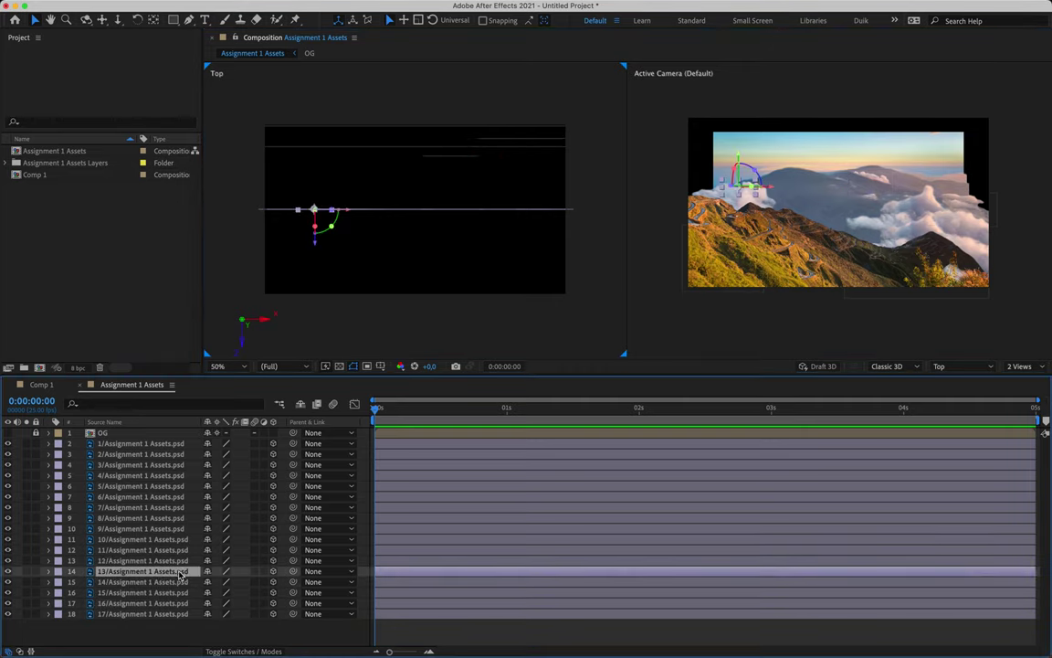
drag(312, 239, 318, 209)
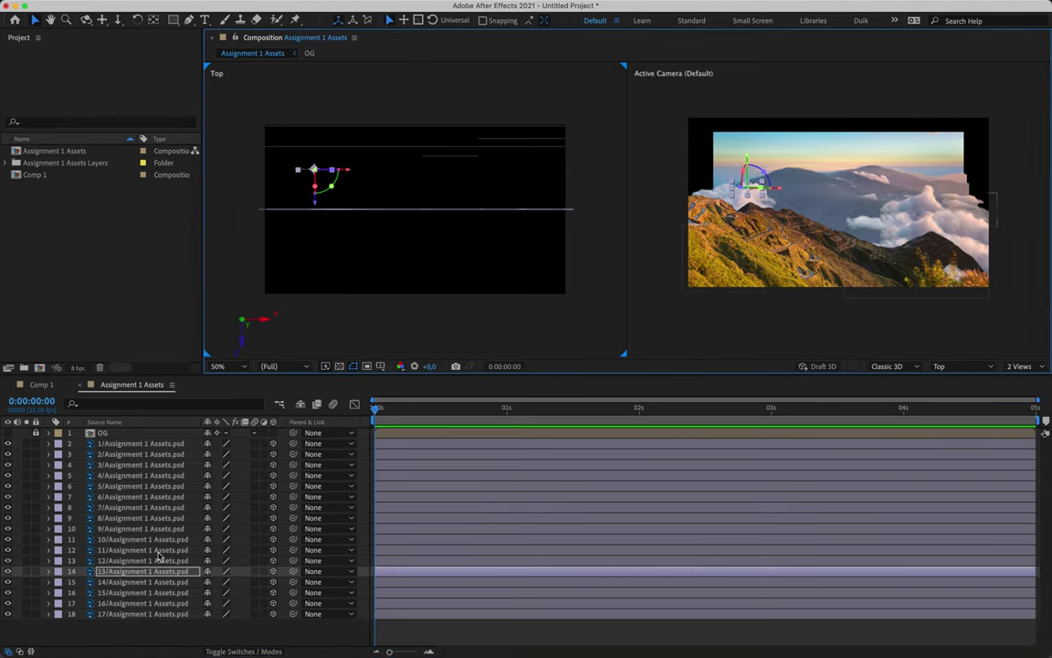
click(158, 558)
click(158, 558)
drag(429, 239, 434, 216)
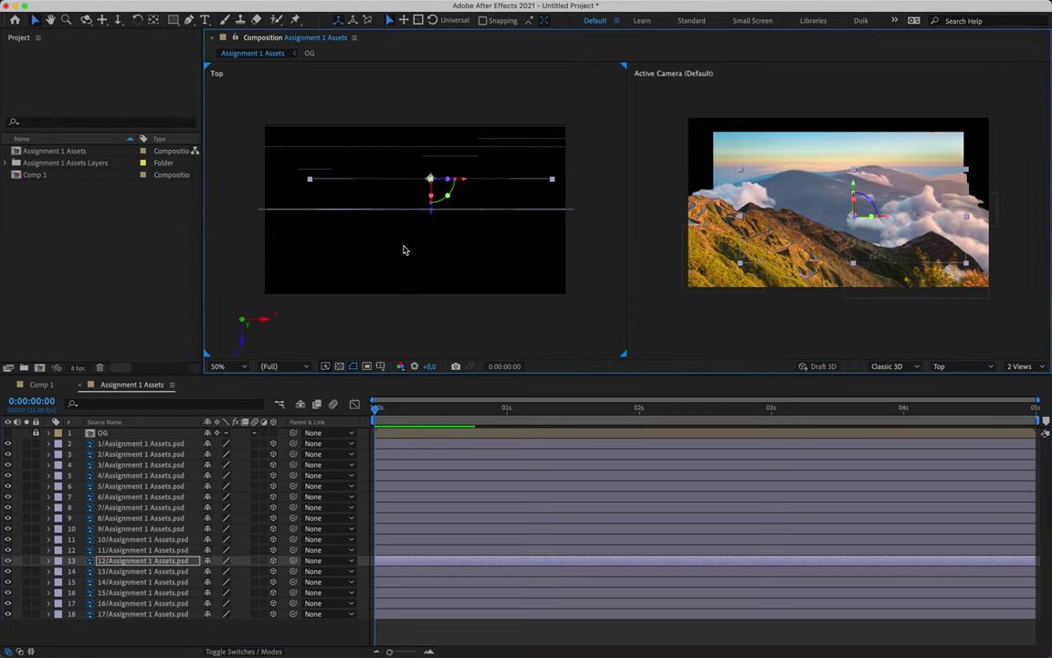
Push layers 11 and 10/Assignment 1 Assets.psd back along Z, staggered in front of layer 12.
click(137, 550)
drag(555, 218, 560, 194)
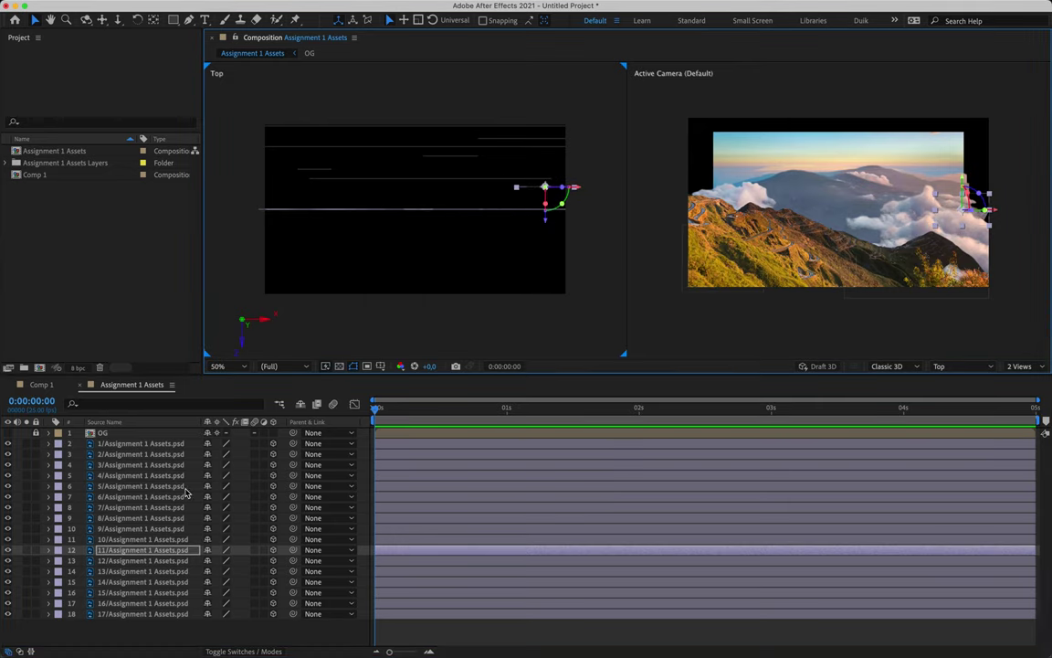
click(144, 539)
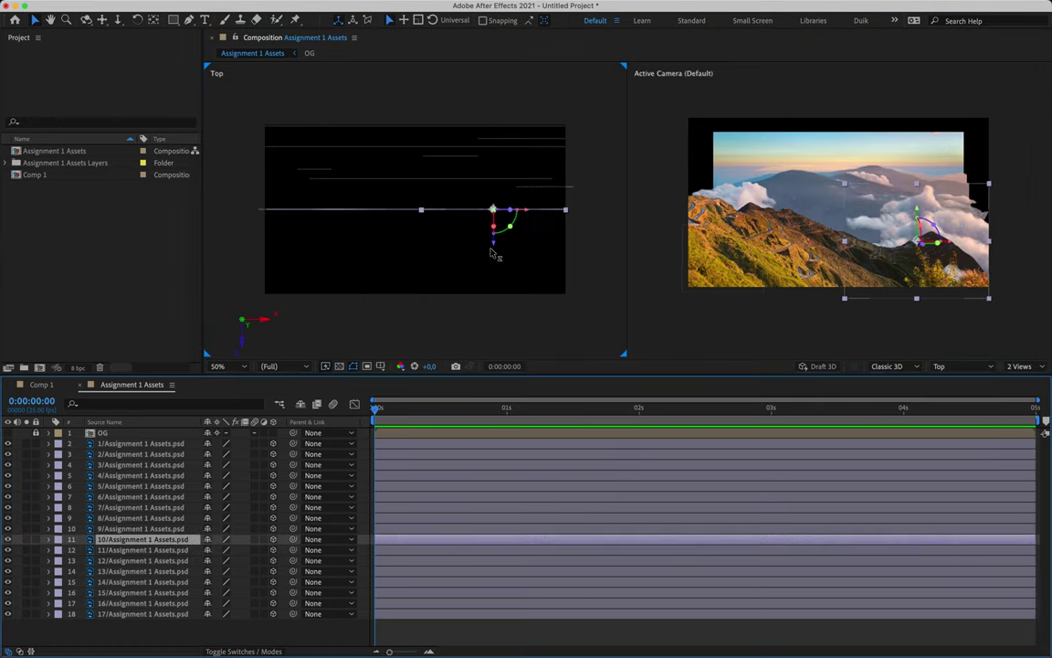
drag(493, 248, 495, 234)
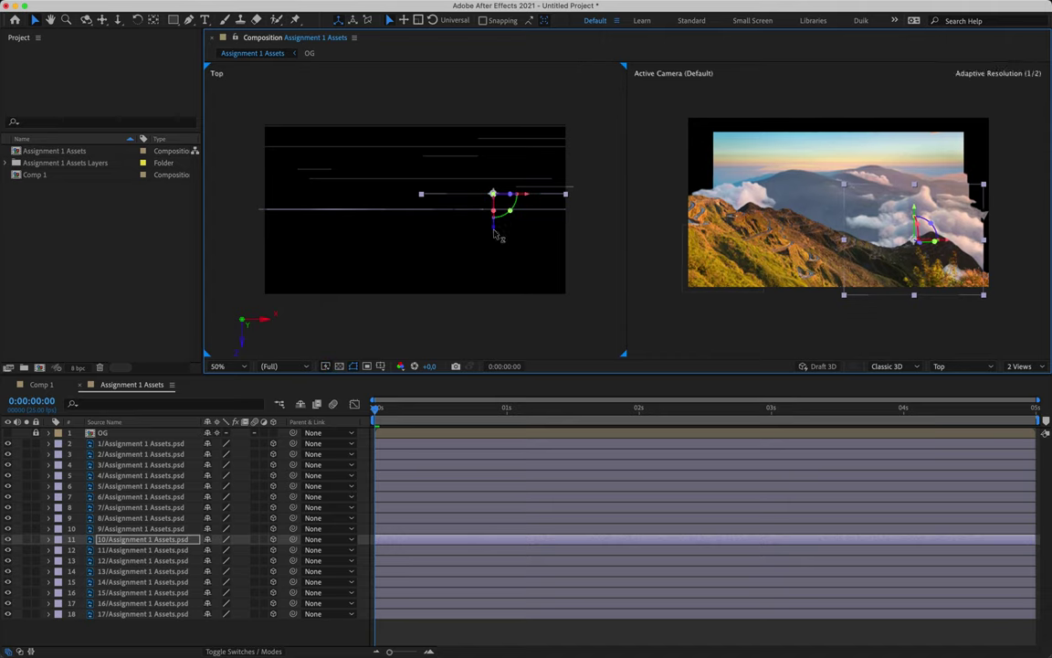
Push layer 9/Assignment 1 Assets.psd slightly back in front of layer 10, and layer 8 back to about Z 32.
click(142, 528)
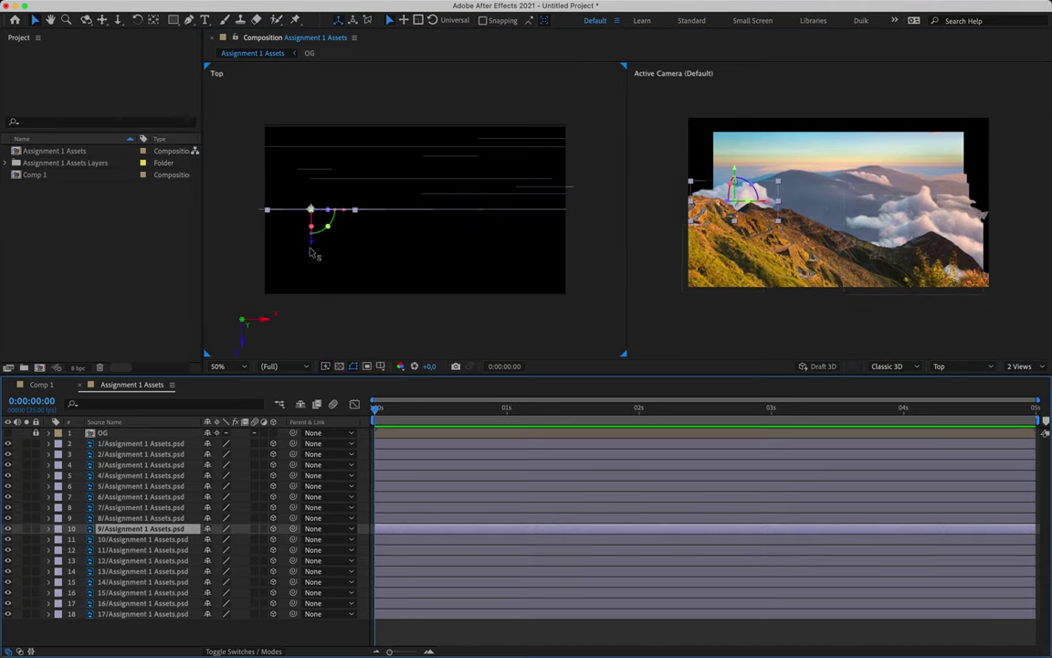
drag(309, 235, 310, 225)
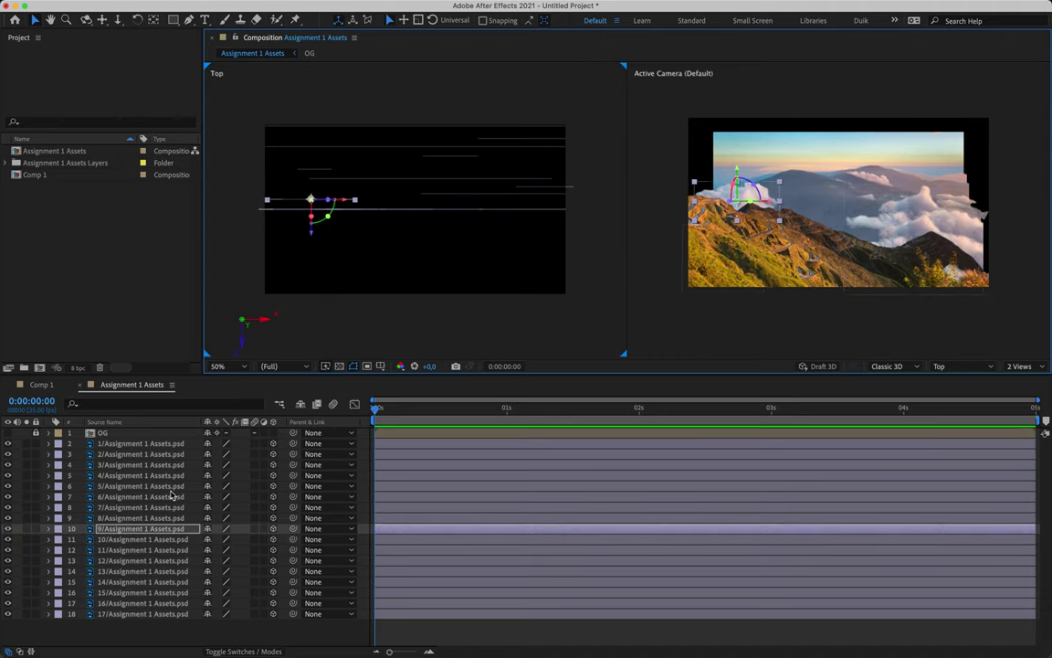
click(161, 518)
drag(439, 243, 439, 240)
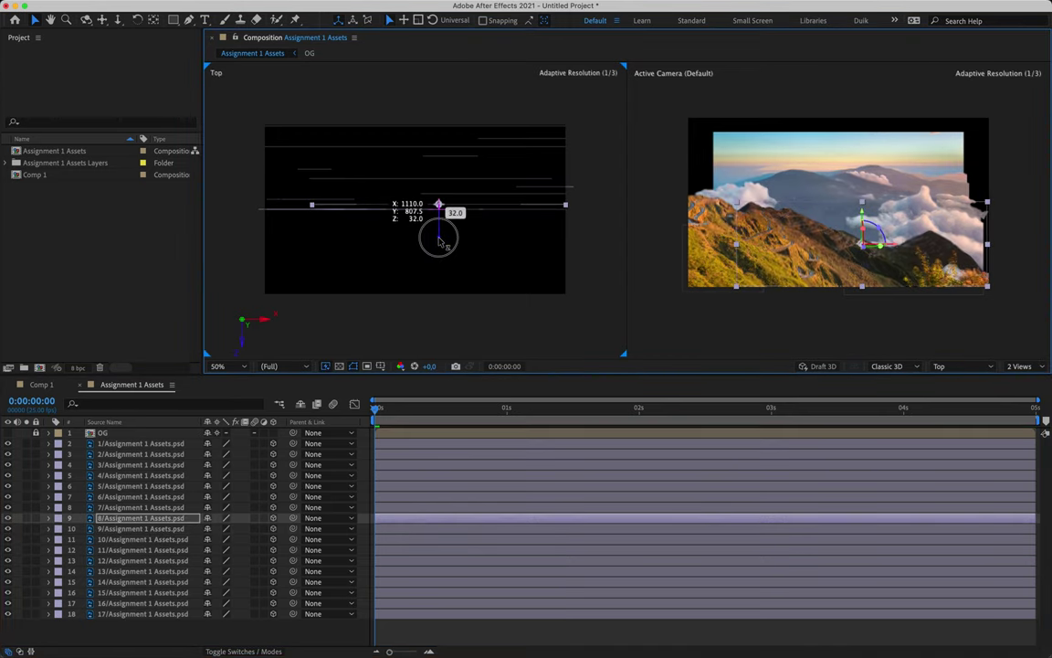
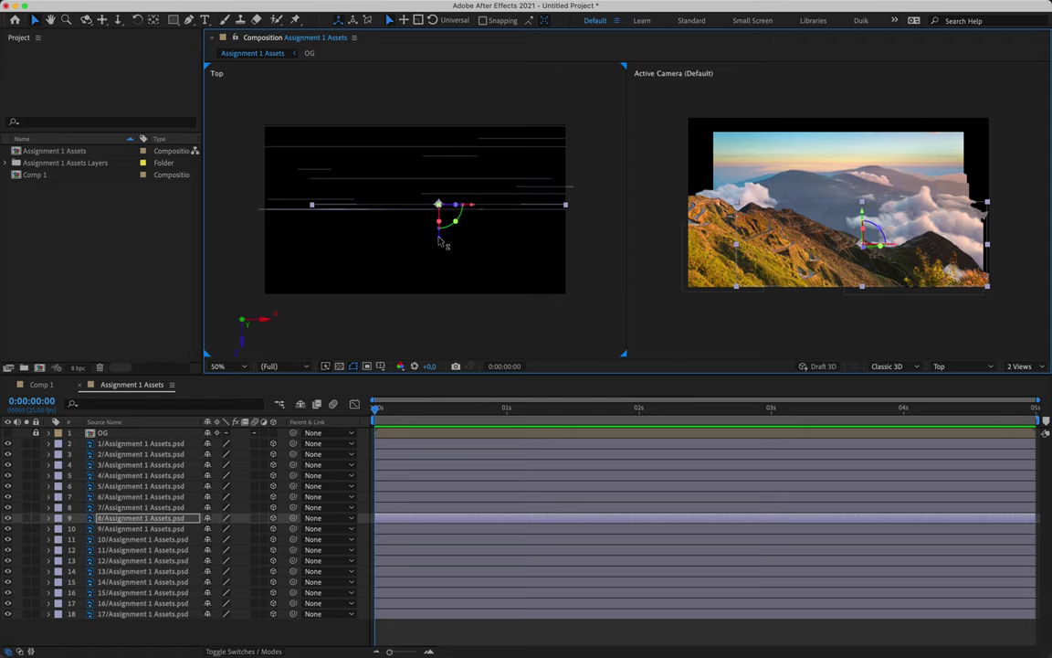
Hide the 7/Assignment 1 Assets.psd foliage layer and toggle the 6/Assignment 1 Assets.psd layer's visibility to identify its content.
click(154, 507)
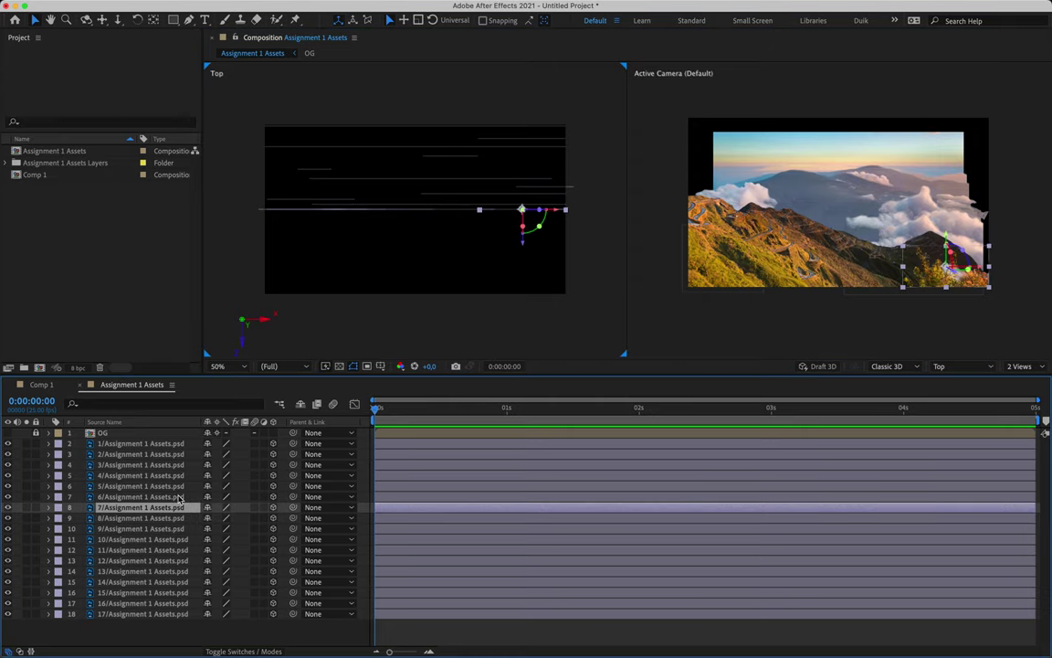
click(9, 508)
click(137, 496)
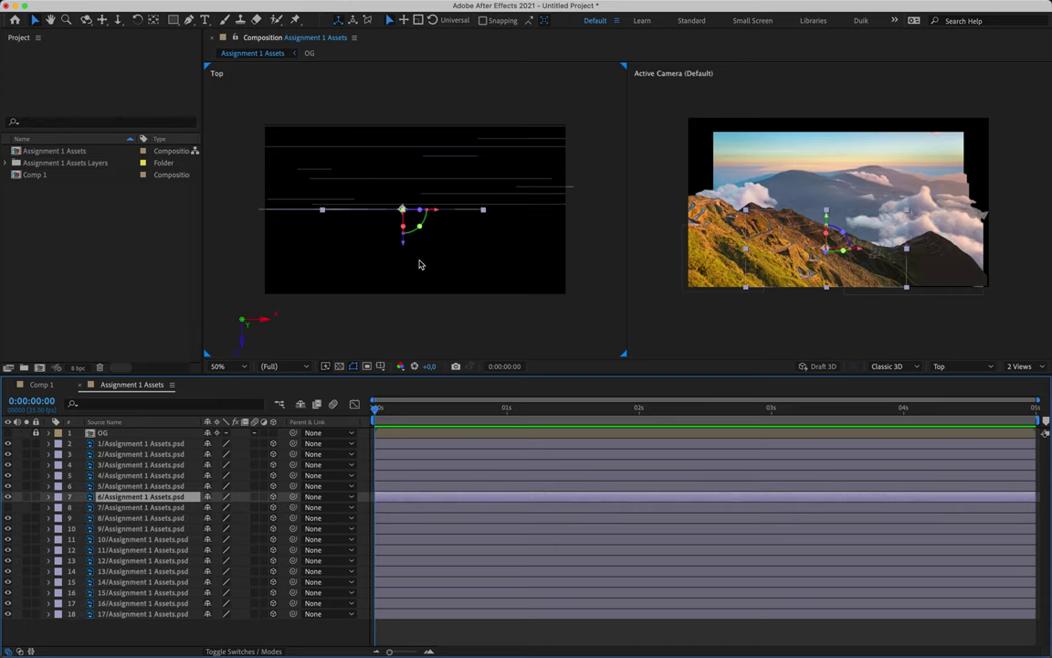
click(8, 497)
click(9, 498)
click(8, 498)
click(8, 498)
click(8, 498)
click(8, 497)
Bring layers 5 and 4/Assignment 1 Assets.psd forward along Z, with layer 4 nearer the camera than layer 5.
key(ctrl+Up)
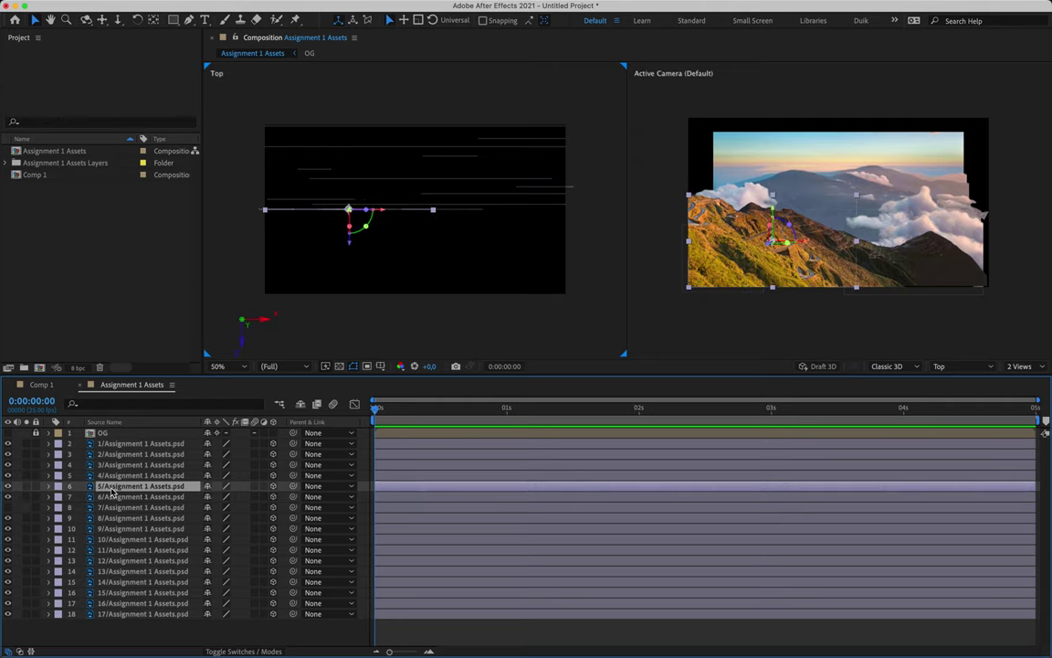
drag(354, 248, 353, 260)
click(174, 475)
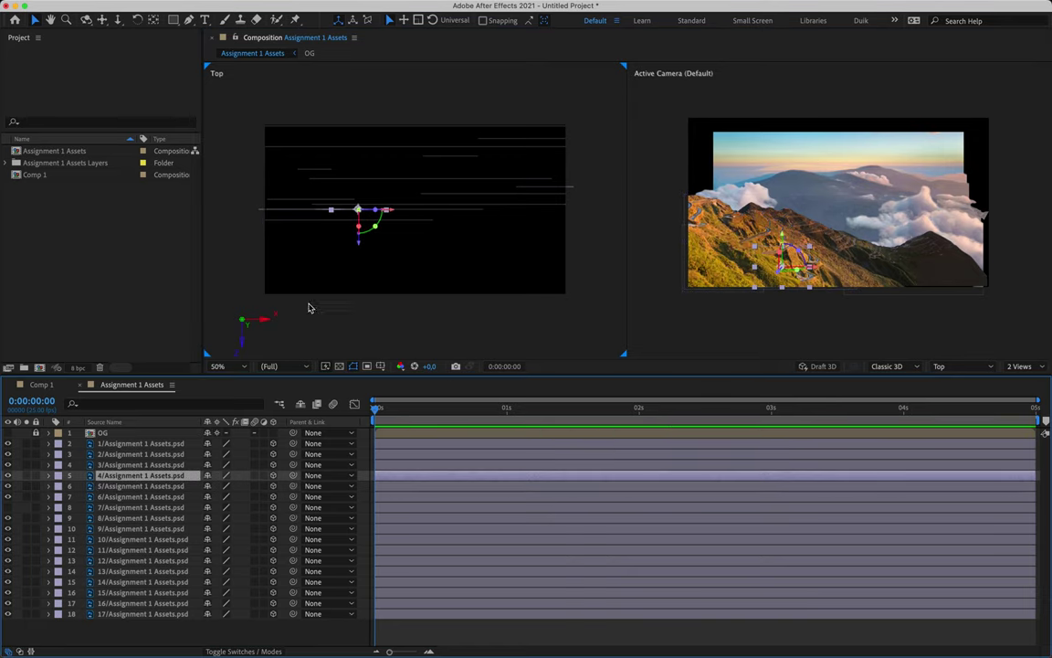
drag(358, 249, 331, 288)
Bring layers 3, 2 and 1/Assignment 1 Assets.psd forward along Z in evenly staggered steps, with layer 1 nearest the camera.
click(109, 463)
click(153, 453)
click(164, 444)
drag(299, 211, 300, 282)
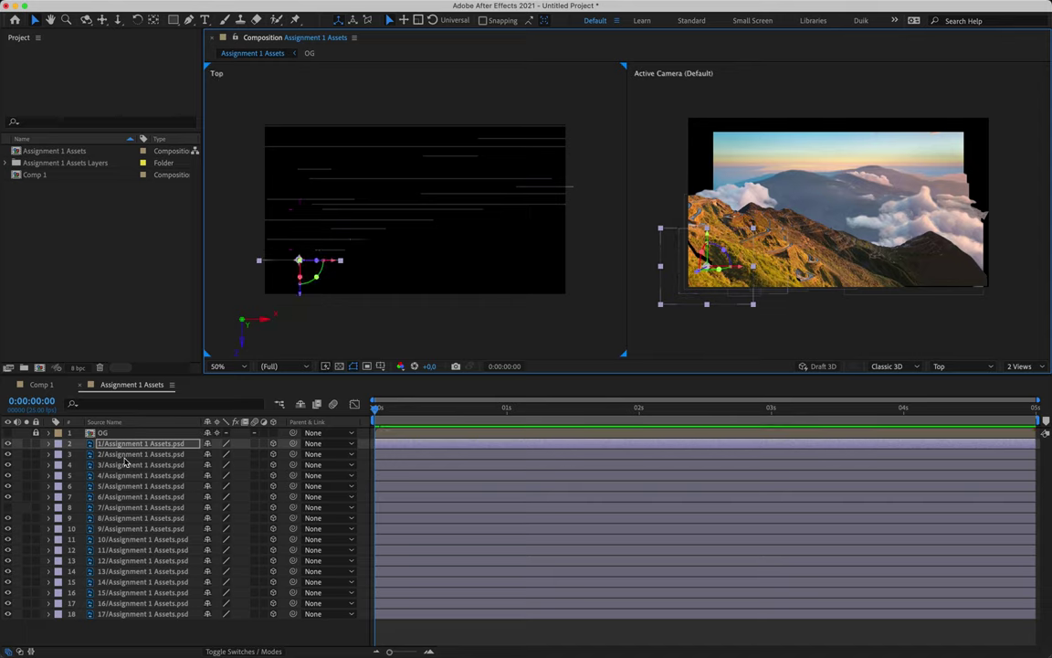
Show the 7/Assignment 1 Assets.psd foliage layer again, bring it forward along Z in front of layer 1, and deselect.
click(116, 508)
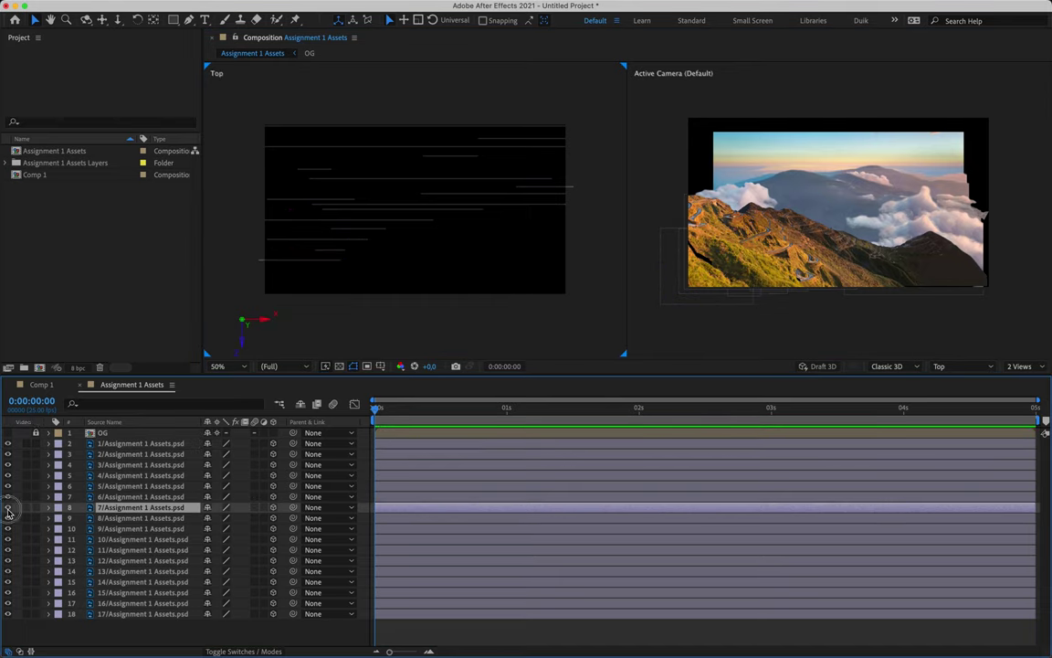
drag(525, 249, 522, 320)
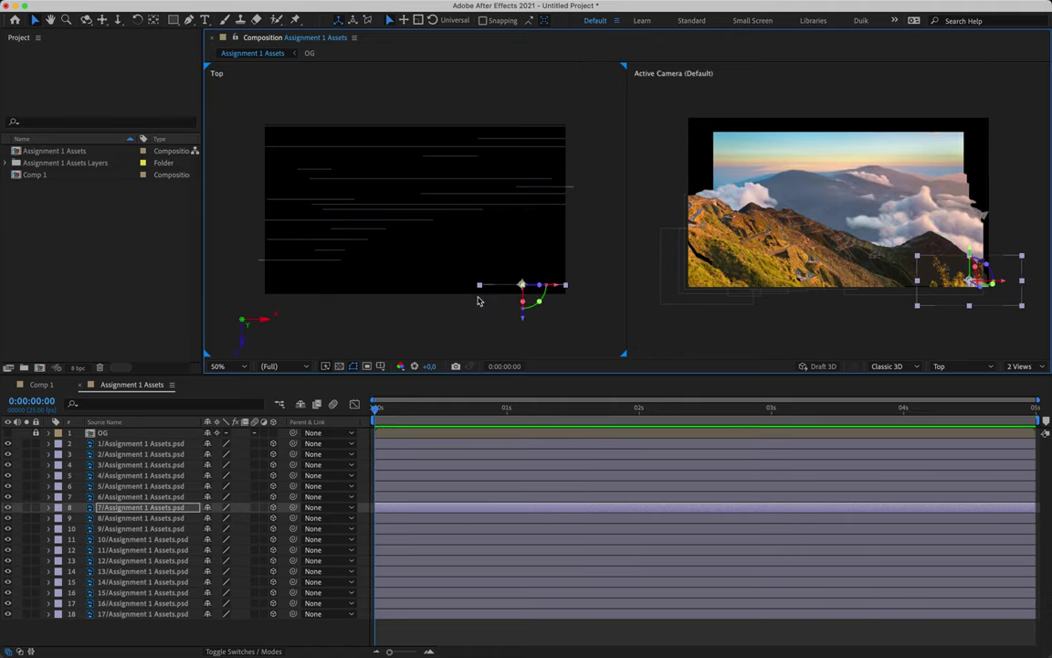
click(464, 320)
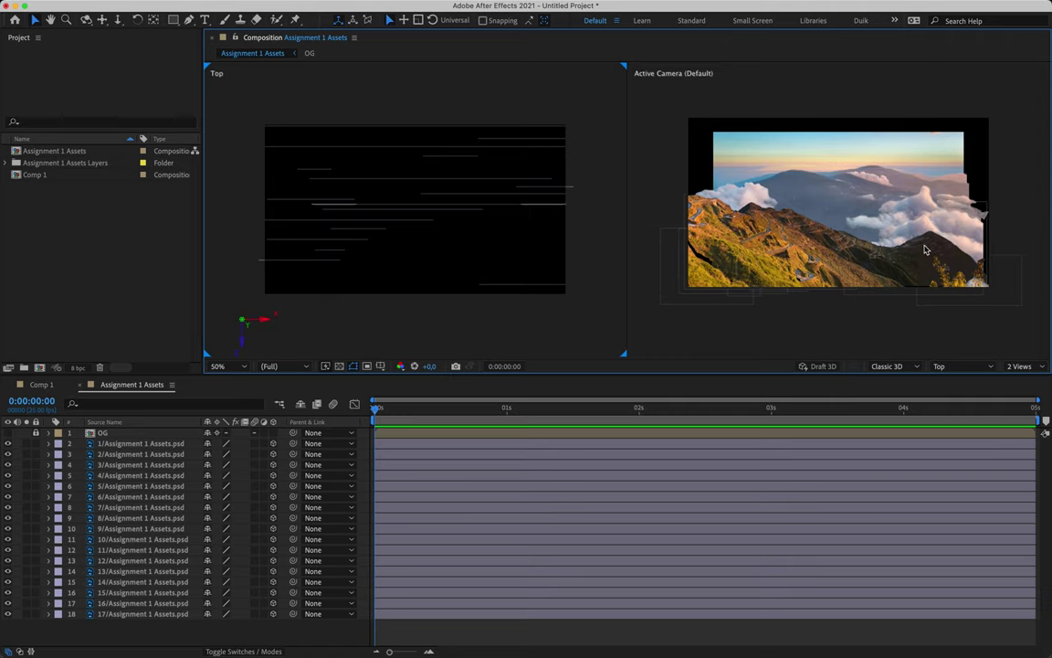
Return the viewer to 1 View of the active camera at 100% magnification, and make the composition area taller.
click(1019, 366)
click(998, 390)
click(1019, 366)
click(994, 377)
key(/)
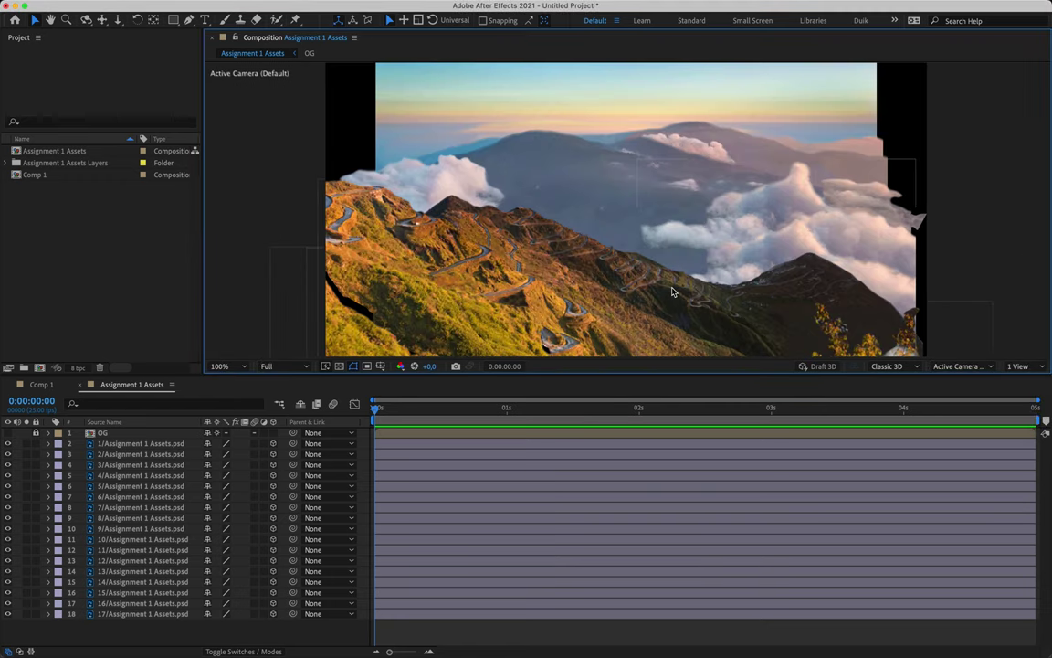
drag(602, 373, 600, 444)
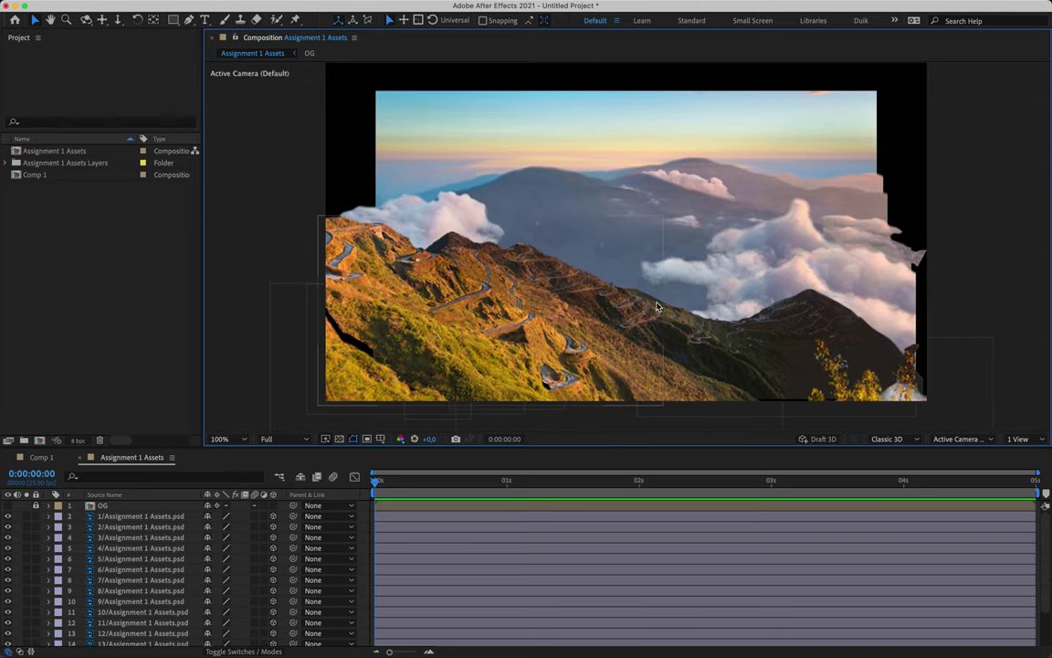
Add a one-node camera named Camera 1 to the composition with the Custom preset and its default lens settings.
click(219, 8)
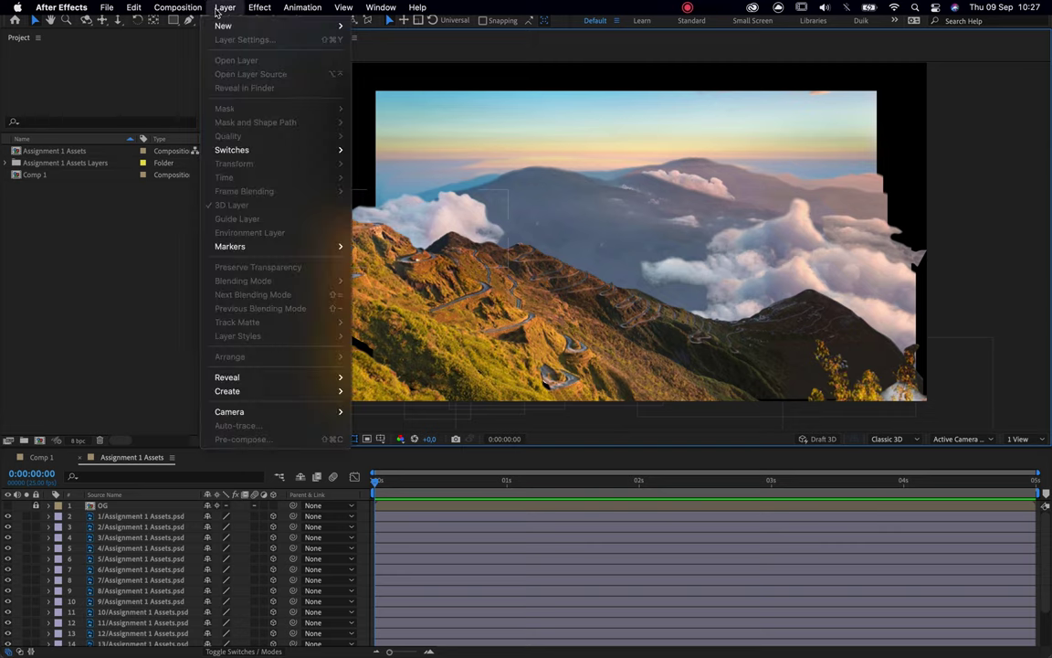
mouse_move(265, 26)
click(389, 68)
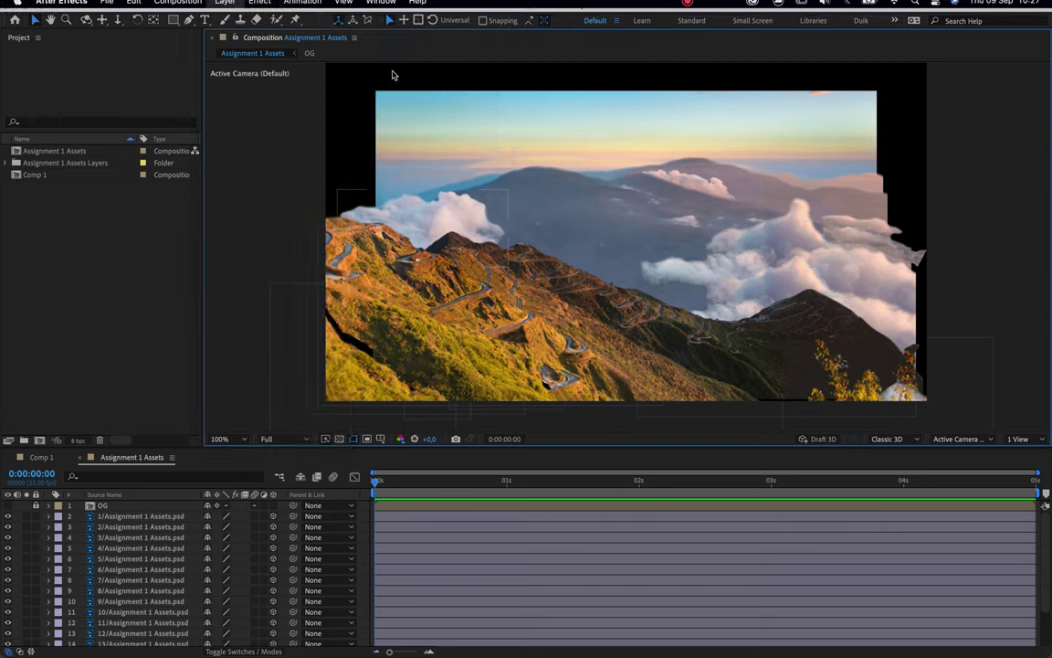
drag(411, 99, 435, 77)
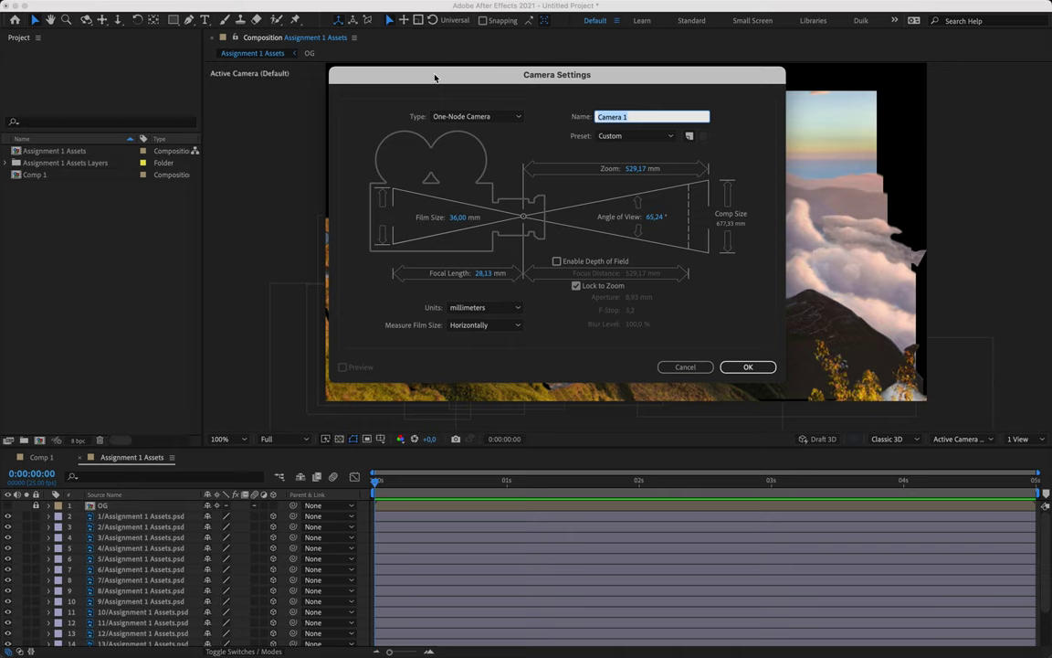
click(447, 117)
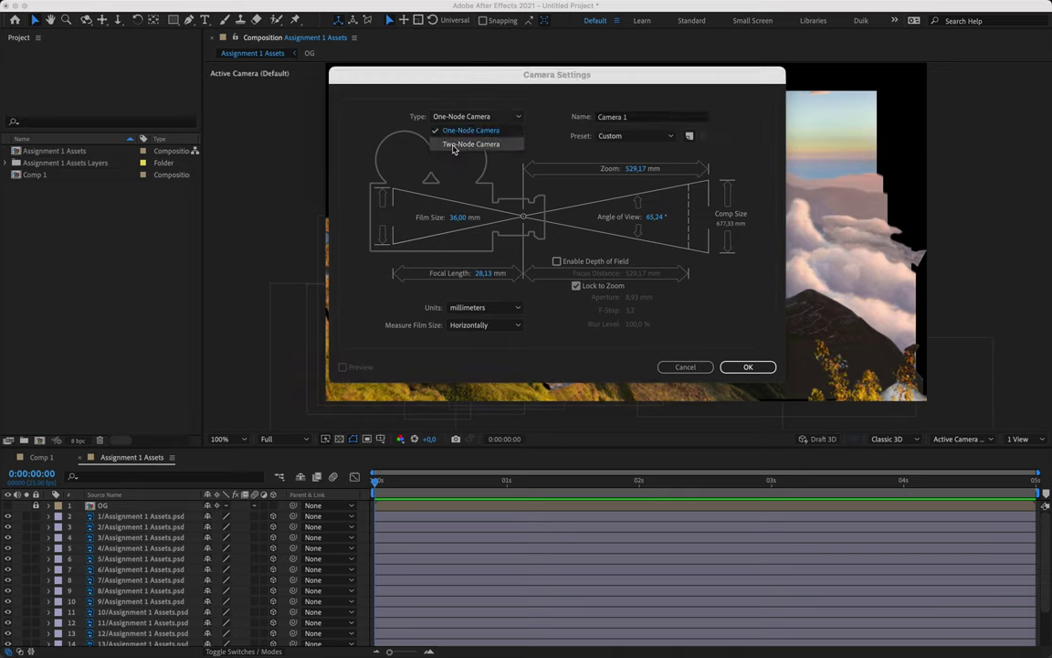
click(459, 133)
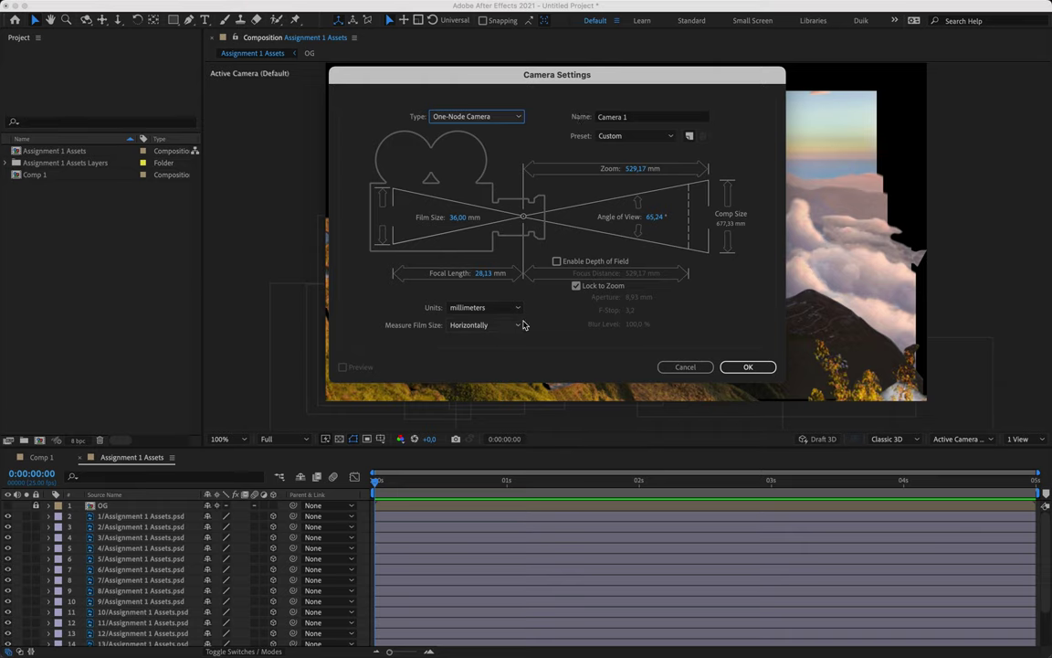
click(748, 366)
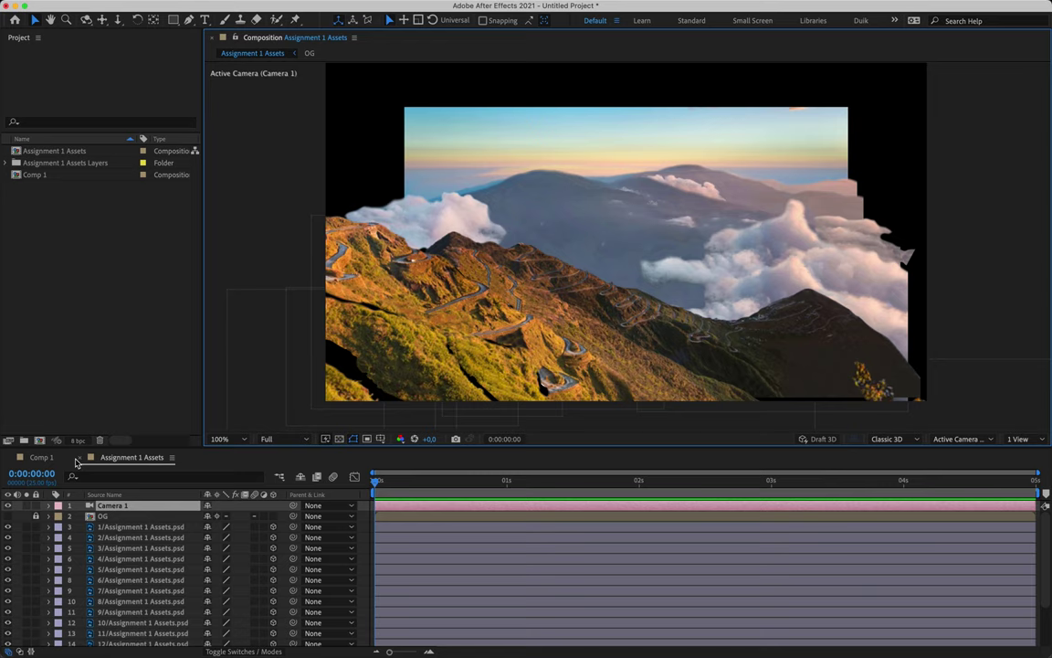
Toggle Camera 1 off and on to compare the views, and place it below the OG layer in the layer order.
click(8, 505)
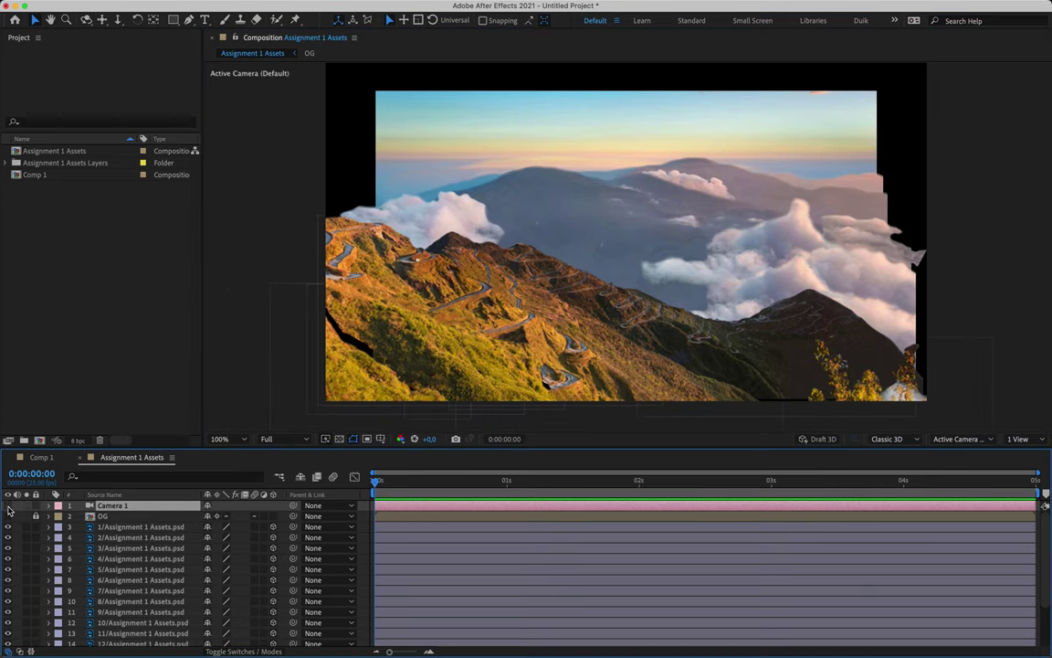
click(8, 505)
click(9, 505)
click(8, 505)
click(8, 505)
click(9, 505)
click(120, 507)
drag(119, 509, 107, 519)
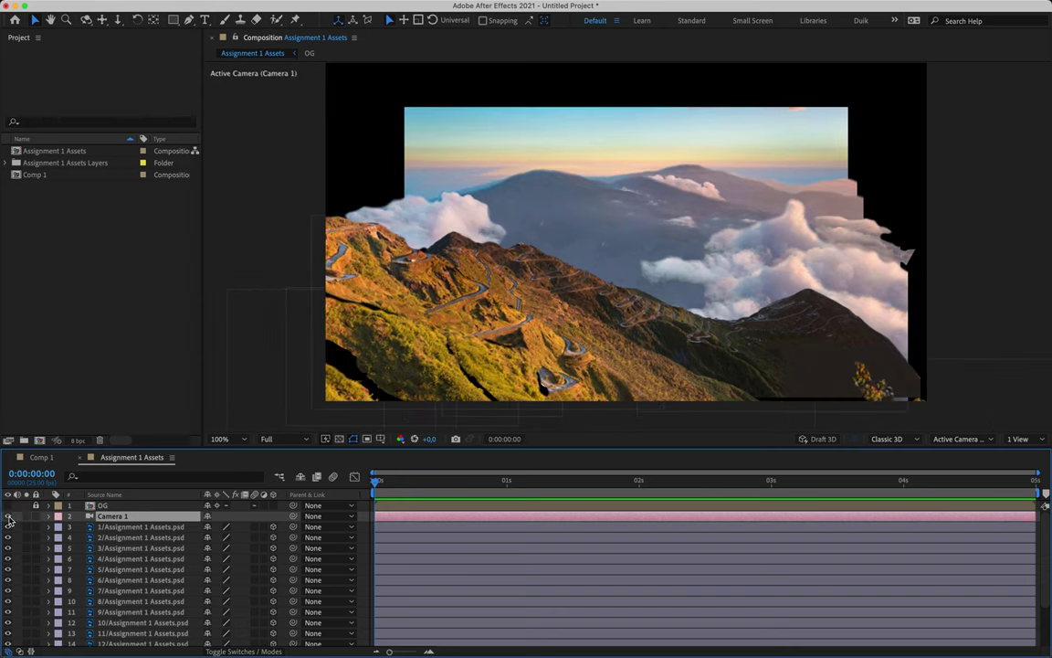
Look through Camera 1's Transform and Camera Options properties, then collapse them and keep the camera selected.
click(49, 517)
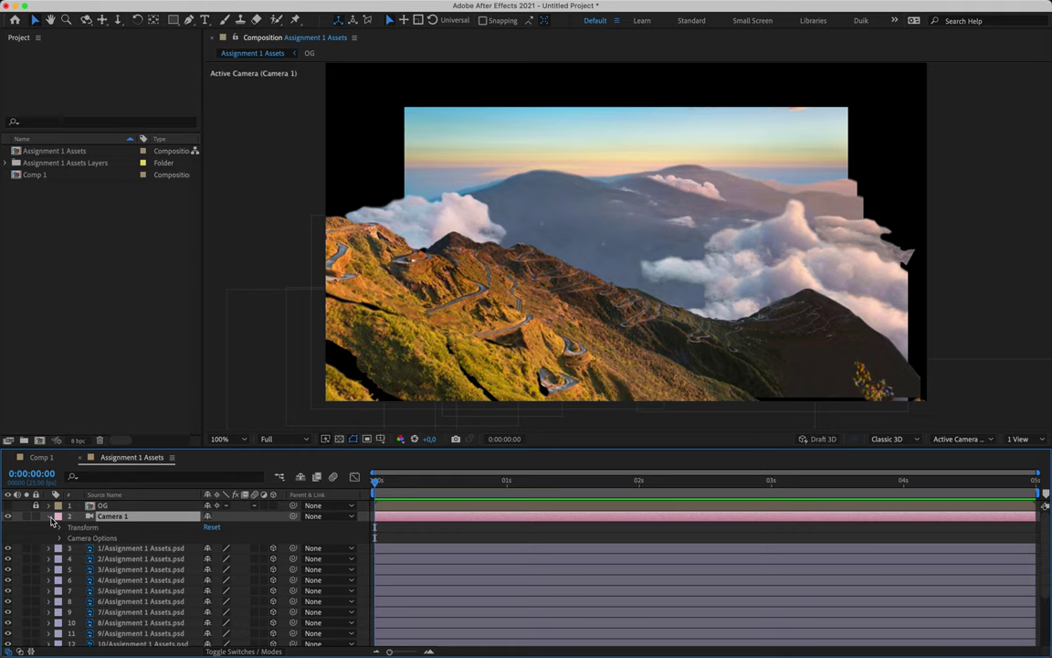
click(61, 528)
click(61, 527)
click(61, 537)
scroll(69, 548, down, 5)
scroll(69, 548, up, 5)
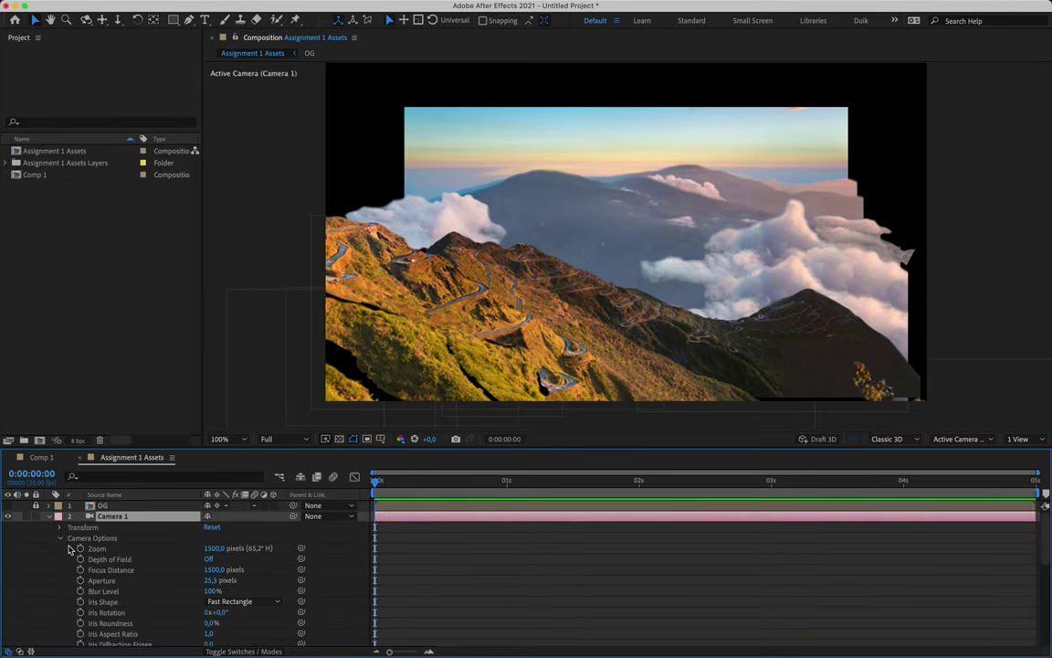
click(65, 545)
click(61, 538)
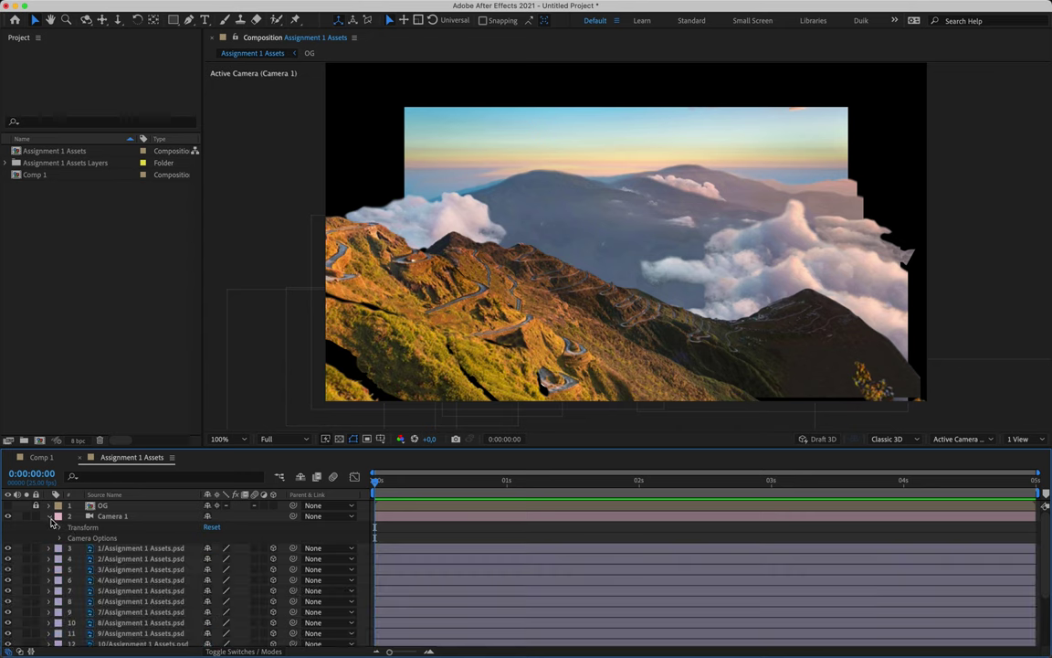
click(50, 516)
click(113, 517)
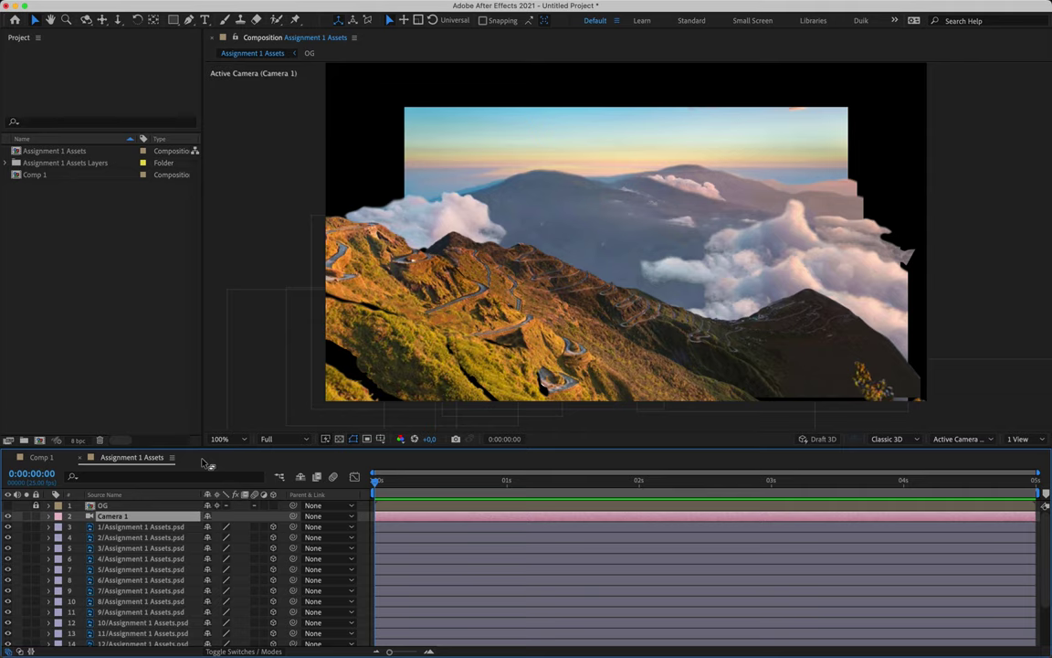
Dock the timeline as a tall, narrow column beside the composition view so all layers and the full frame are visible.
drag(187, 414, 3, 315)
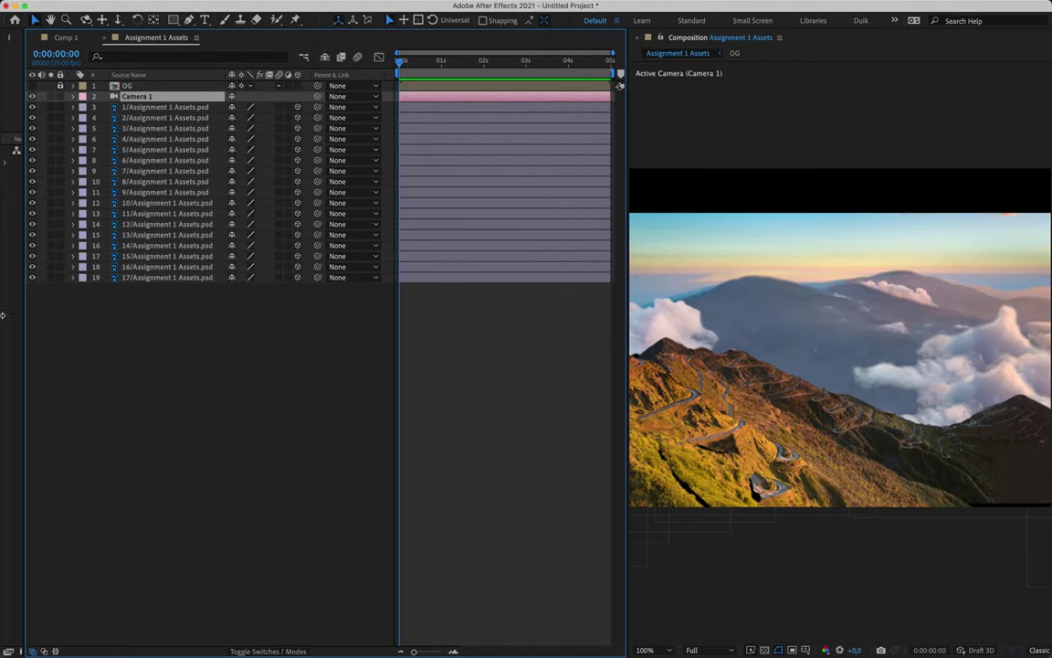
drag(627, 282, 235, 277)
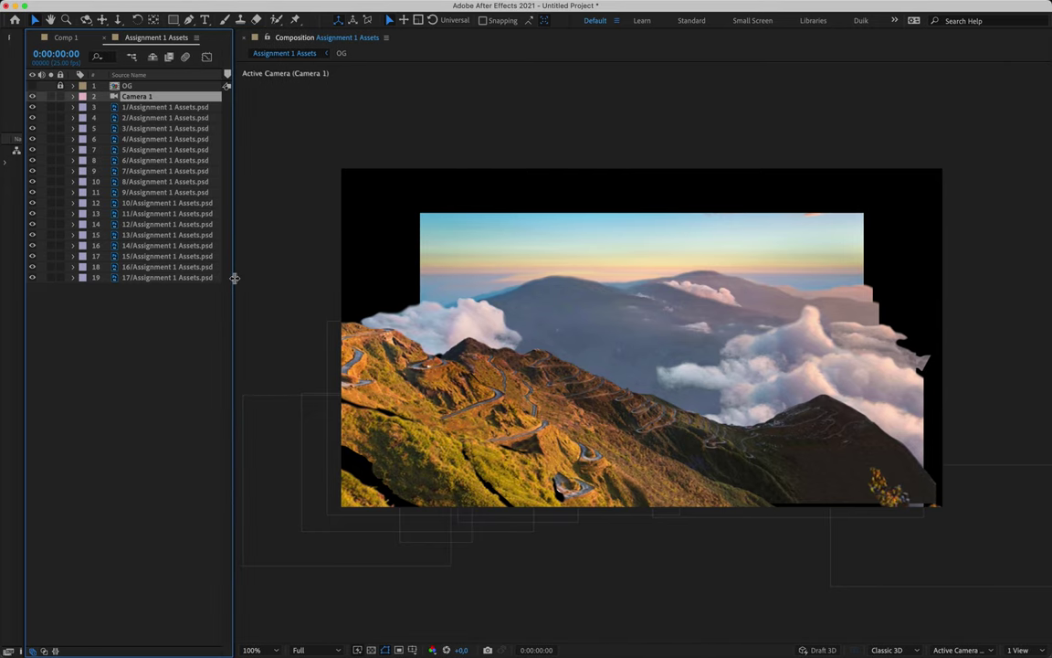
drag(235, 277, 285, 272)
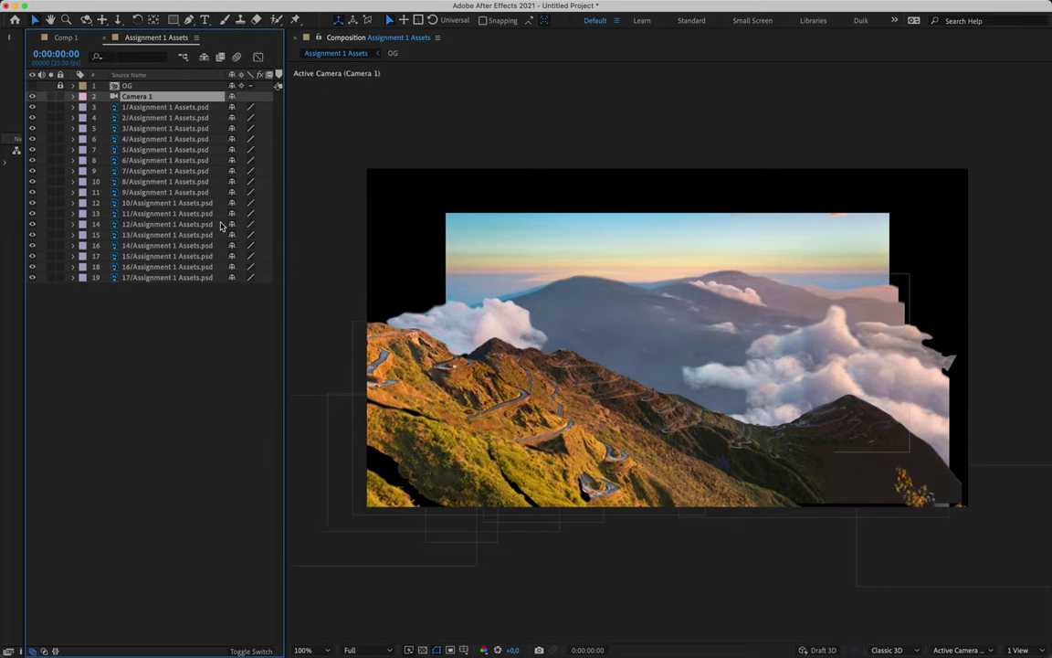
Review the Scale, Rotation and full Transform properties of the 1/Assignment 1 Assets.psd layer, widening the timeline enough to read the values.
click(162, 107)
key(s)
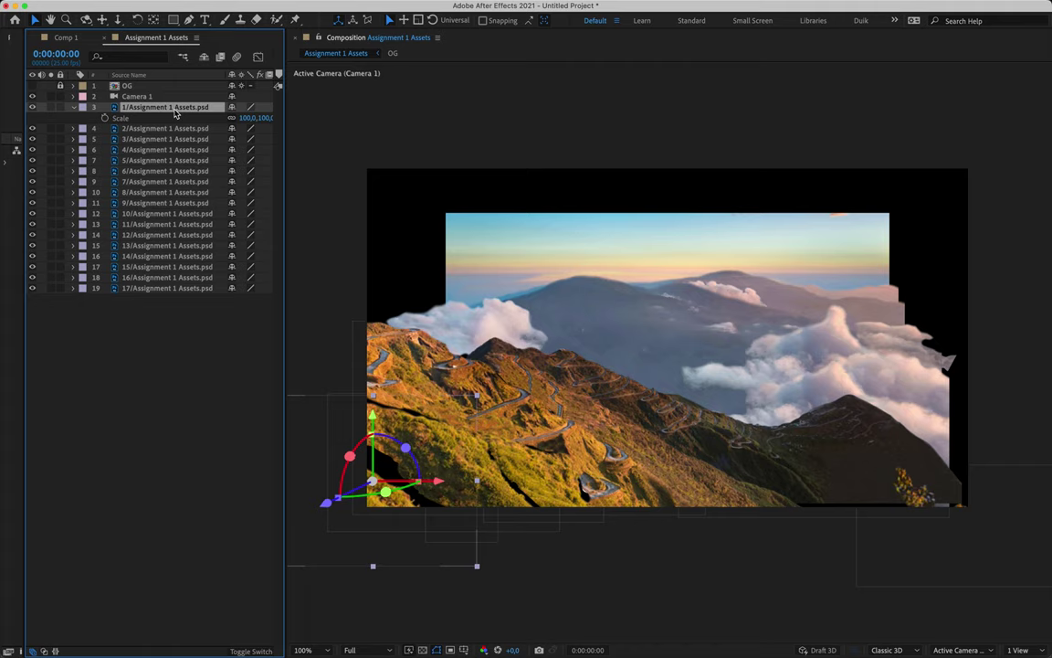
drag(286, 133, 312, 130)
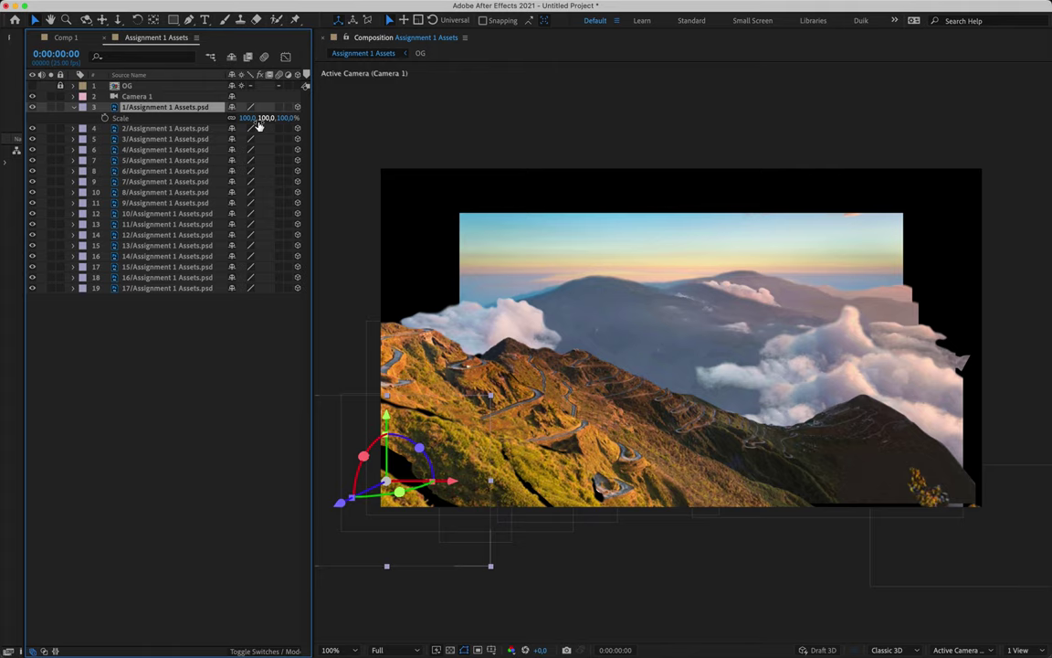
key(r)
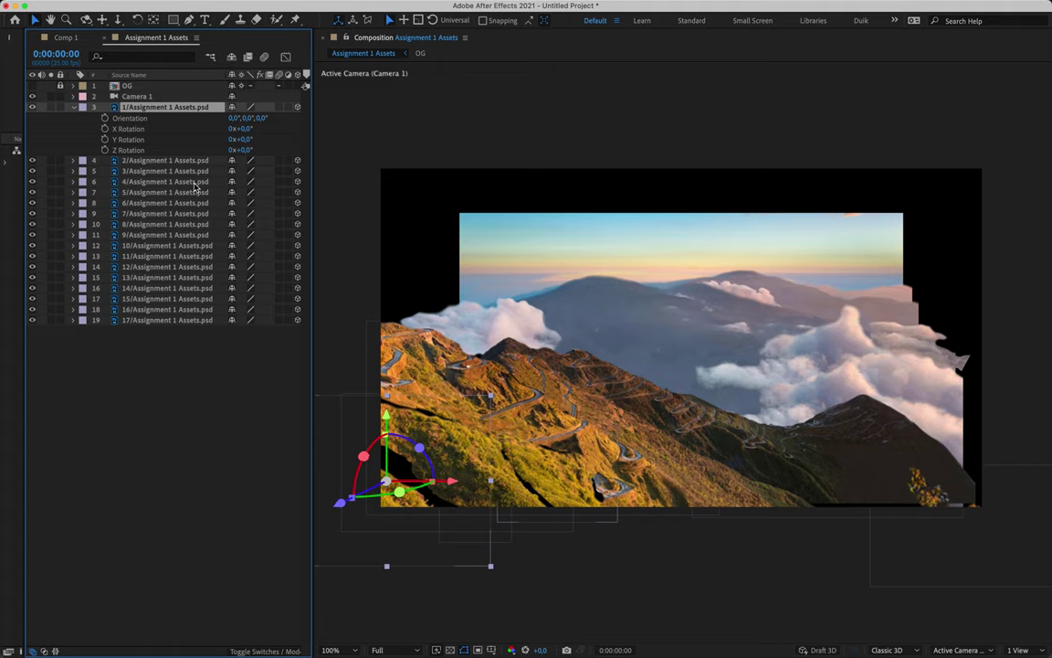
click(73, 107)
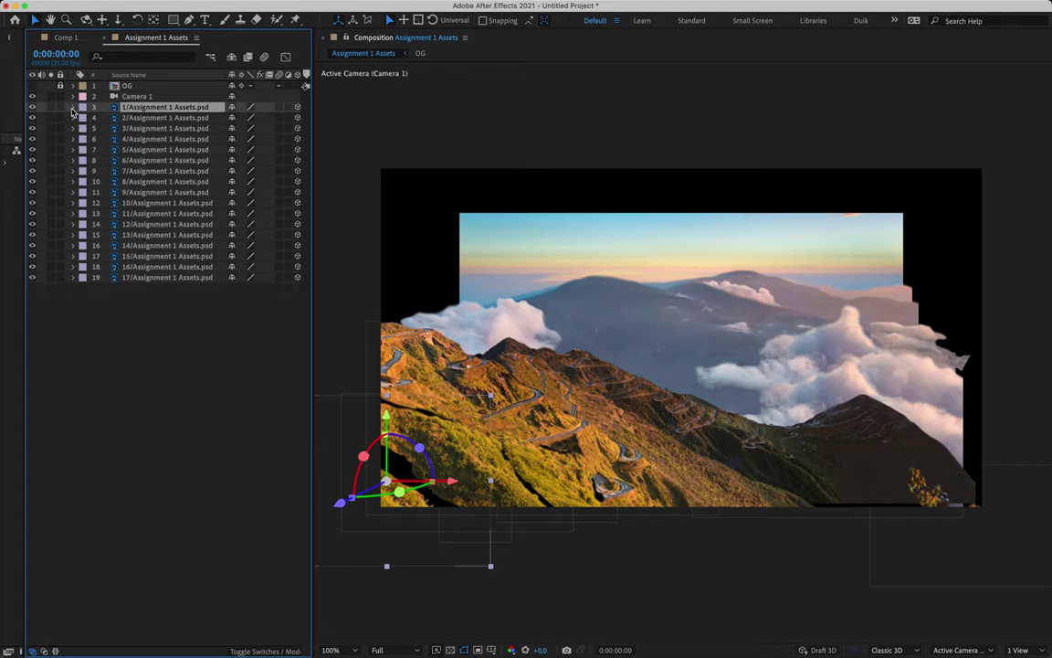
click(73, 107)
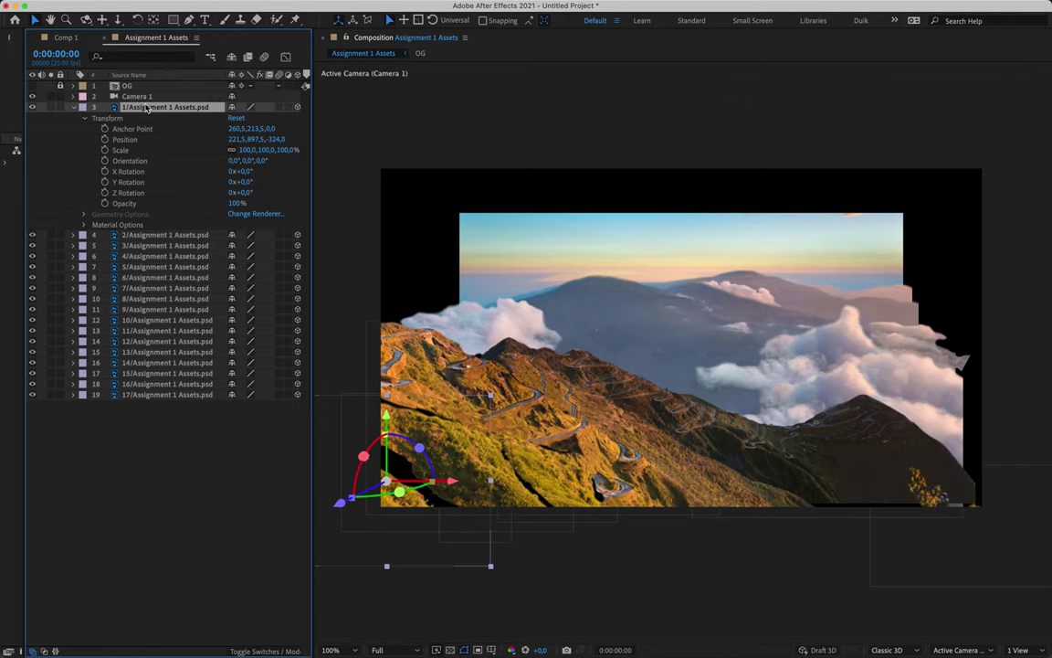
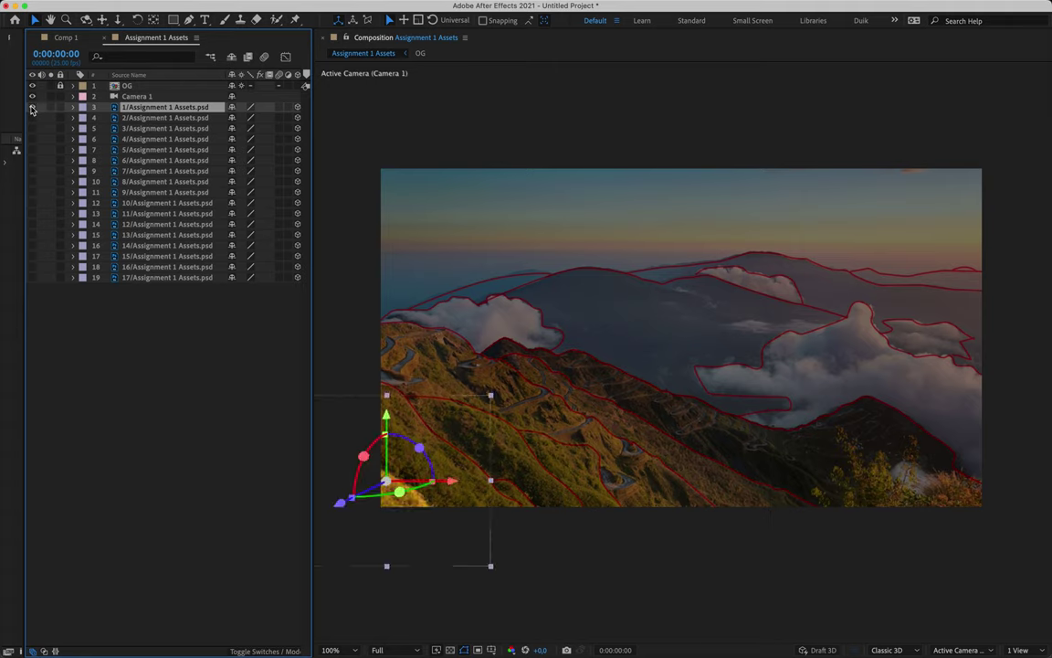
Move the 1/Assignment 1 Assets.psd hill layer along X and Y to fit its red outline in the OG reference, then hide it.
drag(454, 484, 509, 484)
drag(463, 425, 463, 410)
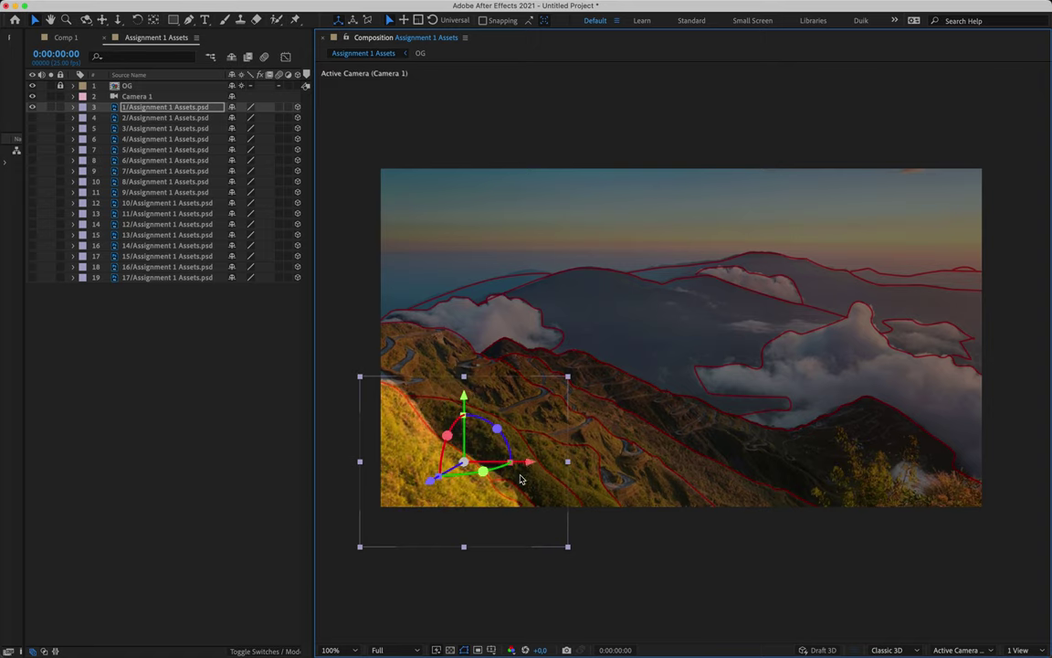
drag(527, 463, 533, 470)
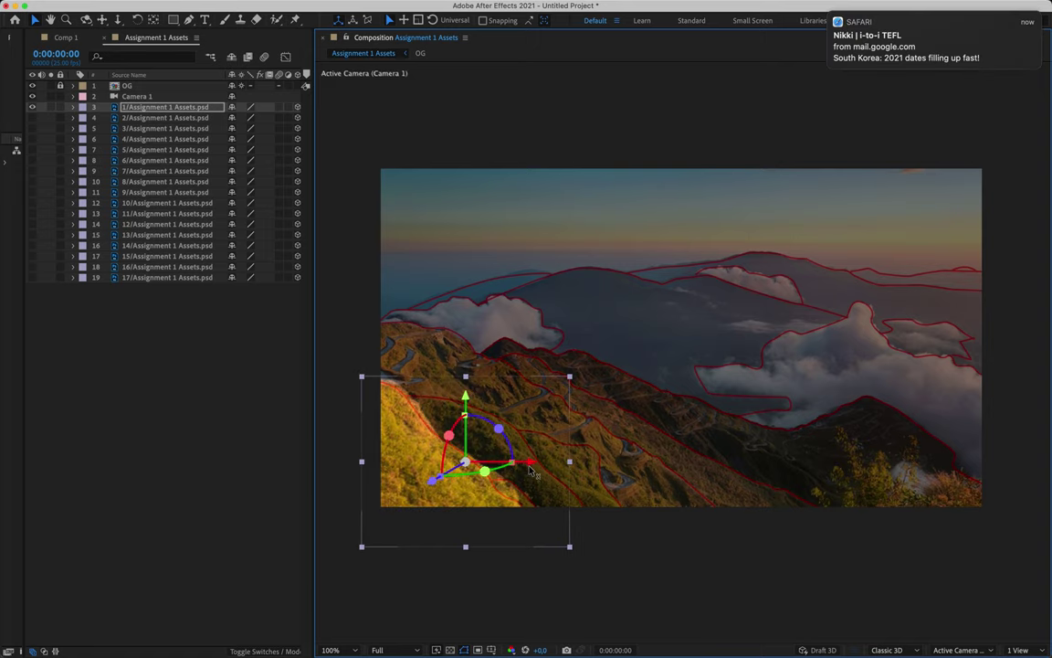
click(32, 106)
Move the 2/Assignment 1 Assets.psd layer up and across onto its small red outline in the OG reference, then hide it.
click(135, 117)
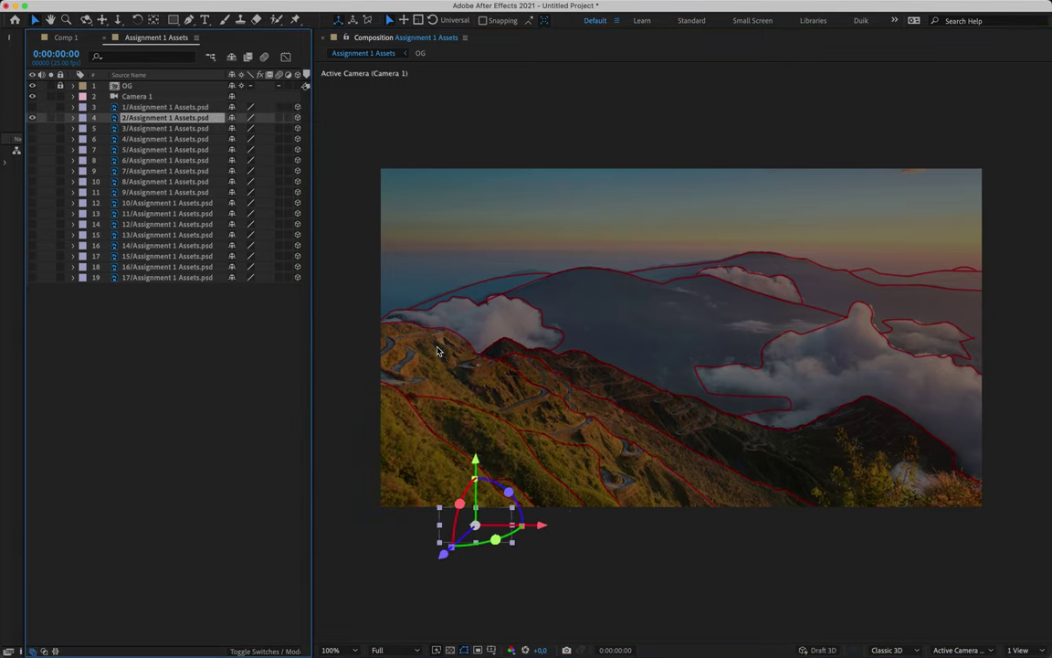
drag(482, 486, 481, 454)
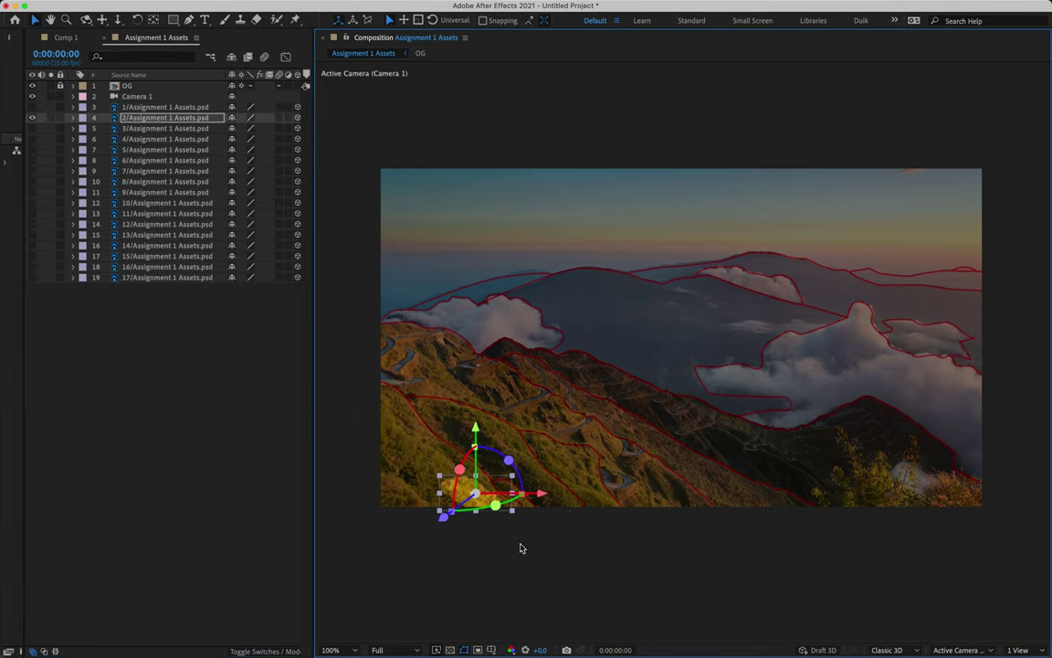
drag(485, 498, 519, 498)
drag(514, 432, 513, 435)
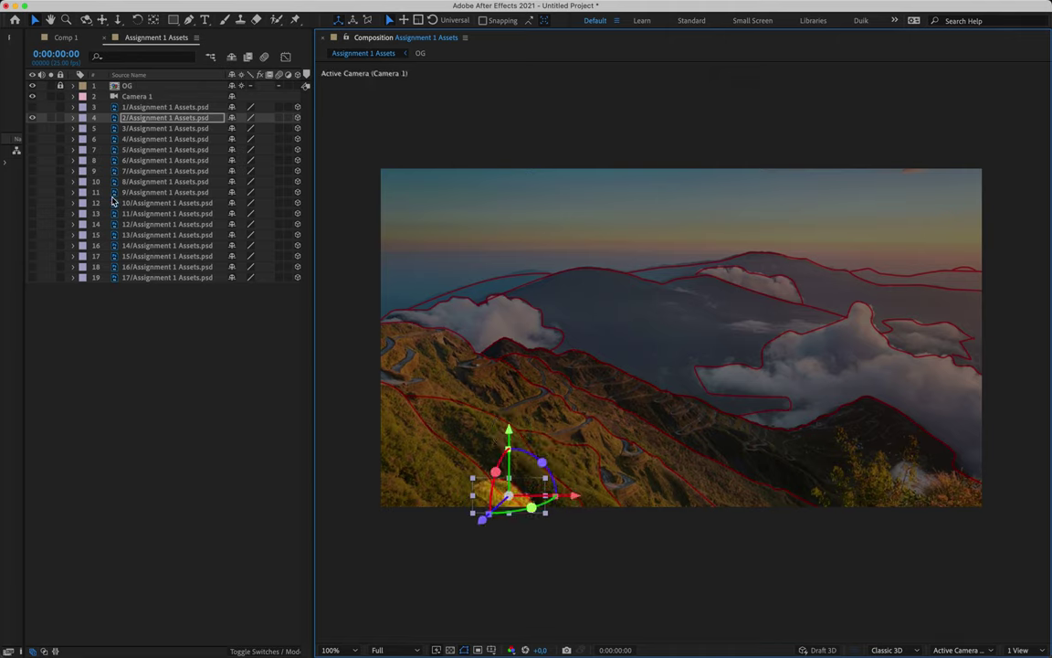
click(32, 118)
Show the 3/Assignment 1 Assets.psd layer, align it with its red hill outline along X and Y, then hide it.
click(33, 129)
click(151, 129)
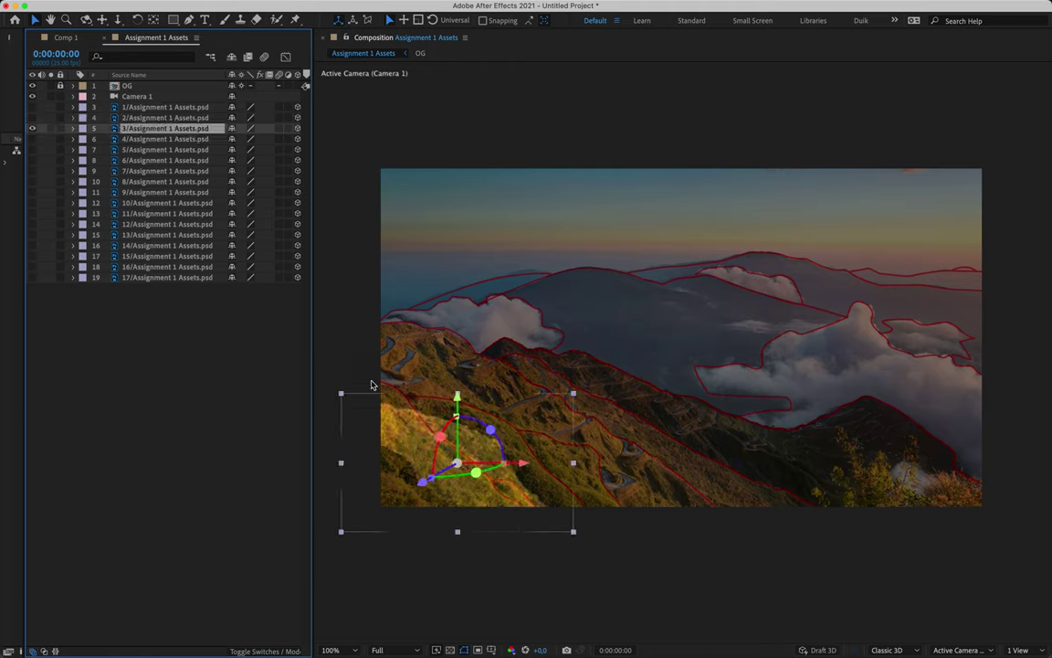
drag(523, 468, 556, 468)
drag(490, 395, 491, 382)
drag(500, 451, 494, 451)
click(32, 128)
Show the 4/Assignment 1 Assets.psd layer, shift it slightly up and right onto its outlined slope, then hide it.
click(32, 139)
click(144, 141)
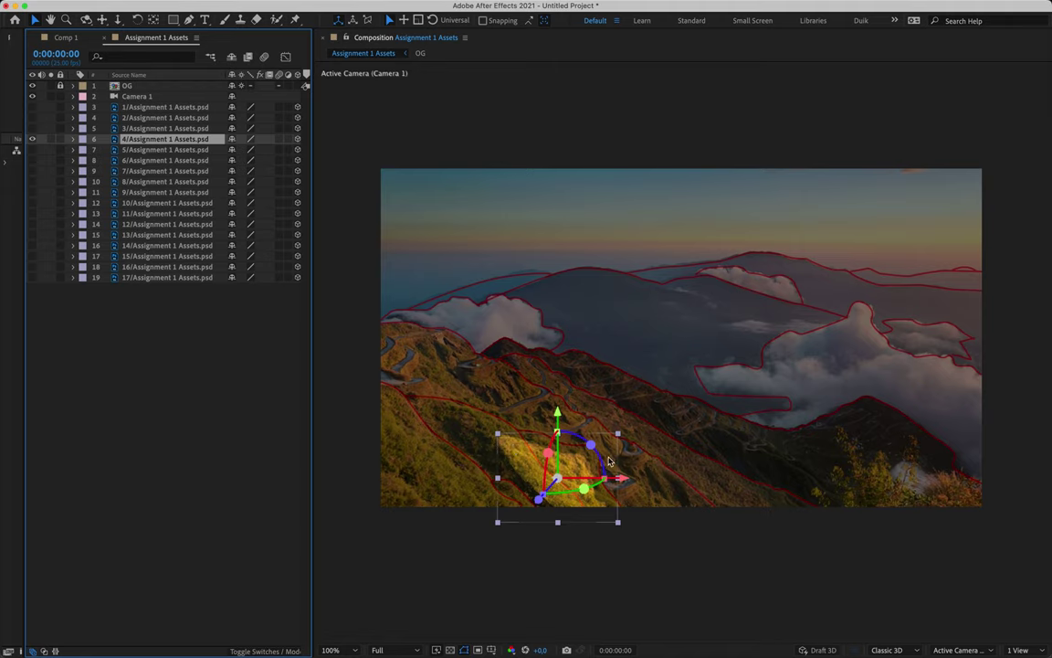
drag(562, 422, 559, 411)
drag(623, 468, 637, 470)
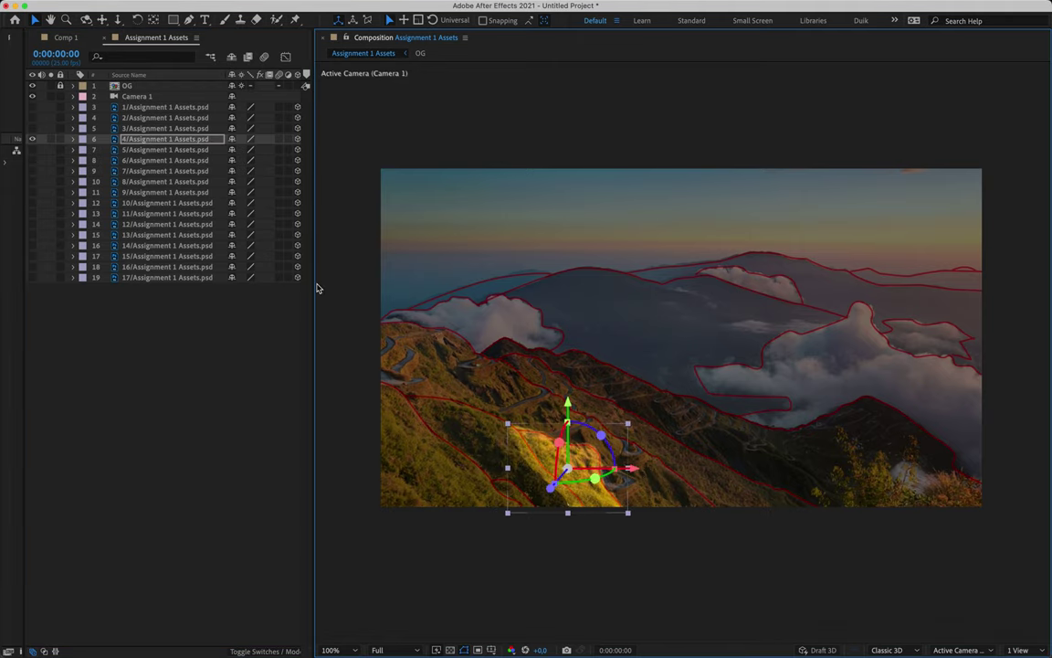
click(32, 138)
Show the 5/Assignment 1 Assets.psd winding-road hillside, nudge it along X to match its red outline, then hide it.
click(32, 149)
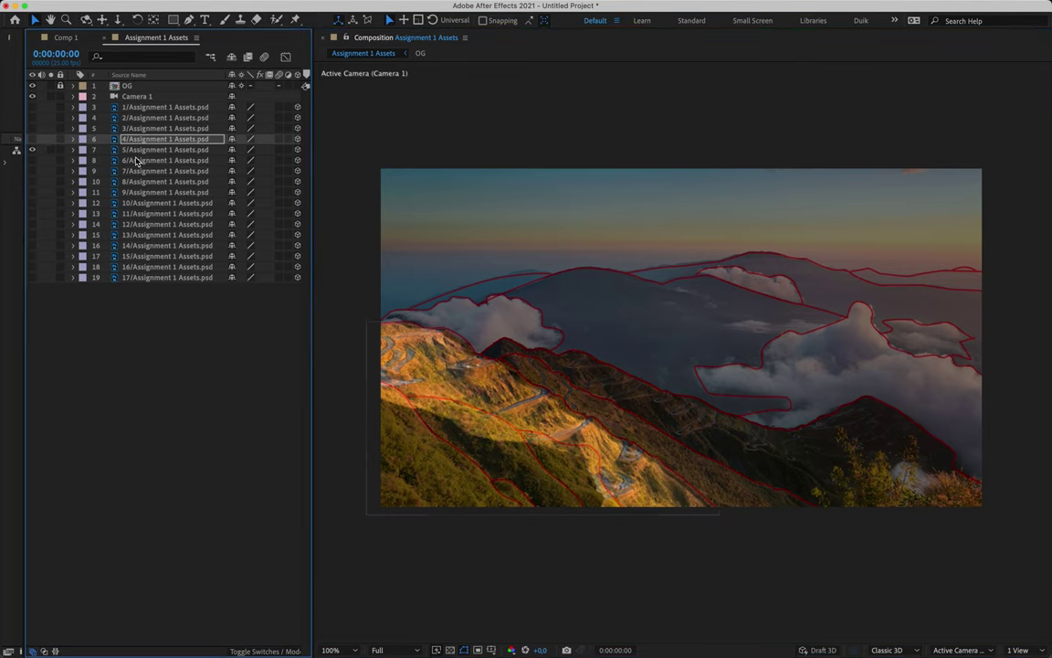
click(139, 151)
drag(611, 423, 625, 422)
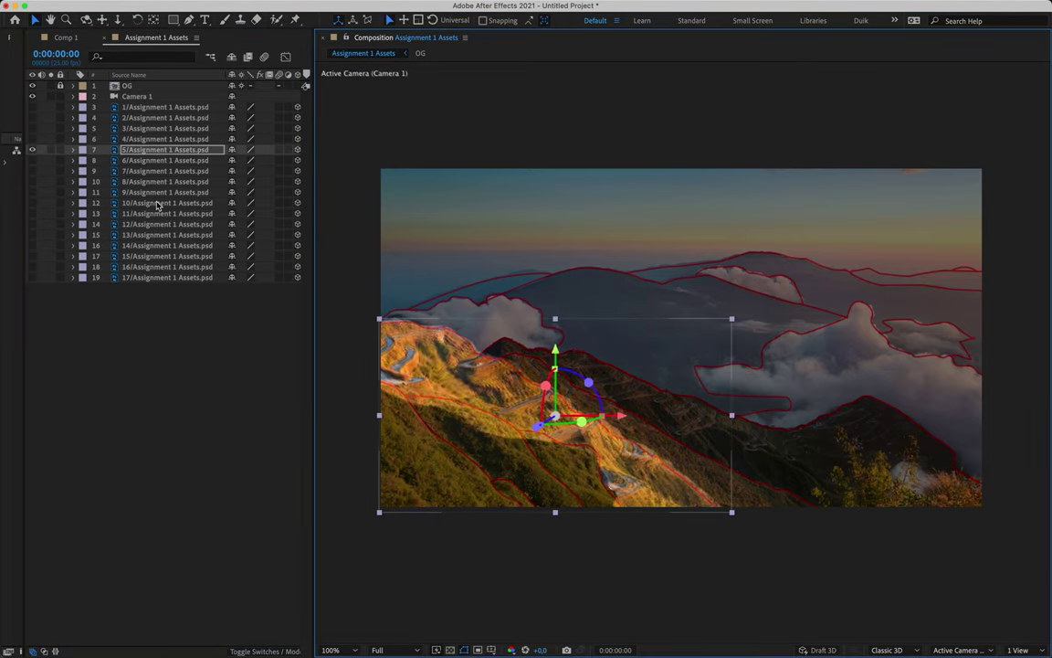
click(32, 149)
Show the 7/Assignment 1 Assets.psd foliage layer, move it up and left toward its place in the OG reference, then hide it.
click(32, 170)
click(164, 171)
click(942, 464)
drag(942, 464, 920, 393)
click(32, 170)
Show the 8/Assignment 1 Assets.psd dark ridge layer, reposition it over its outline in the OG reference, then hide it.
click(32, 181)
click(164, 181)
drag(728, 379, 735, 422)
click(32, 181)
Show the 9/Assignment 1 Assets.psd cloud layer and nudge it left to fit its red cloud outline.
click(32, 192)
click(164, 192)
drag(503, 335, 495, 336)
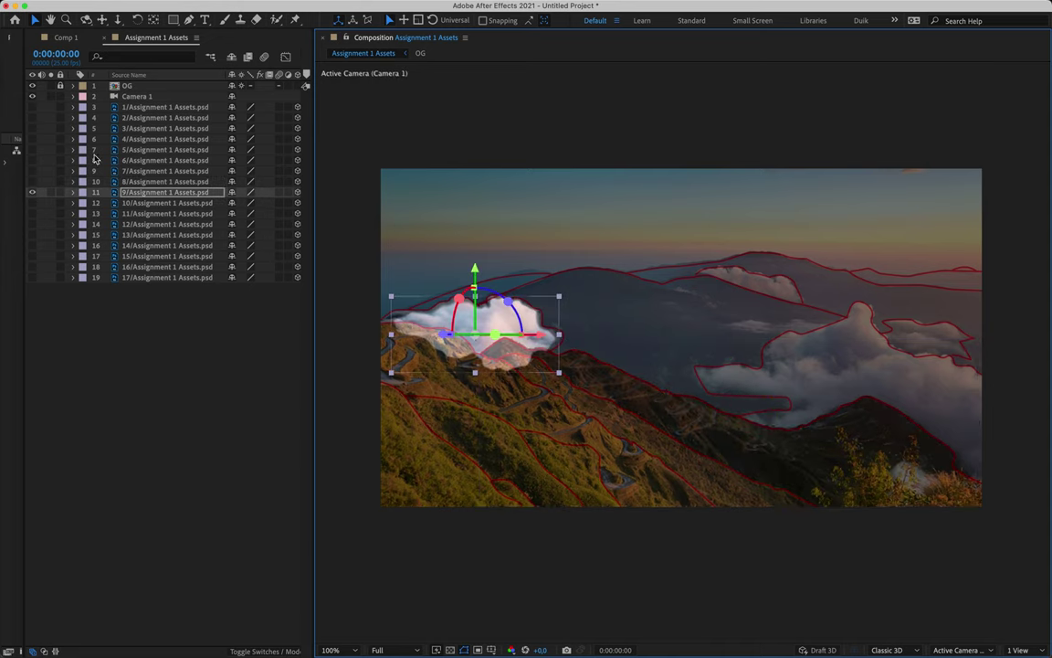
Isolate the 8/Assignment 1 Assets.psd ridge by hiding layer 9 and the OG reference, and toggle it to examine its artwork.
click(31, 181)
click(128, 181)
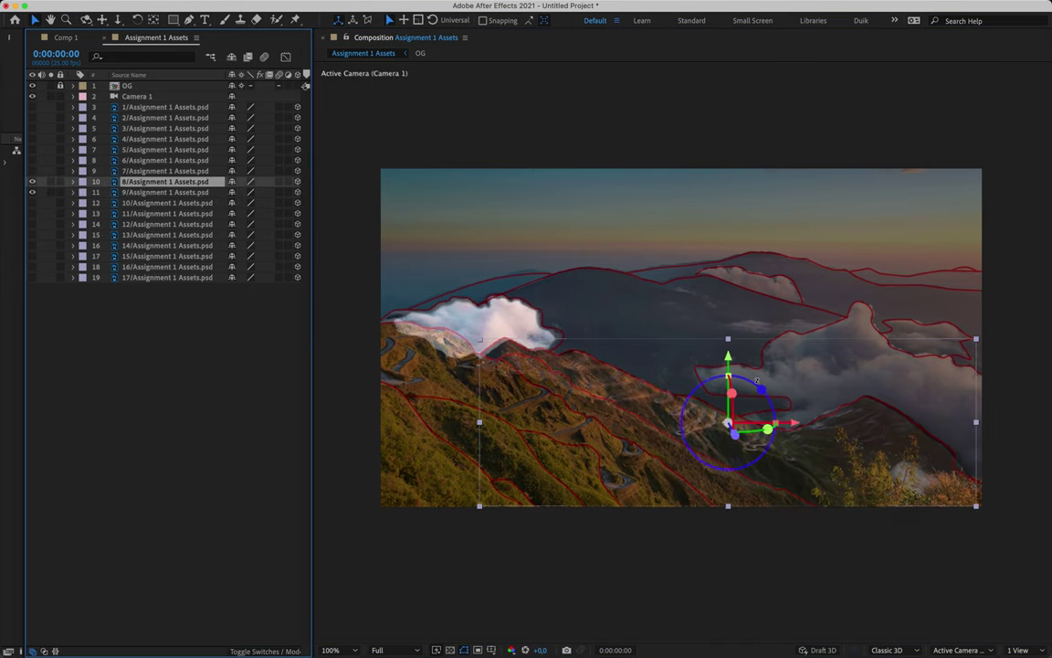
click(32, 191)
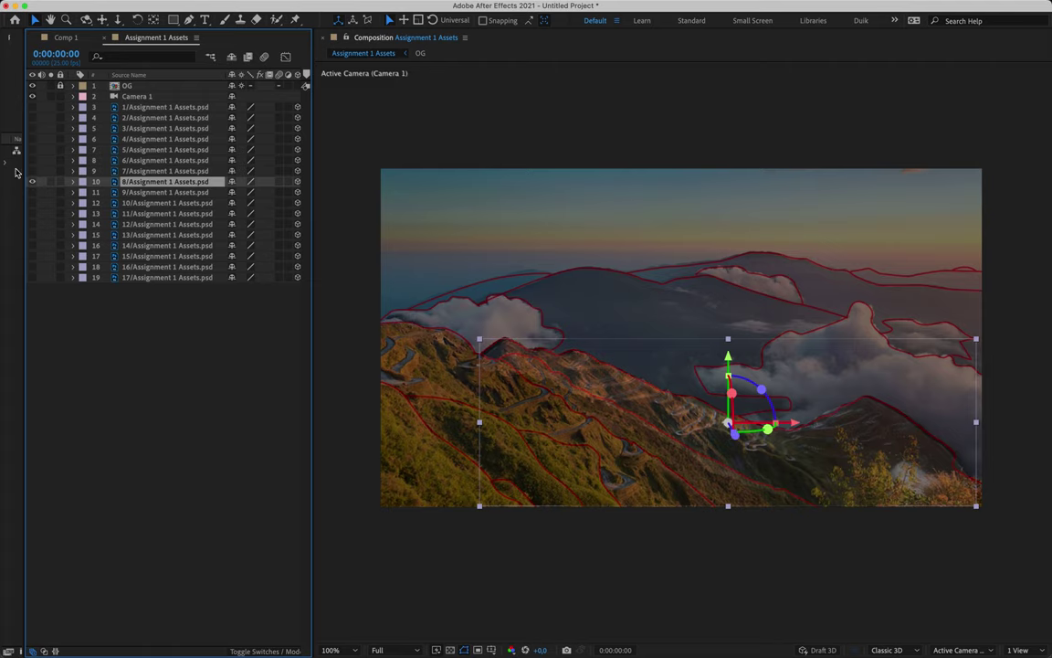
click(32, 86)
click(32, 181)
click(32, 181)
click(32, 181)
click(32, 181)
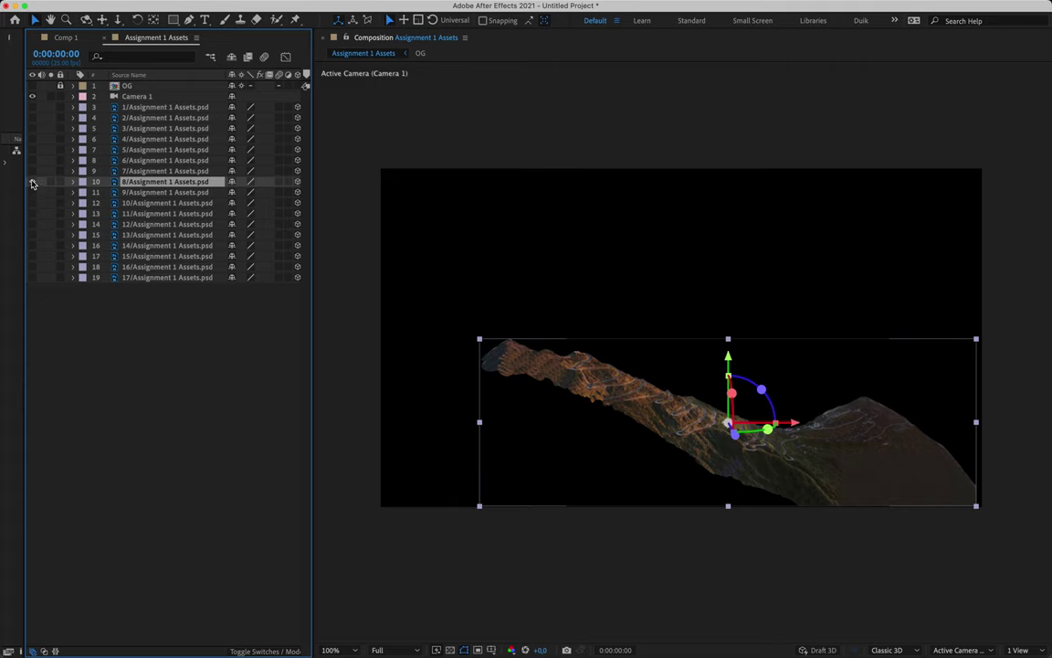
Show the OG reference over the 8/Assignment 1 Assets.psd ridge and scale the ridge layer to 104.1% to match its outline.
click(32, 86)
click(32, 86)
click(32, 86)
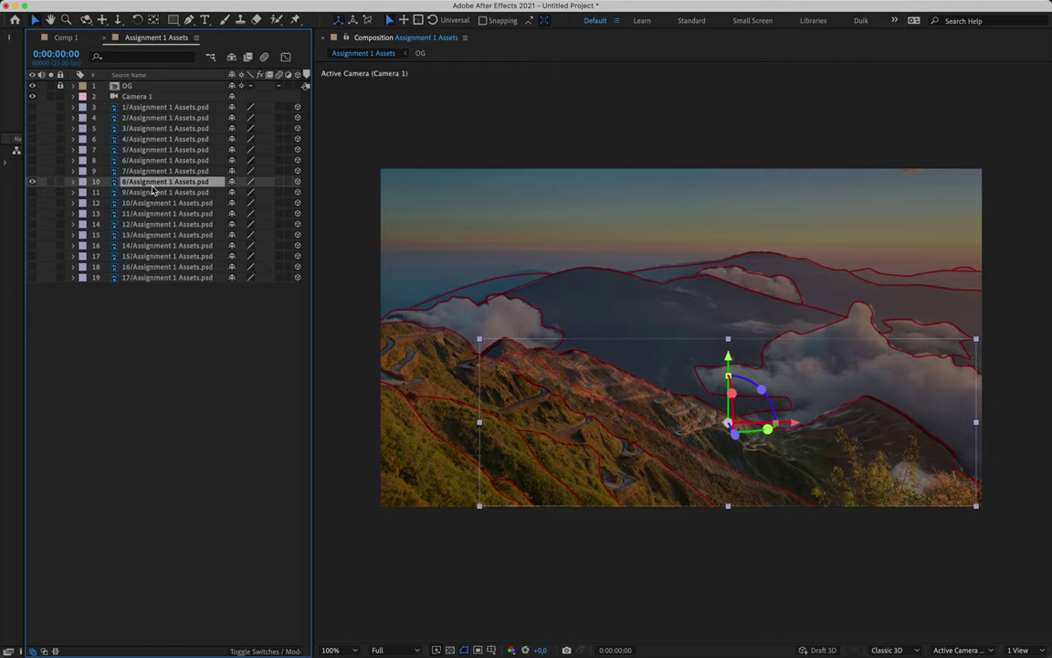
key(s)
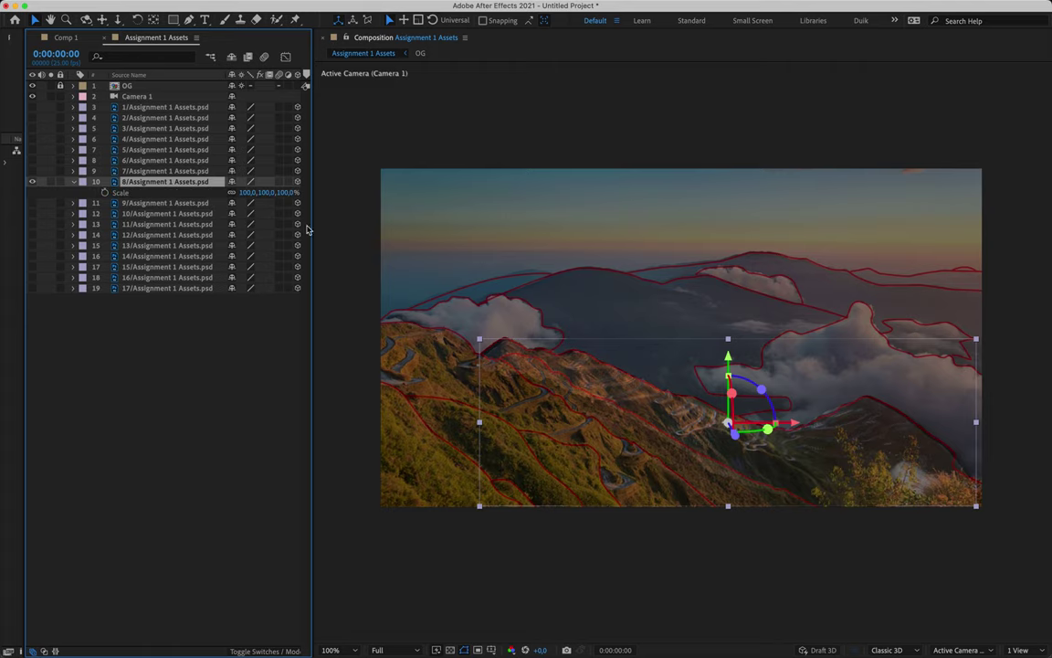
drag(247, 194, 277, 199)
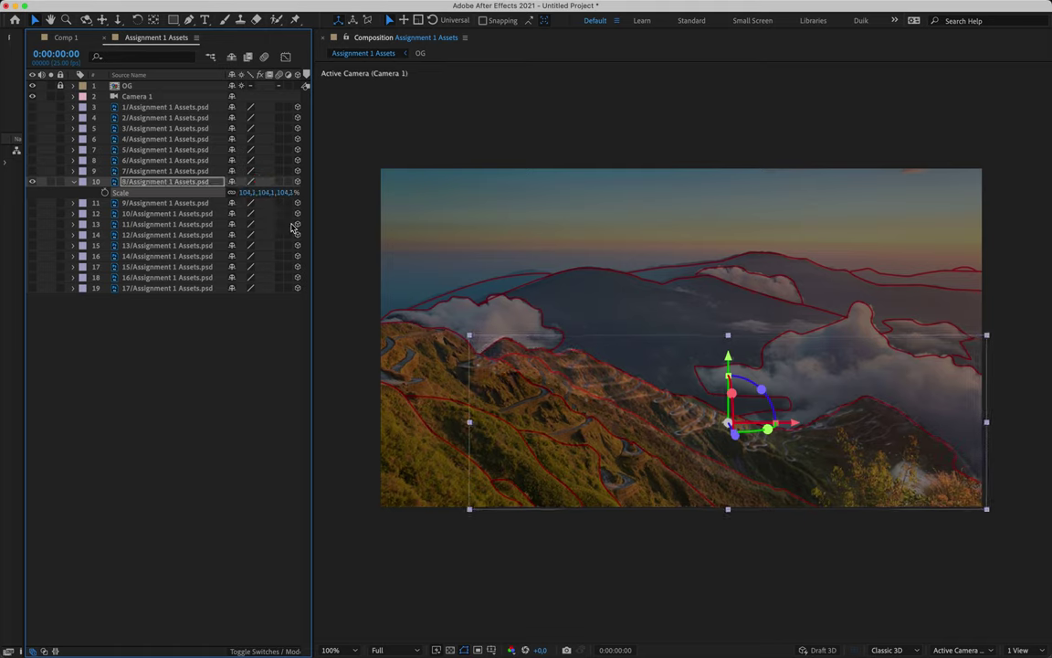
click(77, 184)
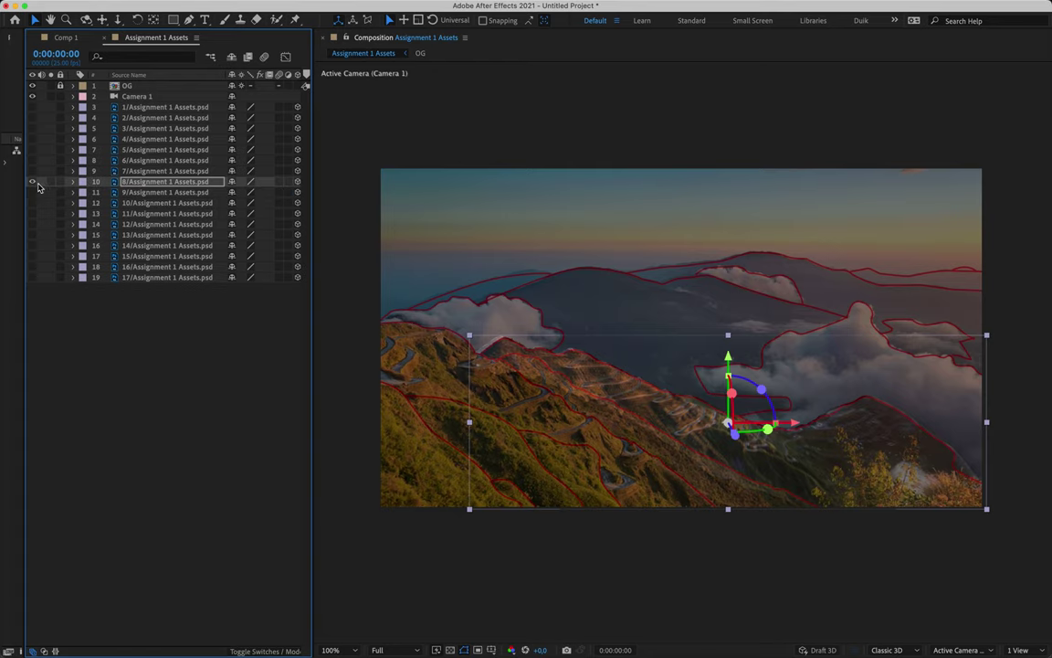
Swap the ridge for the 9/Assignment 1 Assets.psd cloud layer and scale the cloud to 105.1% to fit its red outline.
click(33, 192)
click(142, 193)
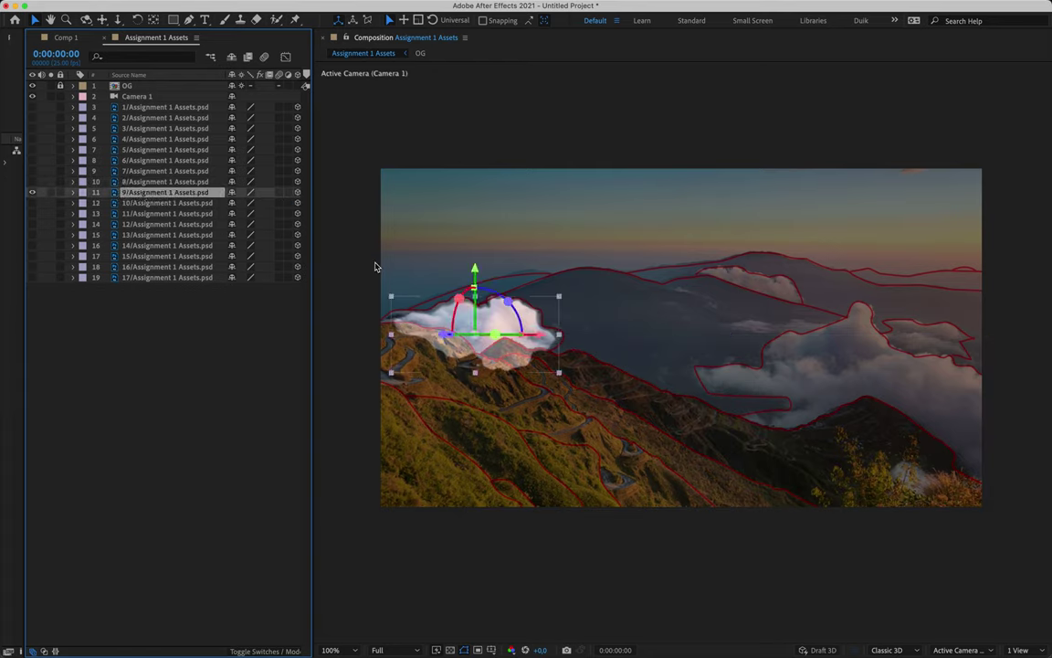
key(s)
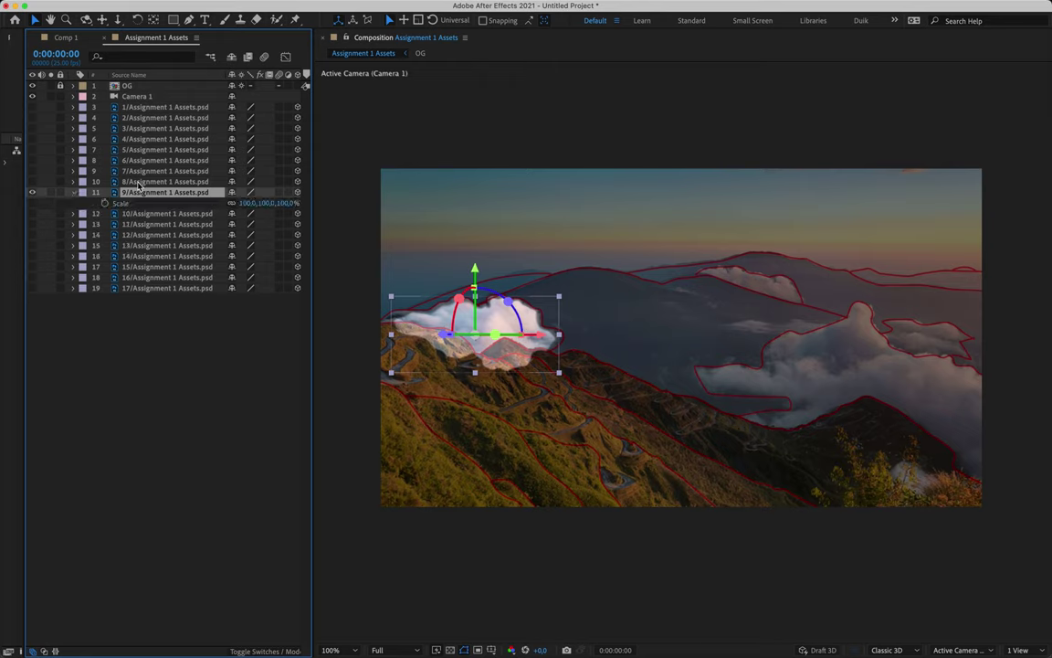
drag(247, 206, 278, 206)
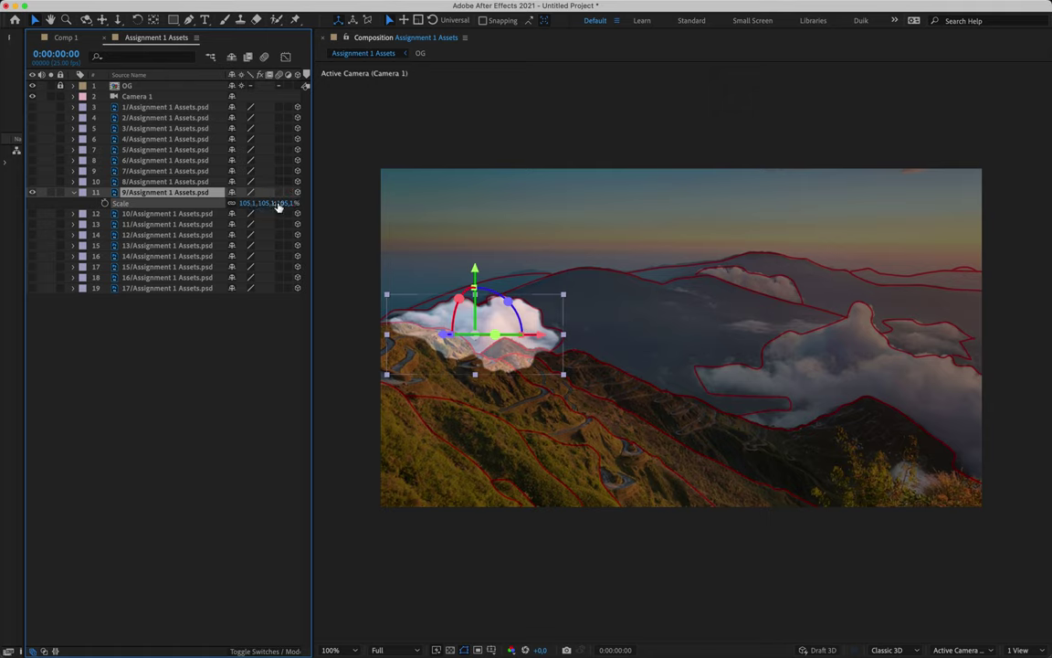
click(73, 195)
Shift the large 10/Assignment 1 Assets.psd cloud layer slightly right and up to fit its outline in the OG reference, then hide it.
click(146, 202)
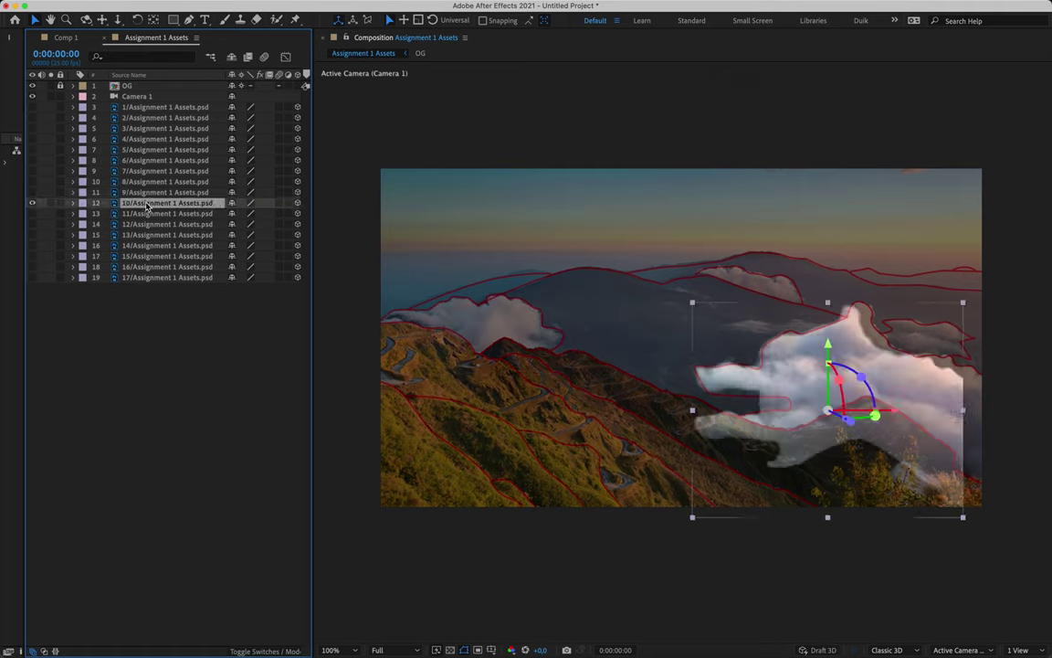
drag(891, 416, 903, 411)
drag(839, 358, 835, 355)
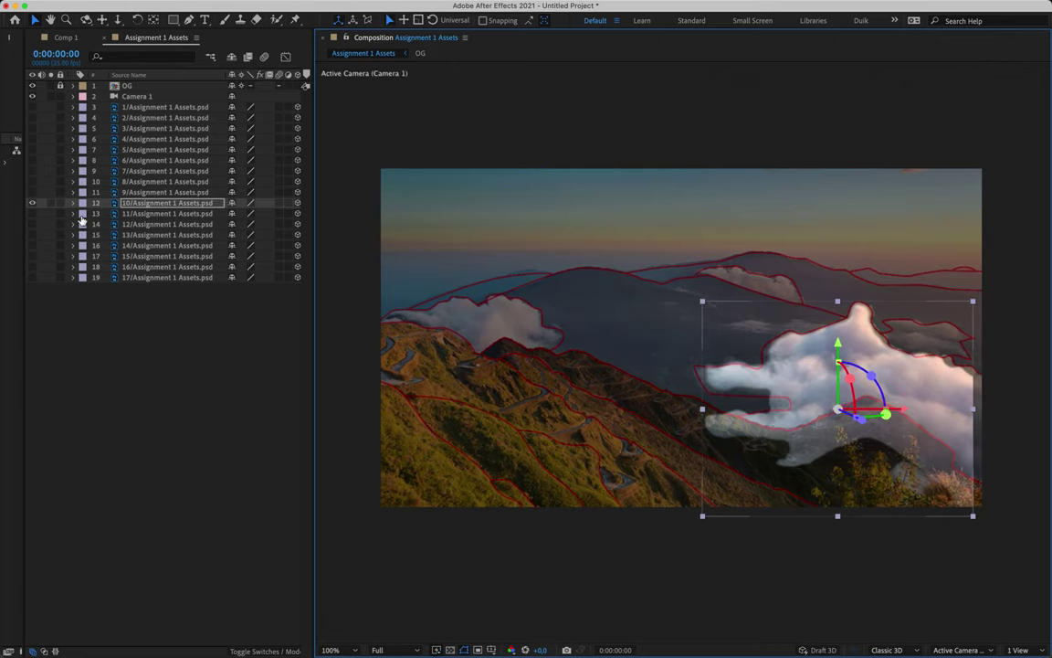
click(32, 203)
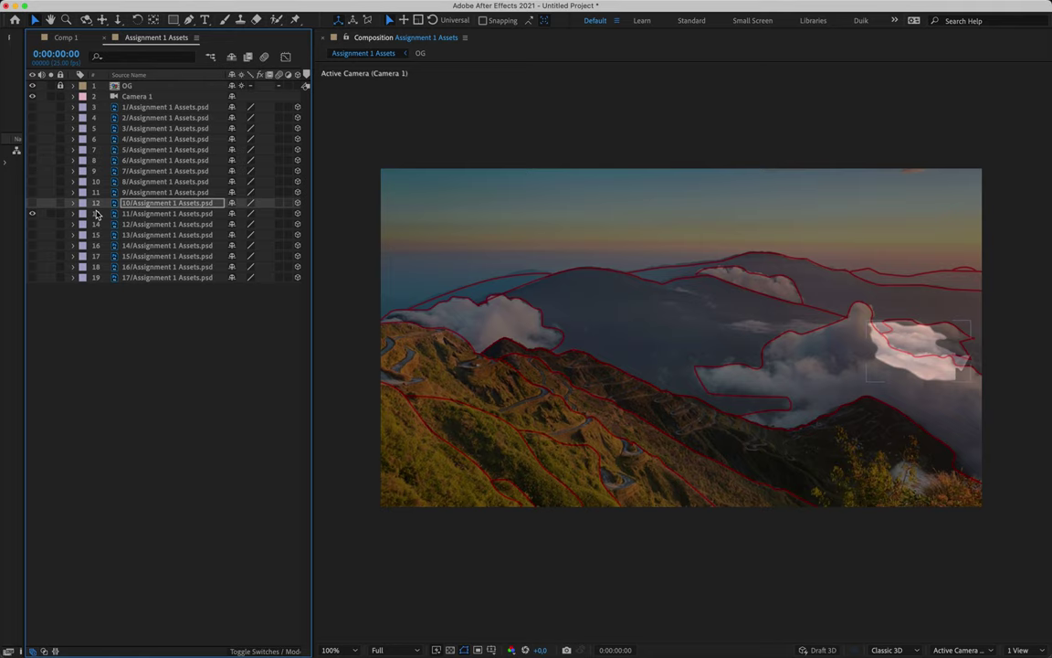
Move the small 11/Assignment 1 Assets.psd cloud layer right toward its outline in the OG reference, then hide it.
click(160, 214)
drag(986, 359, 1008, 355)
click(32, 213)
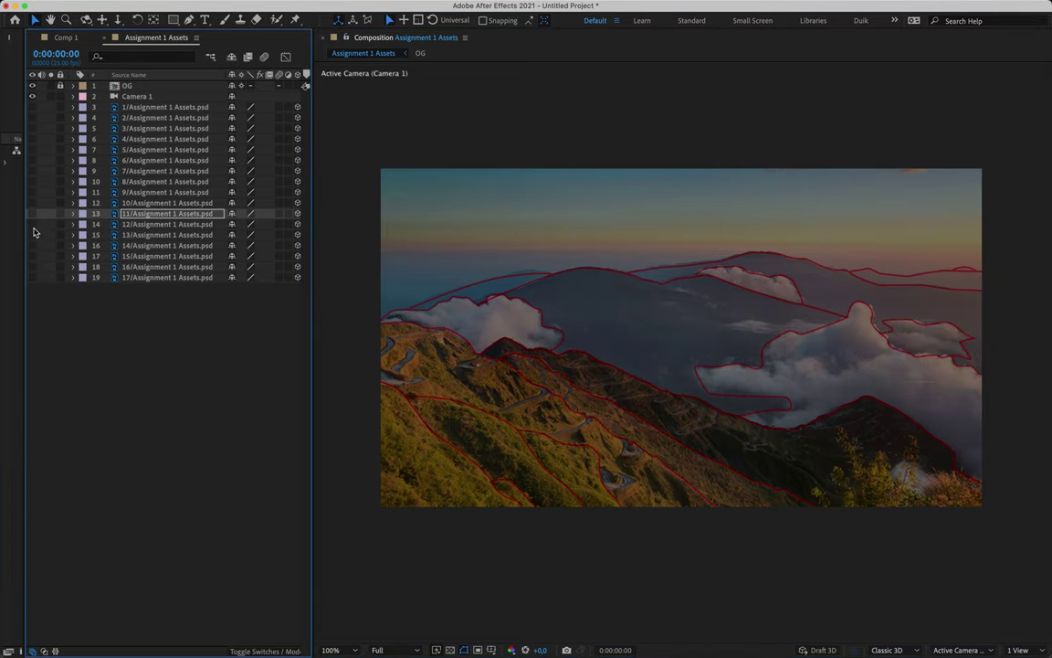
Show the 12/Assignment 1 Assets.psd mountain layer, scale it to 109.2% and align its top edge with the red mountain outline, then hide it.
click(32, 223)
click(169, 224)
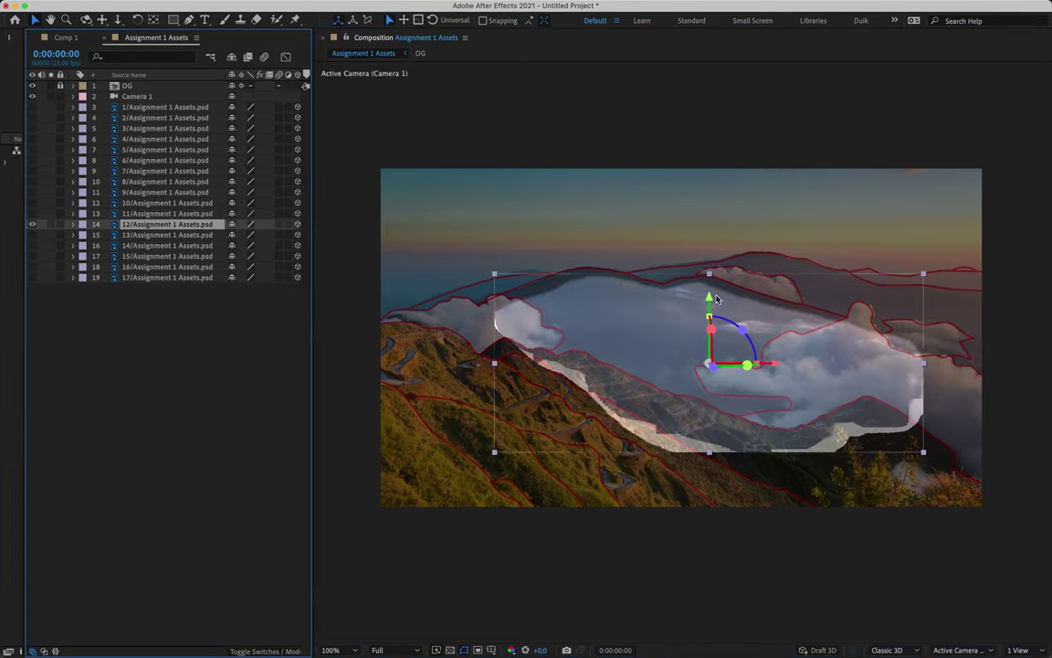
drag(716, 297, 712, 291)
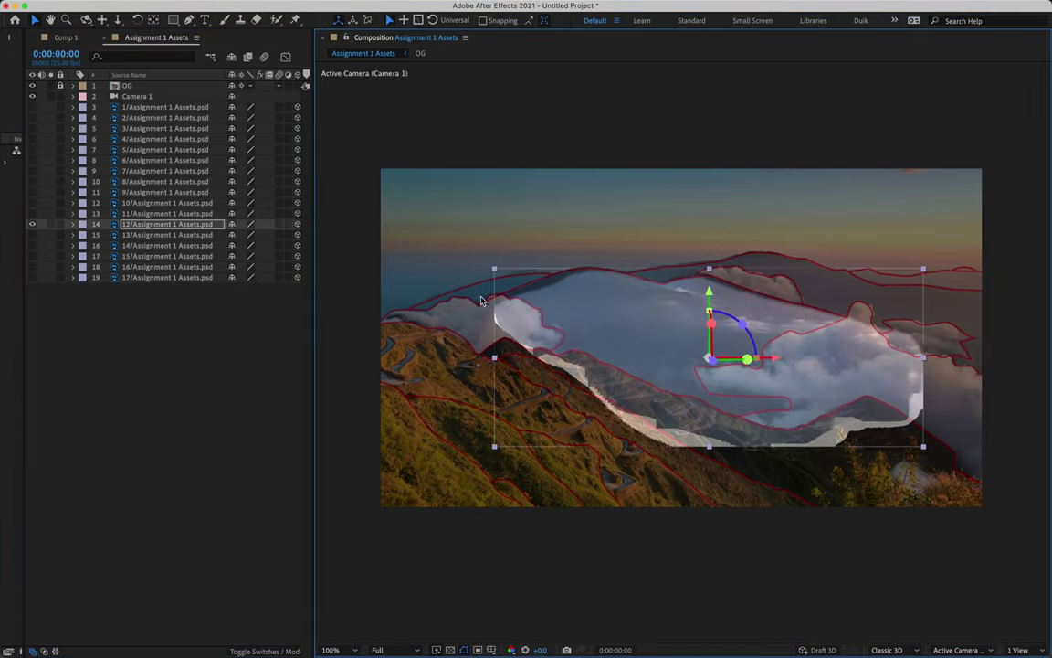
key(s)
drag(245, 240, 283, 239)
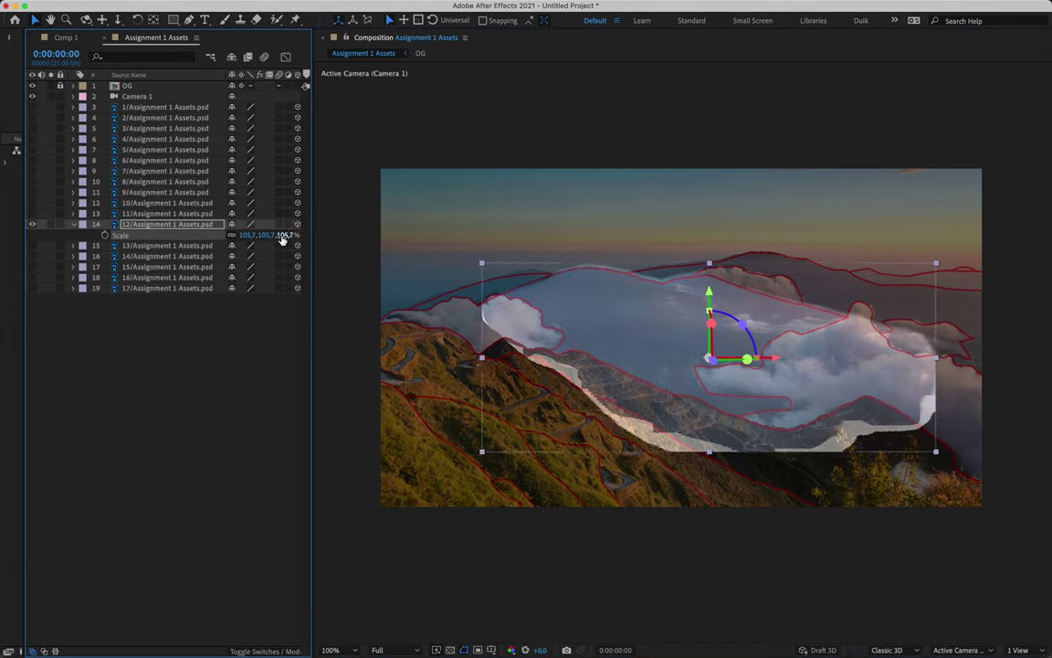
drag(711, 297, 710, 301)
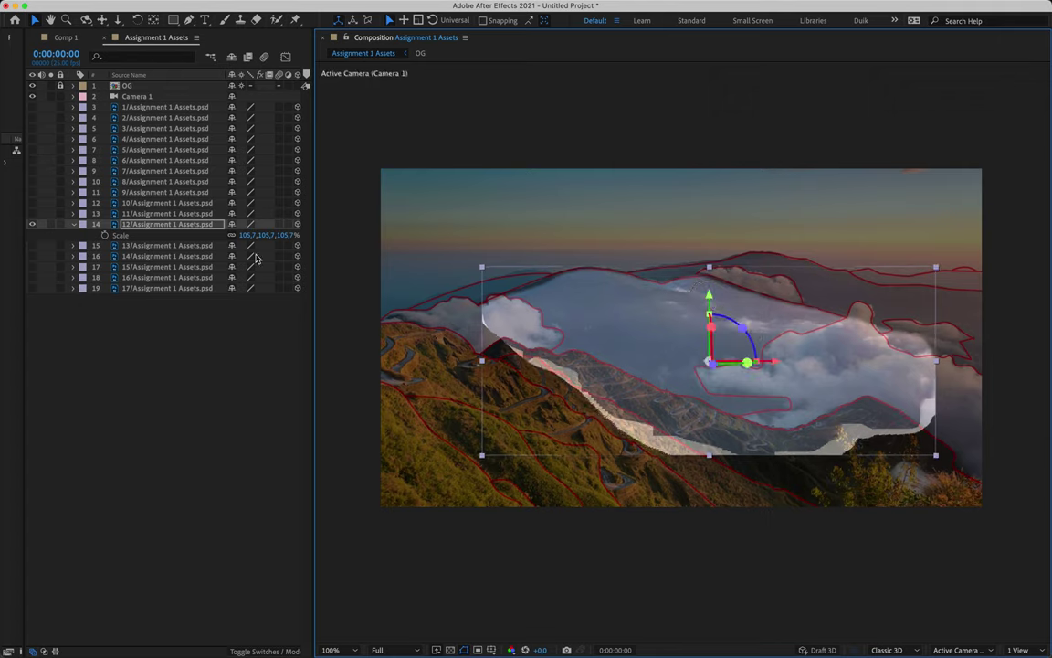
drag(249, 239, 272, 239)
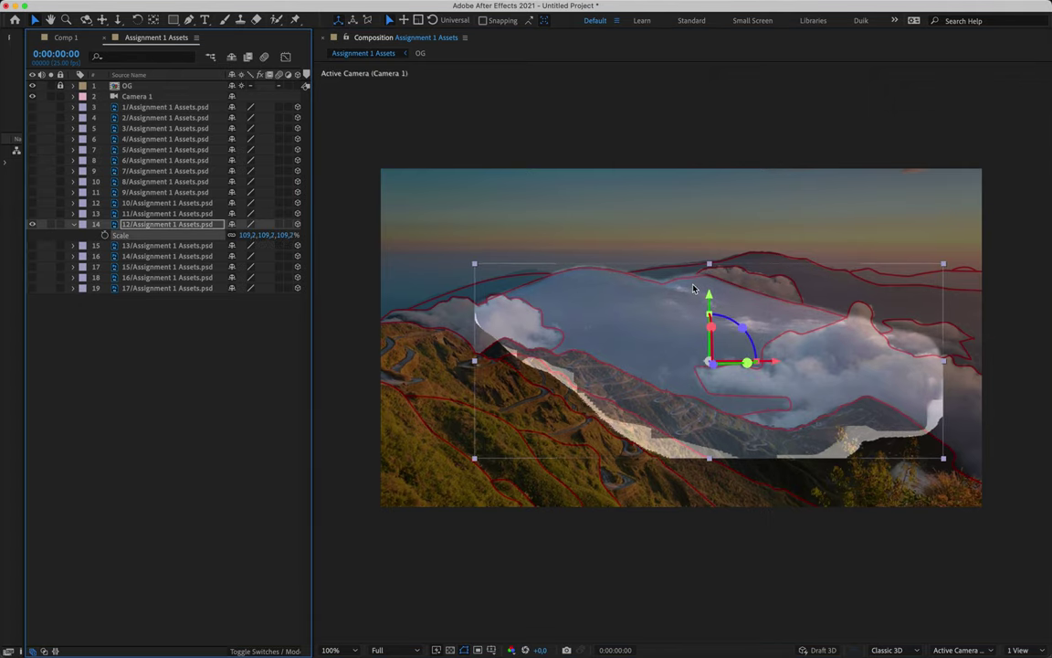
drag(713, 301, 710, 308)
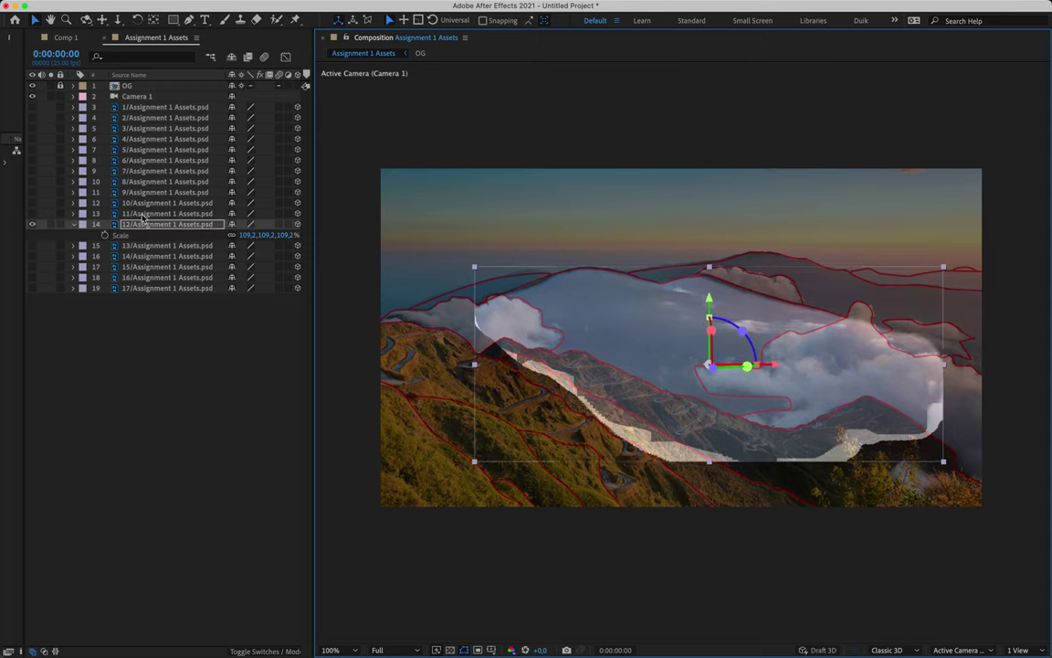
click(73, 223)
click(32, 224)
Show the 13/Assignment 1 Assets.psd layer, raise it to the blue slope behind the cloud, scale it to 142.7%, then hide it.
click(32, 235)
click(173, 236)
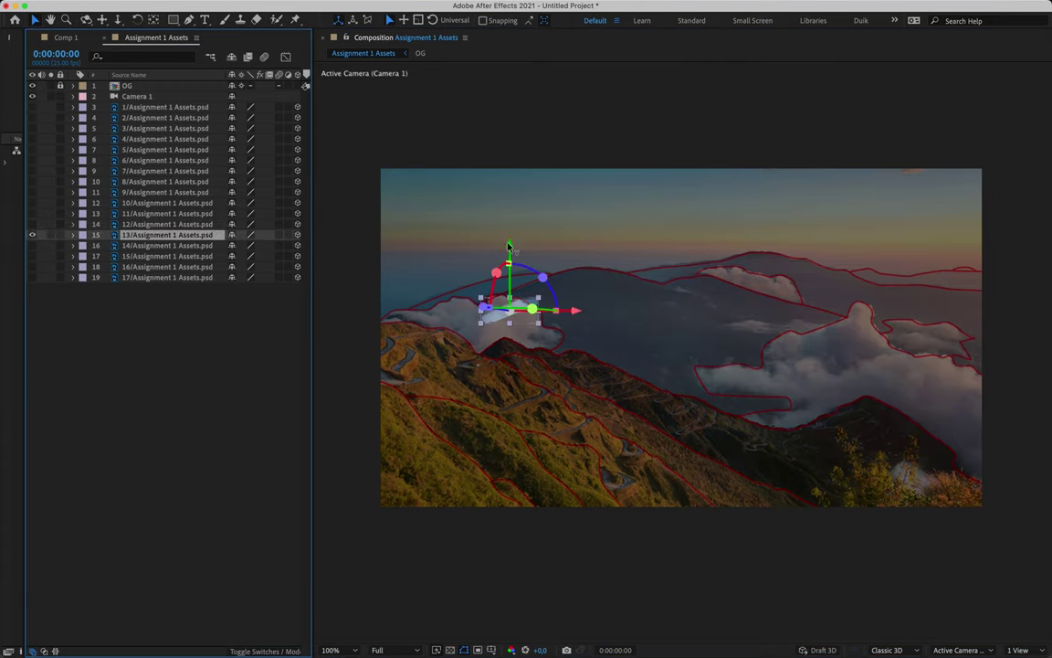
key(period)
drag(451, 253, 660, 320)
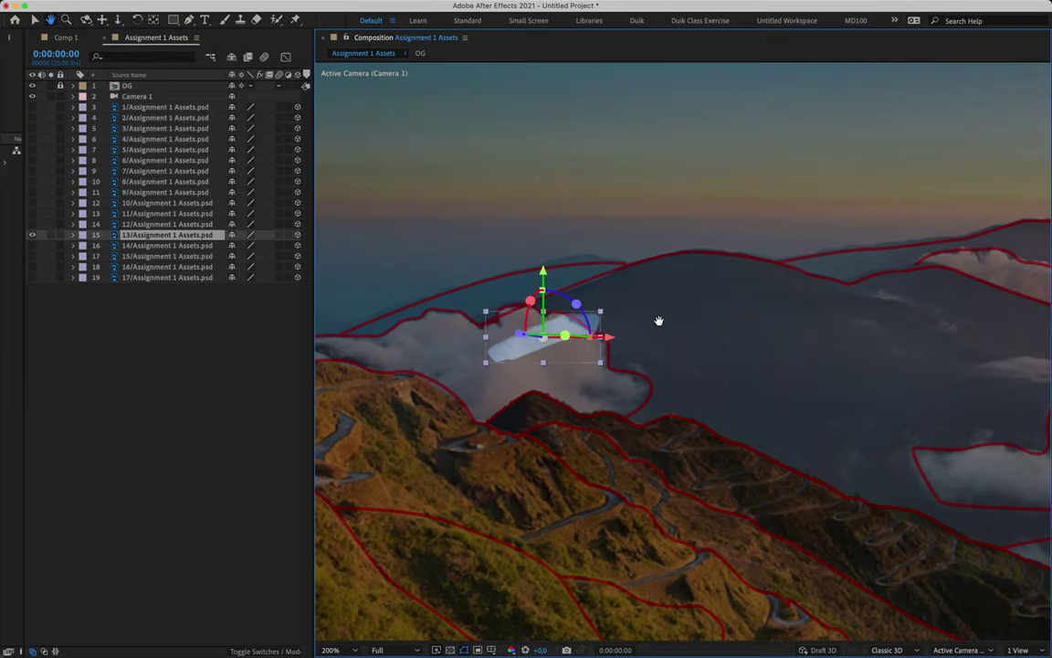
drag(542, 265, 541, 221)
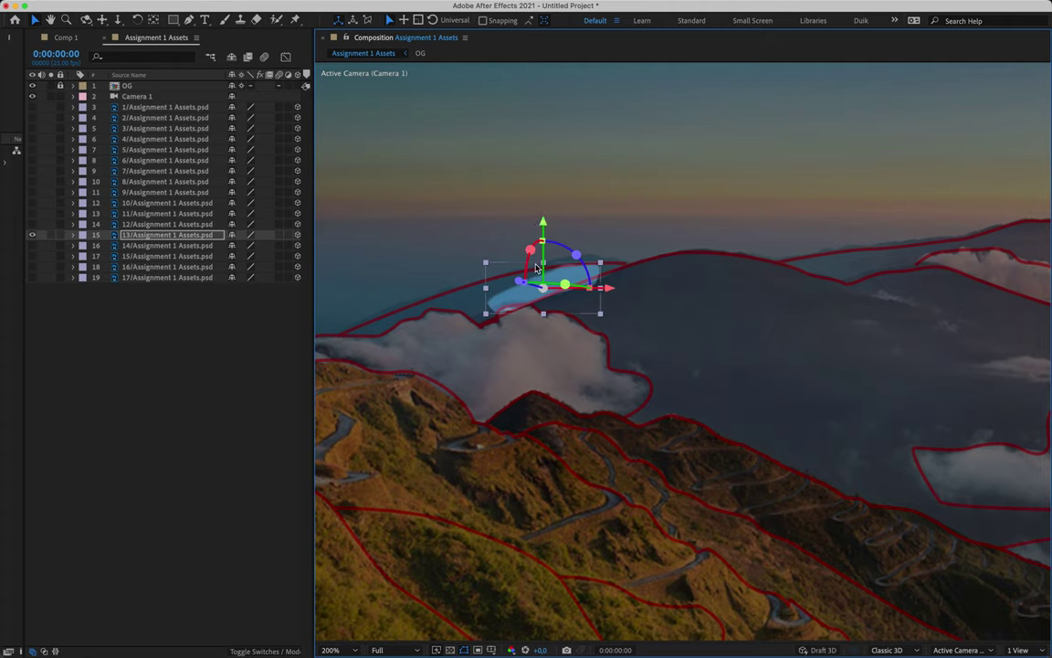
key(s)
drag(250, 247, 544, 241)
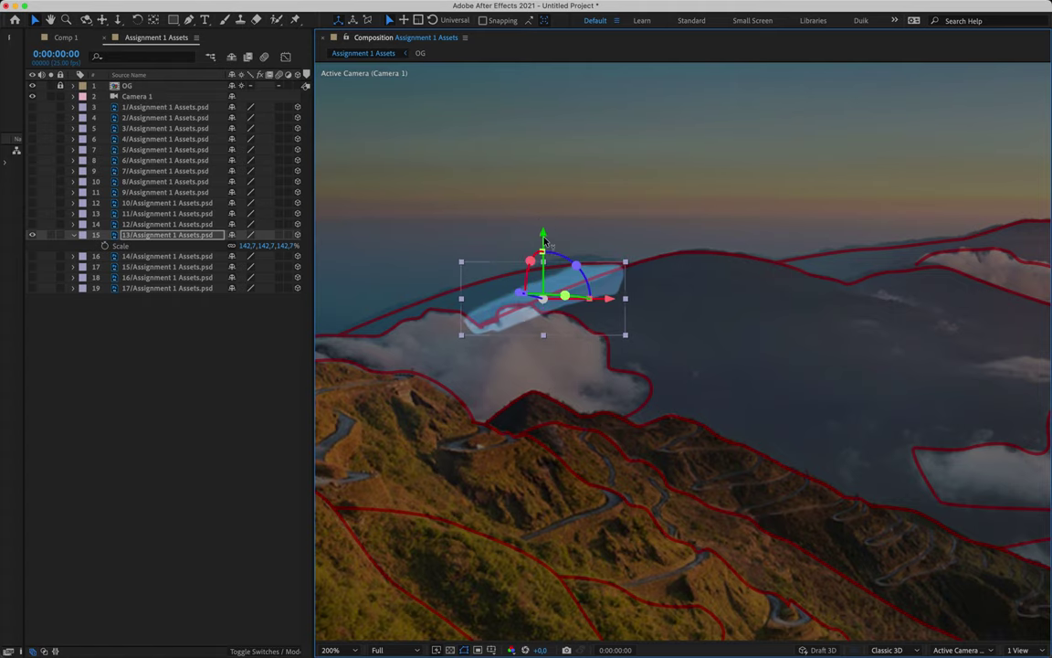
click(74, 235)
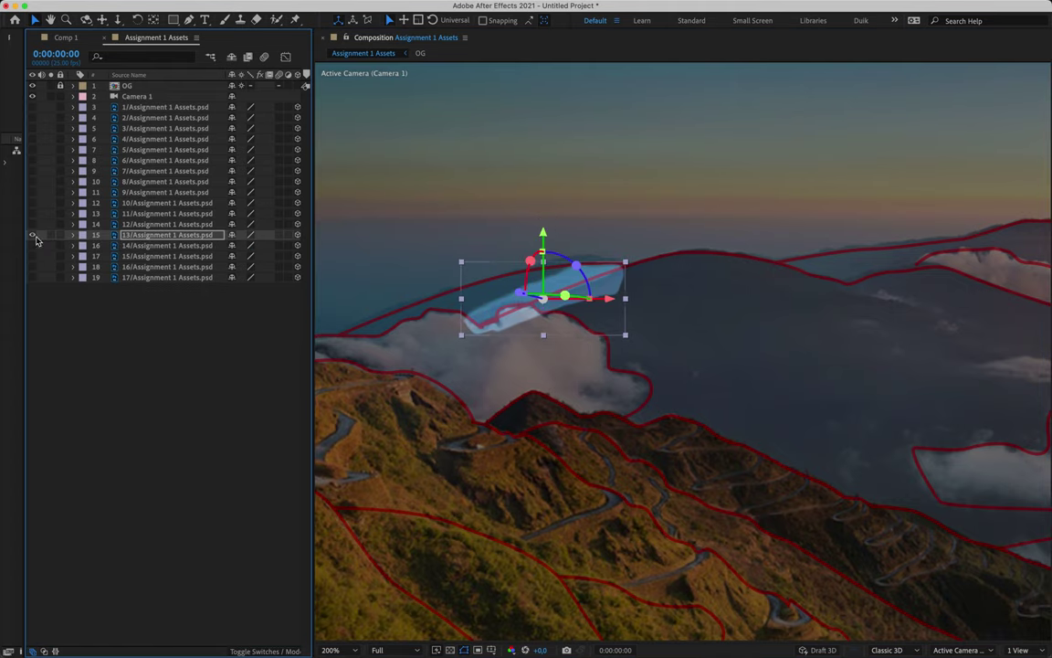
click(32, 235)
Show the 14/Assignment 1 Assets.psd cloud layer, move it up and right into its outline below the distant peak, then hide it.
click(32, 246)
click(168, 245)
key(c)
drag(769, 306, 698, 323)
key(v)
drag(665, 248, 666, 224)
drag(728, 290, 755, 290)
drag(698, 232, 699, 235)
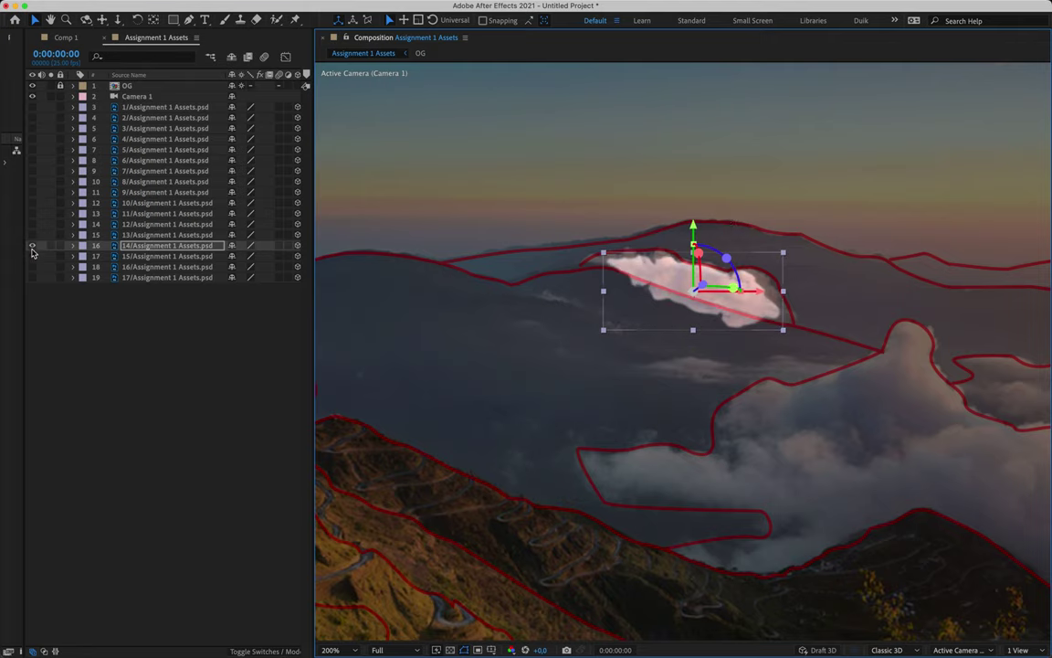
click(32, 245)
Show the 15/Assignment 1 Assets.psd distant mountain layer and move it up and right toward the far ridge outline.
click(32, 255)
click(137, 256)
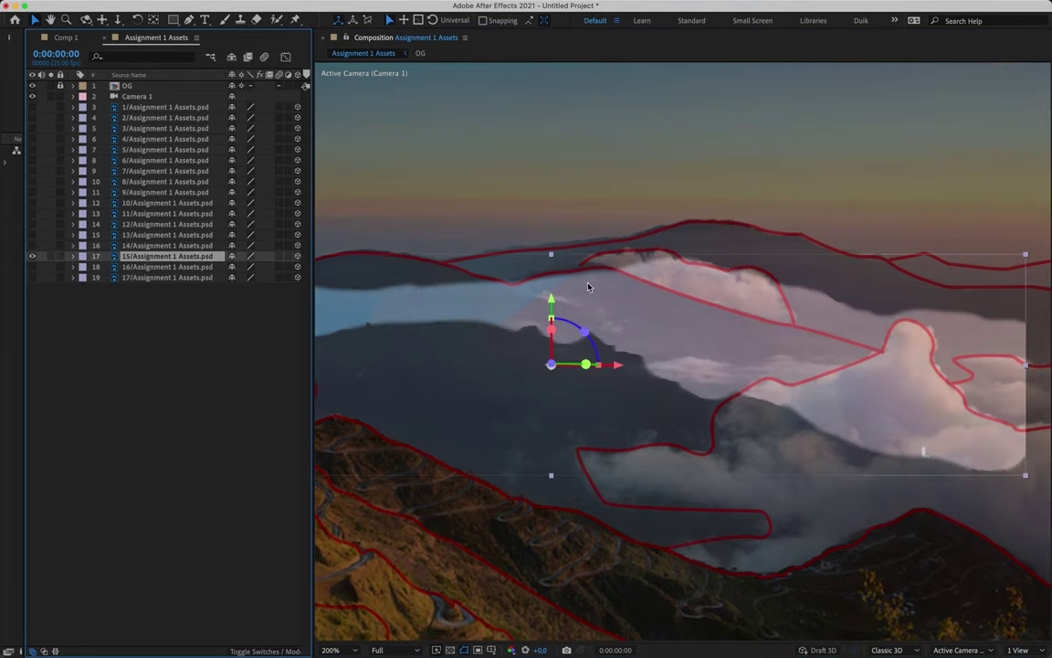
key(comma)
drag(618, 300, 617, 273)
drag(690, 340, 711, 341)
Scale the 15/Assignment 1 Assets.psd layer to 120%, lower it and nudge it left to match the far ridge outline, then hide it.
key(s)
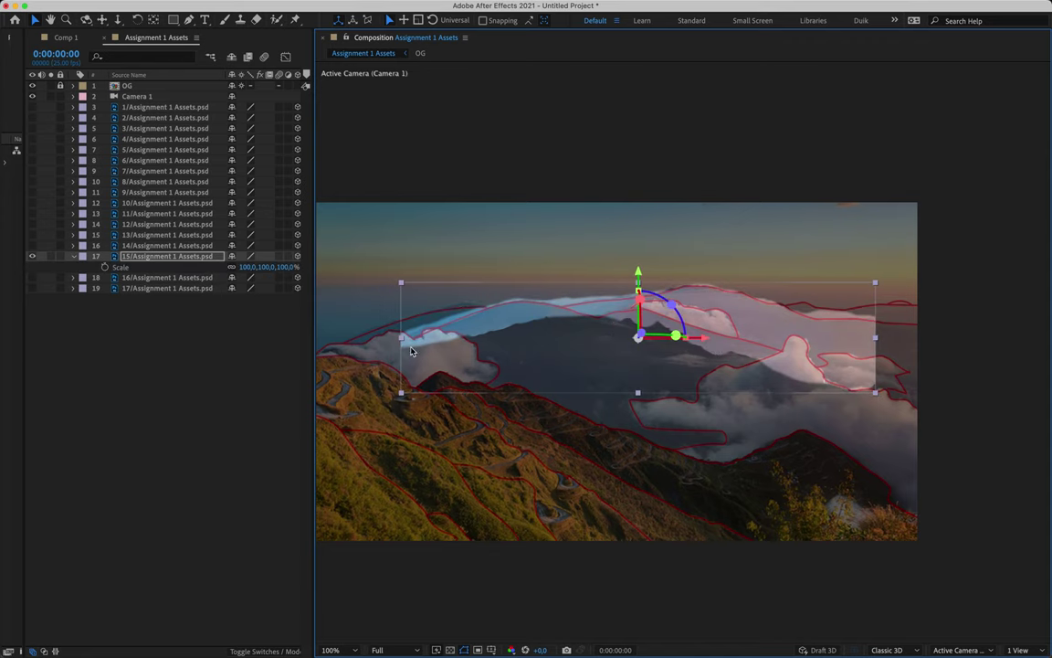
click(247, 269)
text(1)
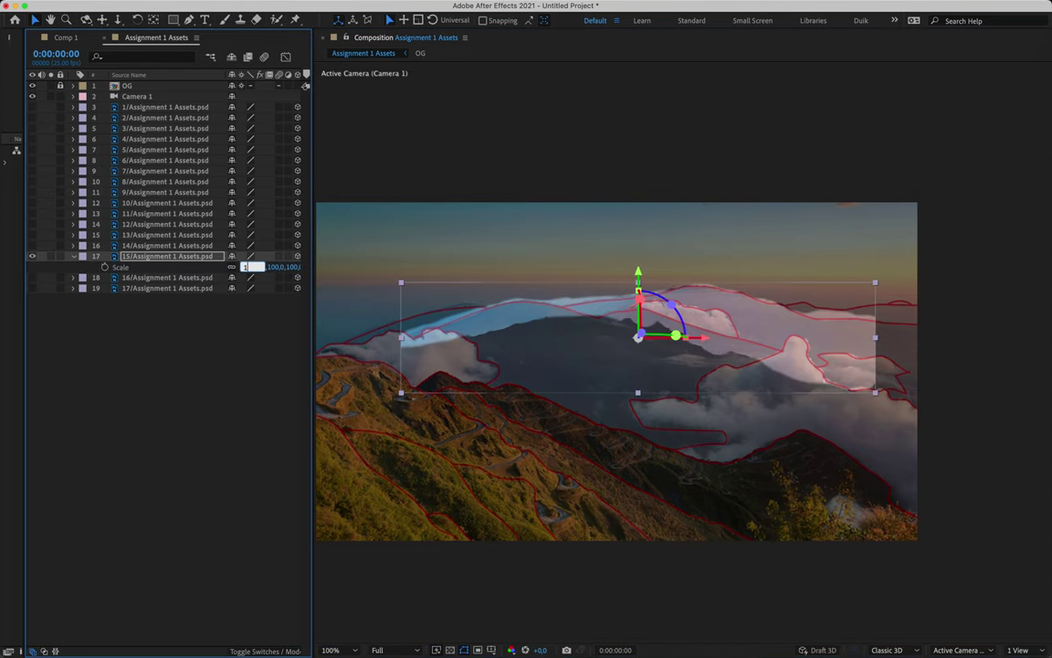
text(20)
key(Return)
drag(637, 272, 637, 287)
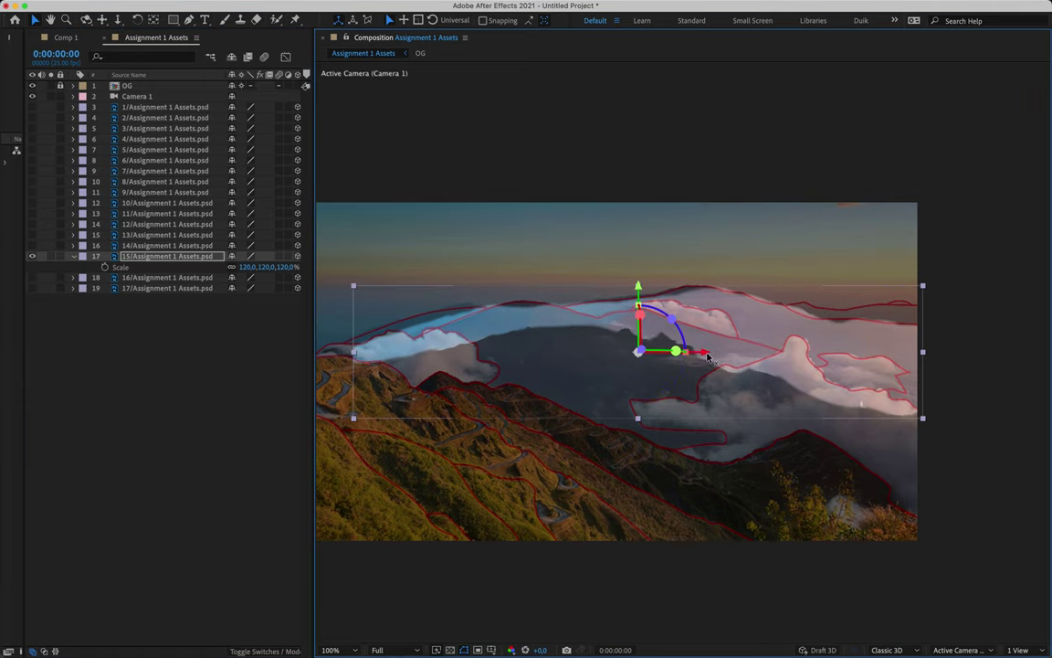
mouse_move(709, 358)
mouse_down()
mouse_move(683, 357)
mouse_move(703, 357)
mouse_up()
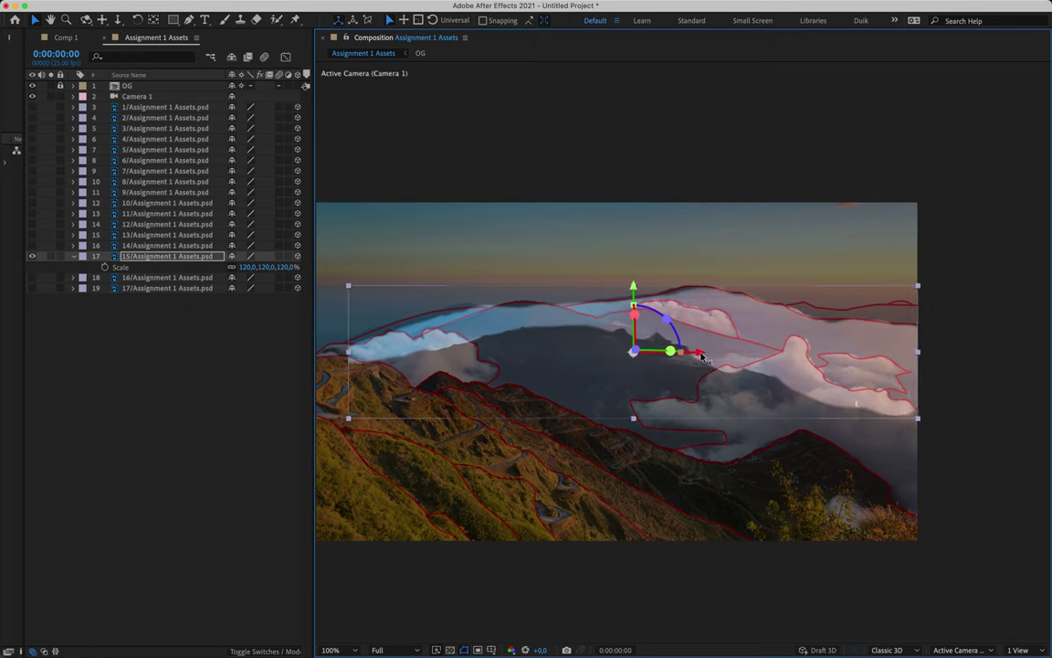
click(73, 255)
click(34, 257)
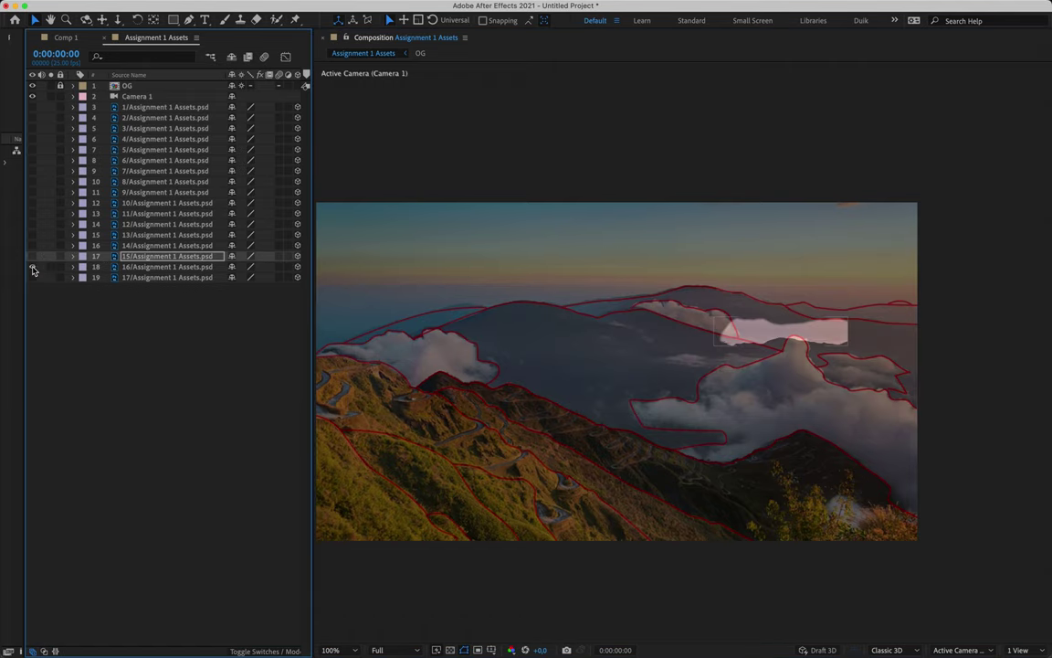
Move the 16/Assignment 1 Assets.psd layer up and right onto the far ridge outline at the image's right edge.
click(165, 269)
drag(784, 272, 783, 254)
drag(888, 318, 933, 322)
drag(847, 251, 847, 257)
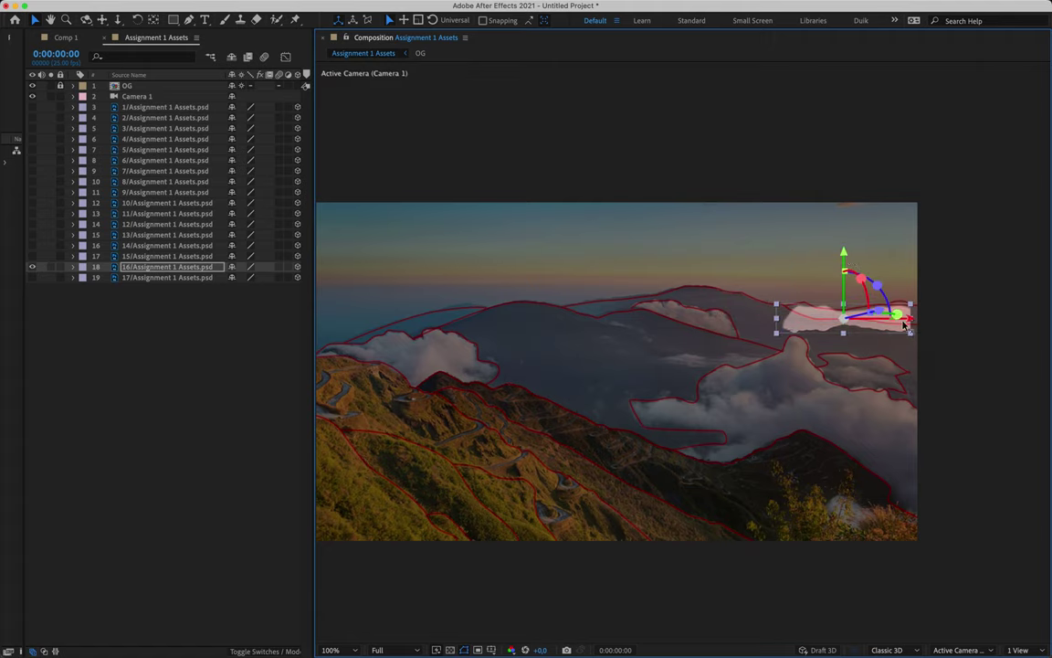
drag(910, 320, 919, 327)
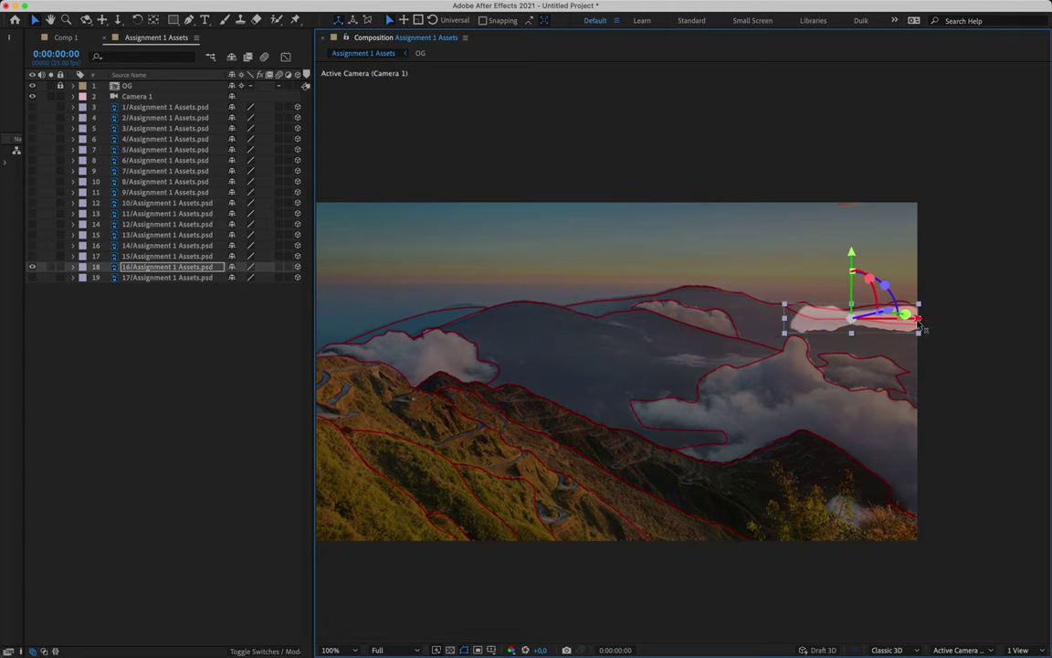
Scale the 16/Assignment 1 Assets.psd layer to 120%, then deselect and hide it.
key(s)
click(248, 278)
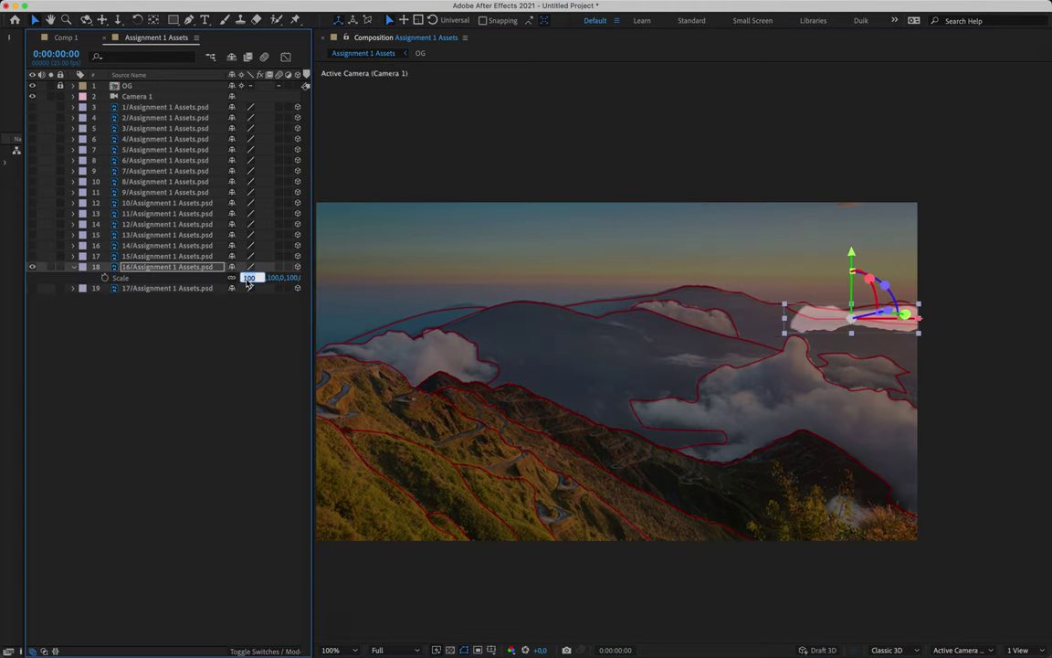
key(Return)
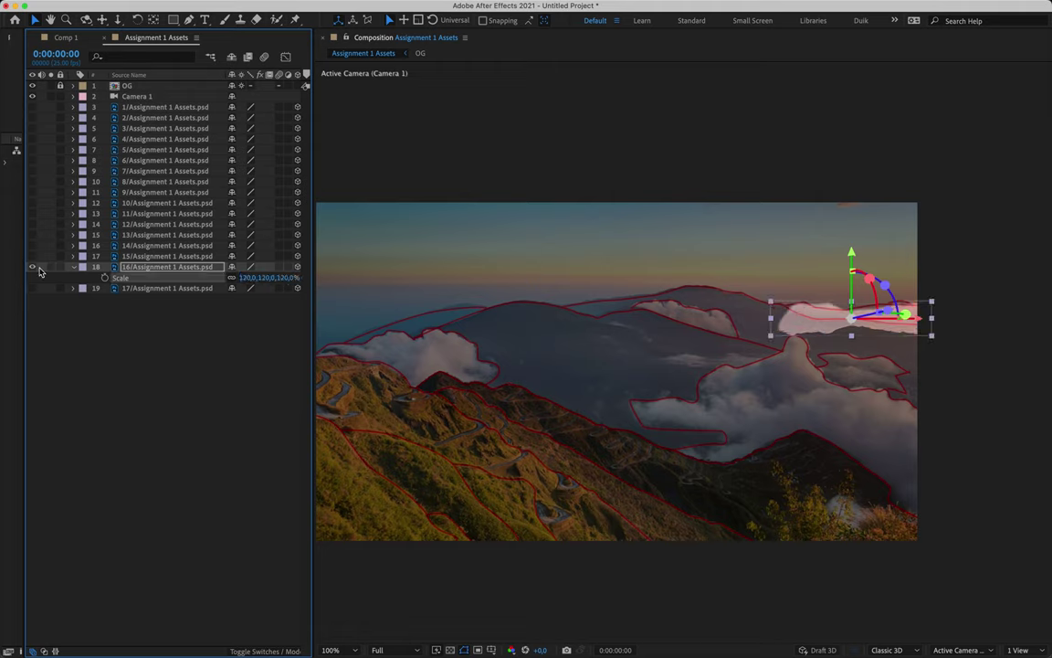
click(74, 267)
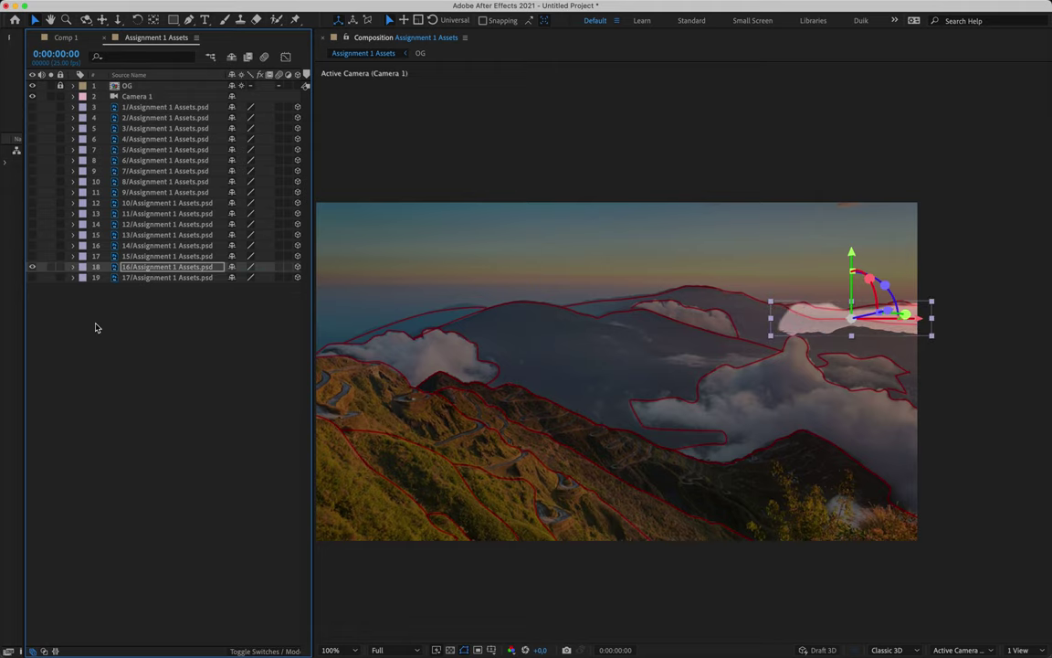
click(96, 327)
click(33, 268)
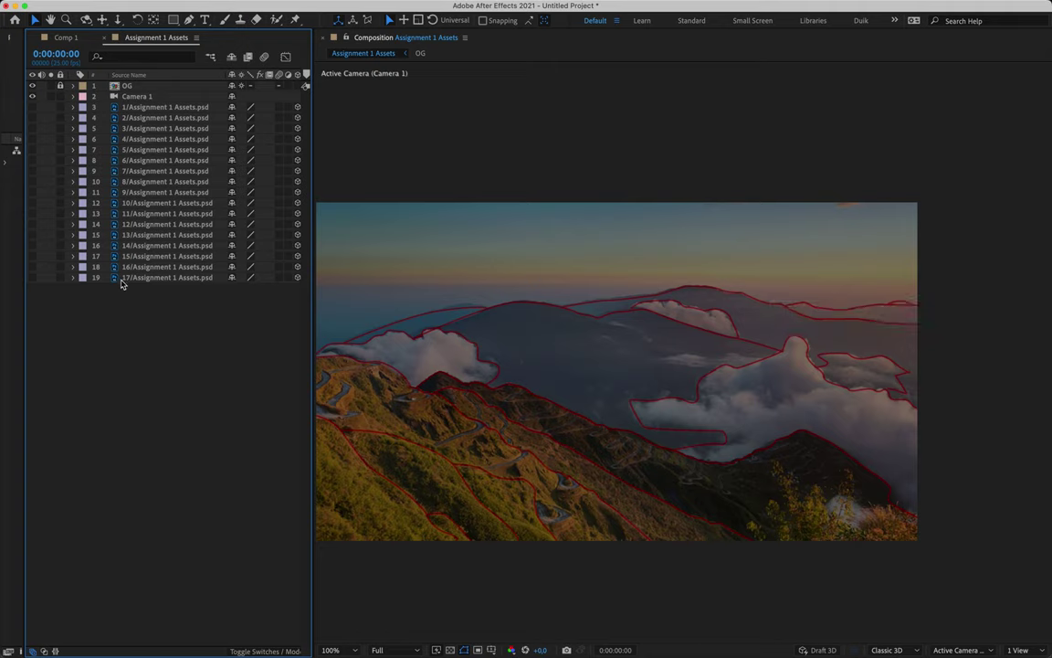
Show the 17/Assignment 1 Assets.psd sky layer without the OG reference and scale it to 141% to fill the frame.
click(32, 277)
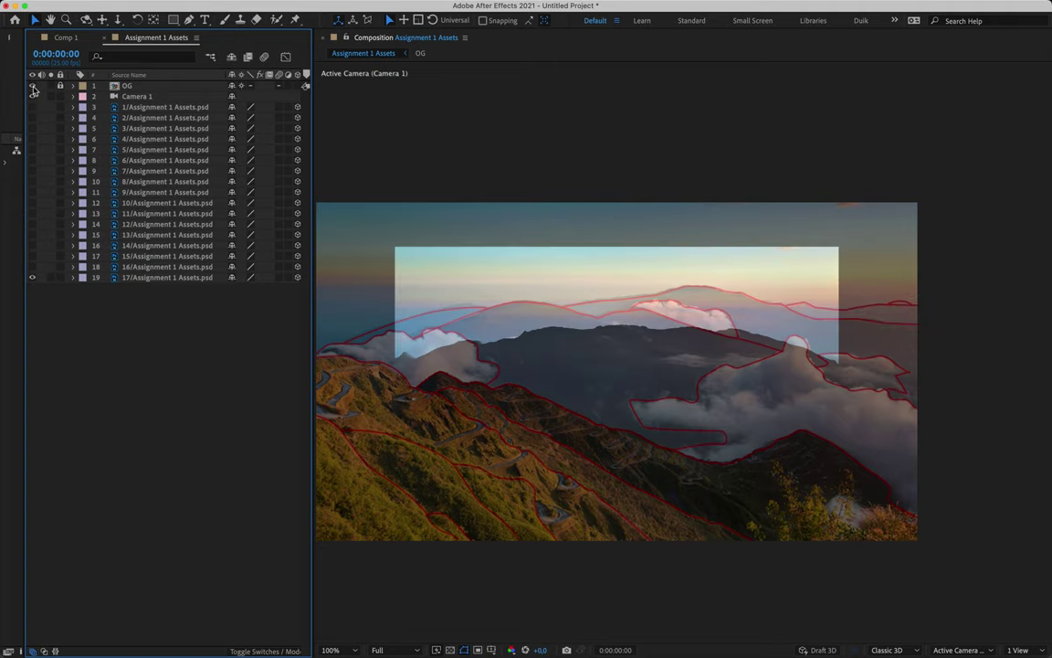
click(32, 86)
click(526, 294)
key(s)
drag(247, 289, 275, 286)
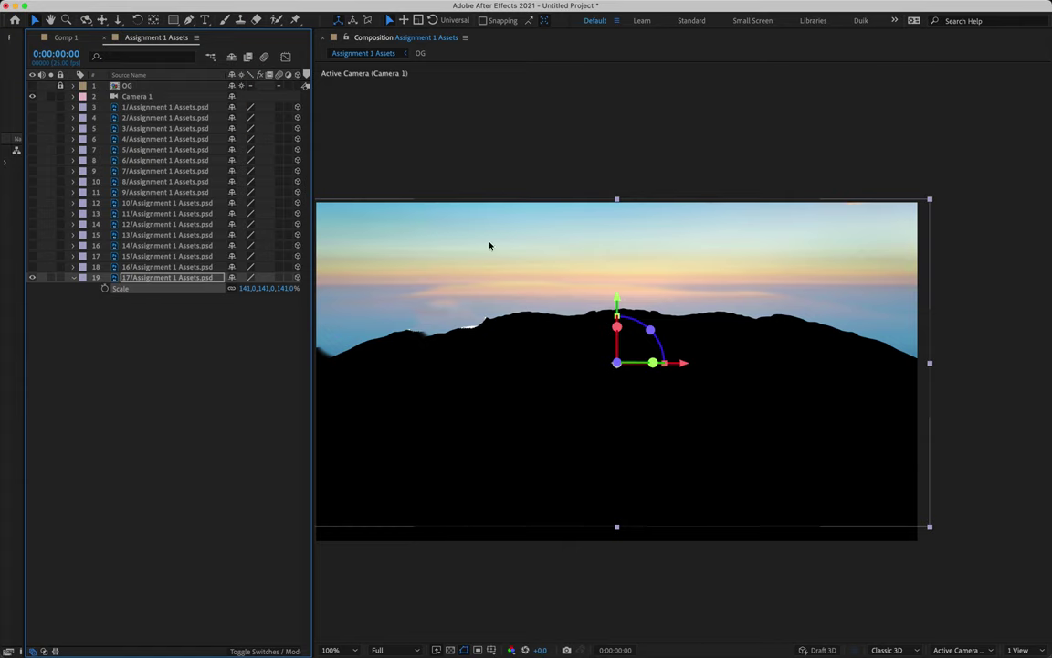
click(75, 281)
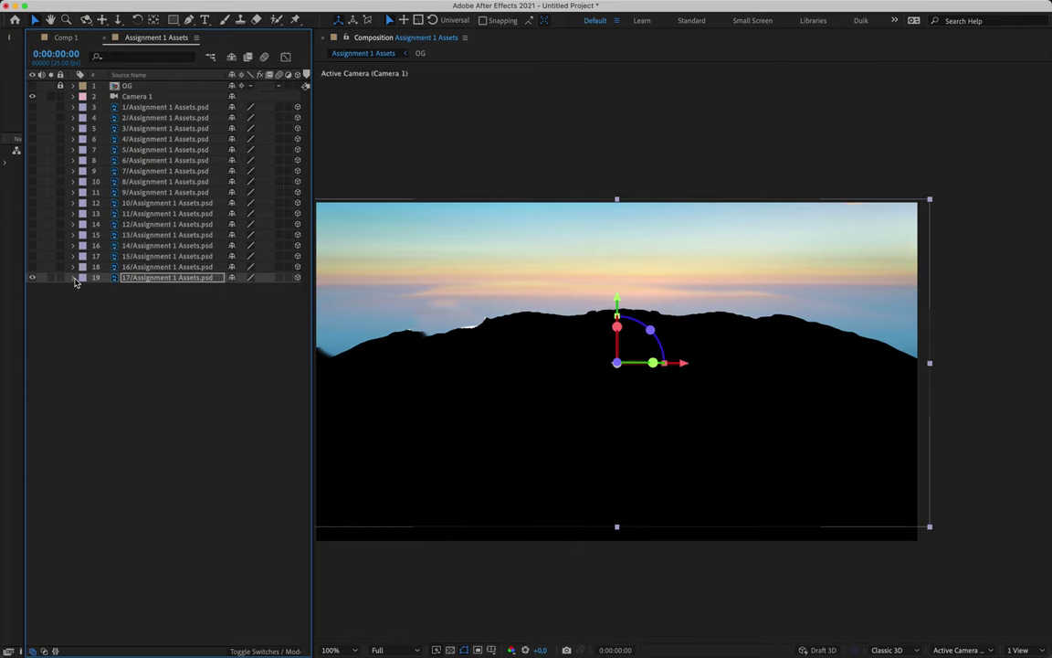
Make all Assignment 1 Assets.psd layers from 1 to 17 visible and clear the layer selection.
click(32, 107)
drag(34, 121, 33, 276)
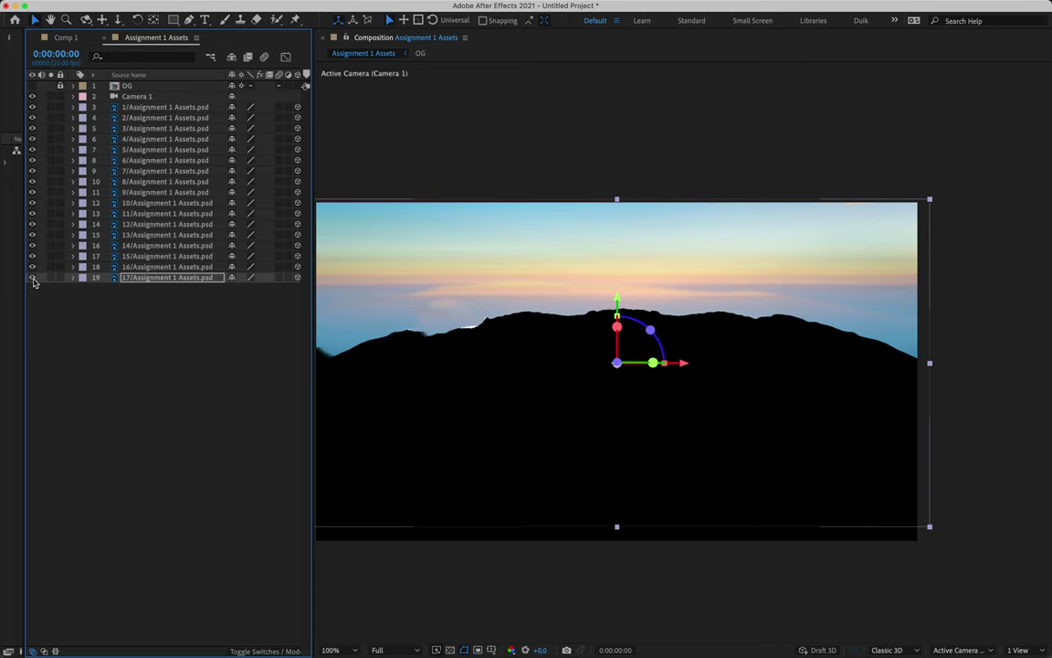
drag(627, 254, 678, 200)
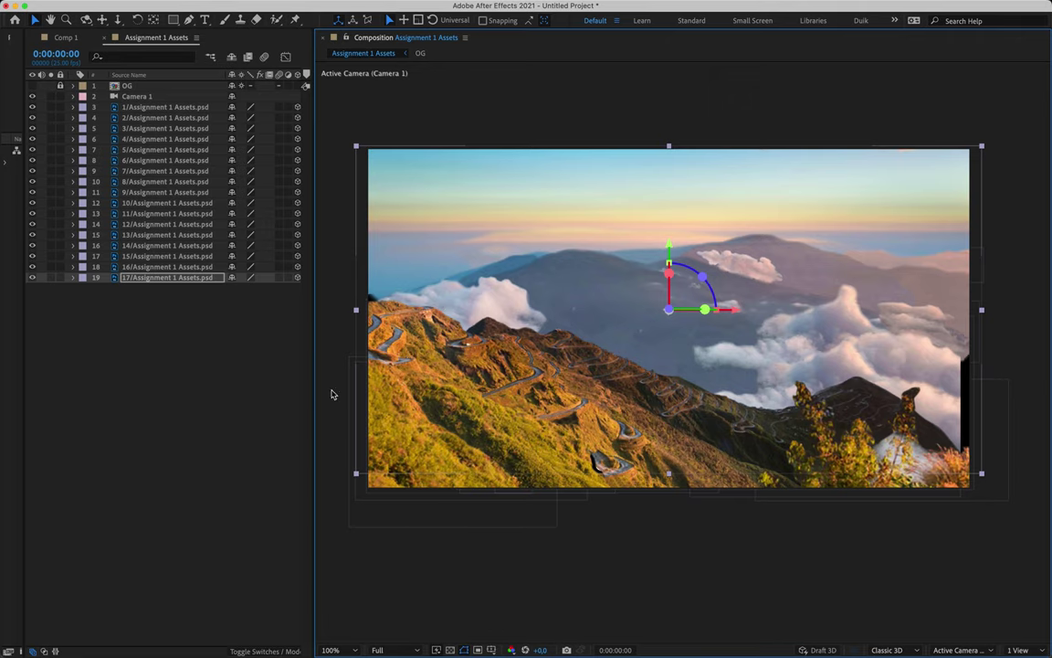
click(176, 326)
Nudge the 9/Assignment 1 Assets.psd cloud layer left and slightly up behind the foreground ridge.
click(937, 376)
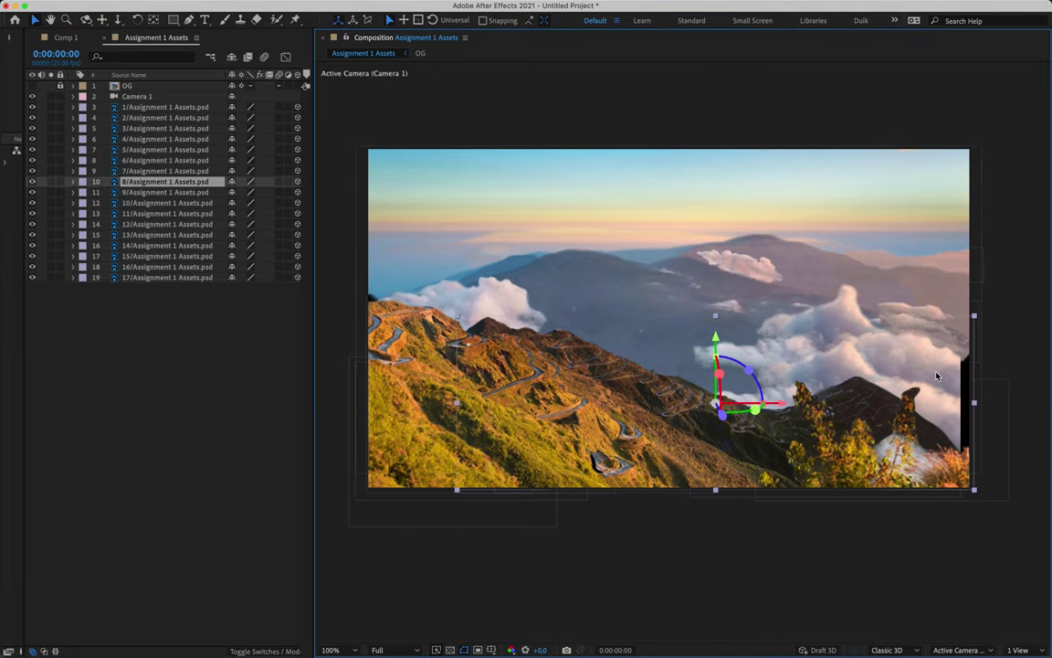
click(158, 173)
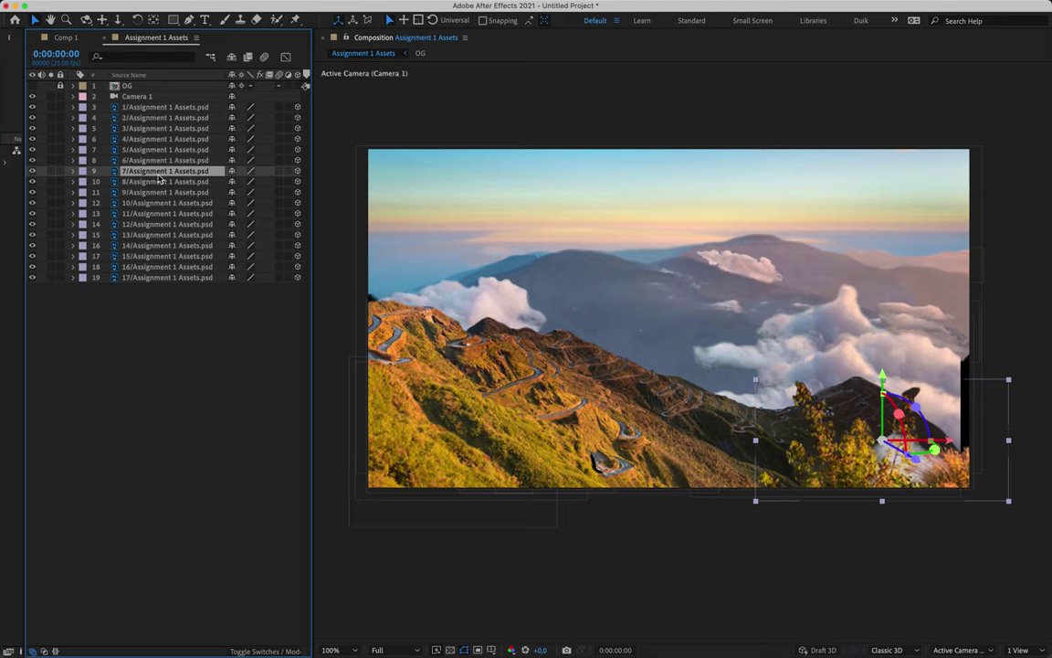
key(Return)
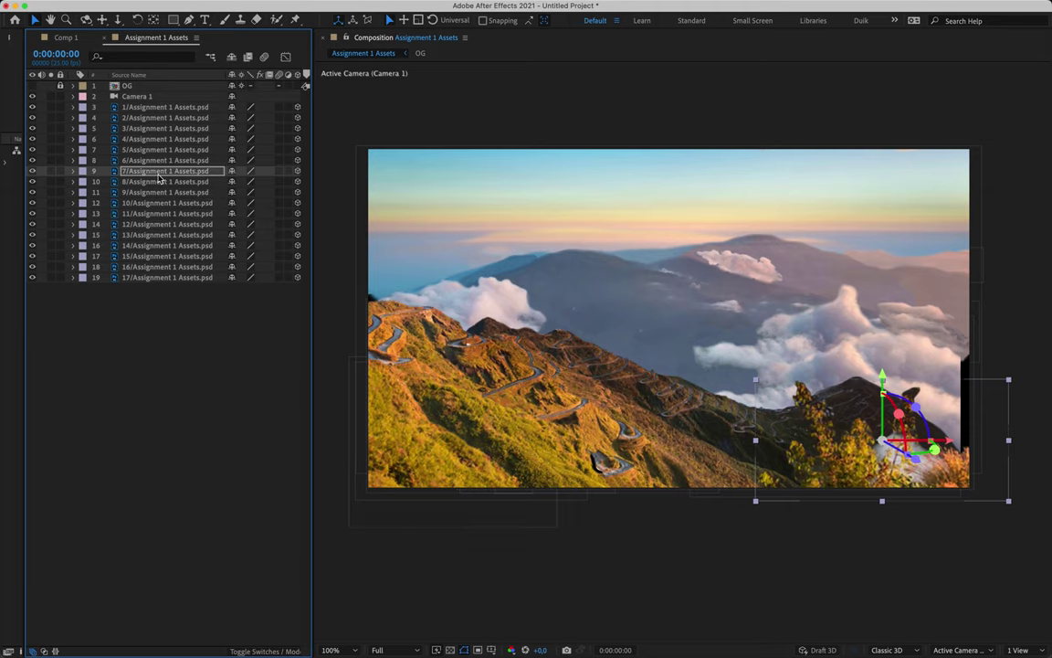
key(Return)
key(ctrl+Down)
key(ctrl+Down)
key(ctrl+Down)
key(ctrl+Up)
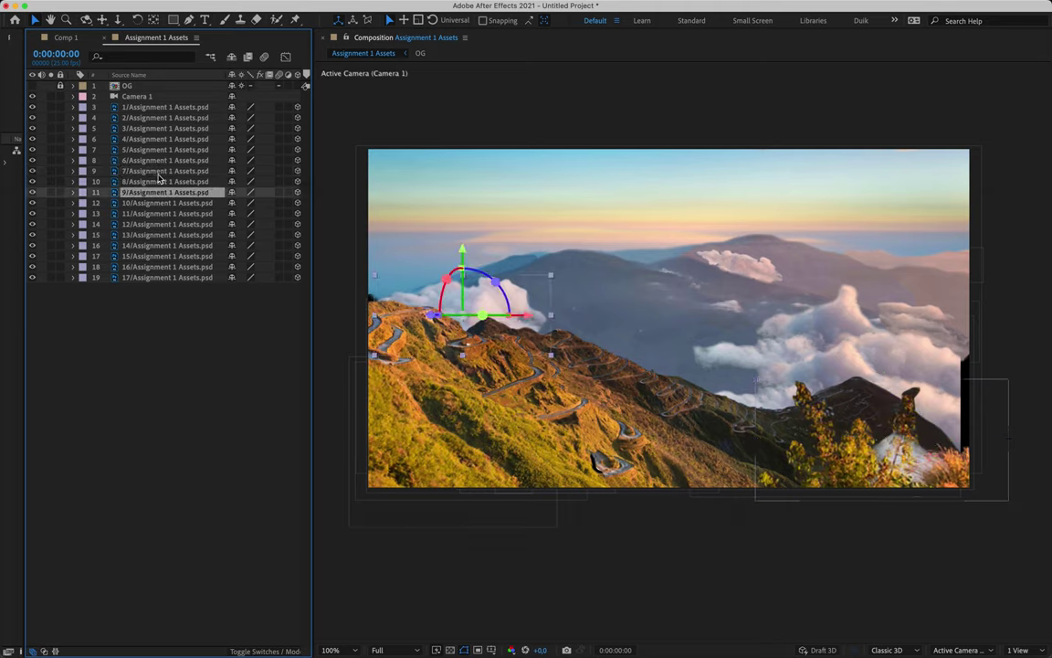
key(shift+Left)
key(shift+Left)
key(shift+Up)
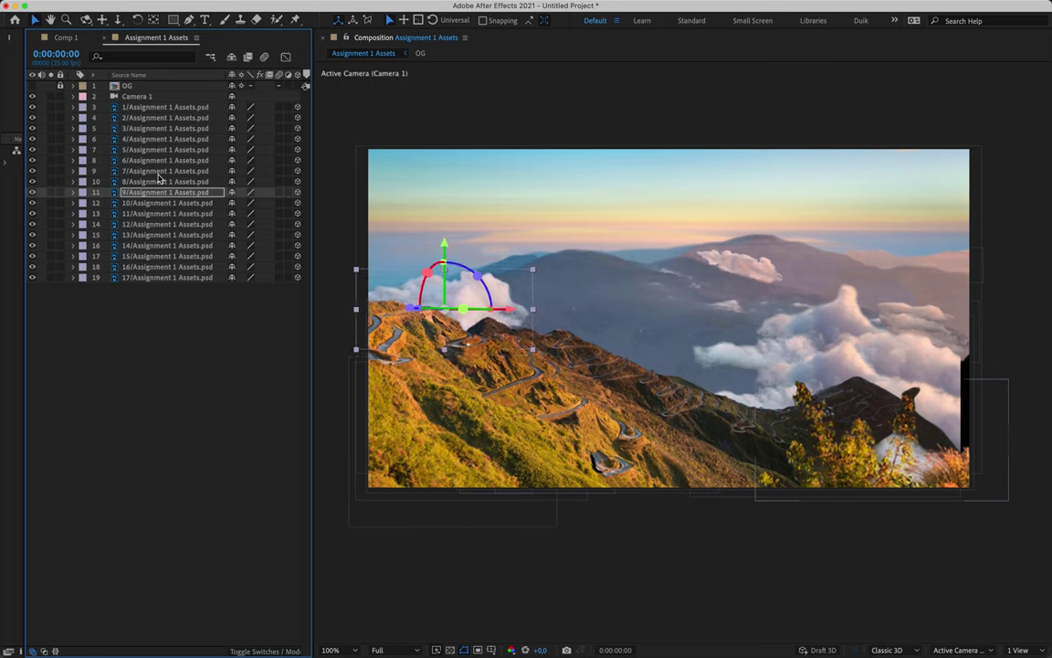
Nudge the 10/Assignment 1 Assets.psd cloud layer right until it covers the black gap at the image's right edge.
key(ctrl+Down)
key(ctrl+Down)
key(ctrl+Up)
key(shift+Right)
key(shift+Right)
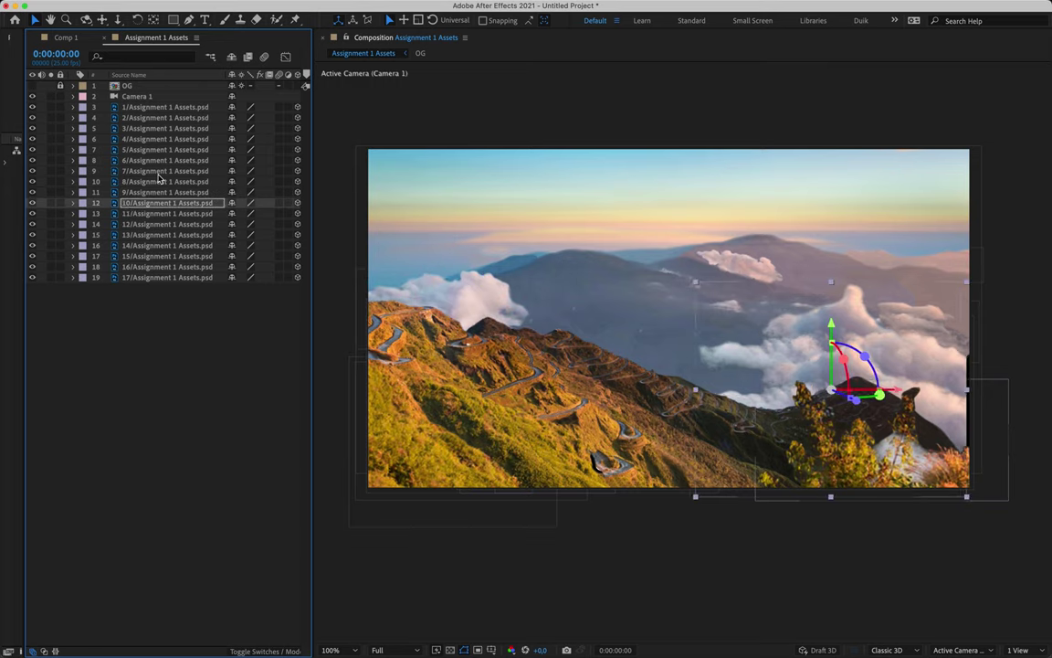
key(shift+Right)
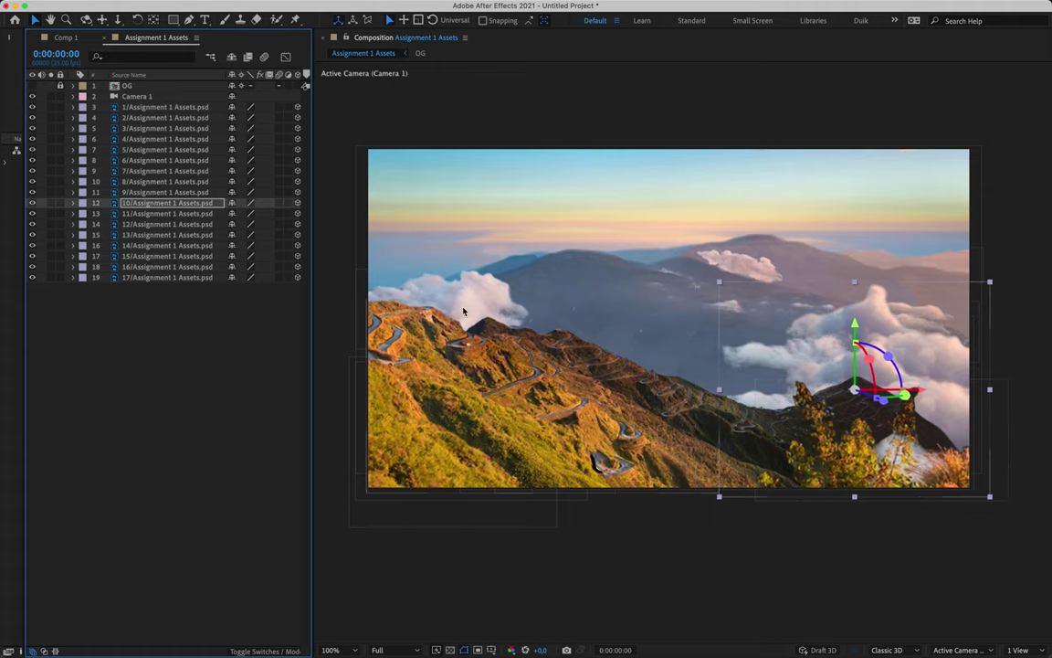
Inspect the trees in front of the dark peak, and nudge the 14/Assignment 1 Assets.psd cloud layer down.
key(period)
drag(819, 418, 804, 276)
scroll(804, 277, up, 3)
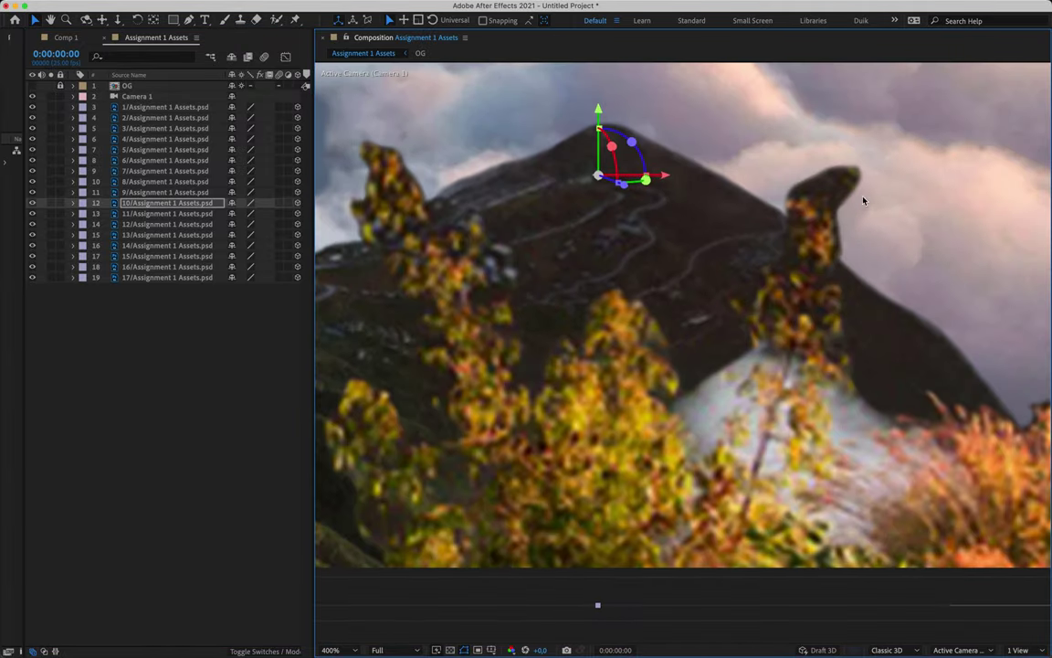
scroll(809, 222, down, 4)
scroll(809, 222, up, 2)
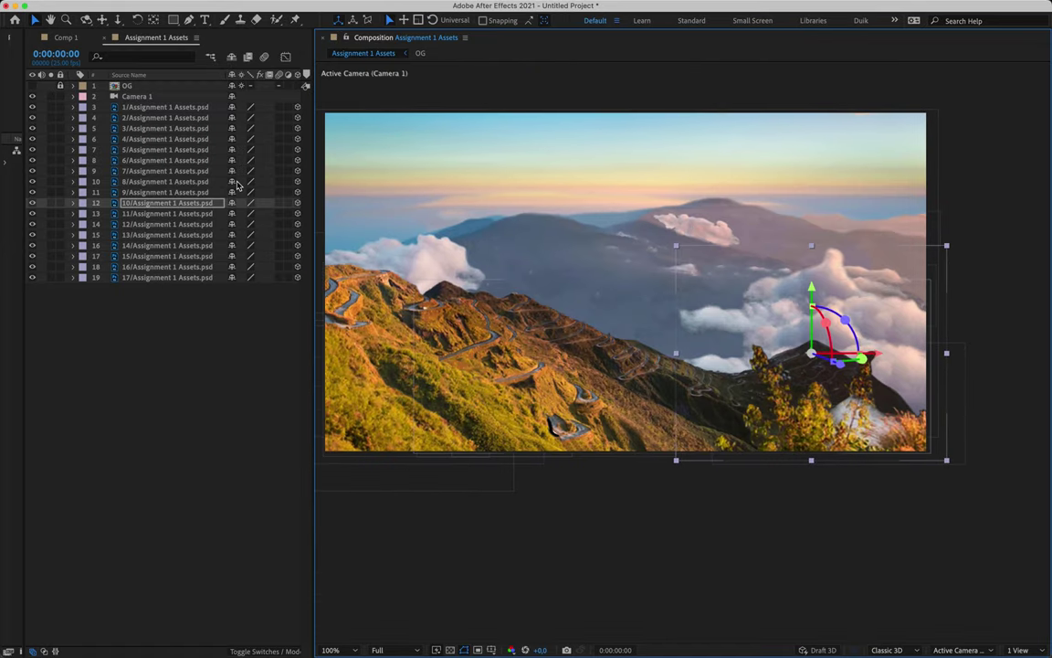
key(ctrl+Down)
key(ctrl+Down)
key(ctrl+Down)
key(ctrl+Down)
key(shift+Down)
key(shift+Down)
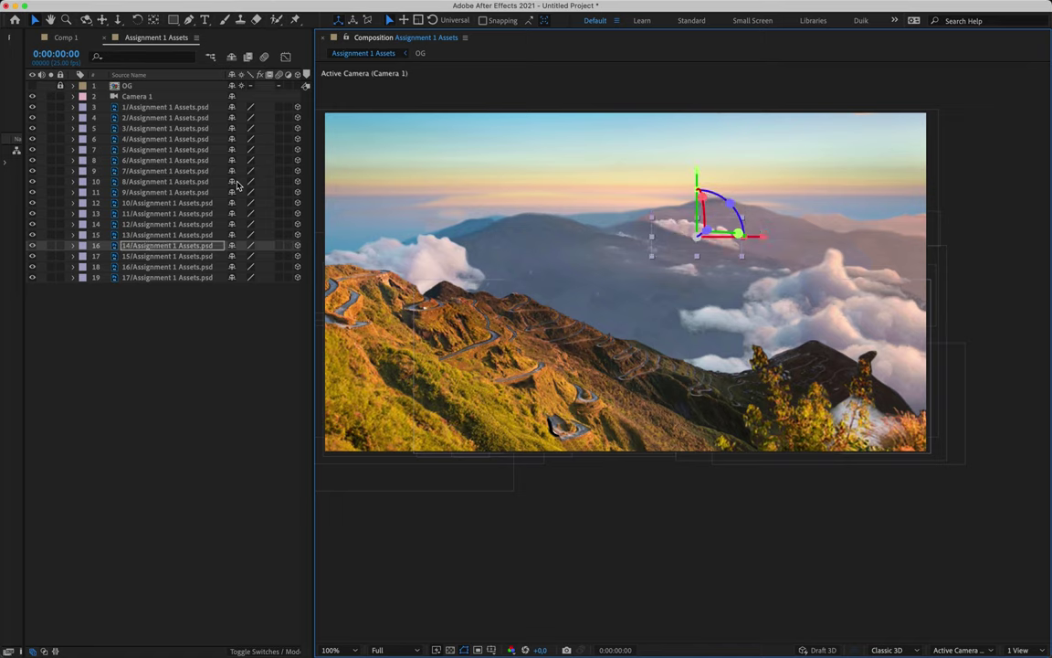
Nudge the 13/Assignment 1 Assets.psd layer slightly right and down above the image's left cloud, then deselect it.
click(143, 236)
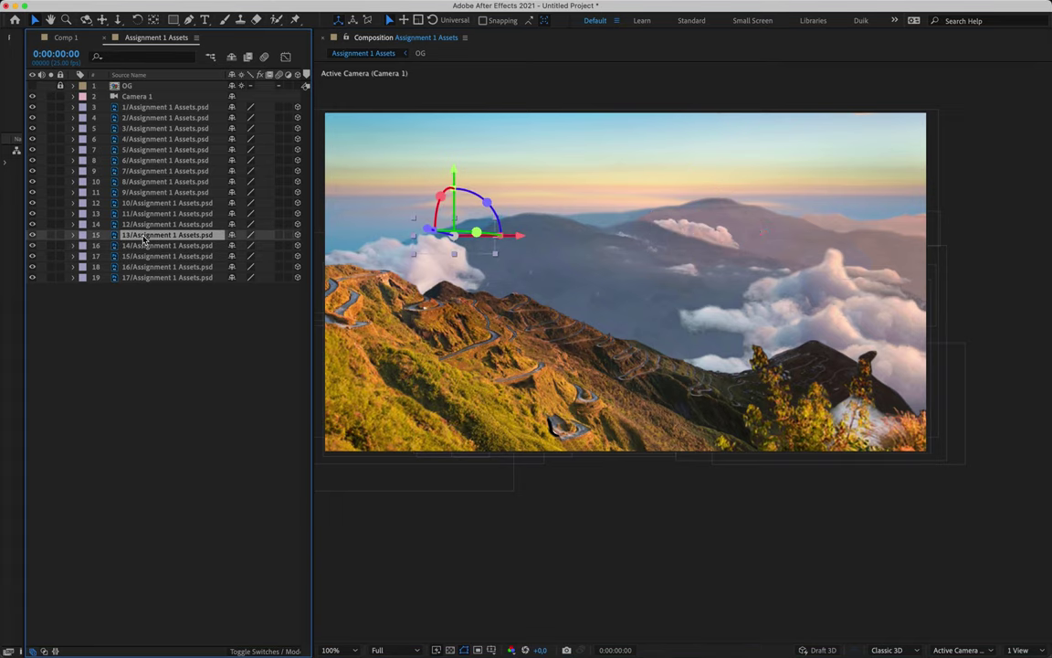
key(shift+Right)
key(shift+Down)
key(Left)
key(Left)
key(Left)
key(Left)
key(Left)
key(Left)
key(Left)
key(Up)
key(Up)
key(Up)
key(Up)
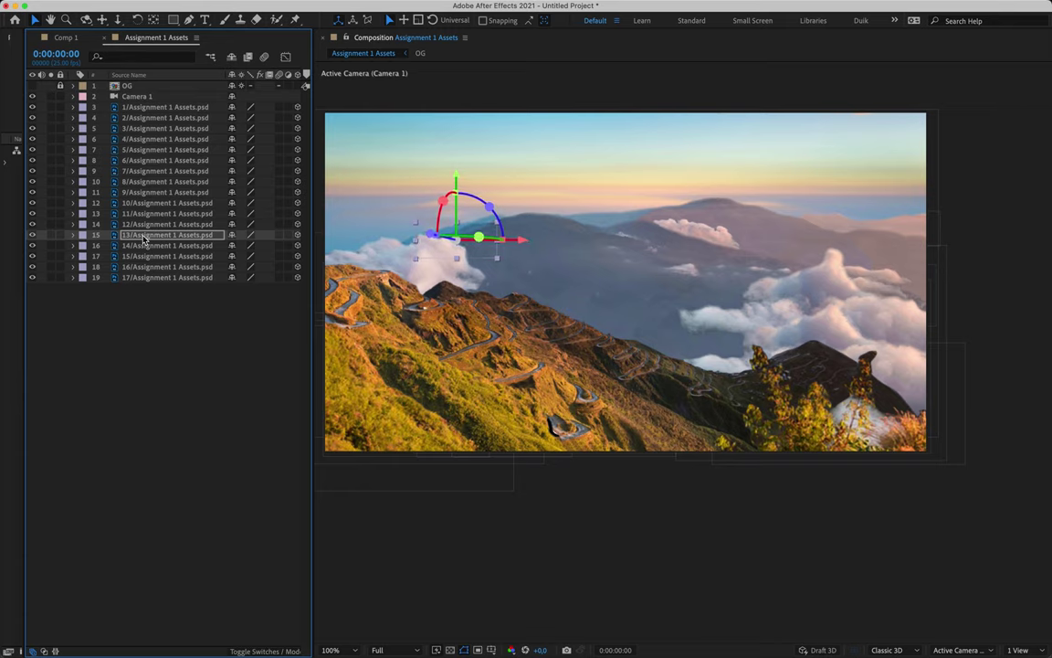
click(138, 329)
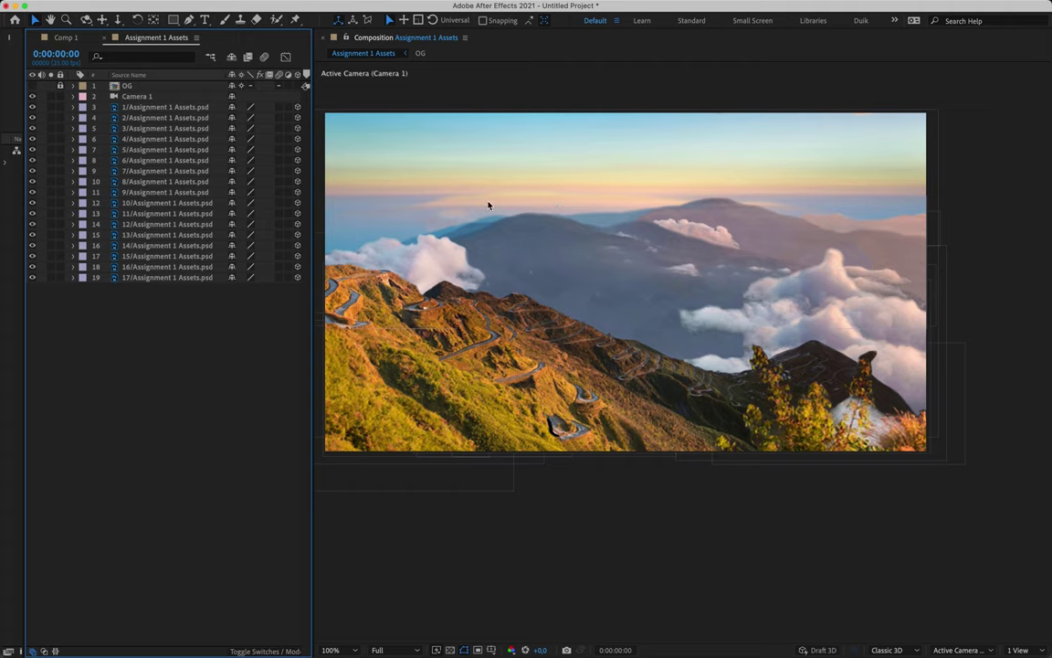
click(167, 267)
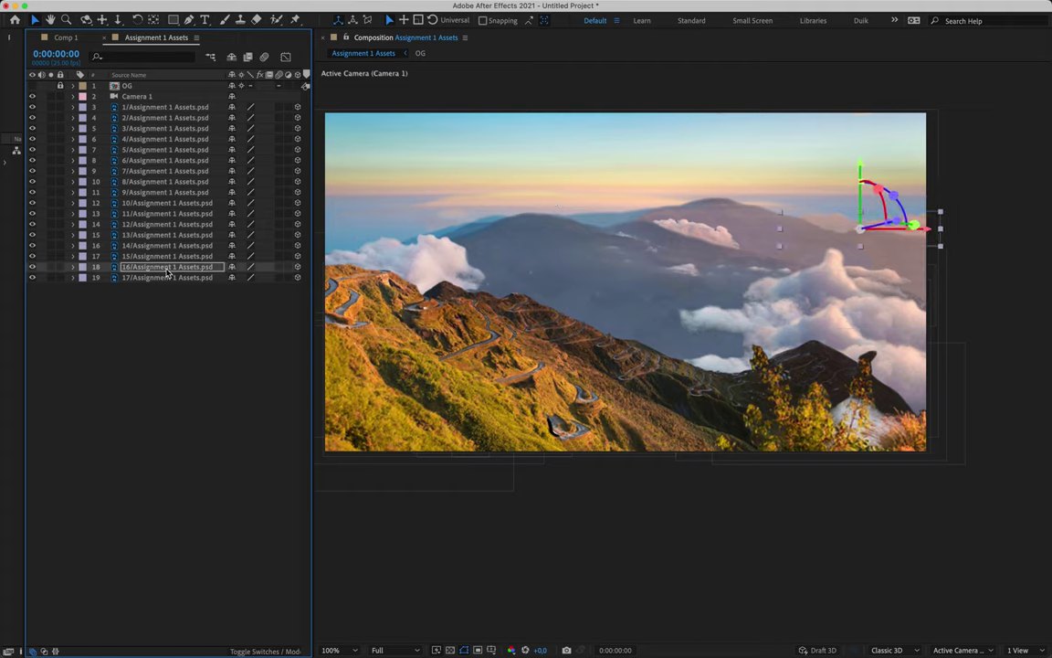
click(153, 259)
key(Return)
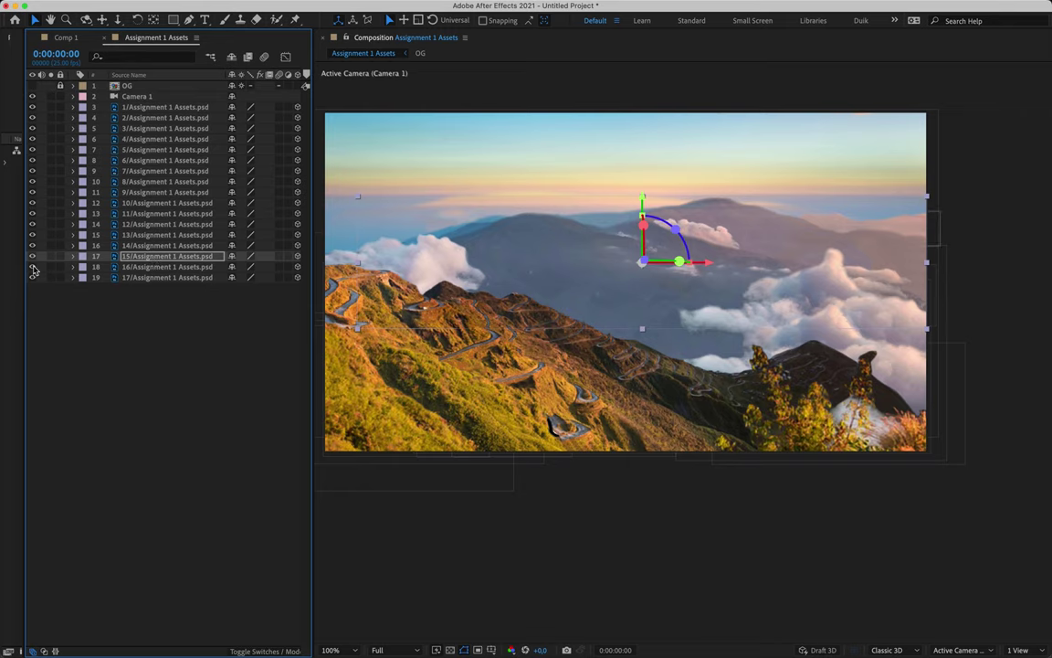
drag(529, 296, 631, 294)
click(171, 425)
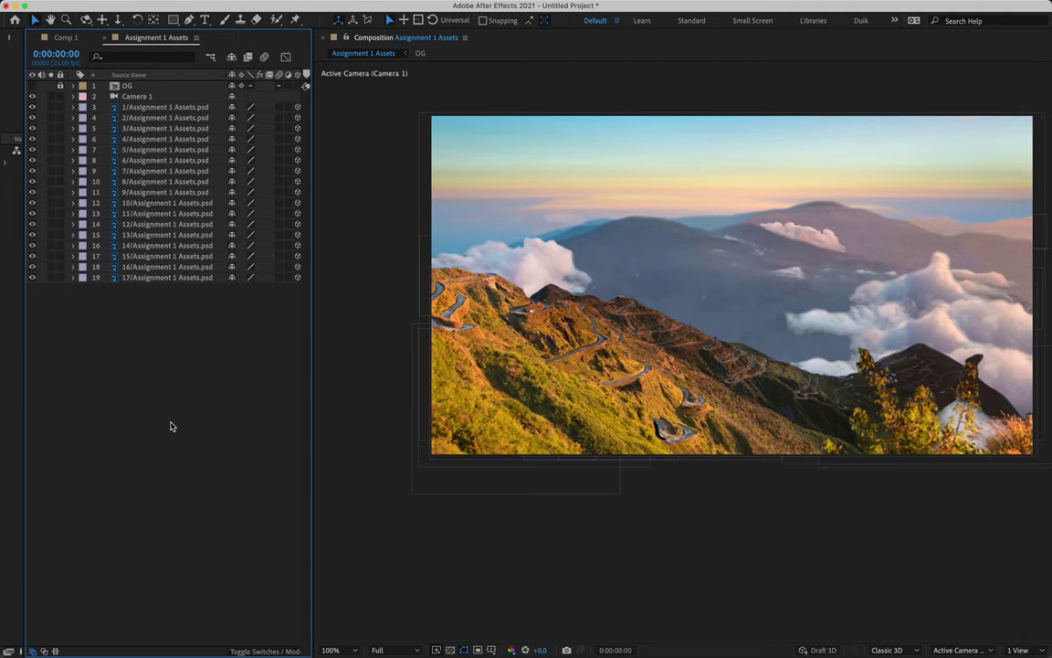
Save the project as Tutorial.aep in the 2021 Class Assignment folder.
key(super+s)
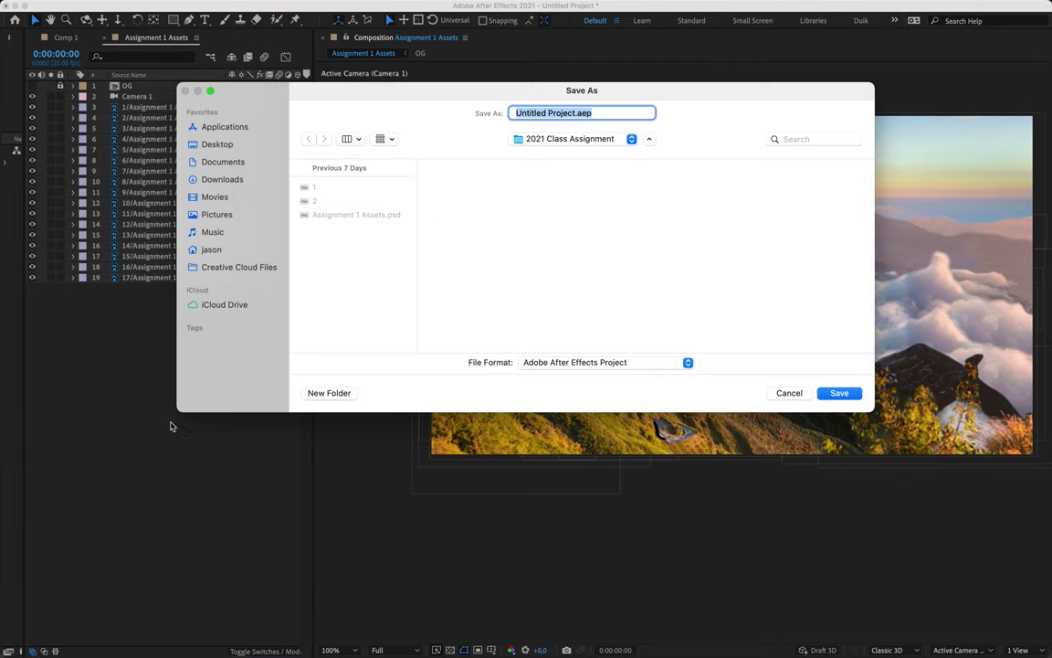
click(574, 113)
key(super+BackSpace)
text(Tutorial)
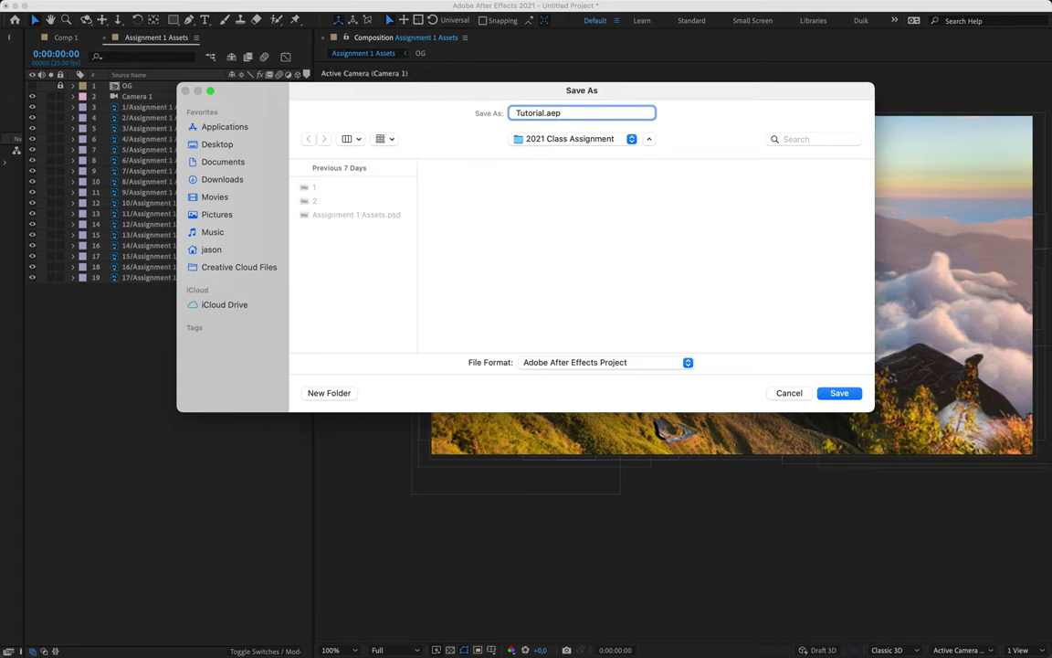
key(Return)
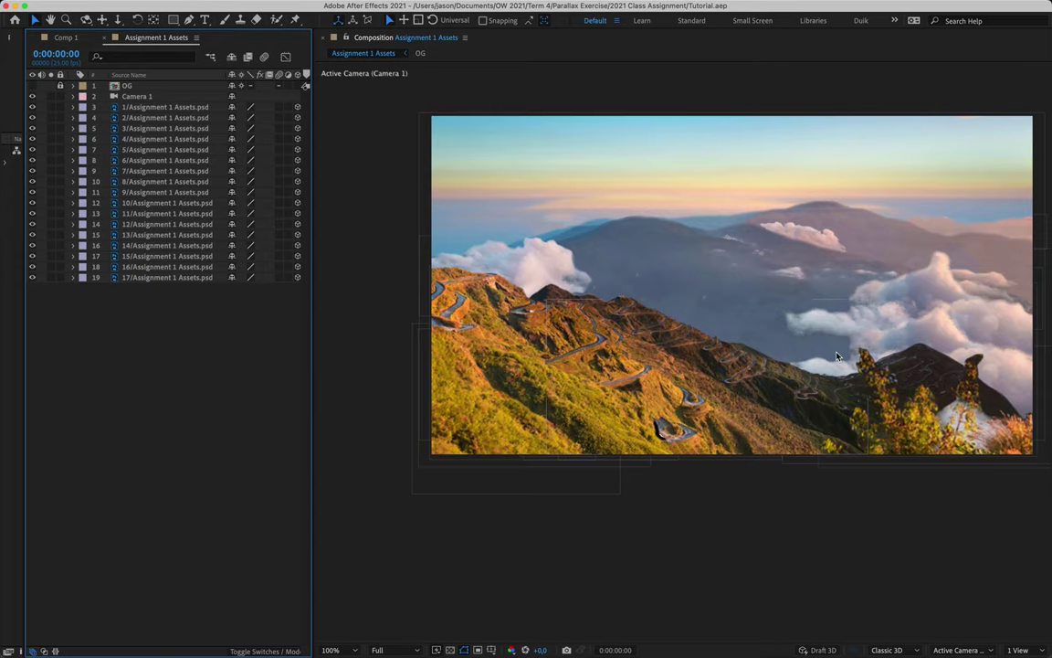
Switch to Photoshop and make the mask of layer 8 active for editing.
key(super+Tab)
key(super+Tab)
key(super+Tab)
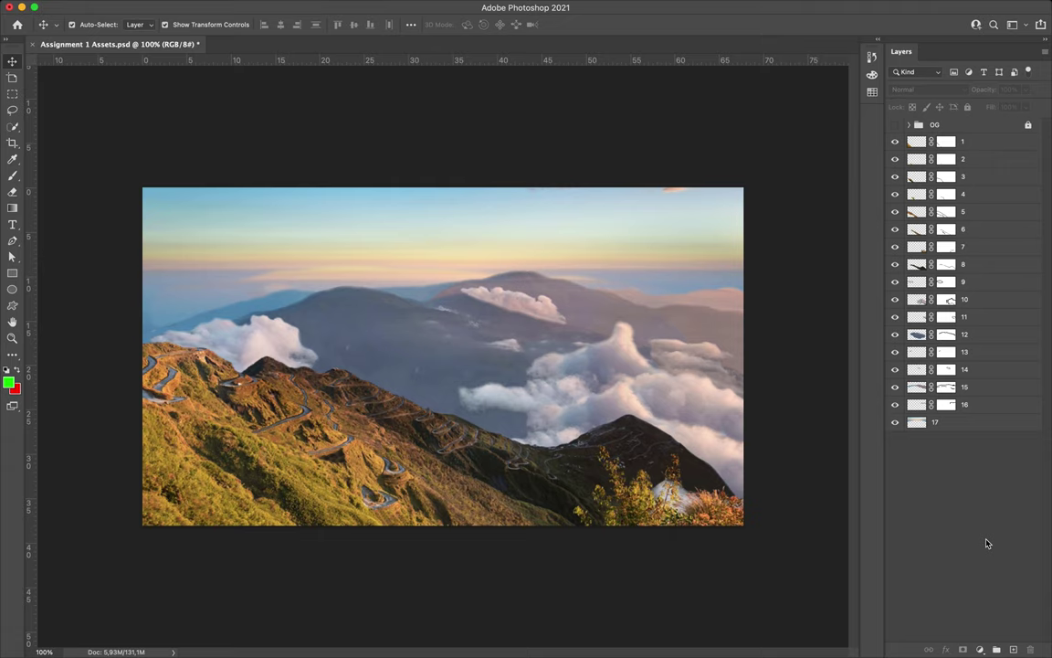
click(916, 264)
click(896, 264)
click(896, 264)
key(super+backslash)
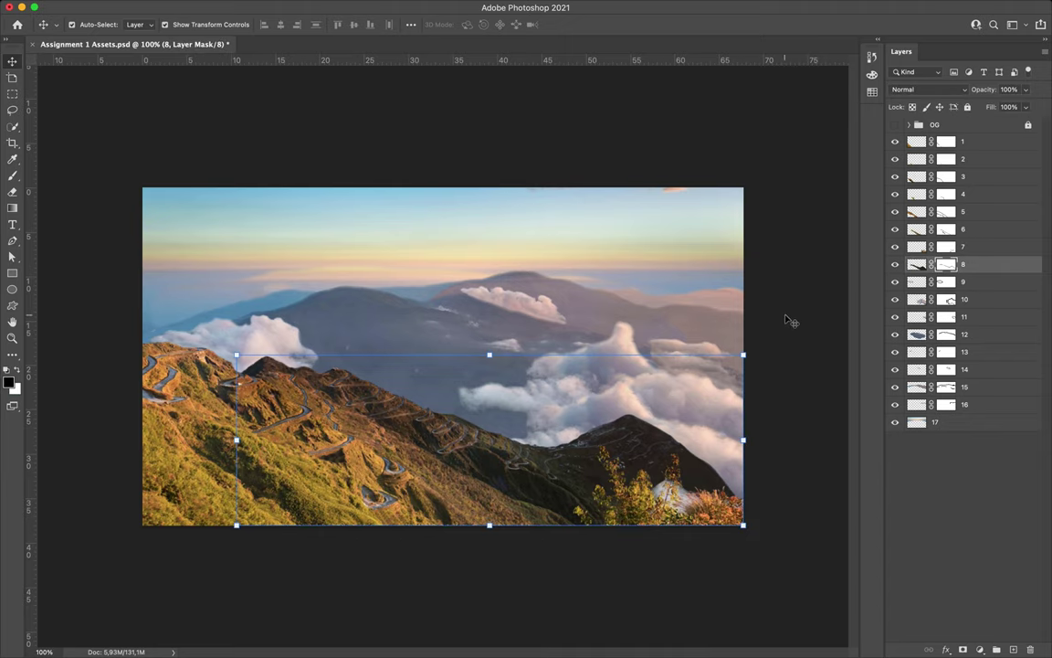
Paint out a section of the layer 8 ridge on its mask with an 80 px black brush at 100% opacity.
key(b)
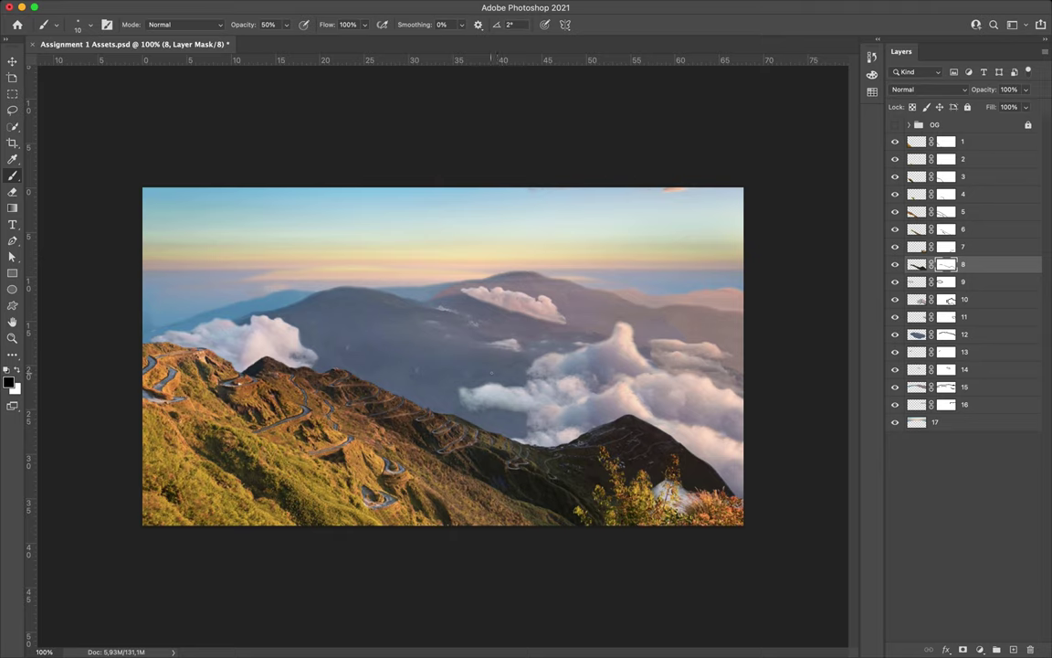
key(bracketright)
key(bracketright)
key(bracketright)
key(bracketright)
mouse_move(366, 351)
mouse_down()
mouse_move(413, 477)
mouse_move(374, 426)
mouse_up()
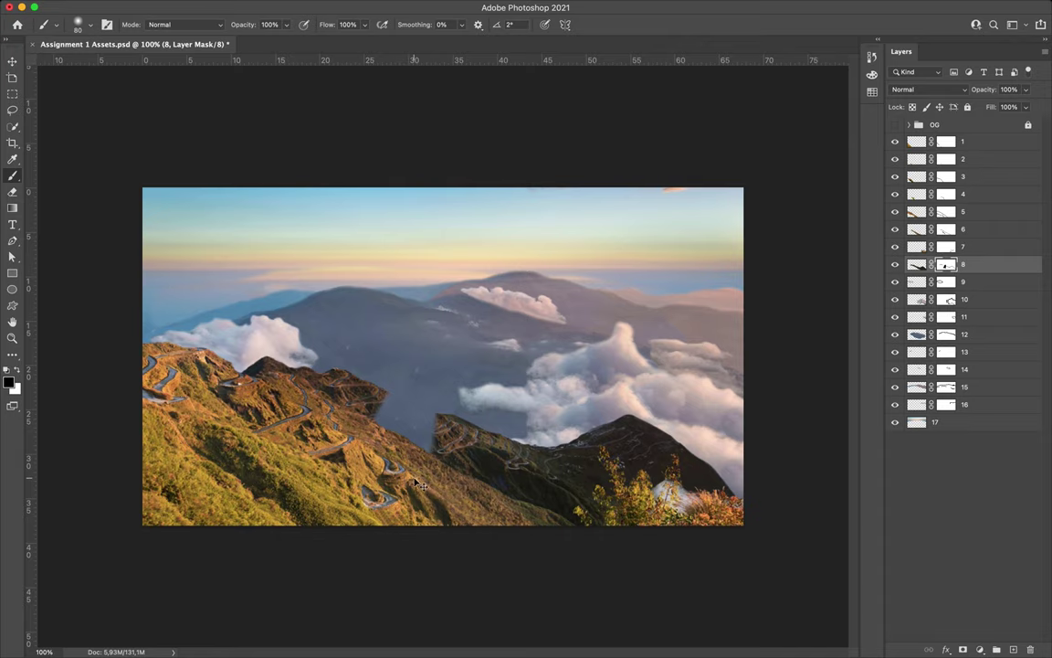
Save the Photoshop document and view the edited layer 8 in the After Effects composition.
key(super+Tab)
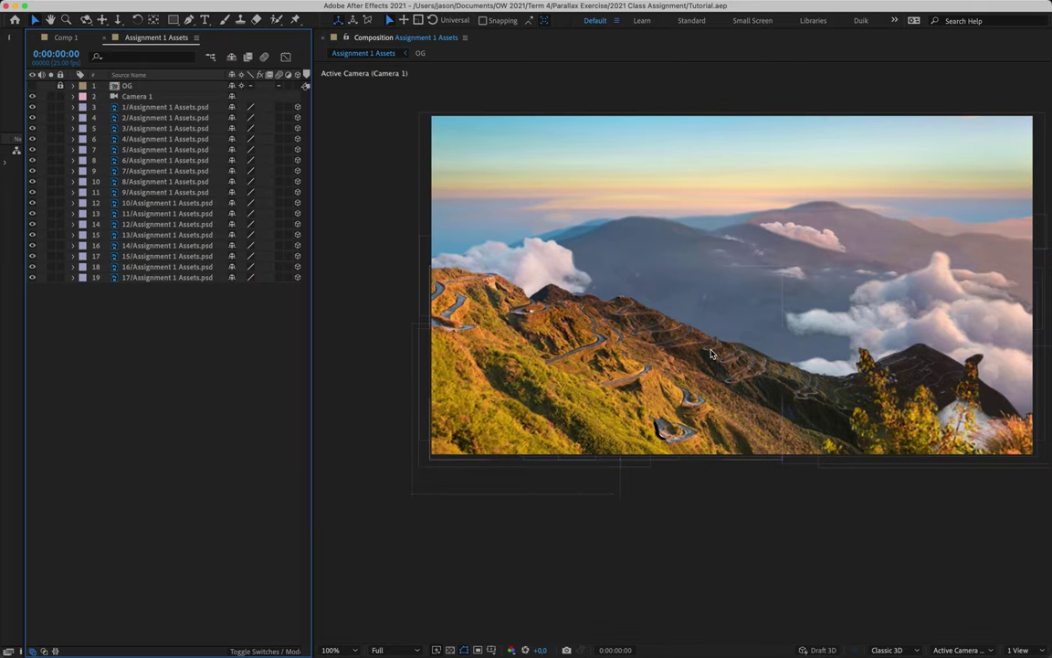
key(super+Tab)
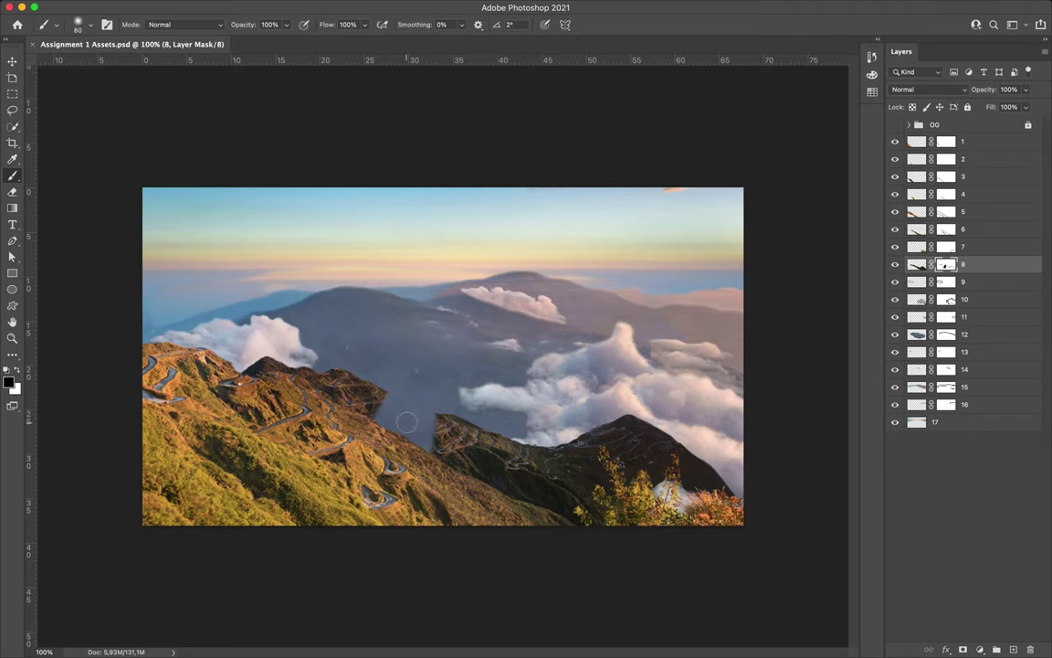
key(super+Tab)
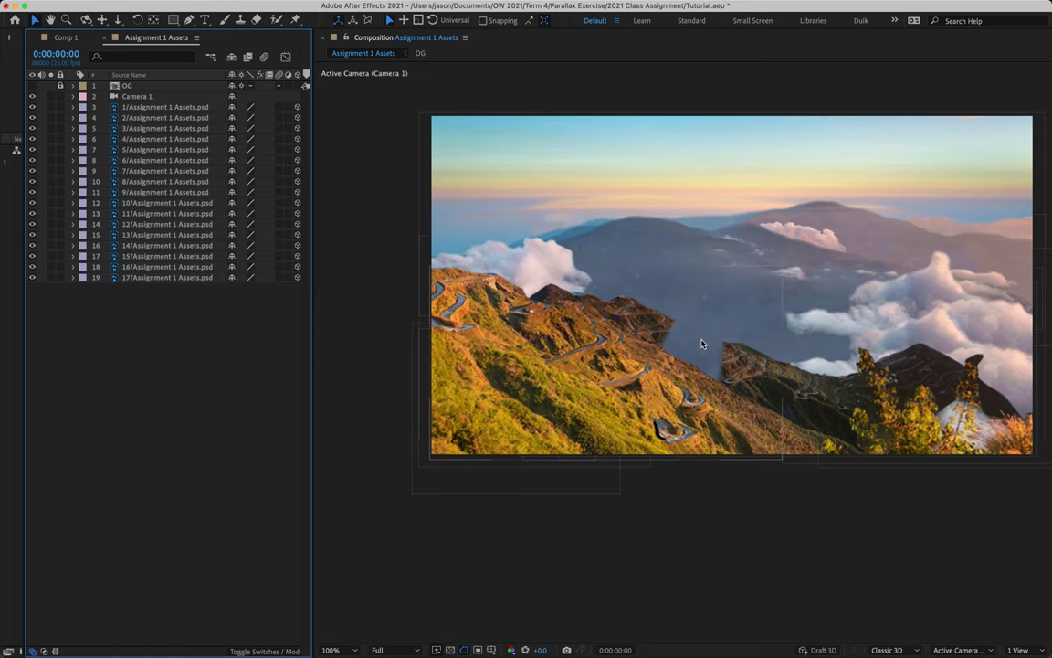
Undo the layer 8 mask stroke in Photoshop, save the document and switch back to After Effects.
key(super+Tab)
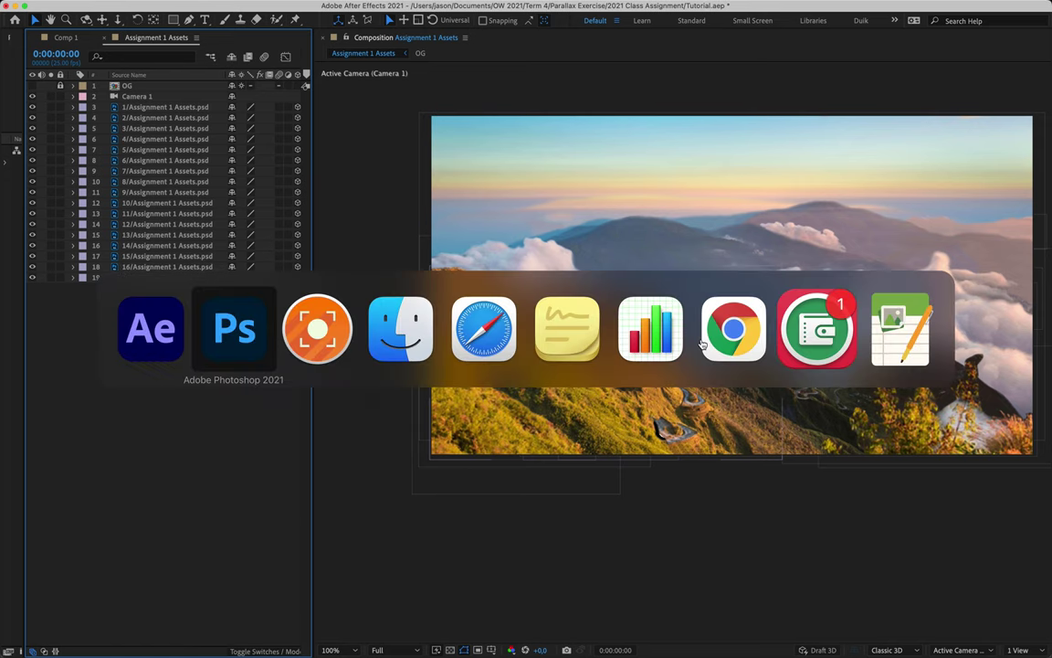
key(super+s)
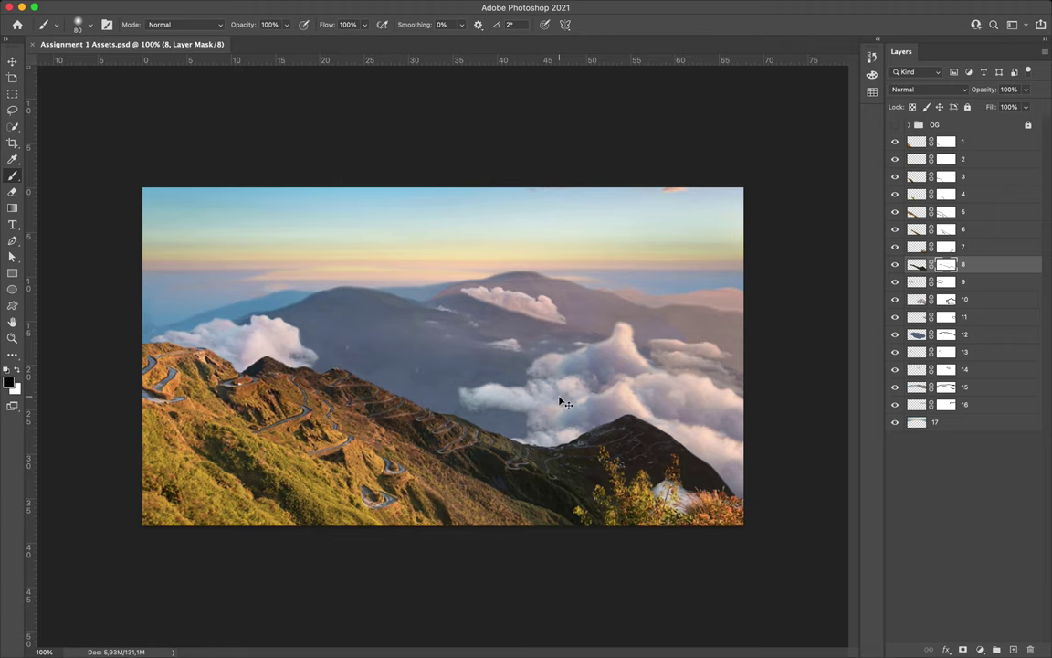
key(super+Tab)
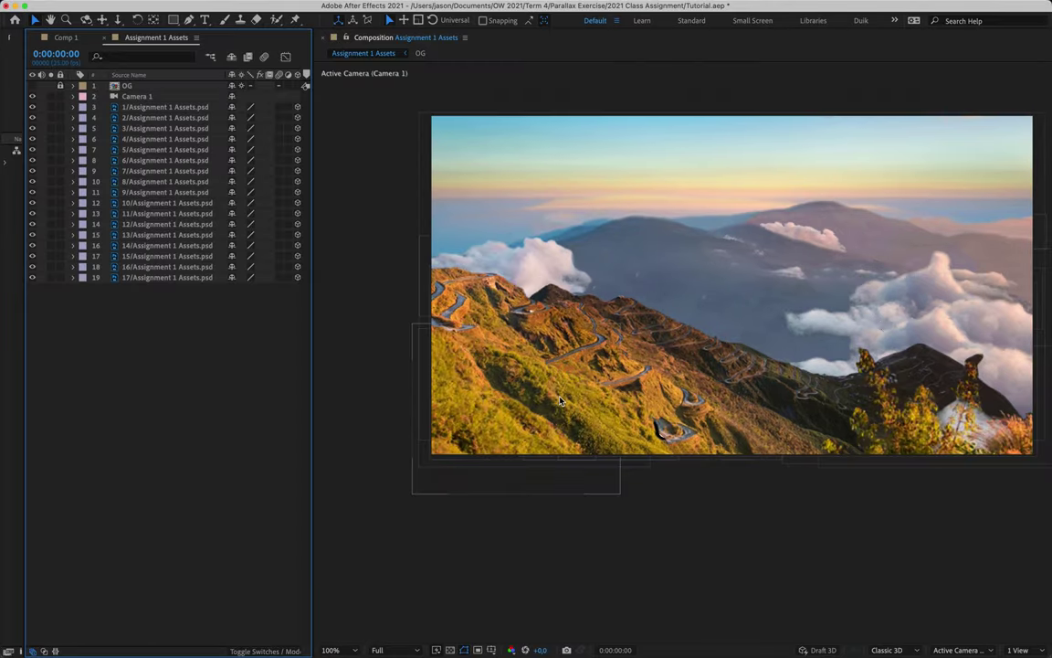
Switch to Photoshop to examine the layer 8 ridge behind the foreground tree up close, and return to After Effects.
key(super+Tab)
scroll(640, 449, up, 10)
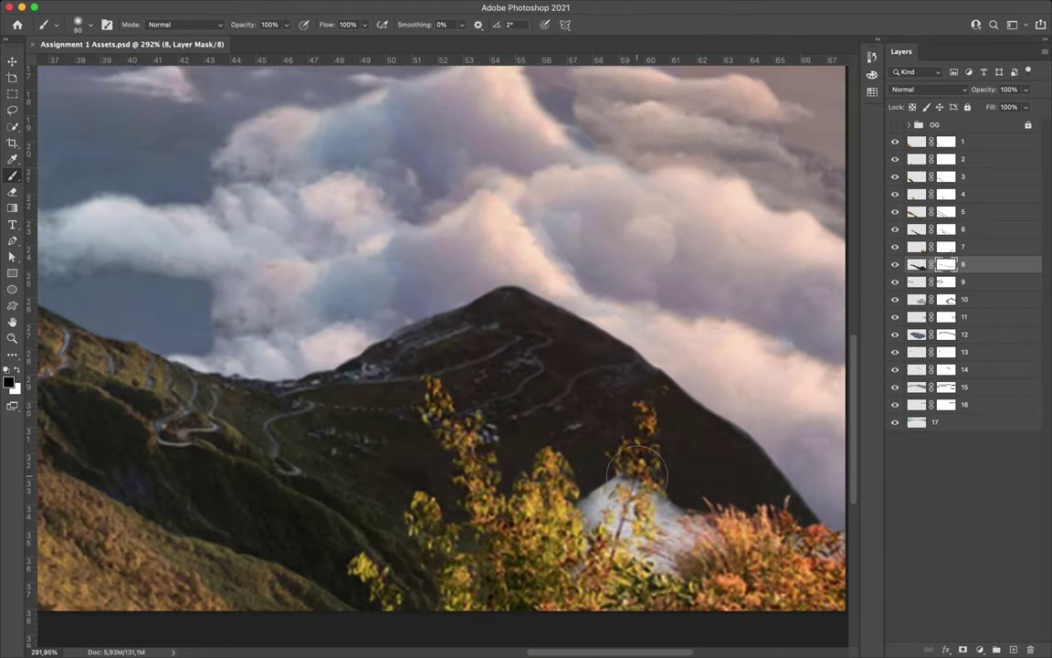
key(super+Tab)
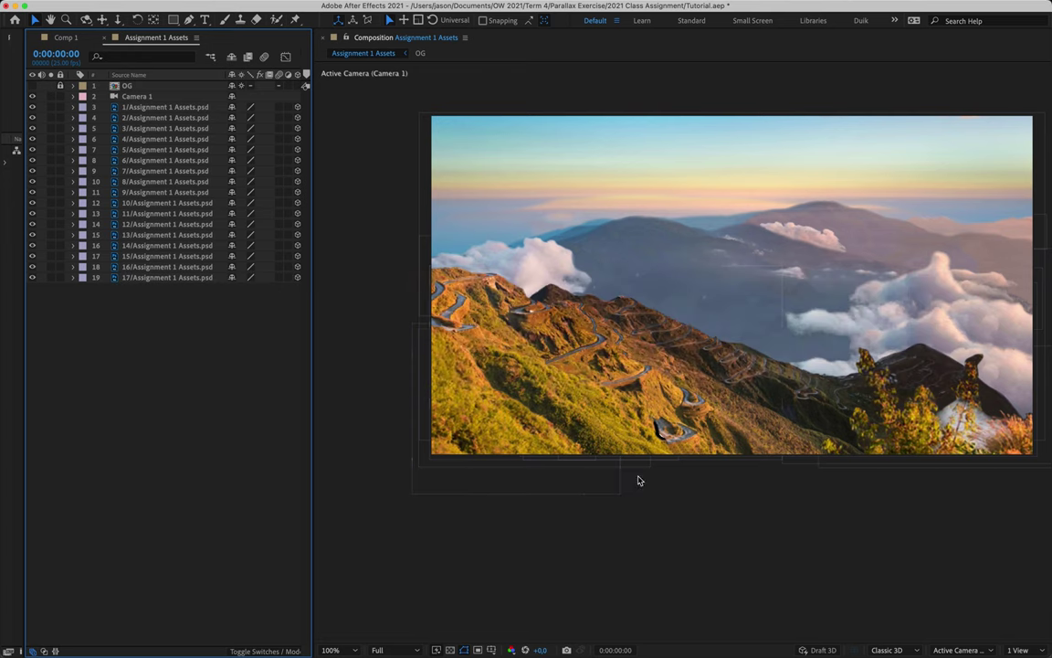
Select the road patch on layer 4 and toggle the transparency grid to check how it fits the hillside.
drag(798, 405, 674, 399)
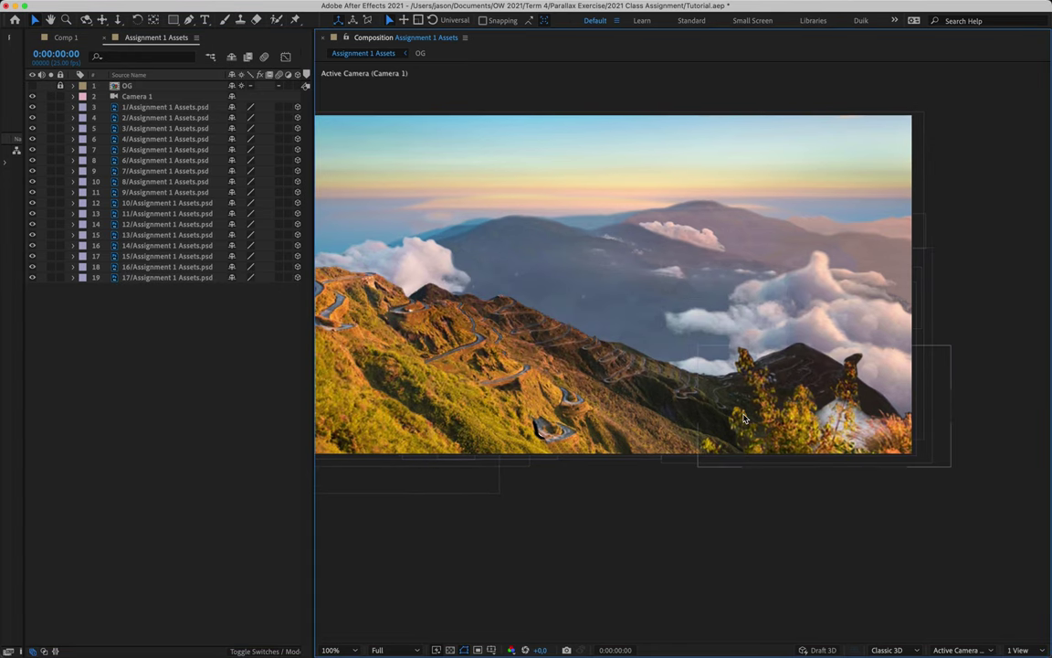
click(487, 387)
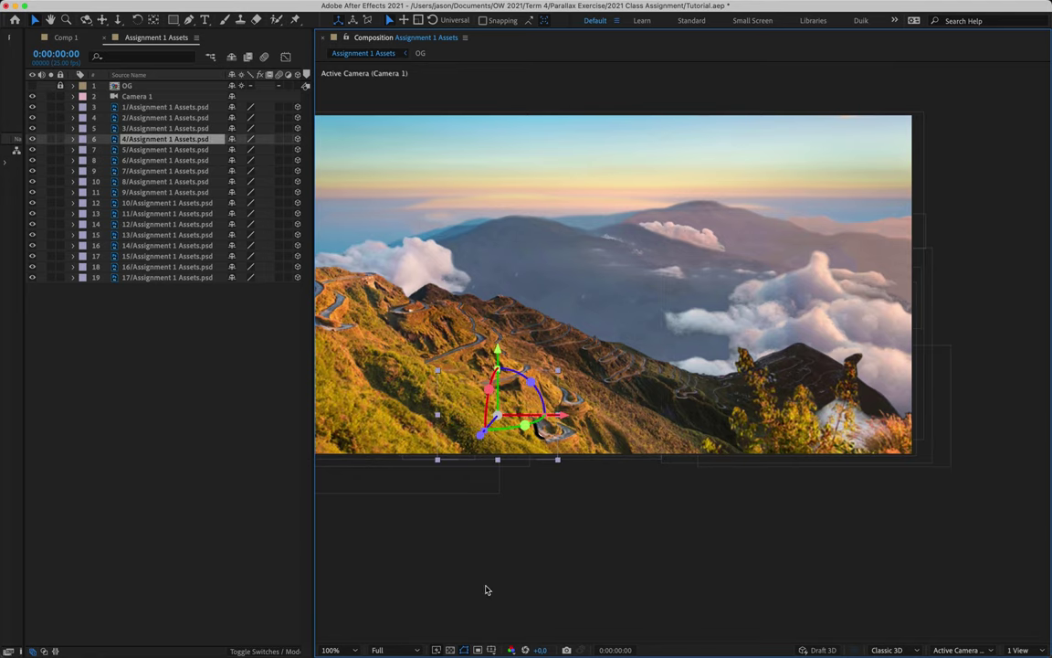
click(450, 650)
click(450, 649)
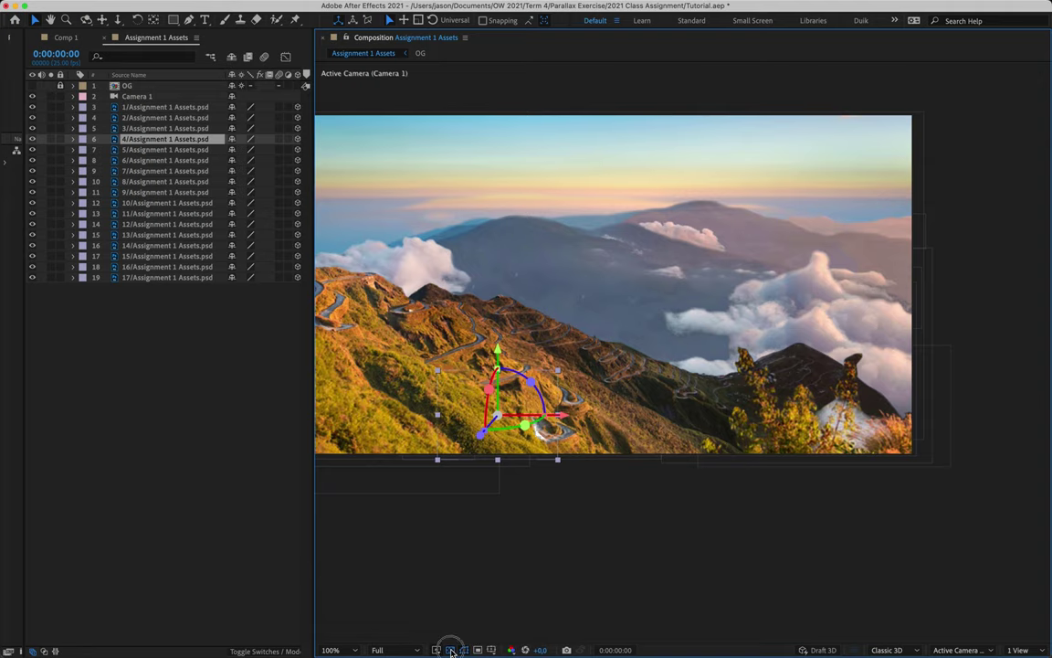
click(450, 650)
drag(571, 379, 631, 420)
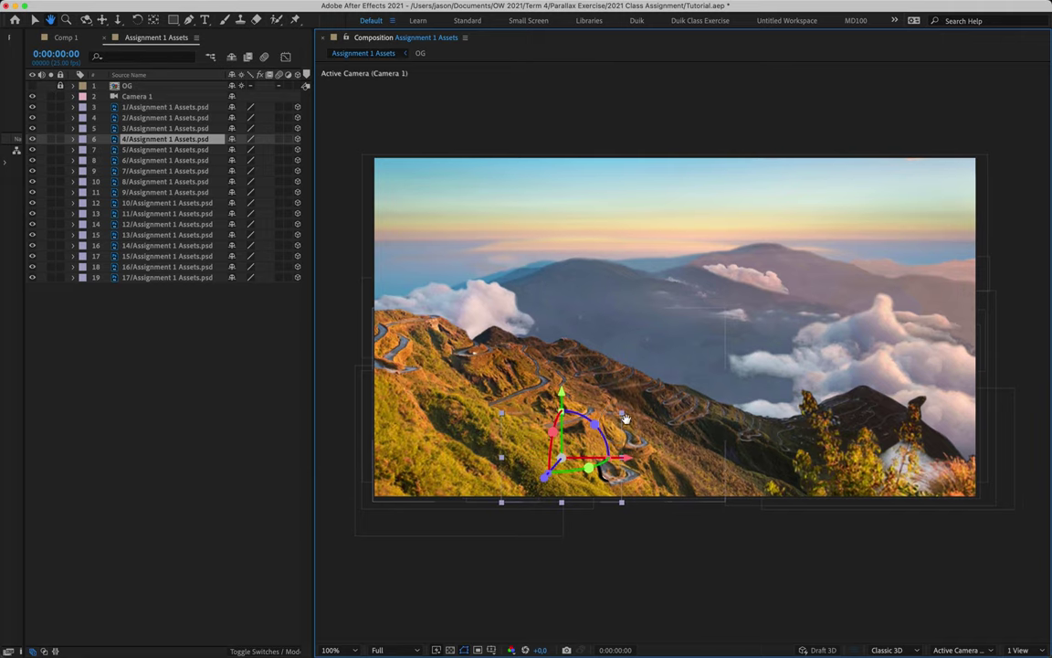
click(451, 649)
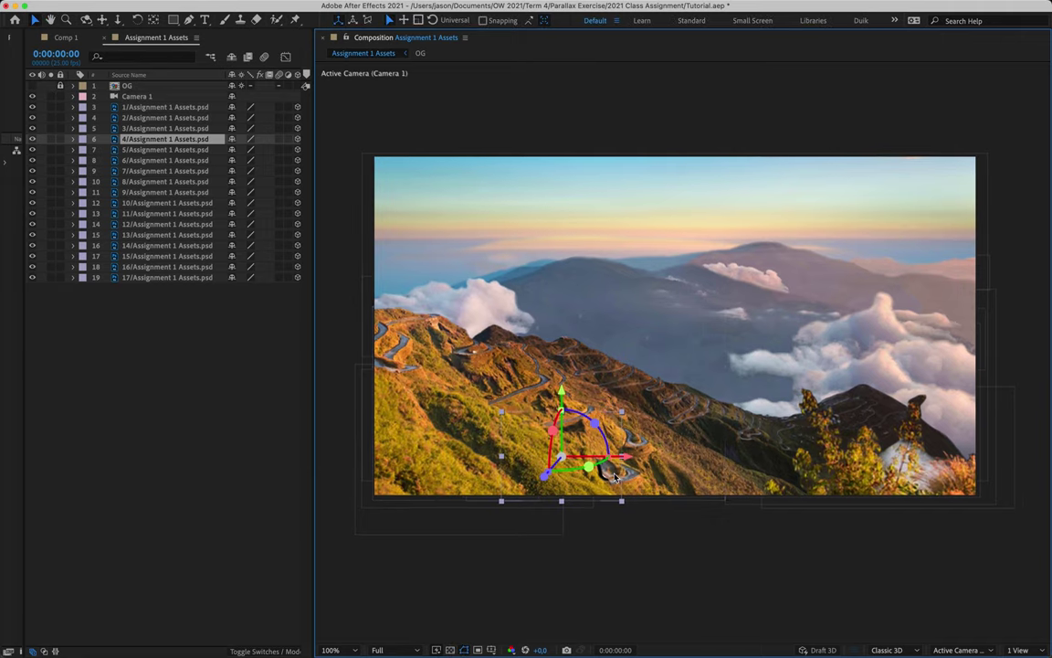
Nudge layer 4 slightly rightwards and upwards so its road lines up with the hillside, and deselect it.
key(Right)
key(Right)
key(Right)
key(Right)
key(Right)
key(Right)
key(Right)
key(Down)
key(Down)
key(Down)
key(Up)
key(Up)
key(Up)
key(Up)
key(Up)
key(Up)
key(Up)
key(Up)
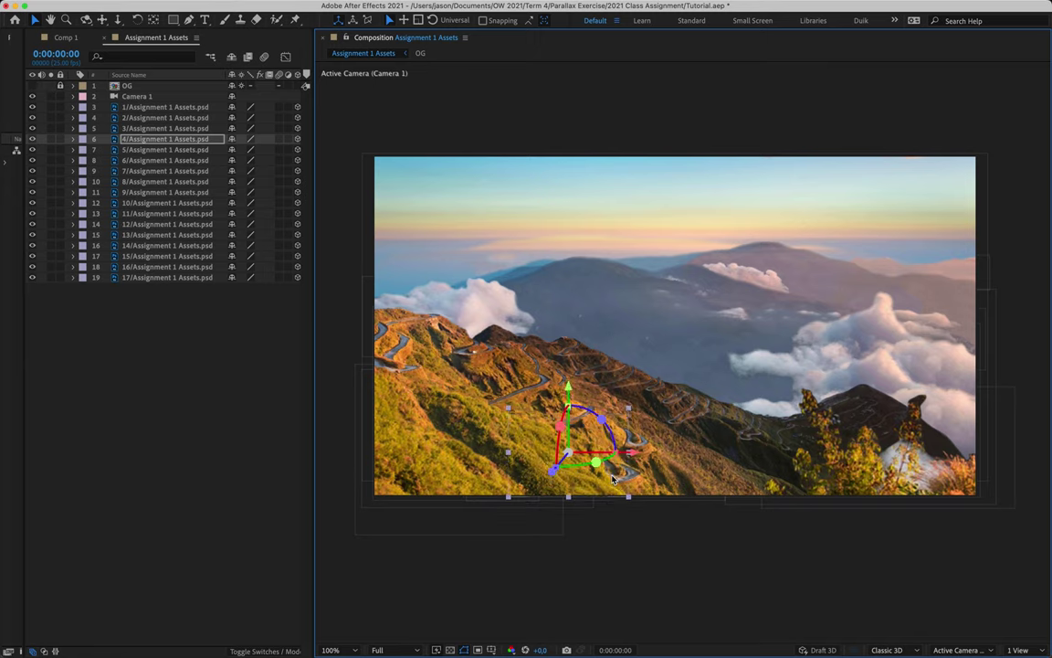
key(Right)
key(Right)
key(Right)
key(Right)
key(Right)
key(Right)
key(Right)
key(Right)
key(Left)
key(Left)
key(Left)
key(Left)
key(Left)
key(Left)
key(Left)
key(Left)
click(615, 567)
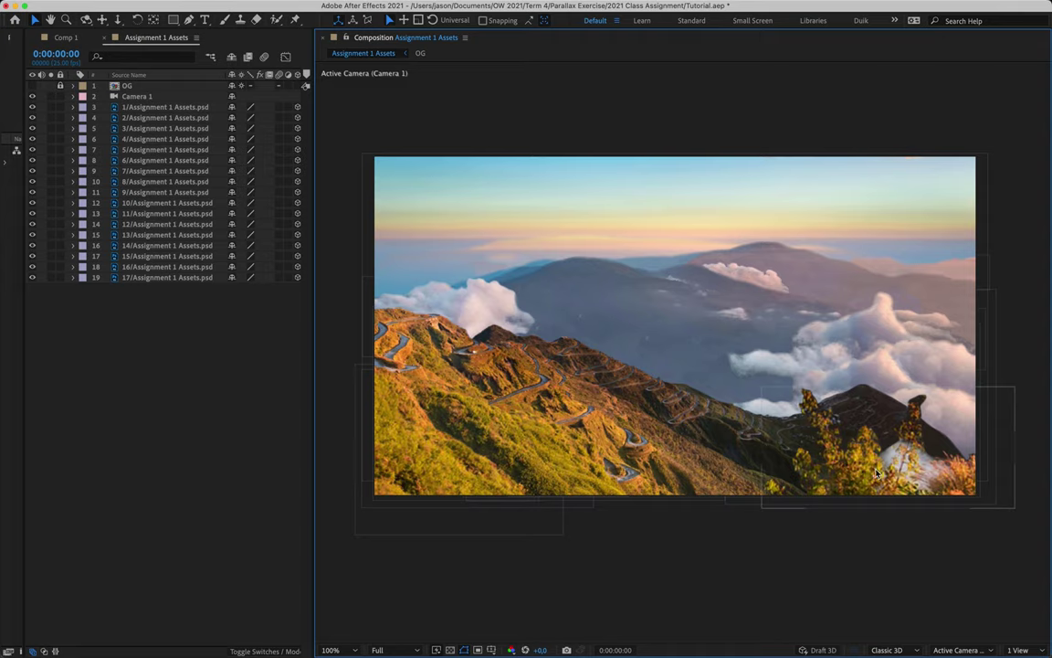
Examine the mask edges of the foreground tree in front of the dark peak at 400% magnification.
key(h)
drag(777, 437, 723, 430)
scroll(723, 429, up, 5)
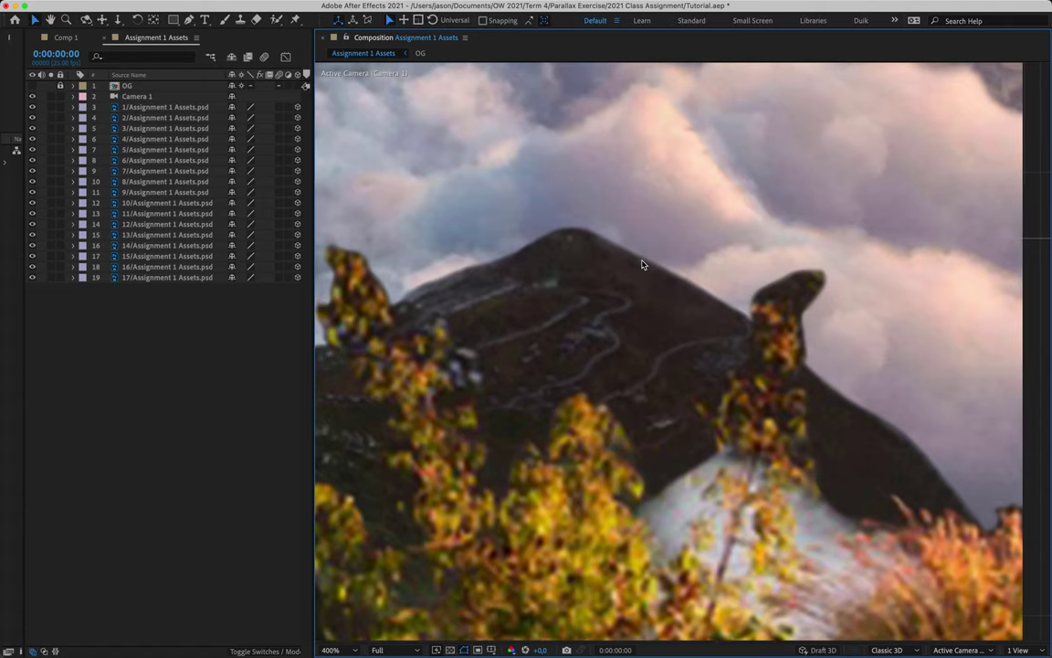
click(699, 8)
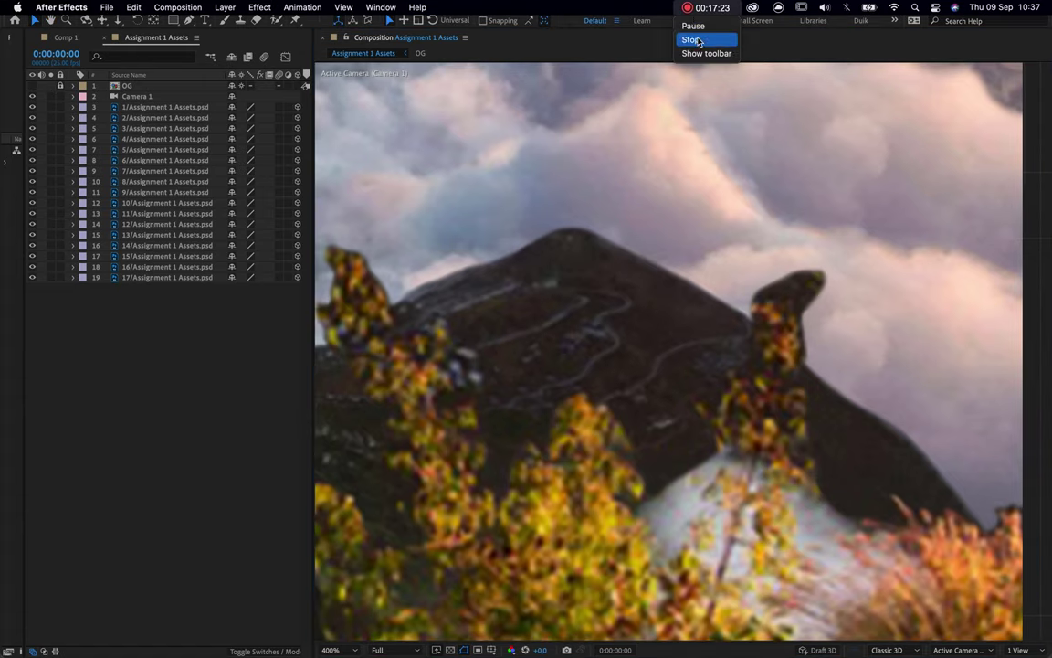
click(696, 27)
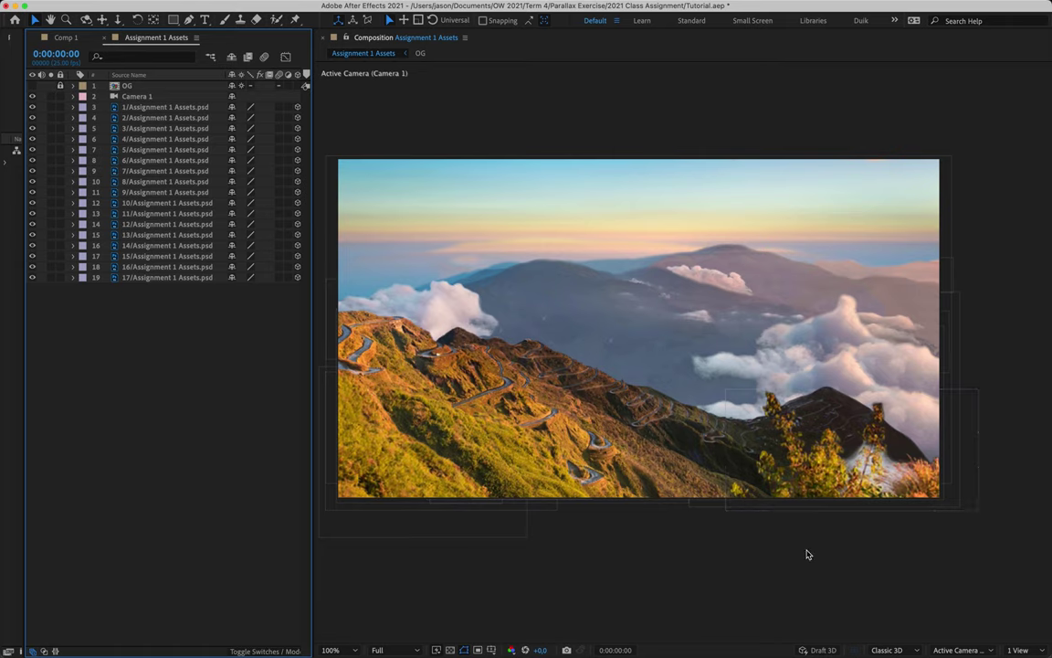
Reset the Default workspace to its saved layout.
click(1019, 649)
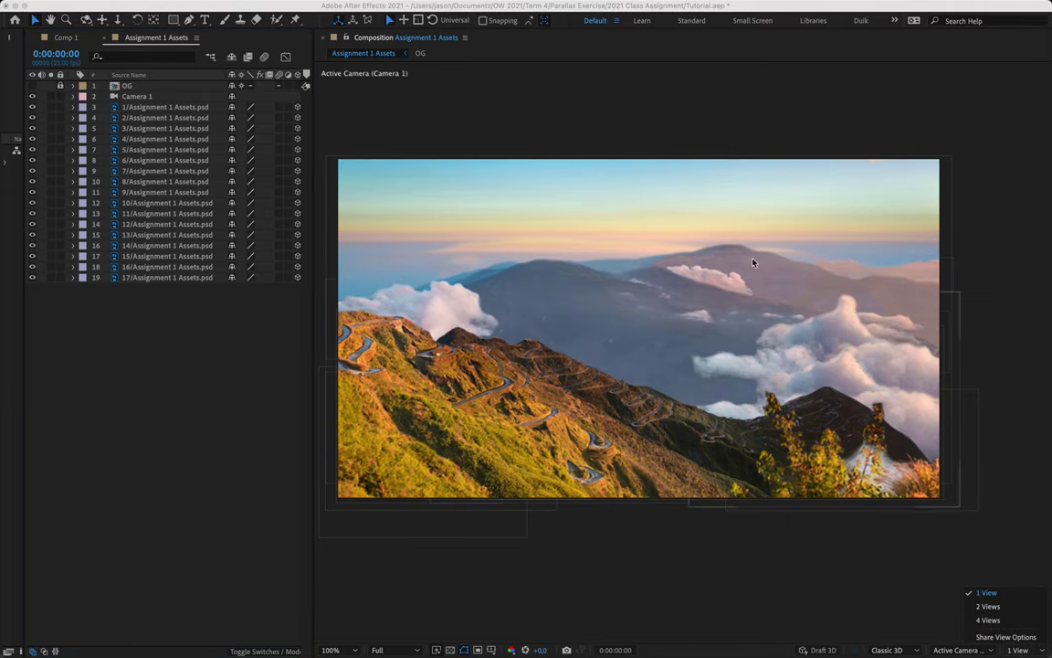
click(629, 93)
click(381, 7)
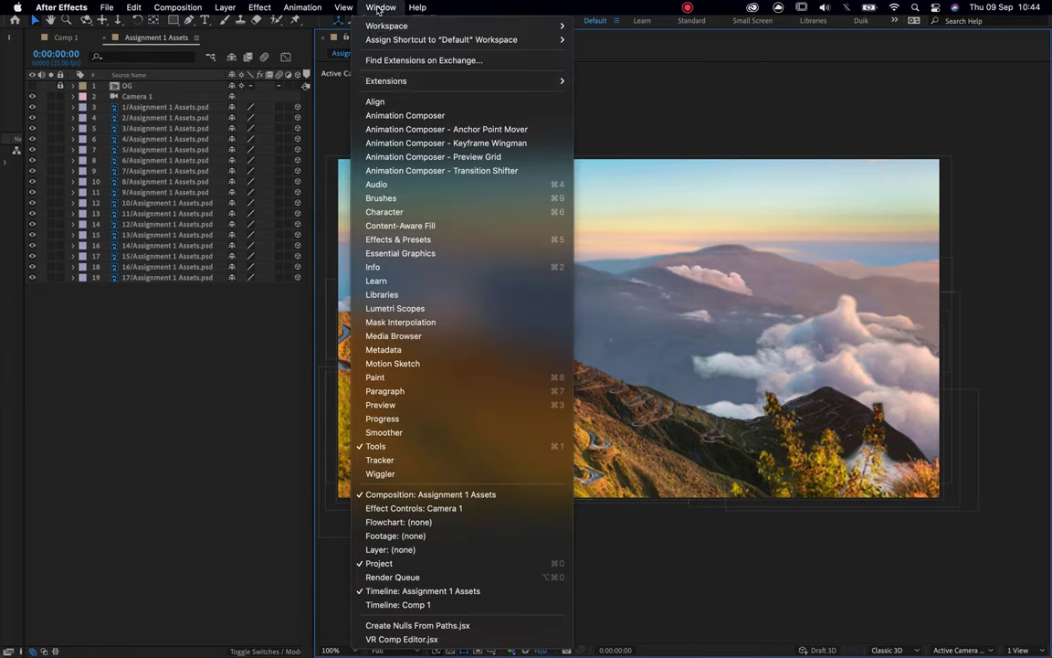
mouse_move(365, 28)
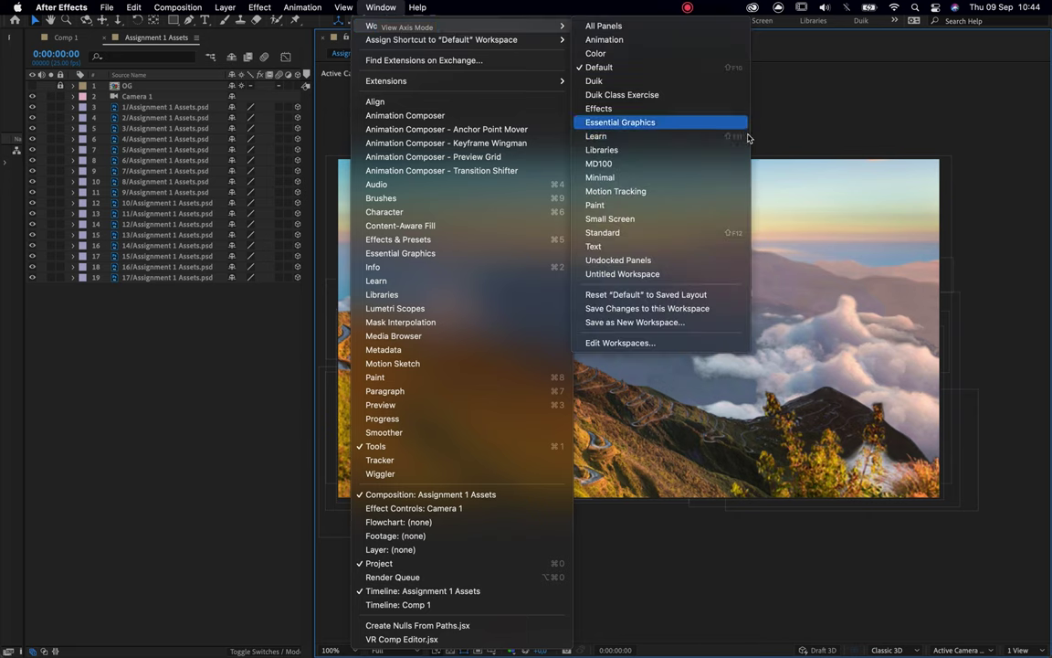
click(649, 295)
Close the Info, Audio, Preview, Effects & Presets and Align panels.
click(1034, 38)
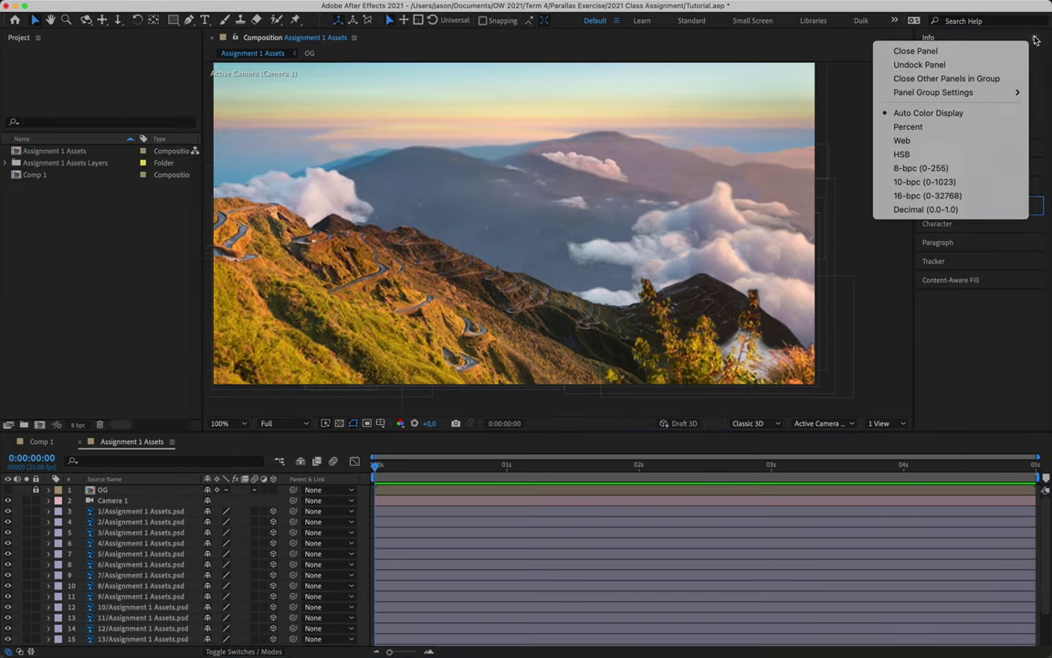
click(914, 43)
click(1034, 38)
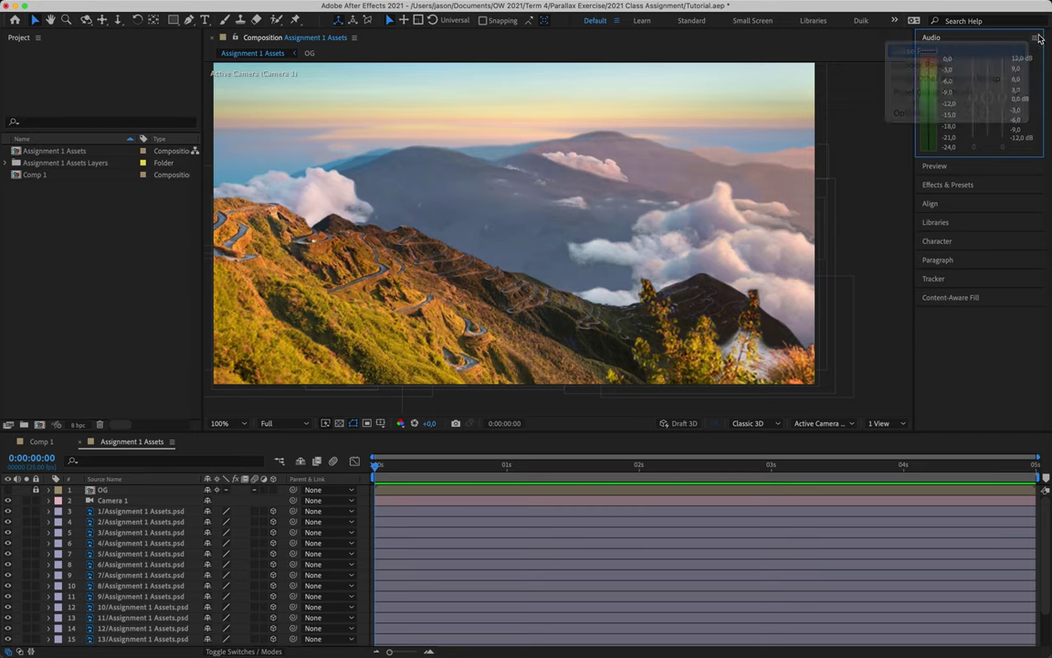
click(913, 51)
click(1034, 37)
click(1027, 50)
click(1034, 39)
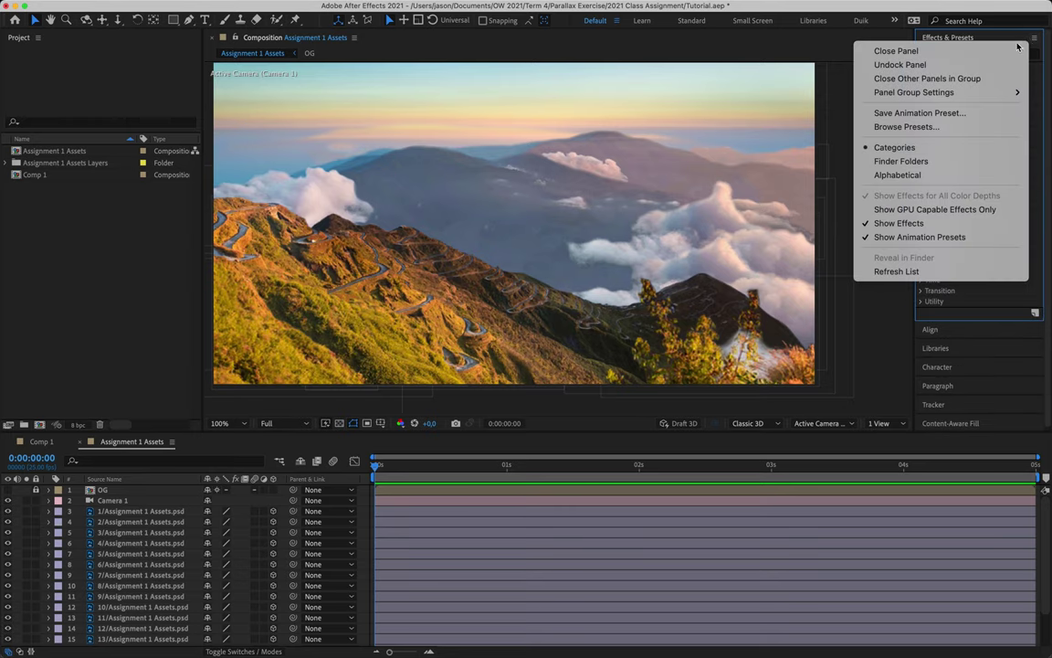
click(896, 51)
click(1034, 38)
click(913, 50)
Close the Libraries, Character, Paragraph, Tracker and Content-Aware Fill panels.
click(1035, 41)
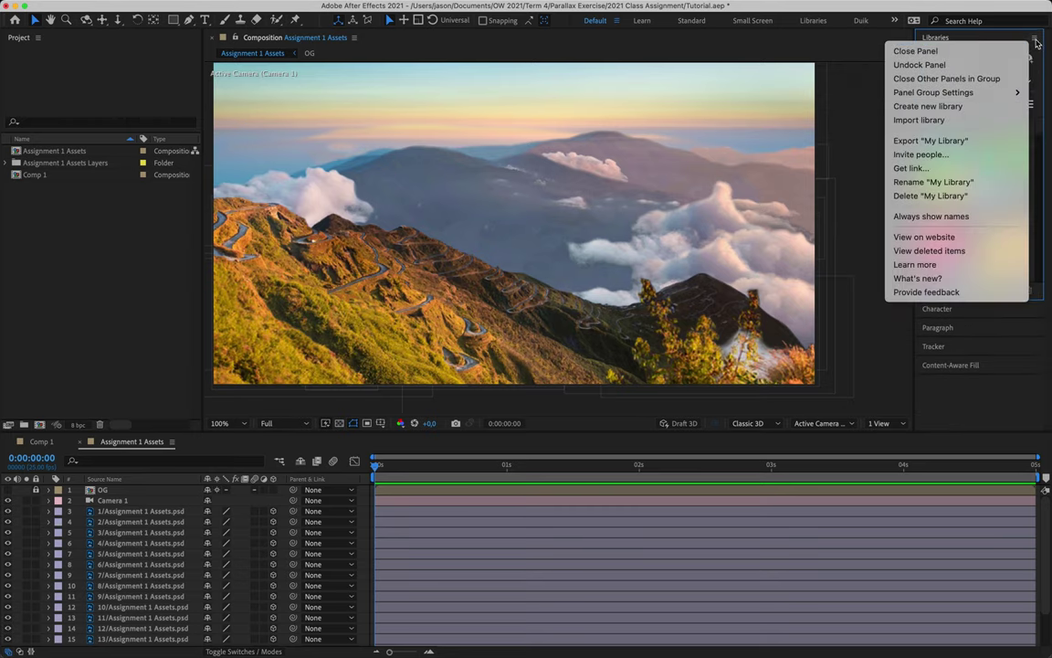
click(914, 50)
click(1034, 37)
click(1012, 51)
click(1034, 37)
click(1009, 50)
click(1034, 38)
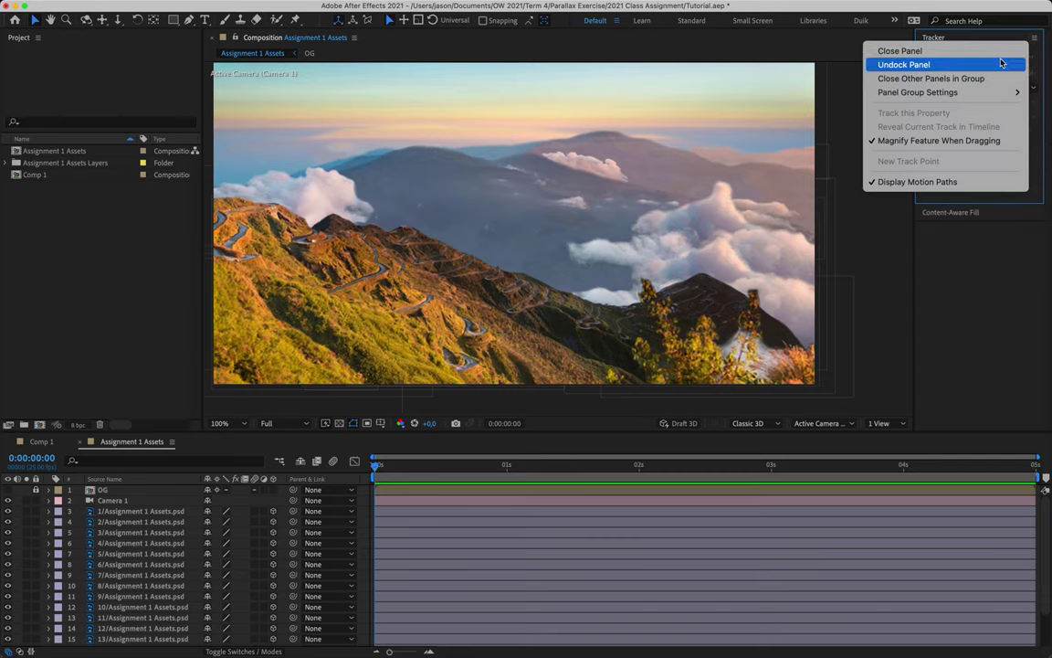
click(1003, 53)
click(1034, 37)
click(1009, 50)
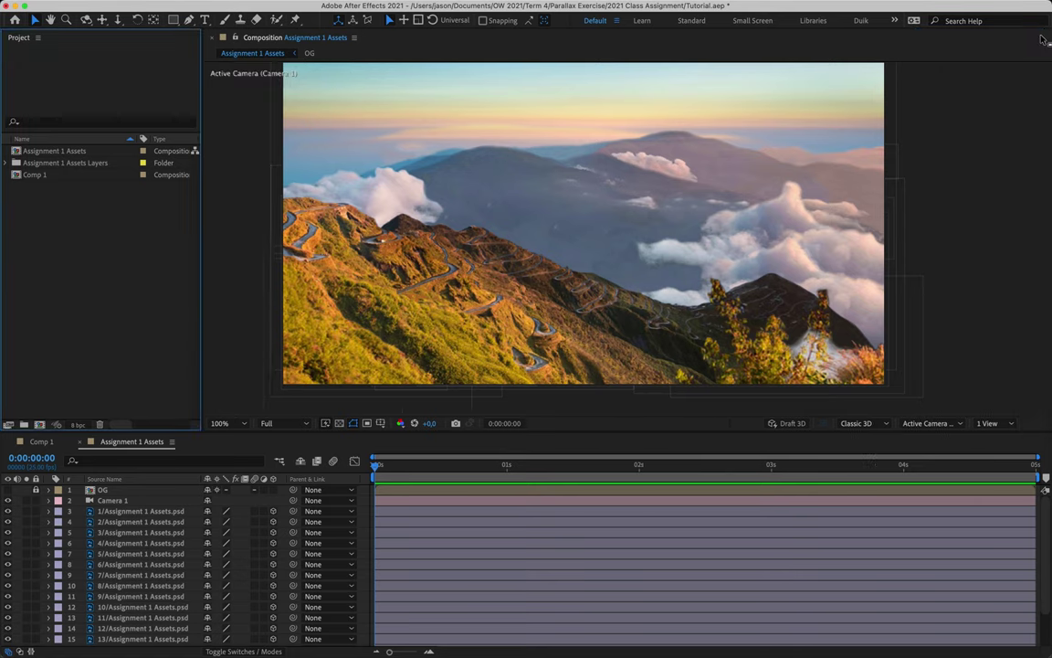
Split the composition viewer into 2 Views.
click(1016, 423)
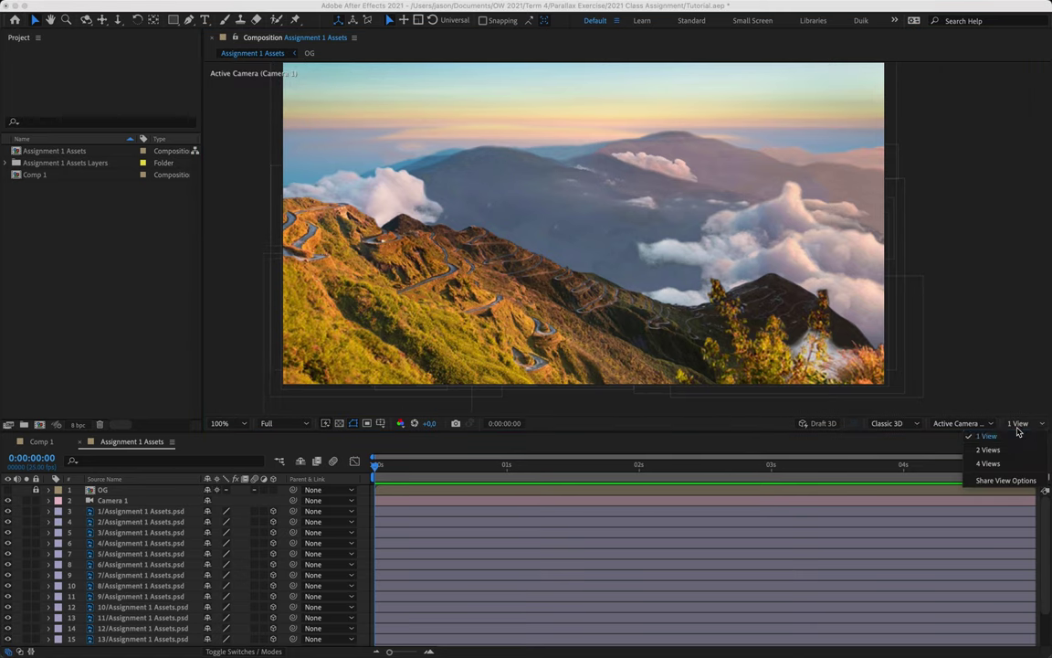
click(989, 450)
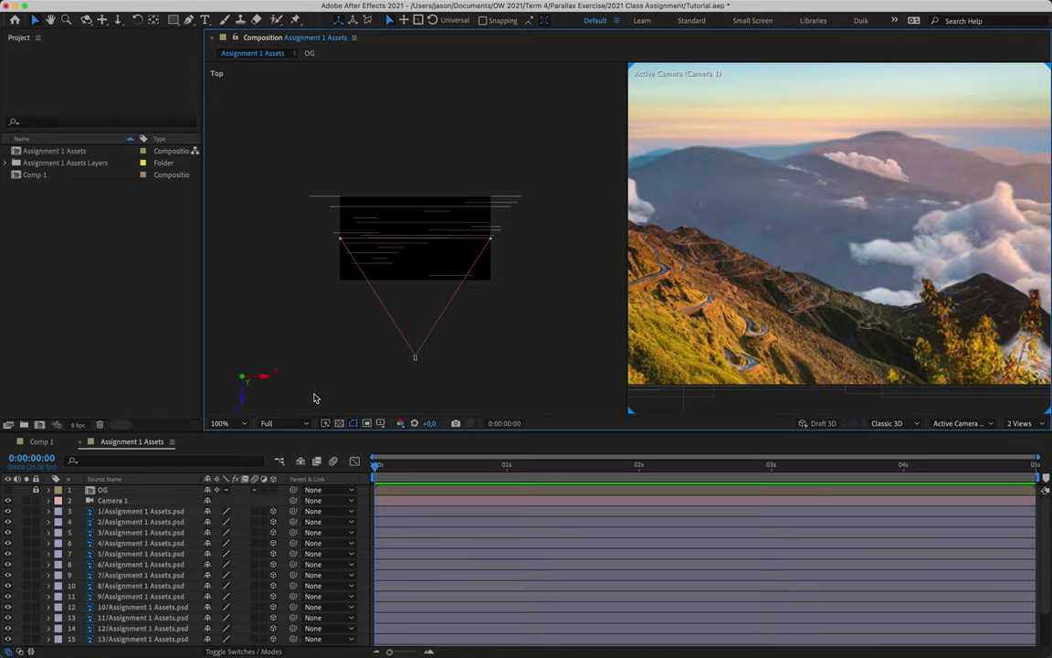
Try moving Camera 1 backwards along its Z axis in the Top view.
click(416, 357)
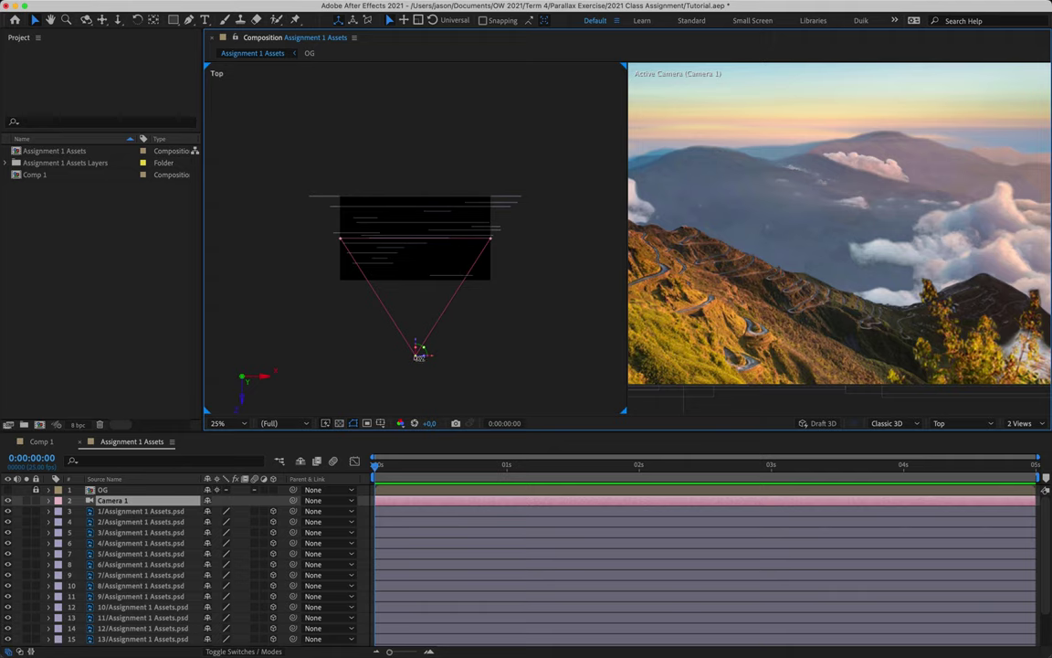
mouse_move(417, 347)
mouse_down()
mouse_move(416, 365)
mouse_move(415, 295)
mouse_move(417, 358)
mouse_up()
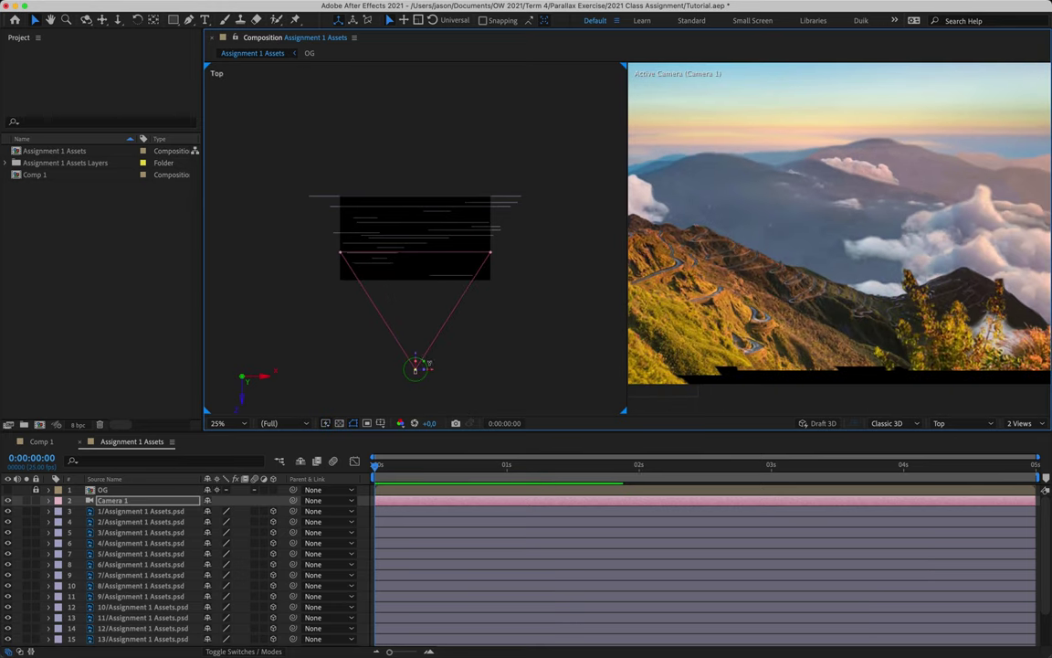
scroll(419, 365, up, 2)
drag(392, 204, 387, 247)
key(v)
scroll(708, 225, down, 2)
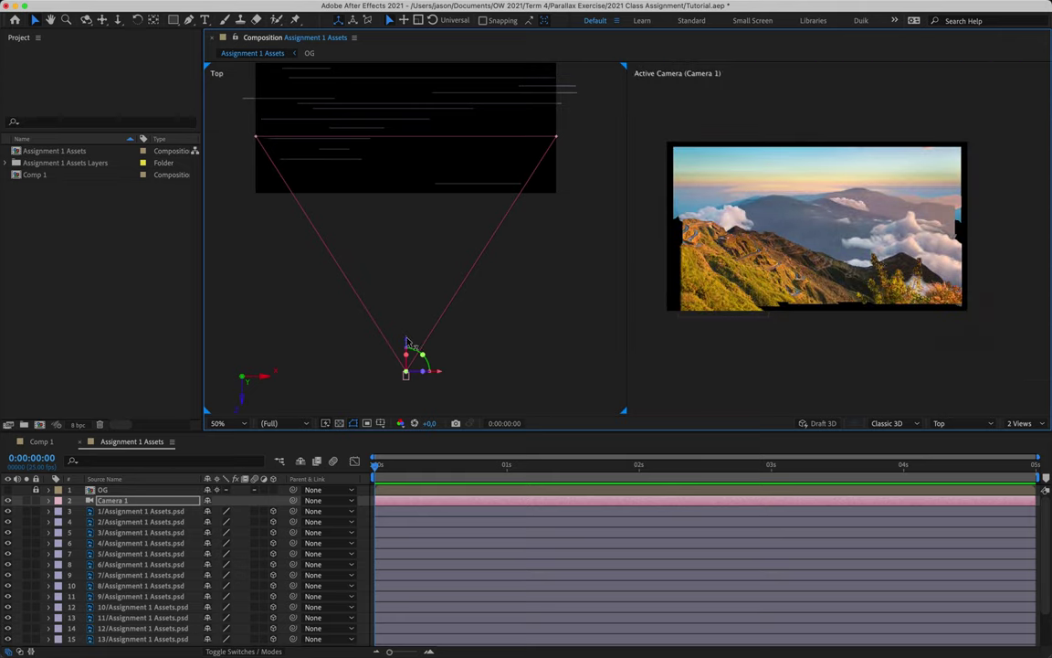
Try shifting Camera 1 sideways and rotating it in the Top view, and undo all the camera test changes.
drag(407, 323, 449, 338)
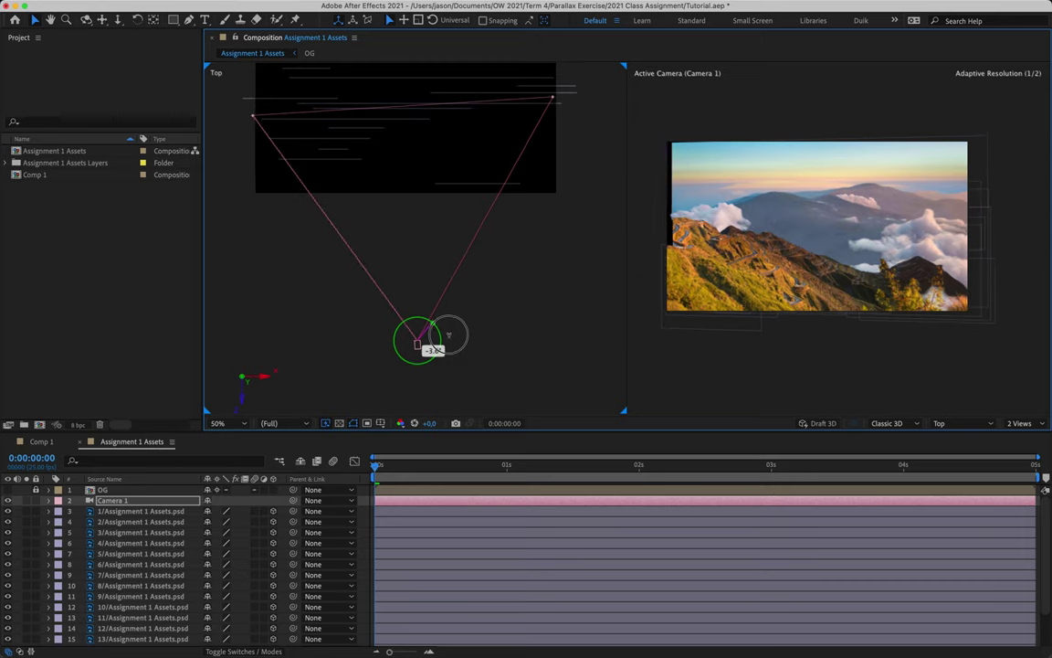
key(super+z)
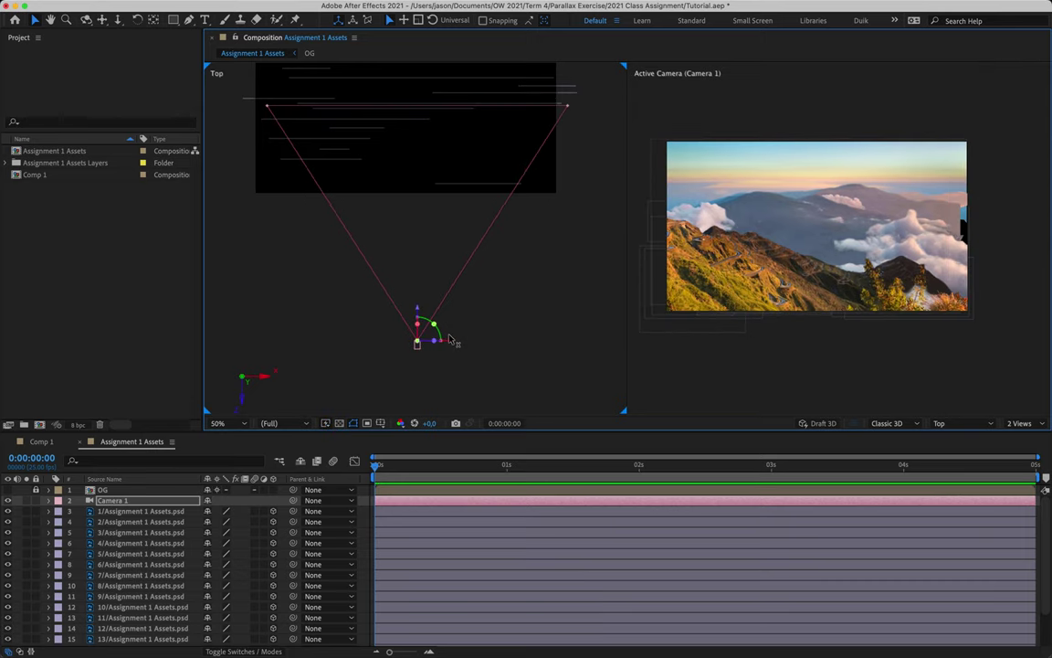
key(super+z)
key(super+z)
key(super+z)
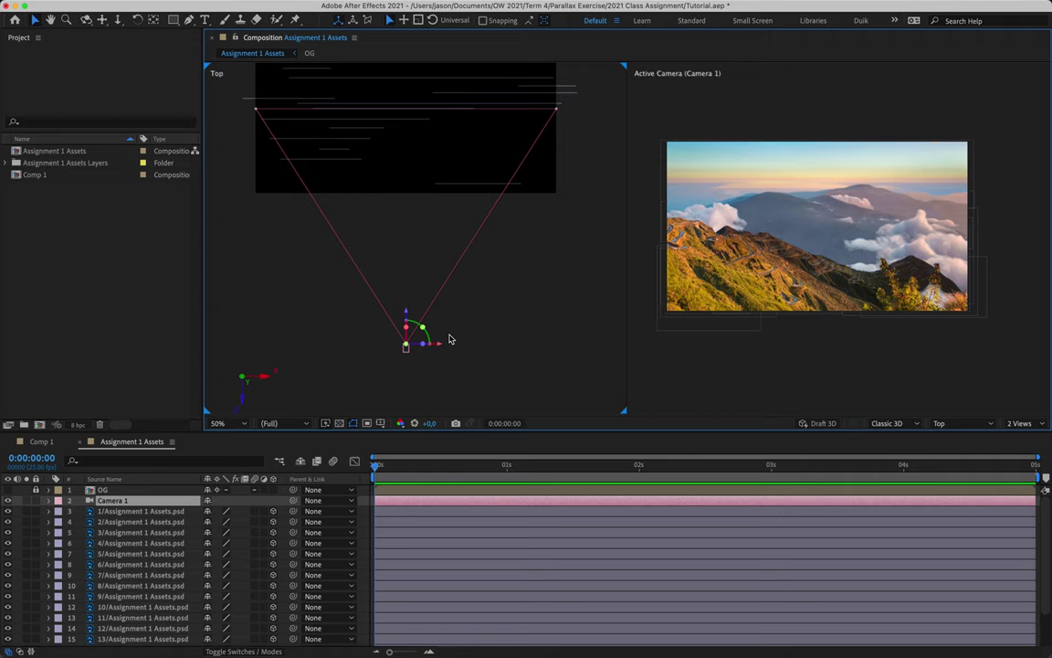
Expand the Transform and Camera Options properties of Camera 1 in the timeline.
click(49, 500)
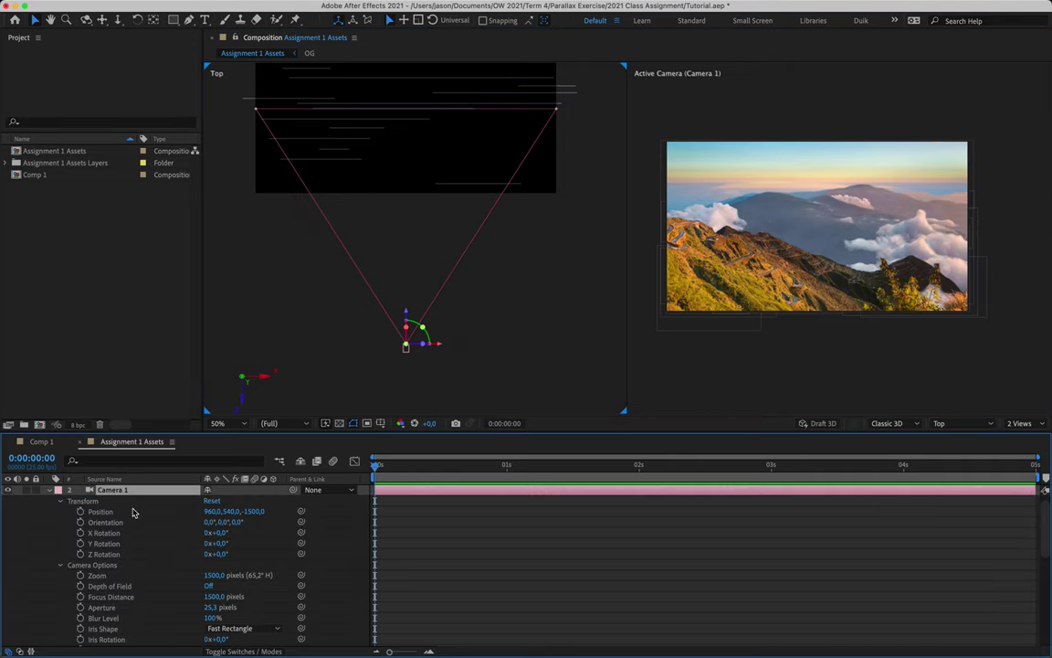
click(79, 501)
click(86, 564)
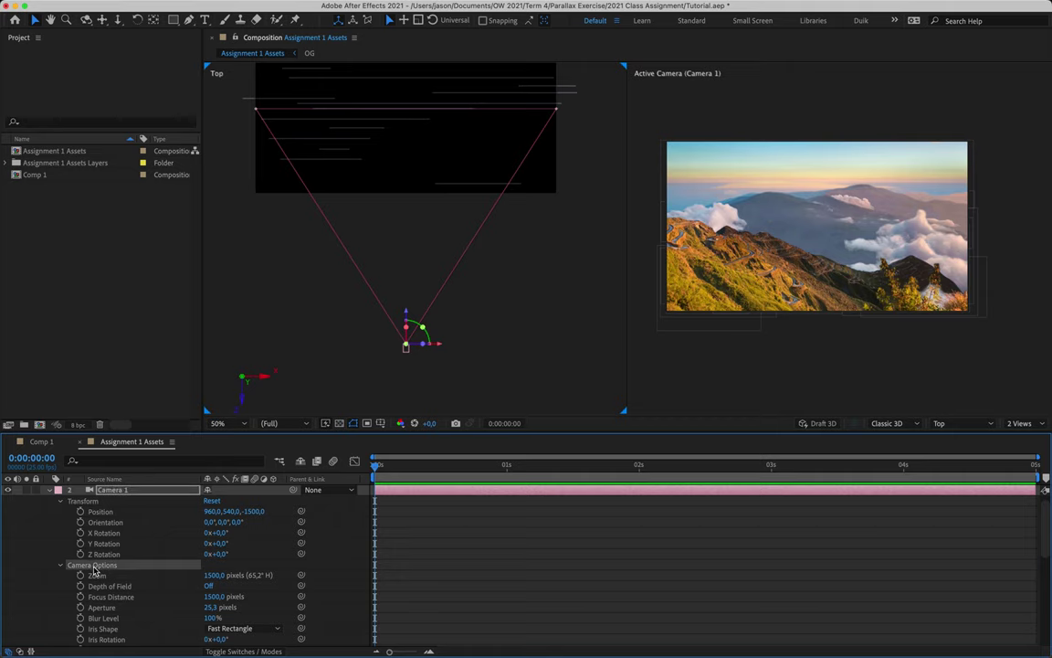
click(60, 501)
click(61, 511)
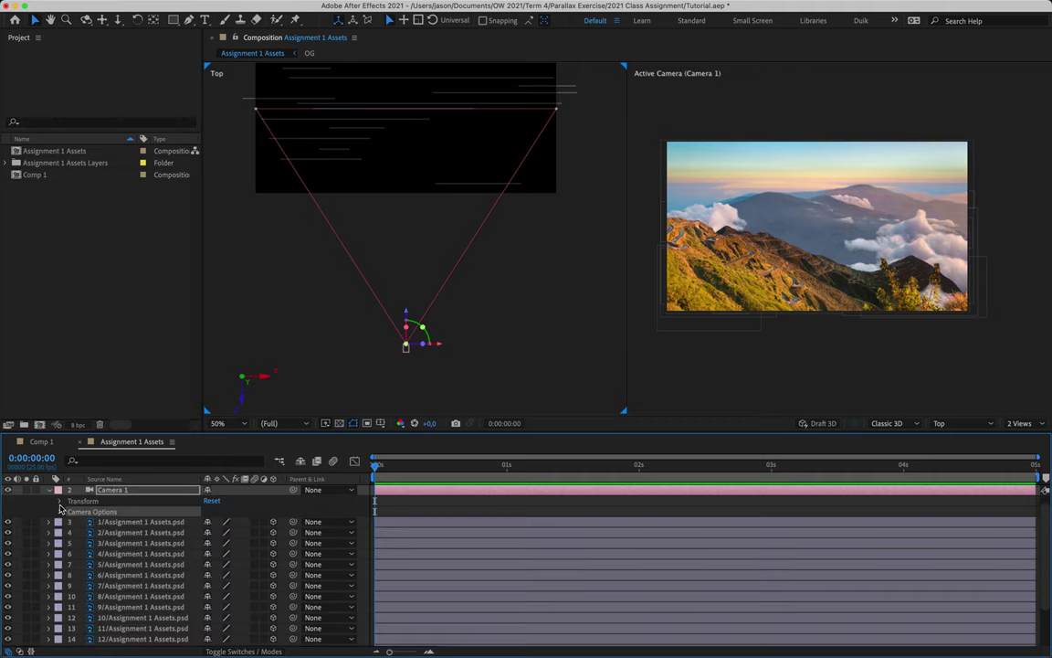
click(60, 501)
click(60, 565)
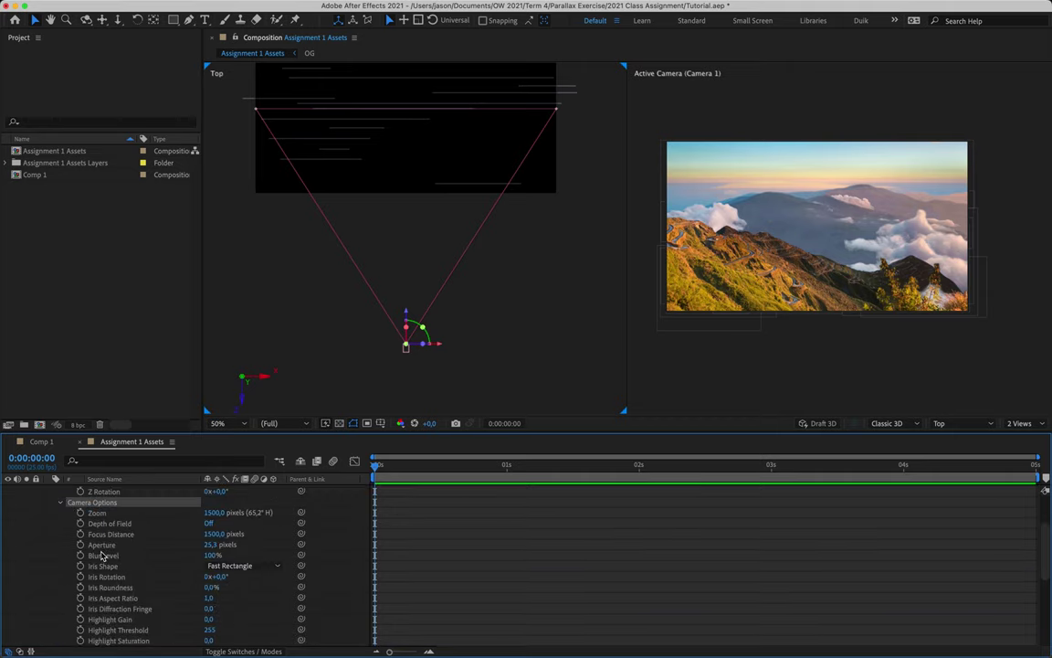
Try changing Camera 1's X, Y and Z Position values in the timeline and undo the changes.
click(100, 514)
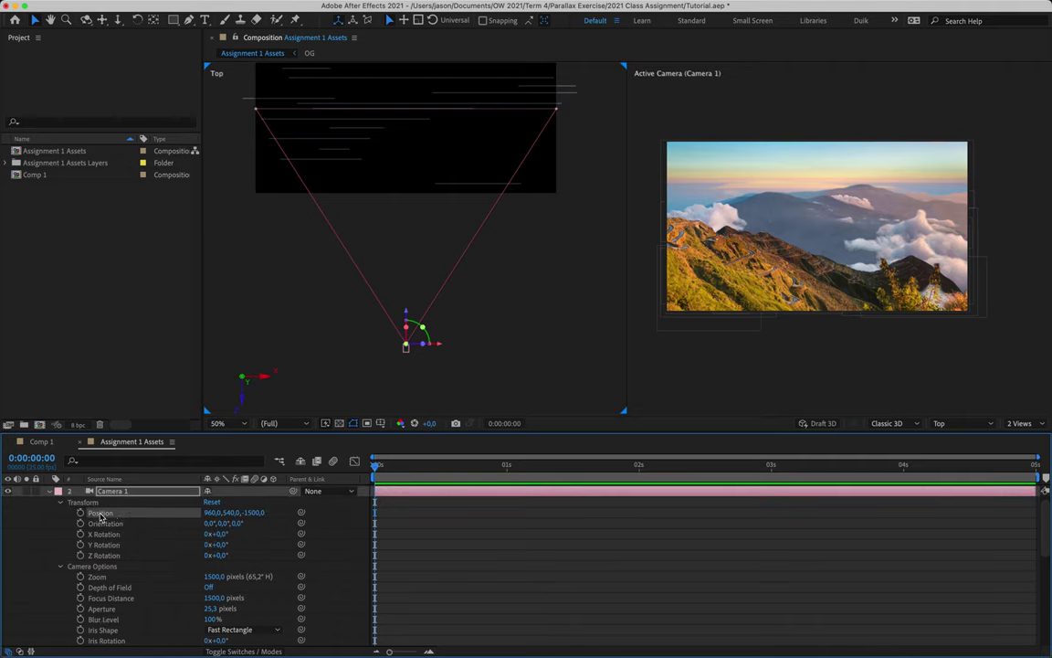
drag(216, 516, 242, 504)
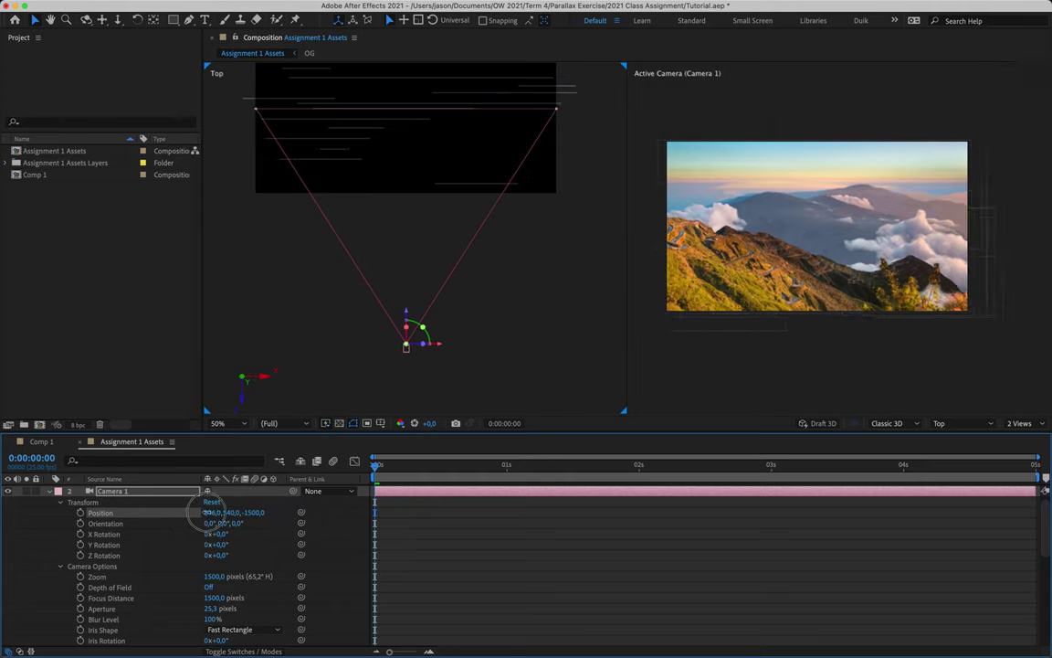
click(230, 512)
text(324)
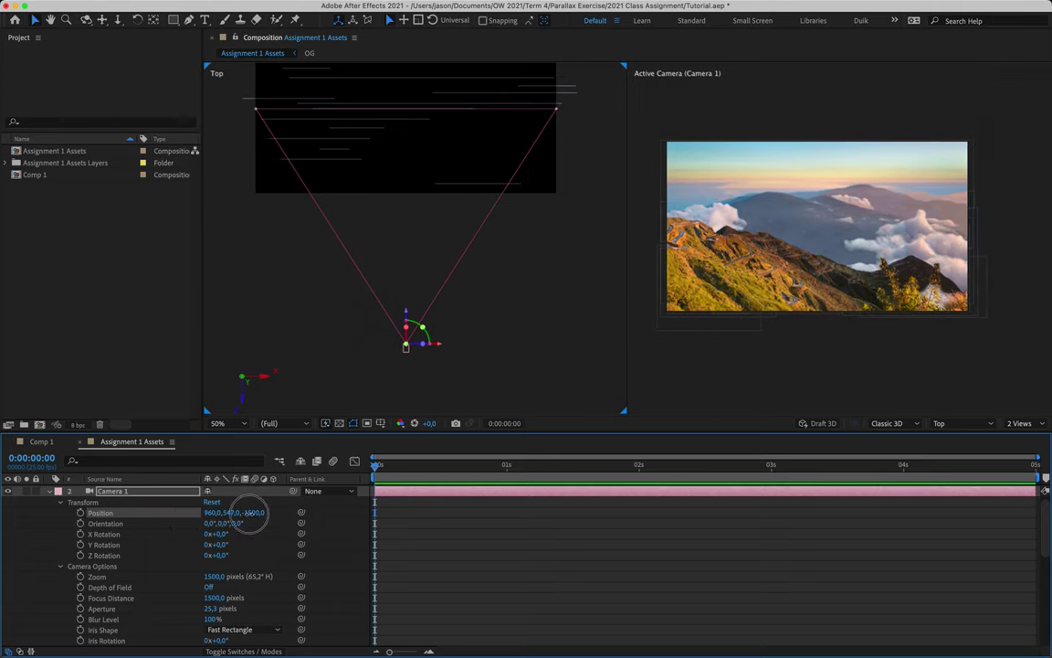
key(Return)
key(super+z)
drag(248, 512, 377, 509)
Examine Camera 1's Orientation and its X, Y and Z Rotation properties, briefly testing the X Rotation value.
click(133, 526)
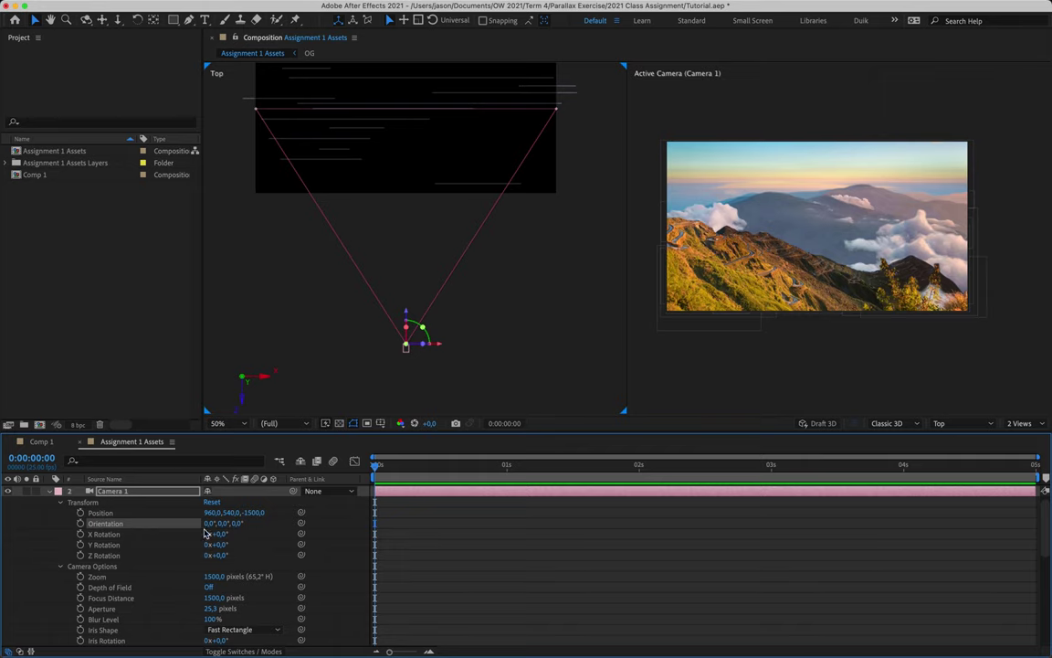
click(112, 534)
click(111, 545)
click(115, 555)
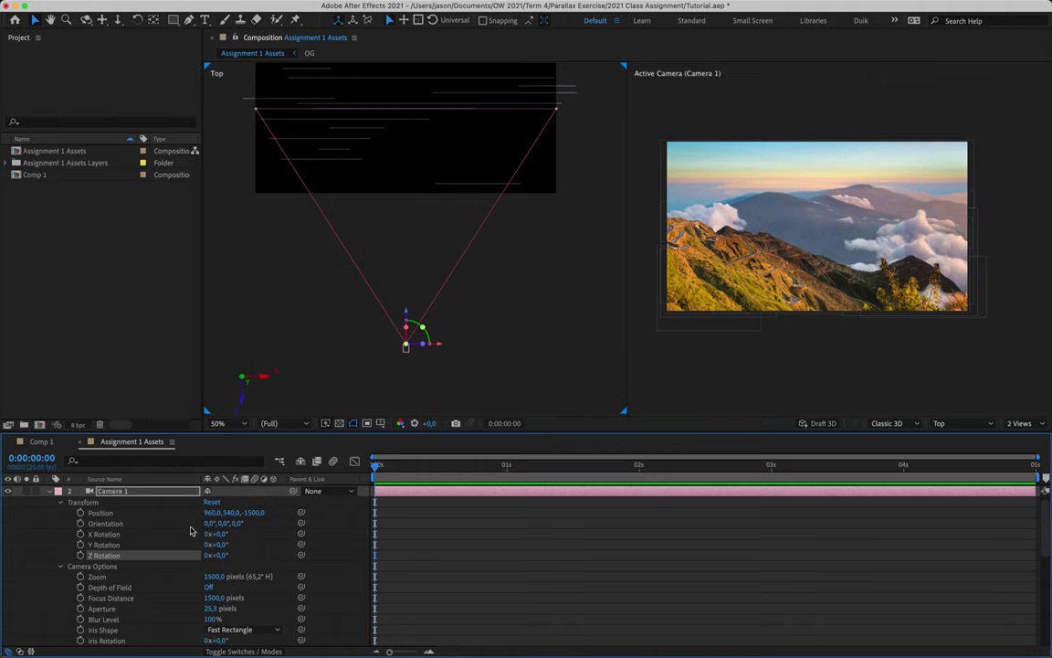
click(116, 524)
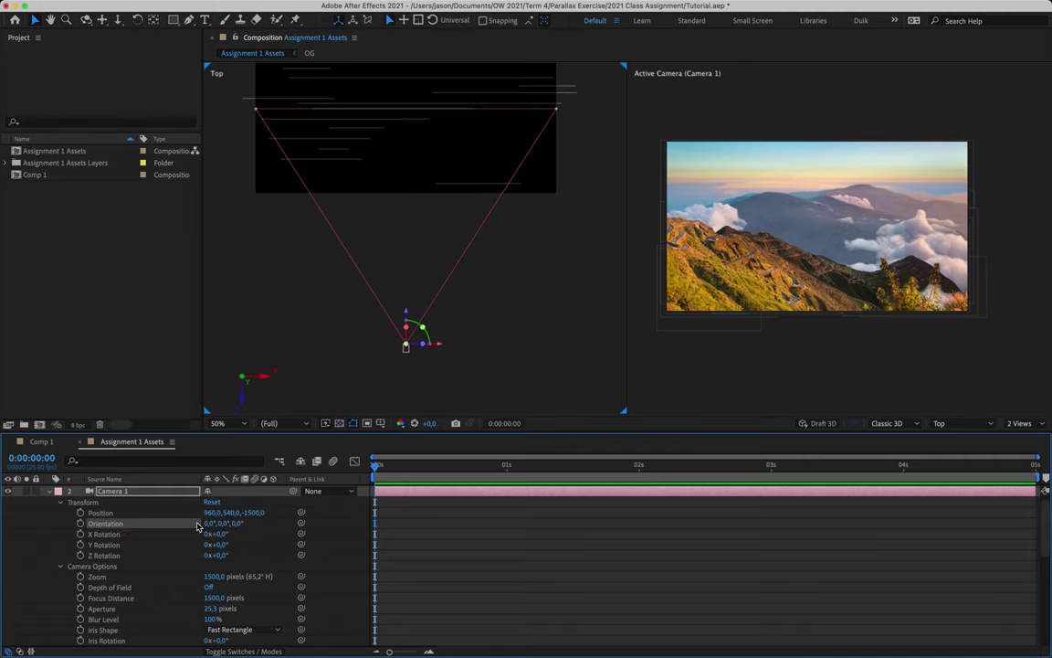
click(105, 535)
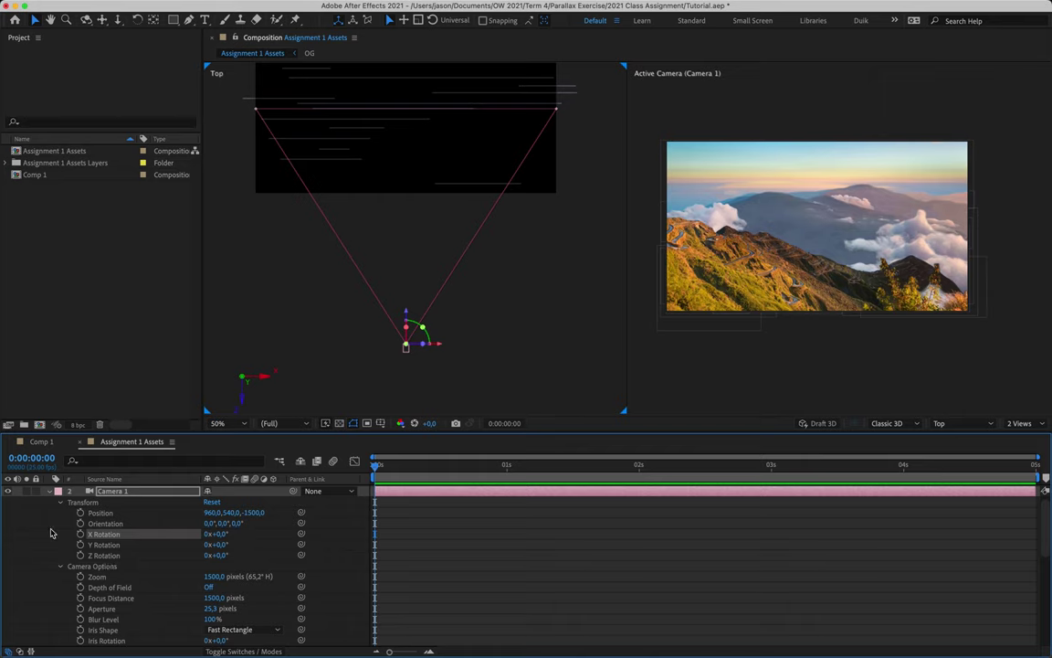
click(108, 553)
click(103, 535)
click(104, 544)
click(105, 554)
click(104, 534)
drag(216, 533, 241, 617)
Try raising Camera 1's Zoom value and undo each change.
scroll(156, 573, down, 5)
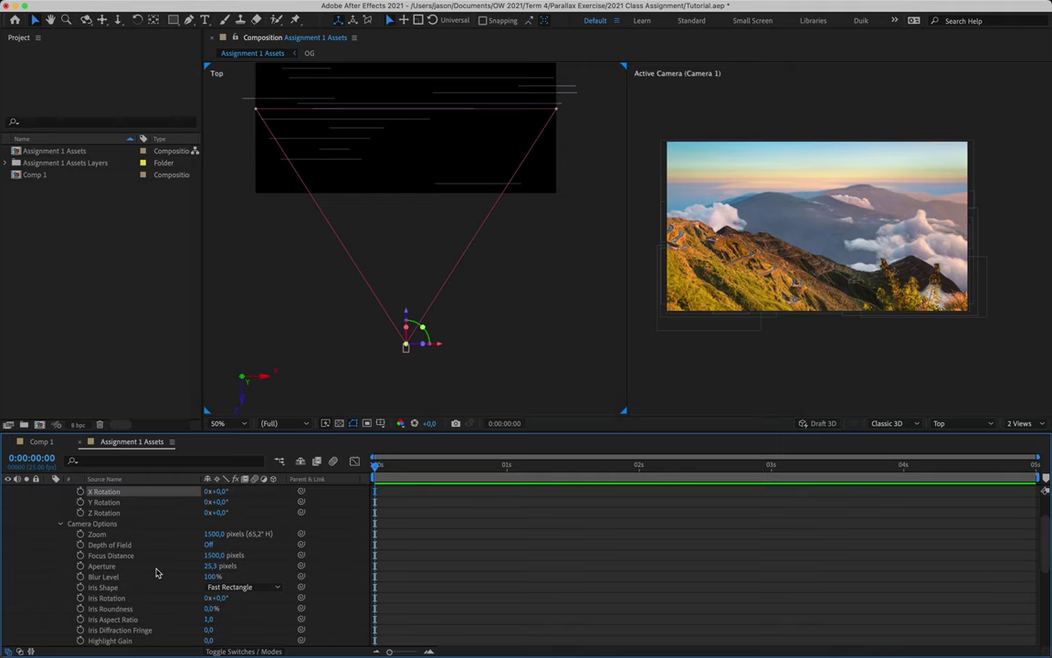
scroll(144, 548, down, 1)
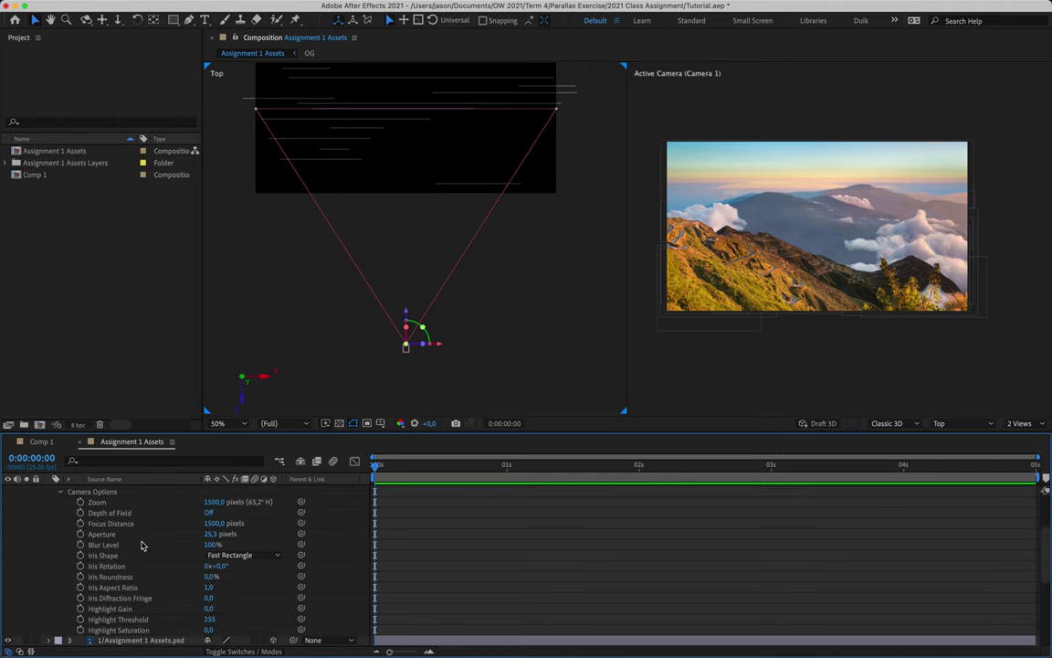
drag(204, 502, 330, 461)
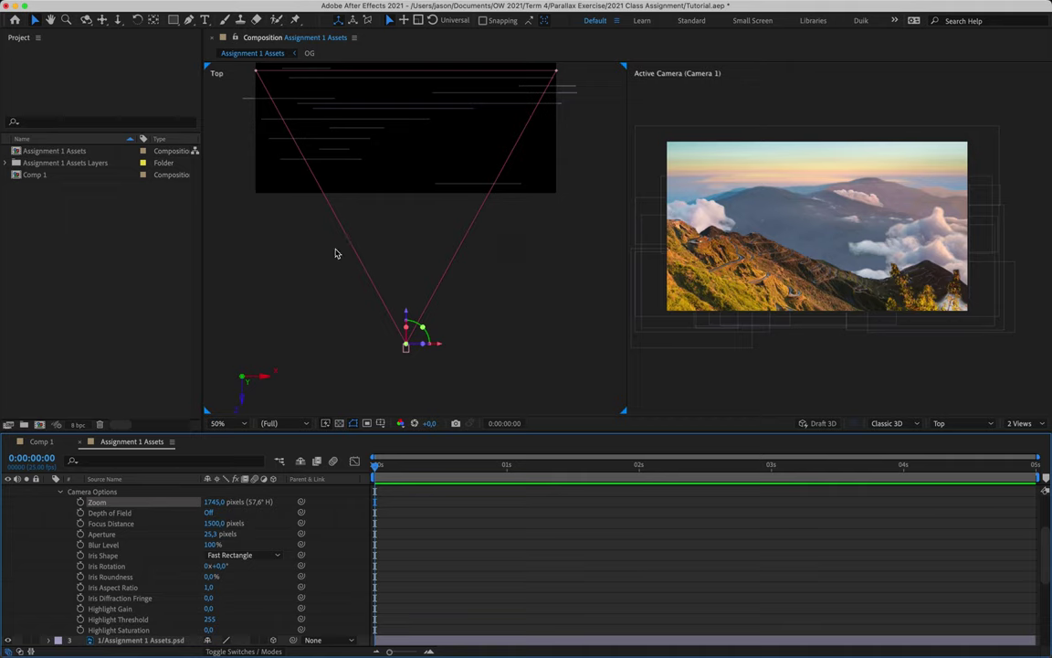
key(super+z)
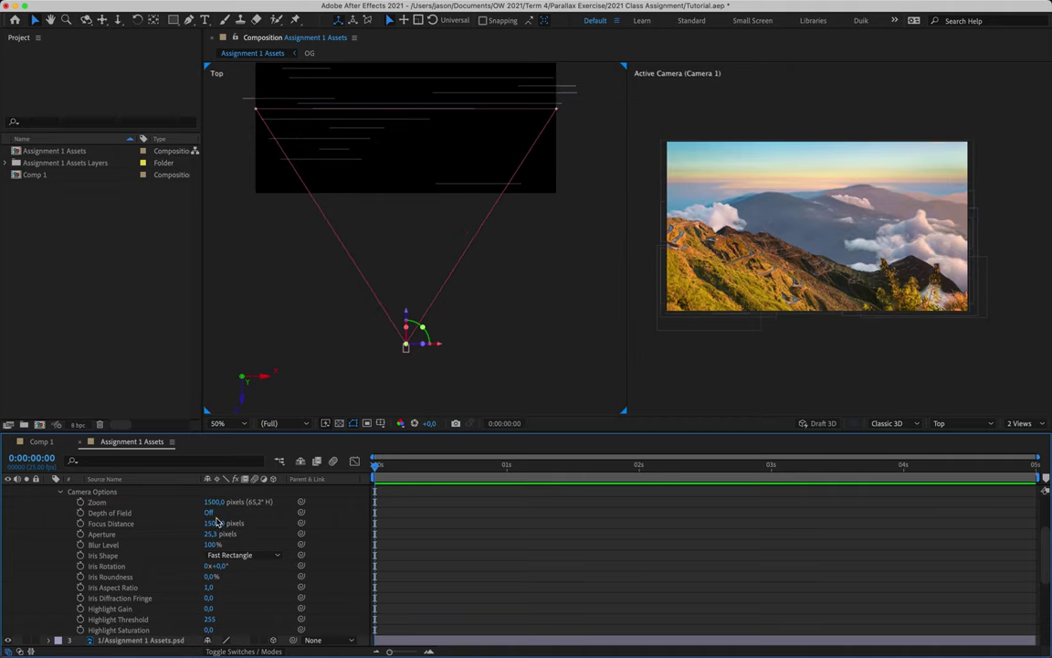
drag(214, 502, 407, 495)
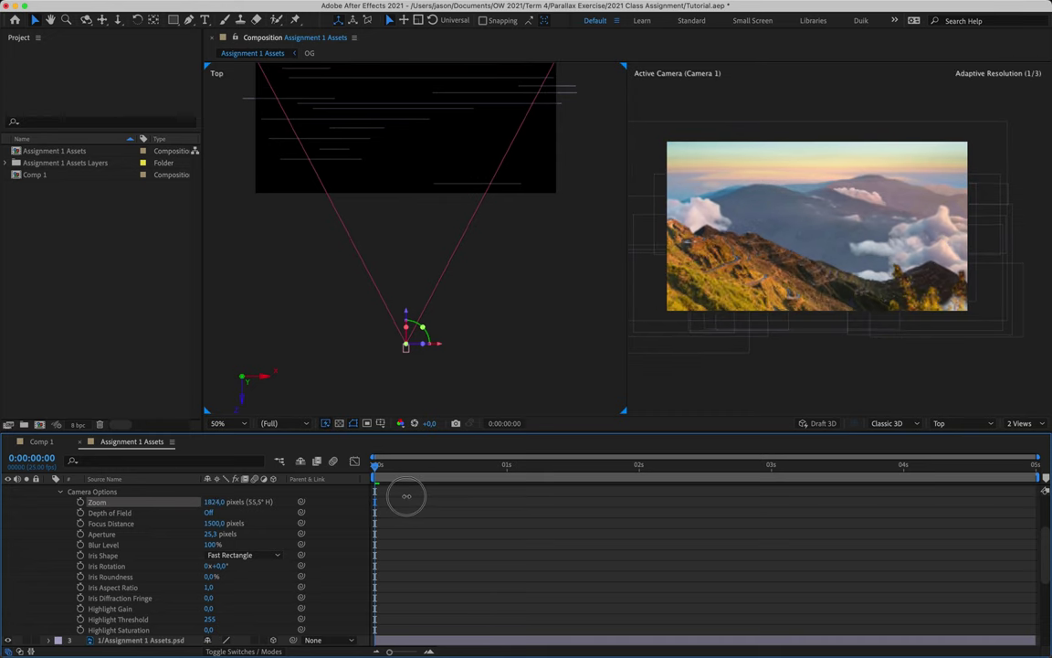
key(super+z)
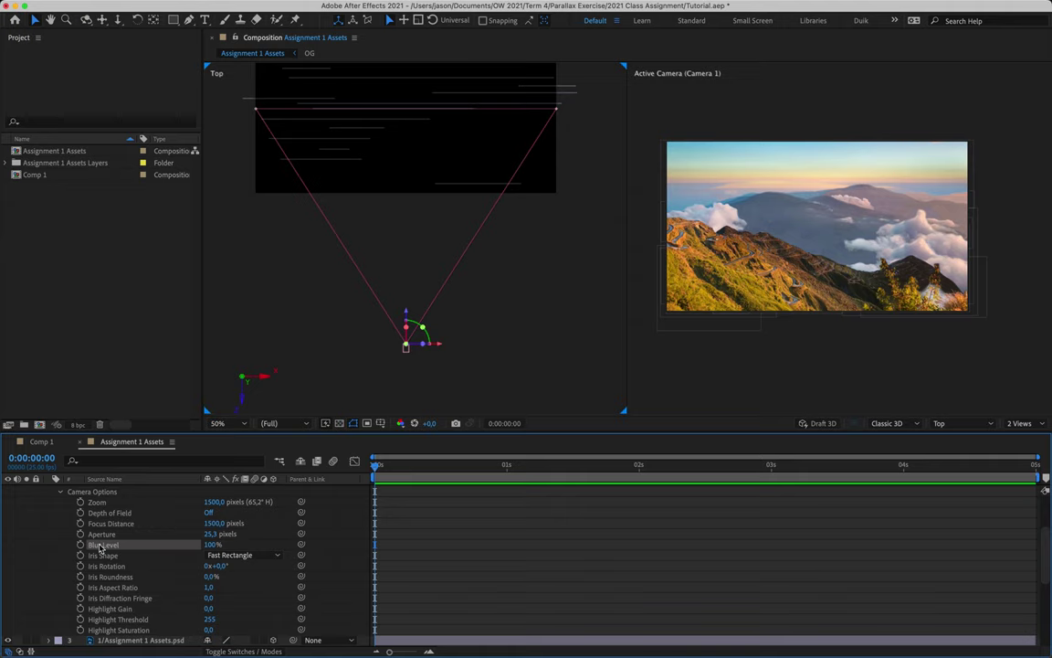
Select the camera options from Zoom to Blur Level, and collapse Camera 1's Camera Options group.
shift+click(104, 504)
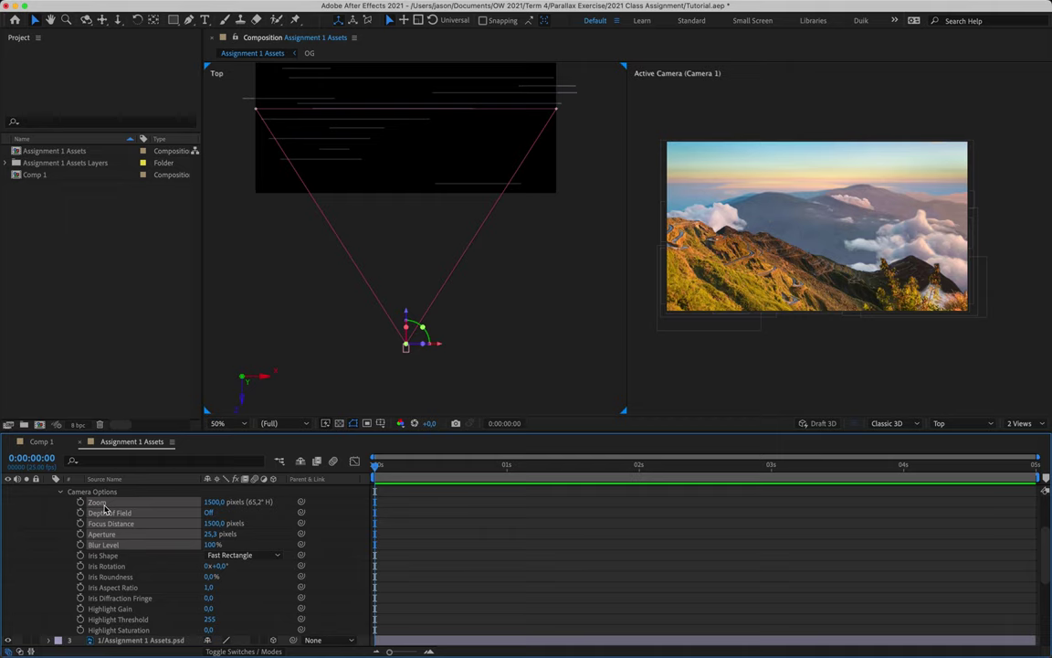
scroll(111, 526, up, 3)
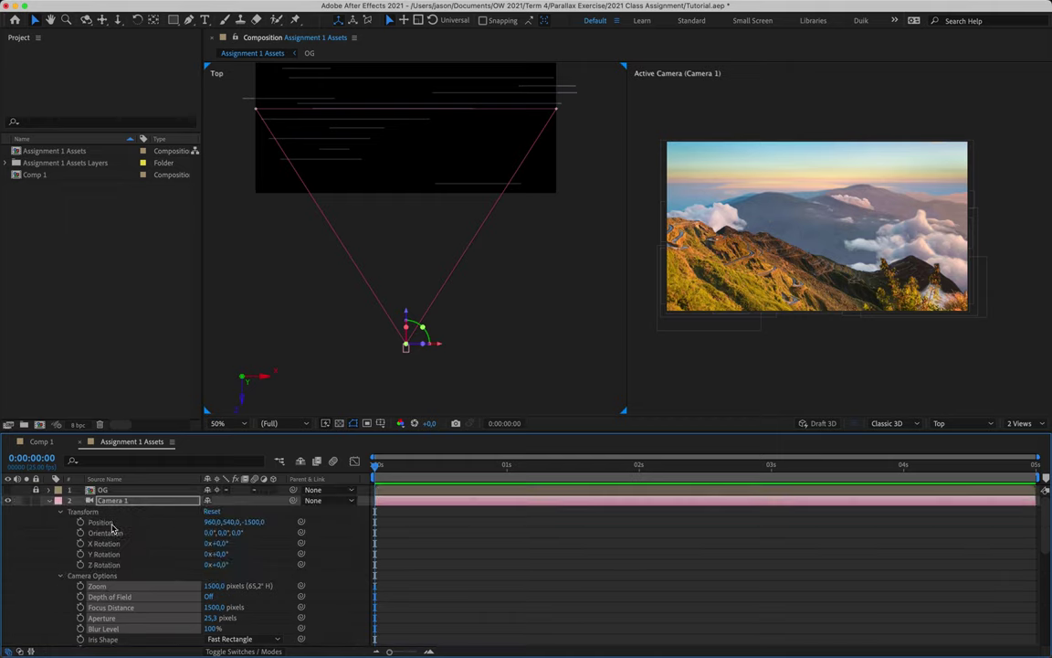
click(61, 576)
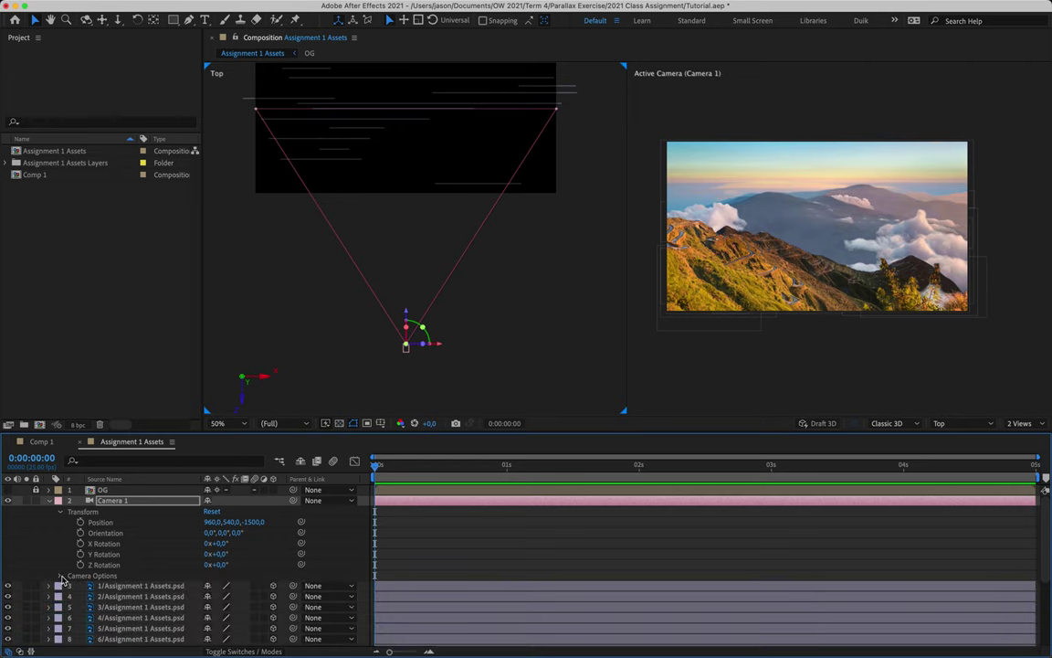
Move Camera 1 forward in the Top view to Z -1044 and enable Position keyframing at 0:00:00:00.
click(137, 504)
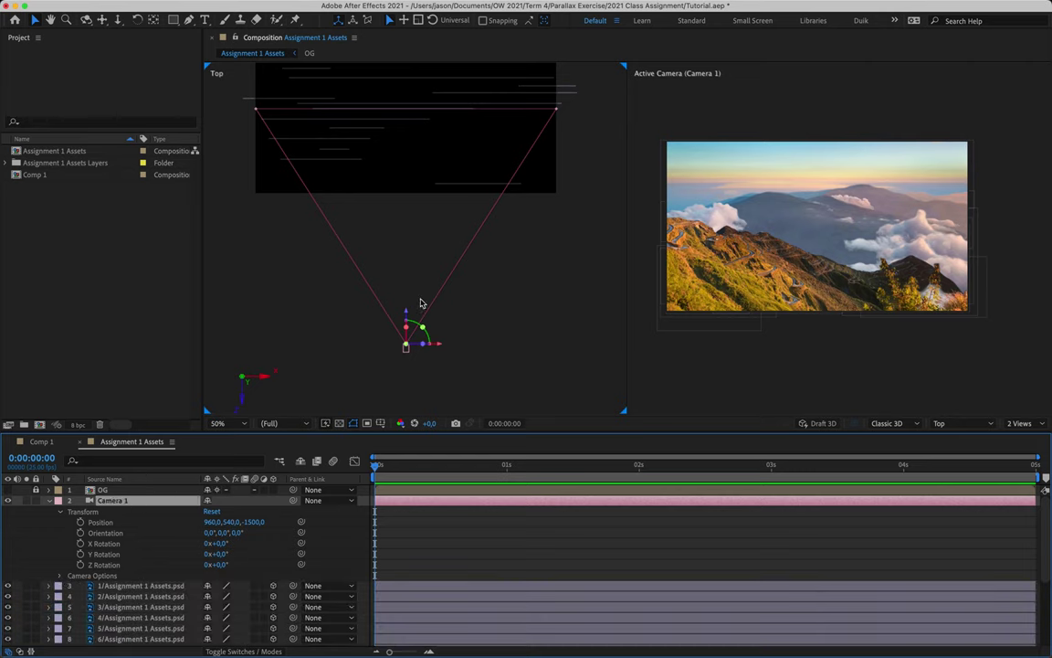
drag(405, 312, 408, 272)
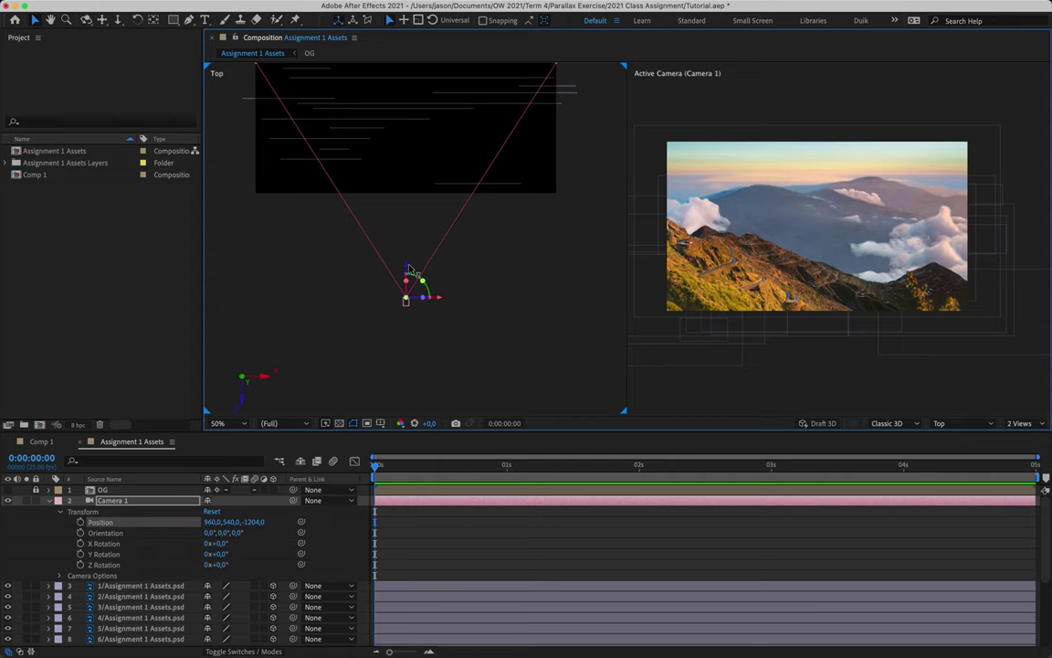
drag(410, 271, 405, 239)
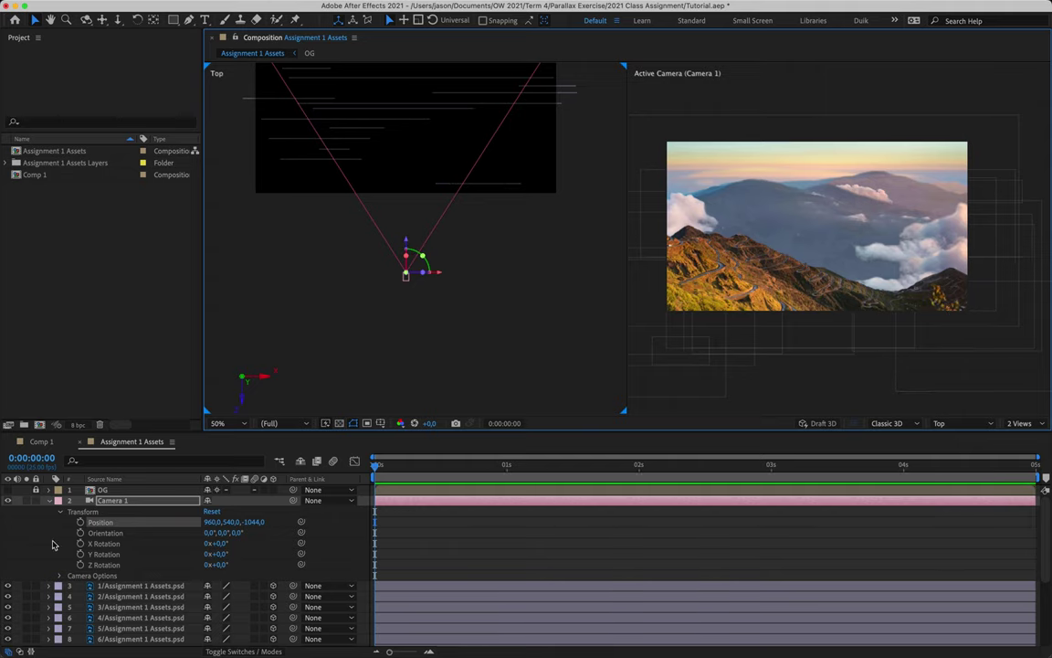
click(81, 521)
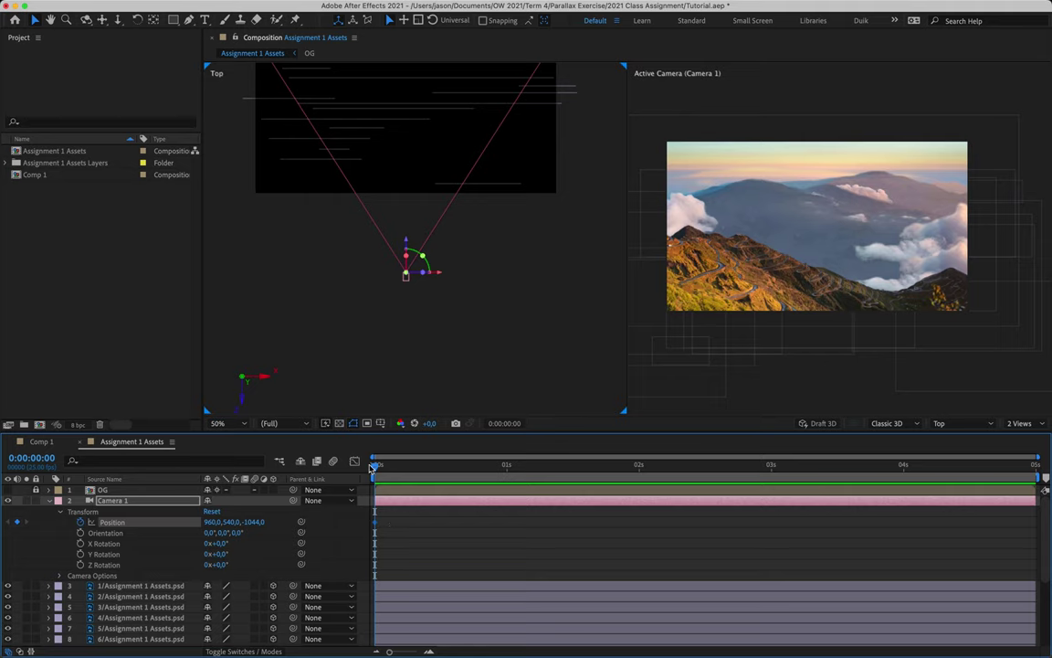
Pull Camera 1 straight back to Z -1444 at 0:00:04:24 in the Top view and preview the movement.
drag(376, 466, 1032, 464)
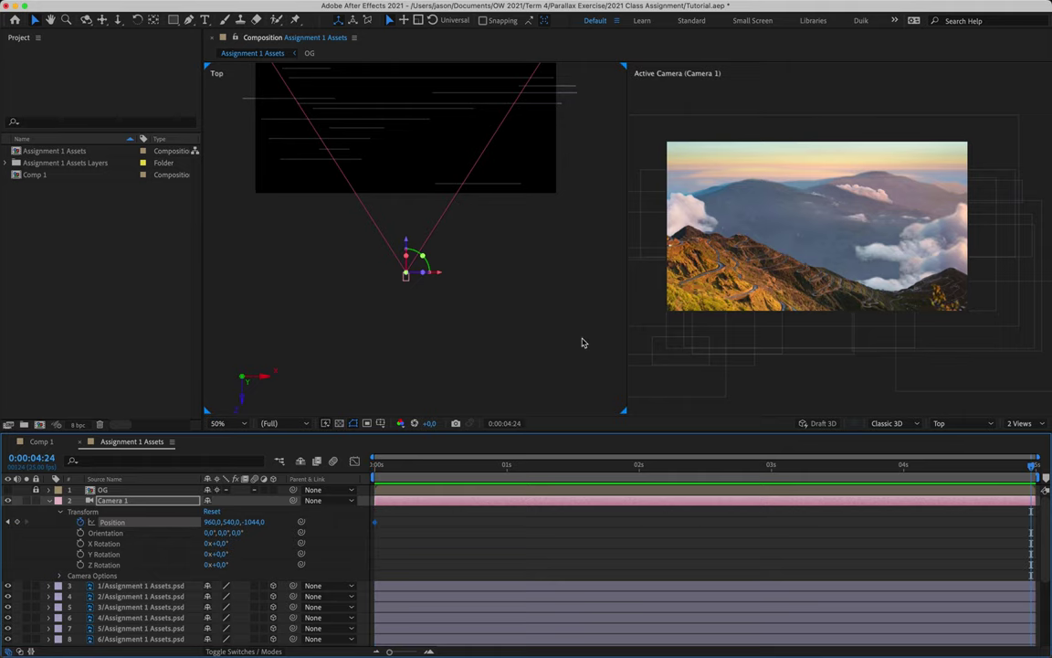
drag(407, 242, 408, 310)
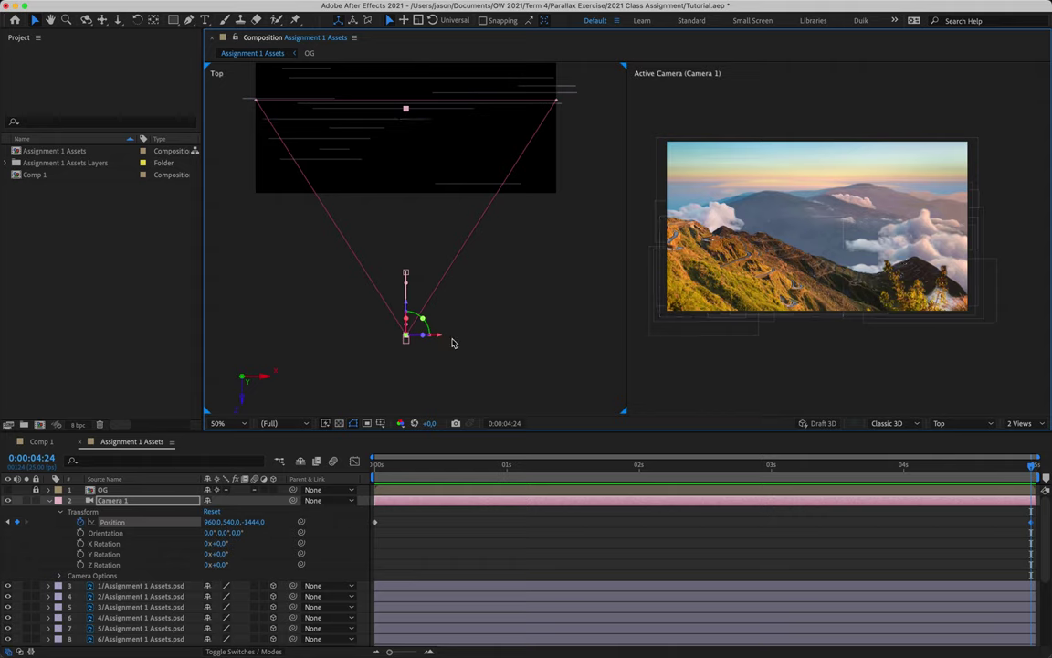
drag(425, 322, 418, 343)
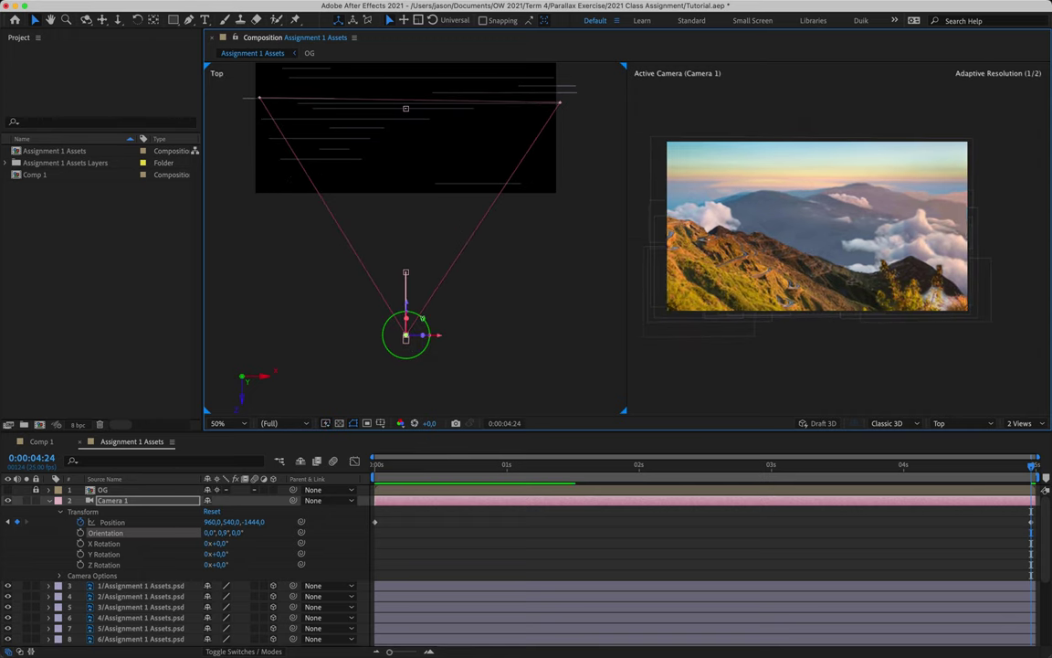
key(super+z)
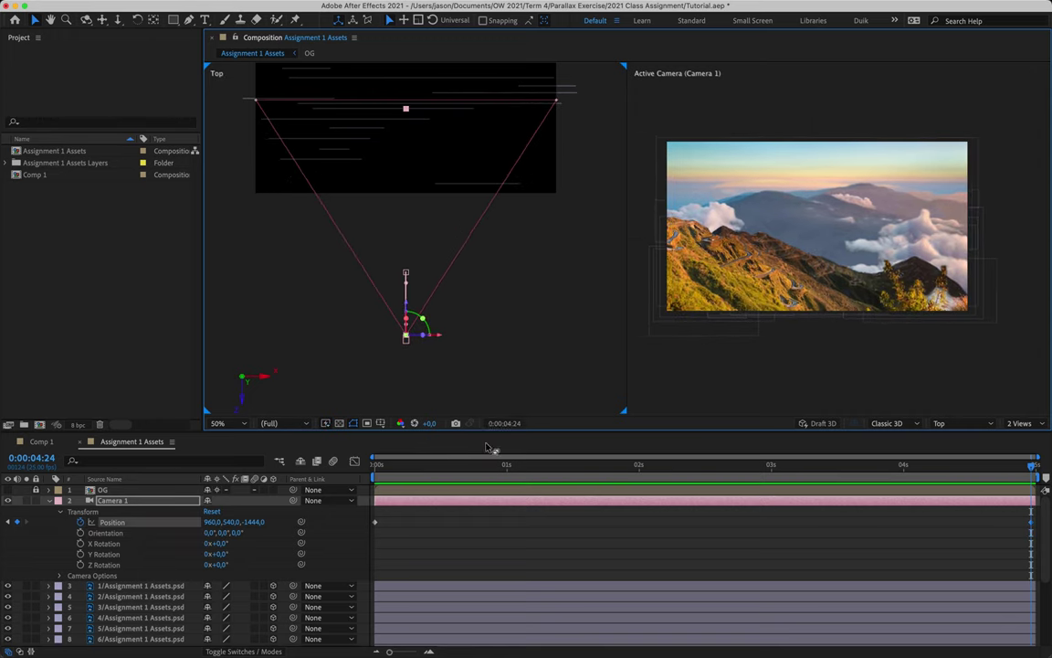
drag(435, 467, 815, 470)
key(space)
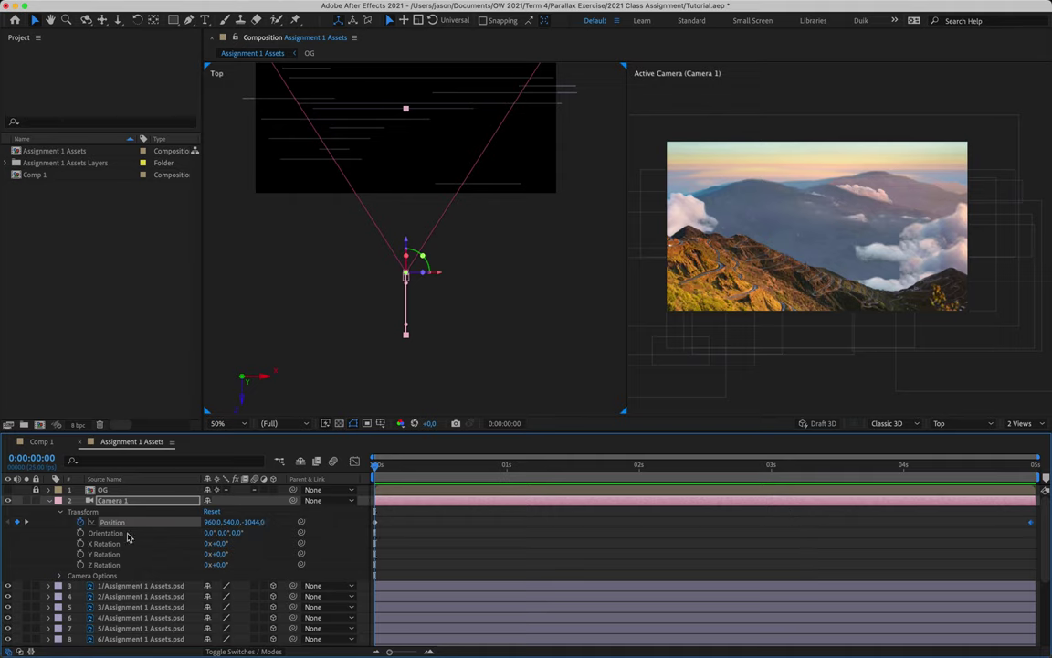
Set Camera 1's Y Position to 532 with both Position keyframes selected, and check the start and end frames.
drag(233, 523, 184, 518)
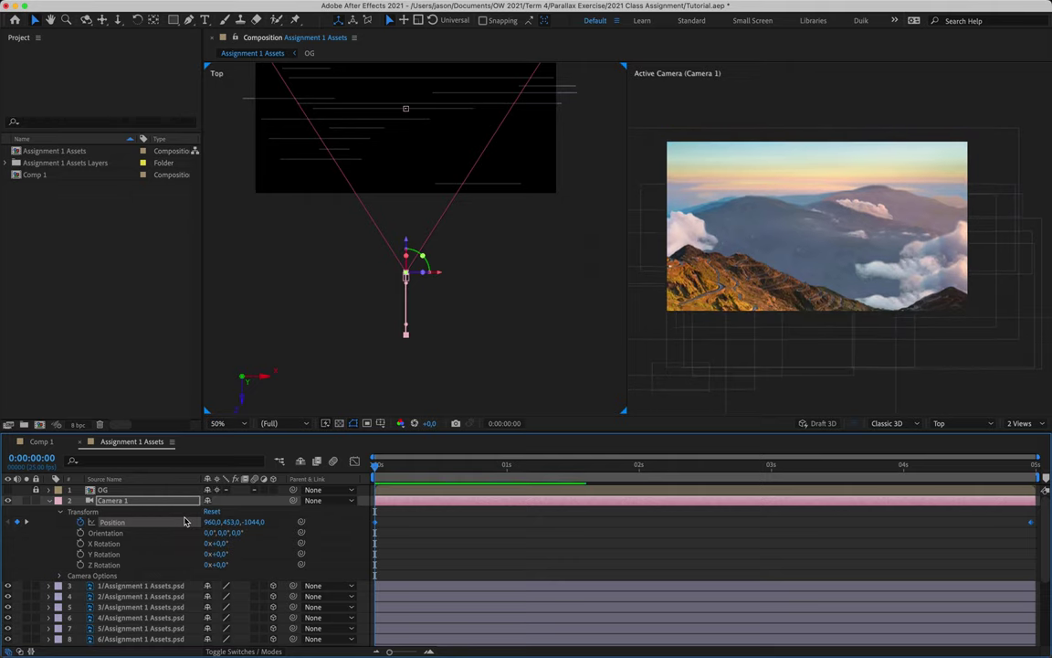
drag(637, 476, 1047, 486)
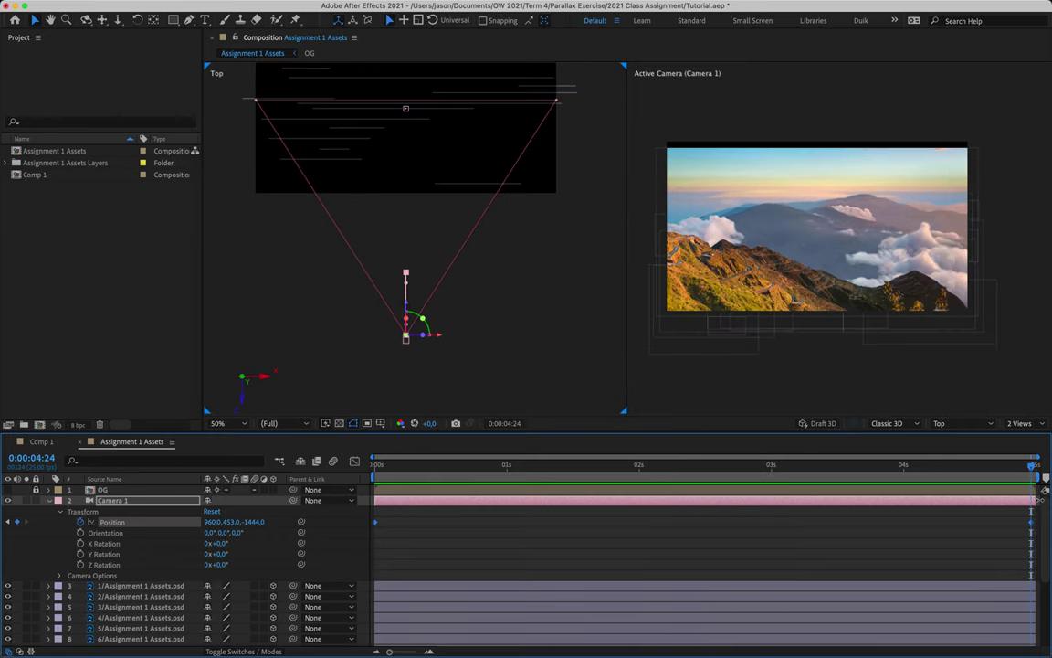
click(229, 522)
drag(229, 522, 276, 525)
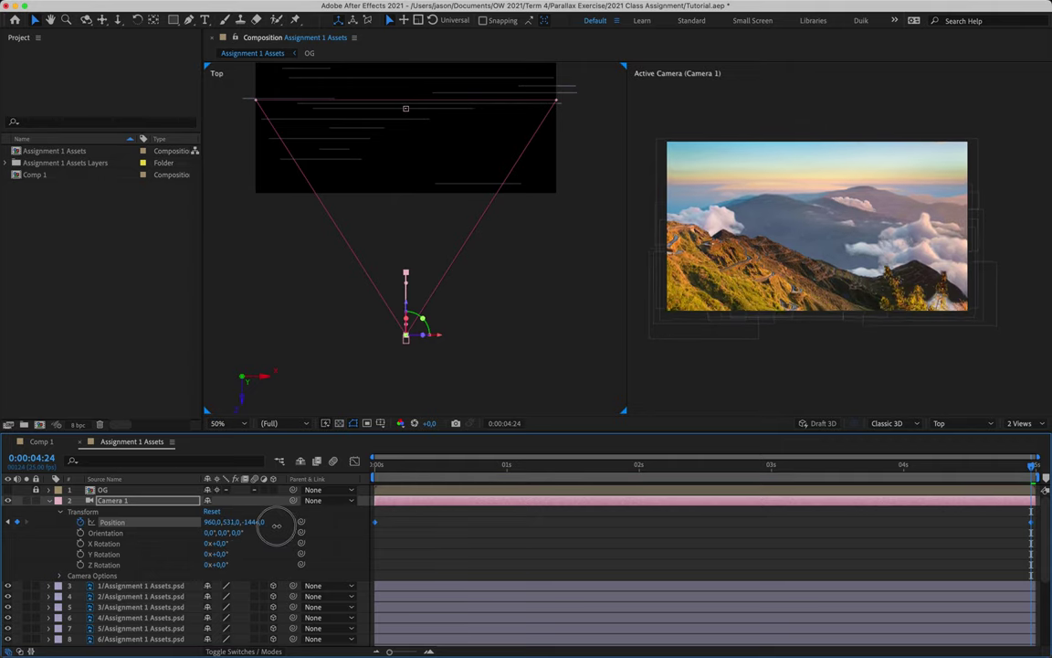
click(418, 466)
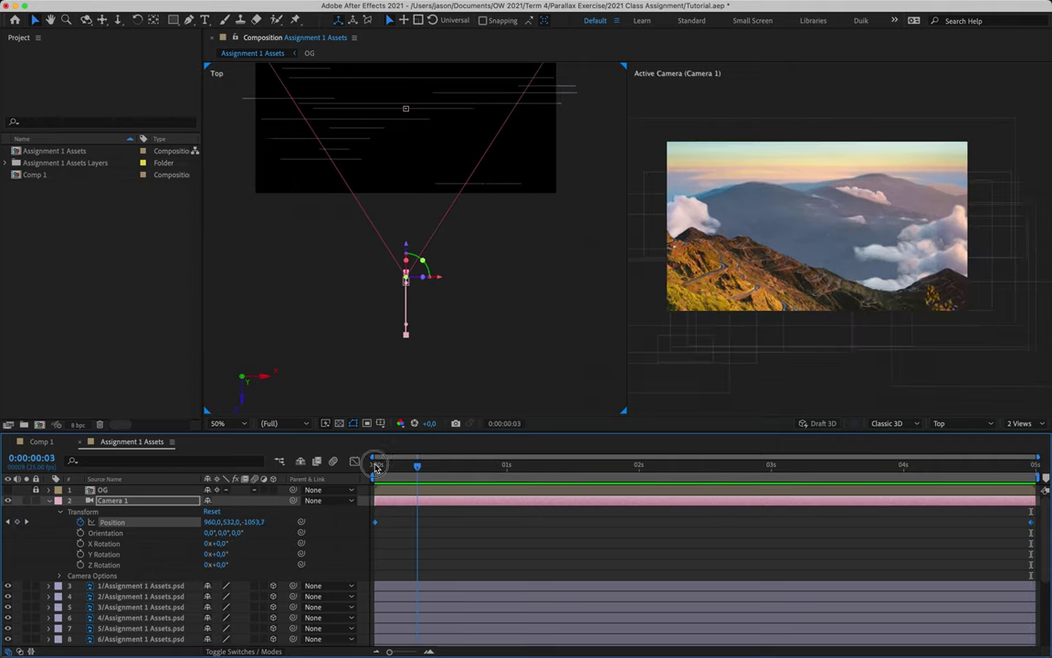
key(End)
key(Home)
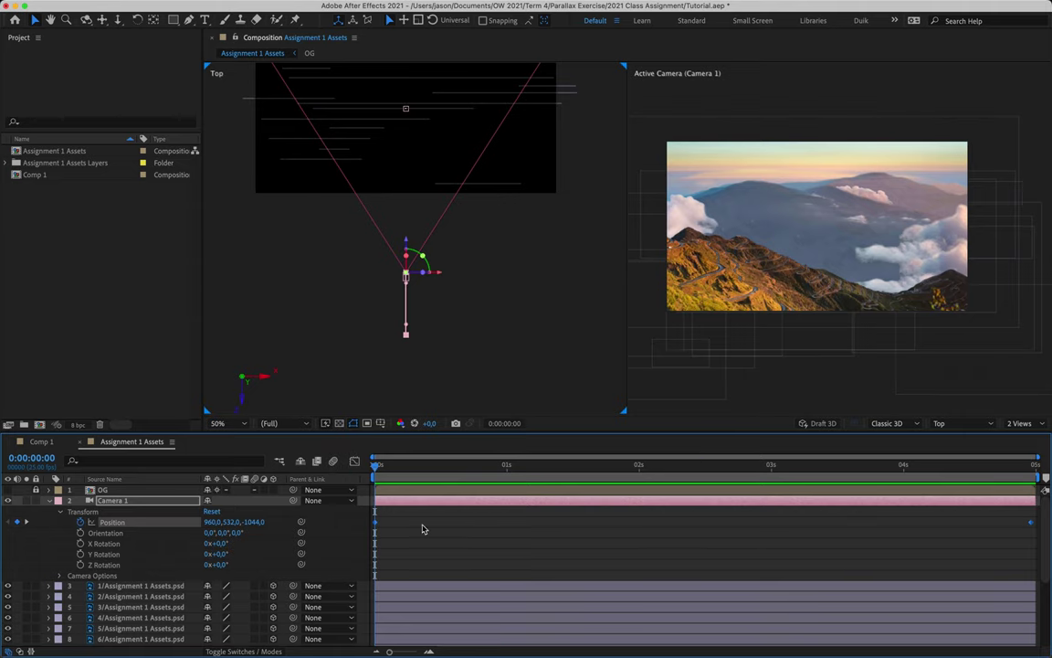
Select only the first Position keyframe of Camera 1, set its Y Position to 394 and preview the animation.
click(375, 526)
drag(226, 523, 169, 522)
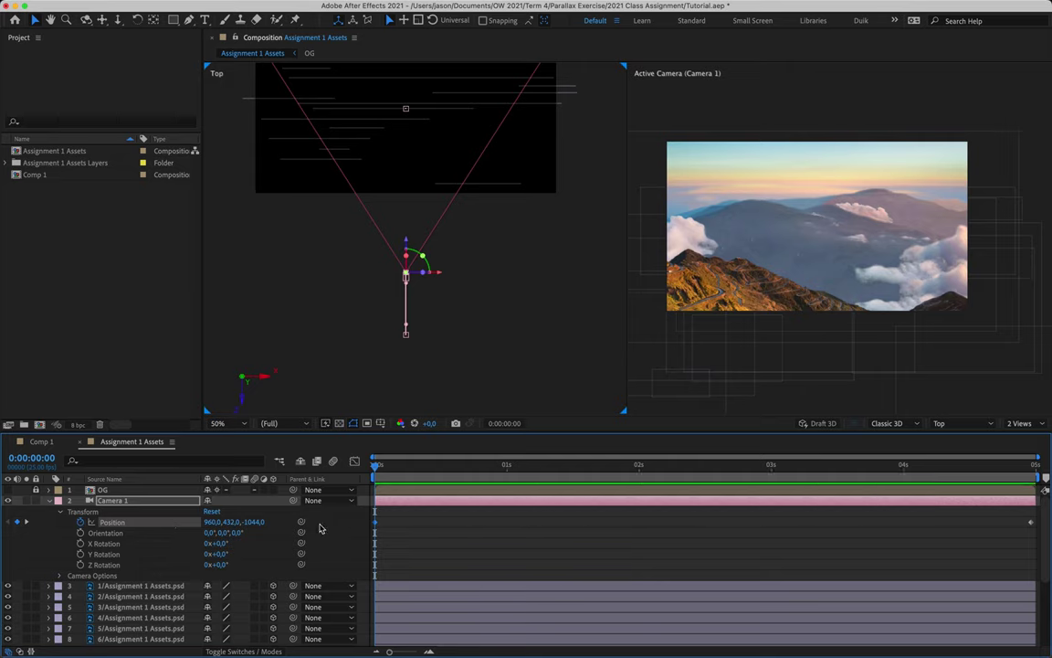
drag(228, 523, 204, 522)
drag(391, 467, 1046, 477)
key(space)
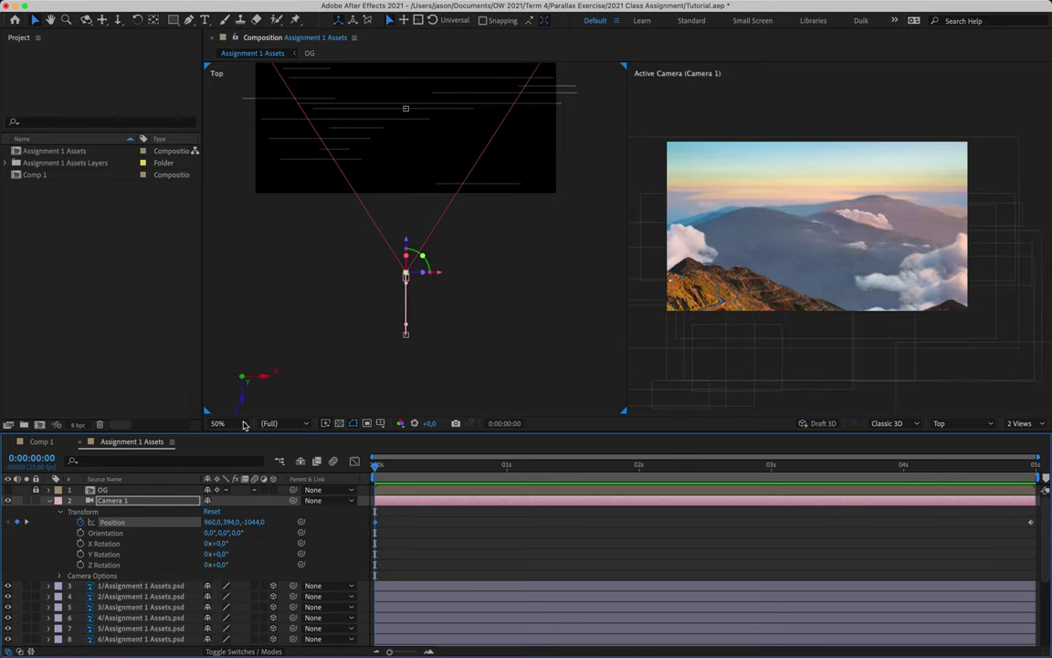
Add X Rotation and Y Rotation keyframes to Camera 1 at 0:00:00:00 and 0:00:04:24, and return to the first frame.
click(81, 543)
click(80, 554)
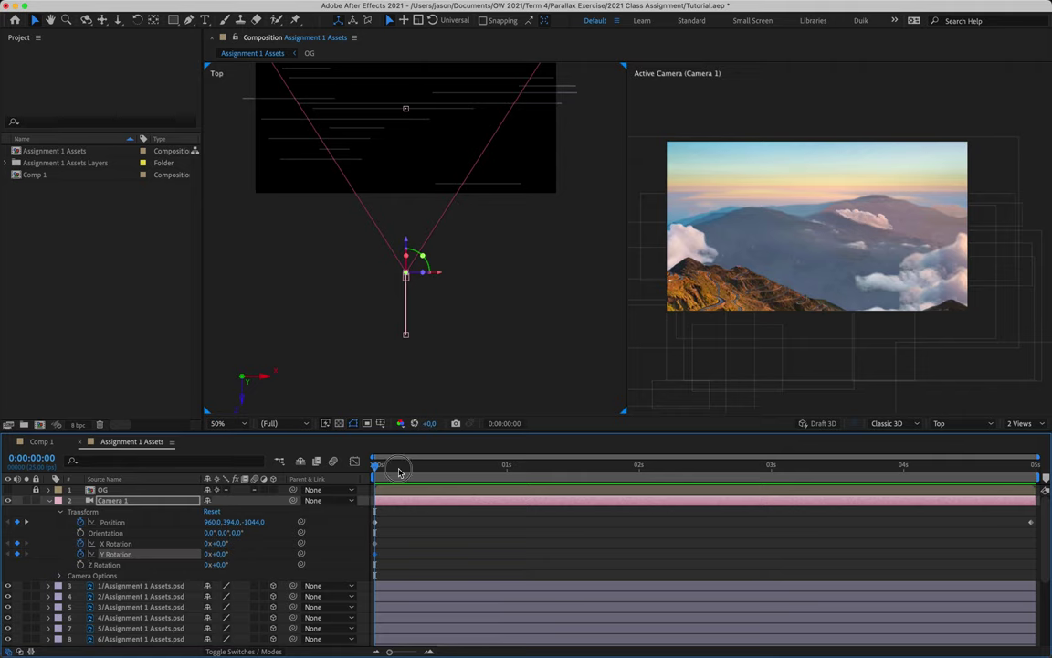
drag(376, 469, 1040, 457)
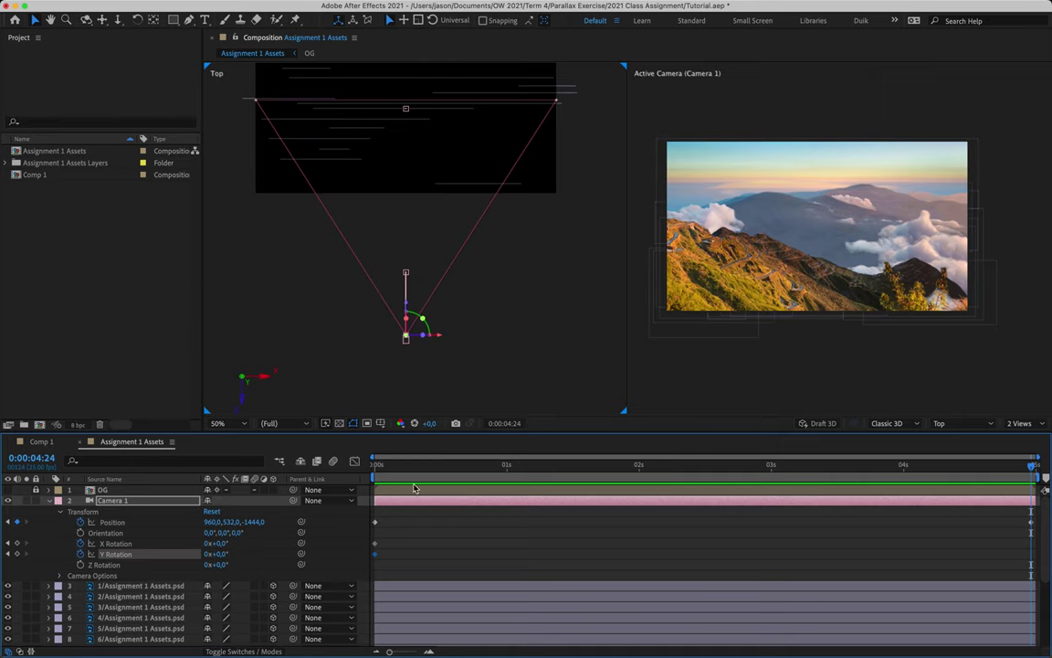
click(16, 542)
click(16, 553)
click(375, 464)
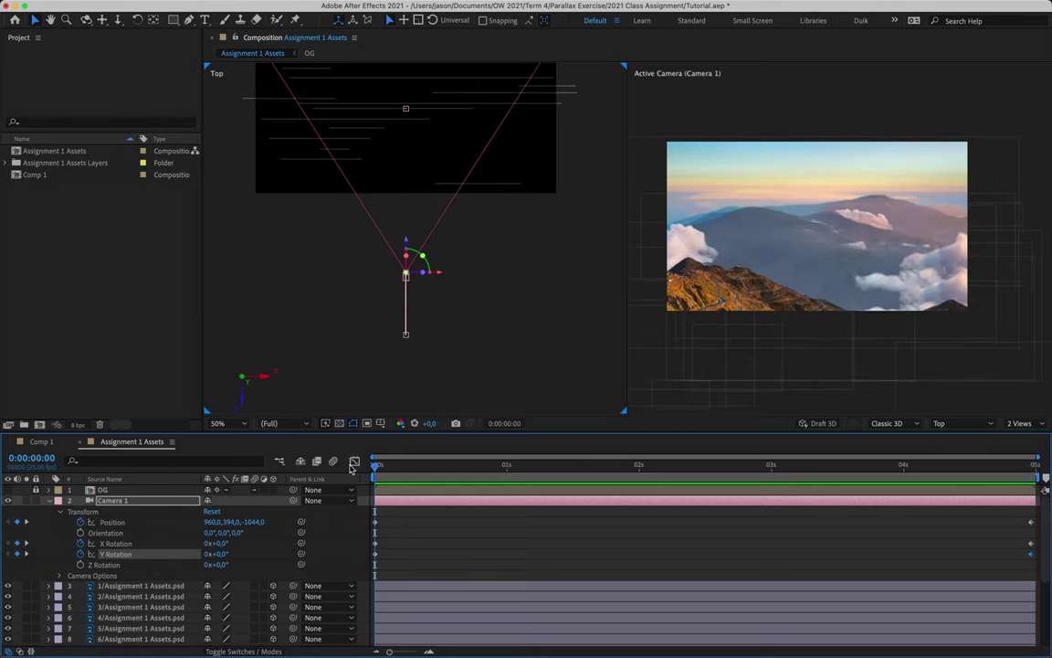
Set Camera 1's X Rotation to -10° on the first keyframe at 0:00:00:00.
click(403, 543)
click(376, 544)
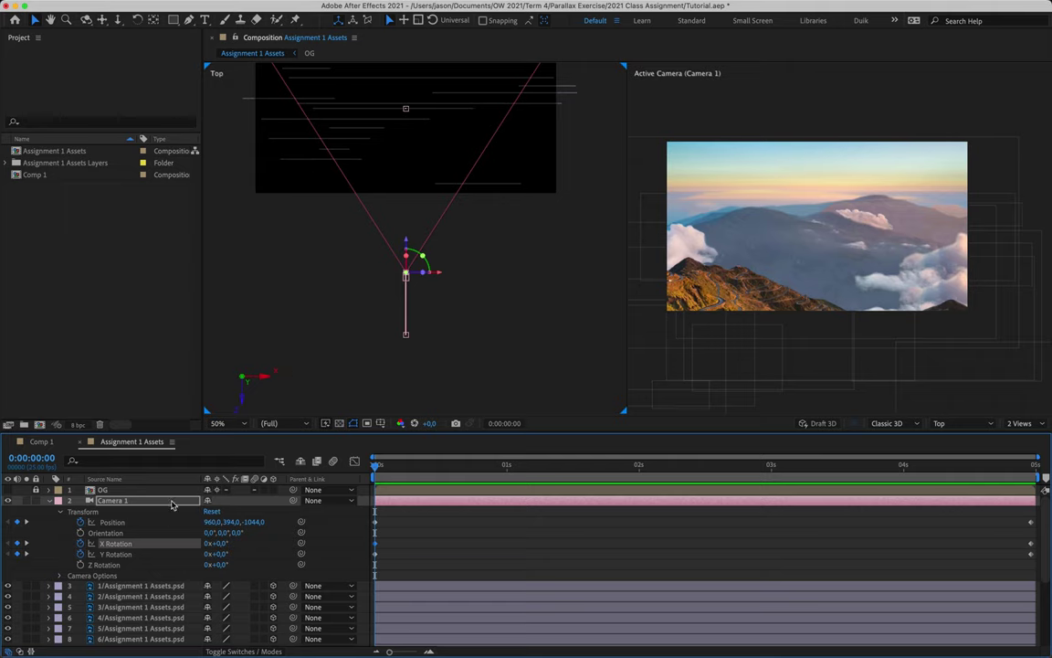
mouse_move(217, 543)
mouse_down()
mouse_move(230, 544)
mouse_move(212, 543)
mouse_up()
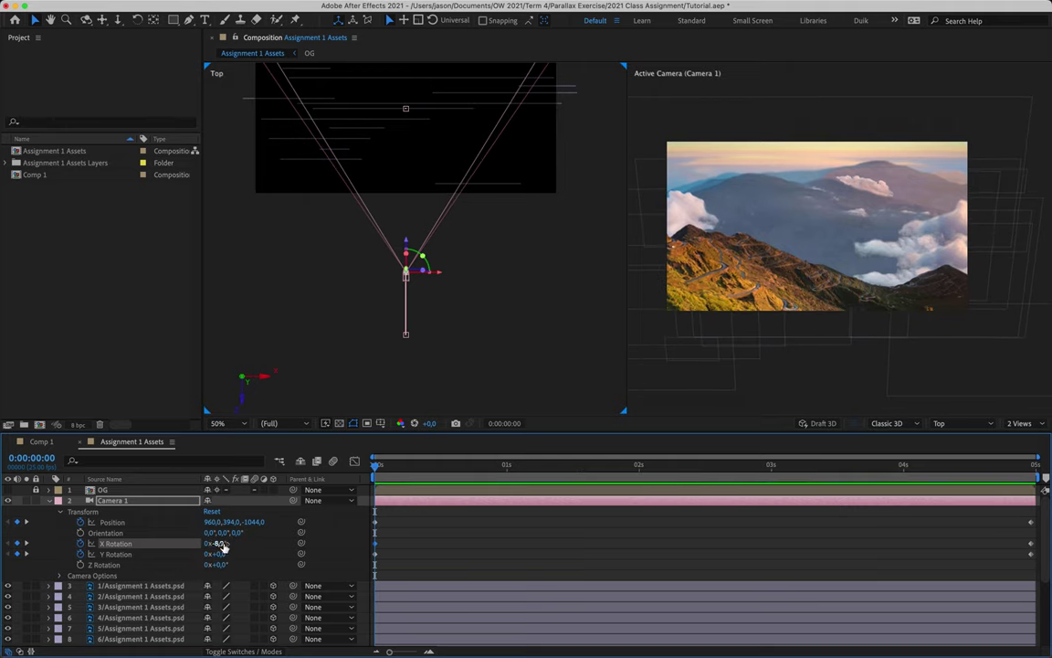
click(219, 544)
key(Return)
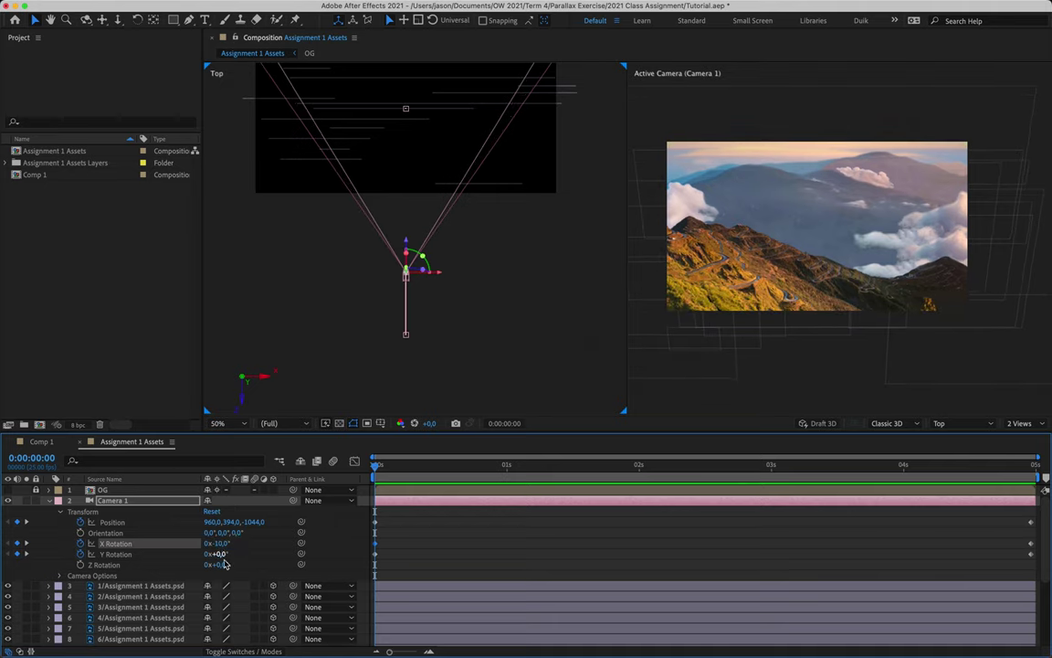
Set Camera 1's Y Rotation to 5° and X Rotation to -5° at the first frame, and preview the movement.
drag(220, 554, 226, 555)
click(223, 543)
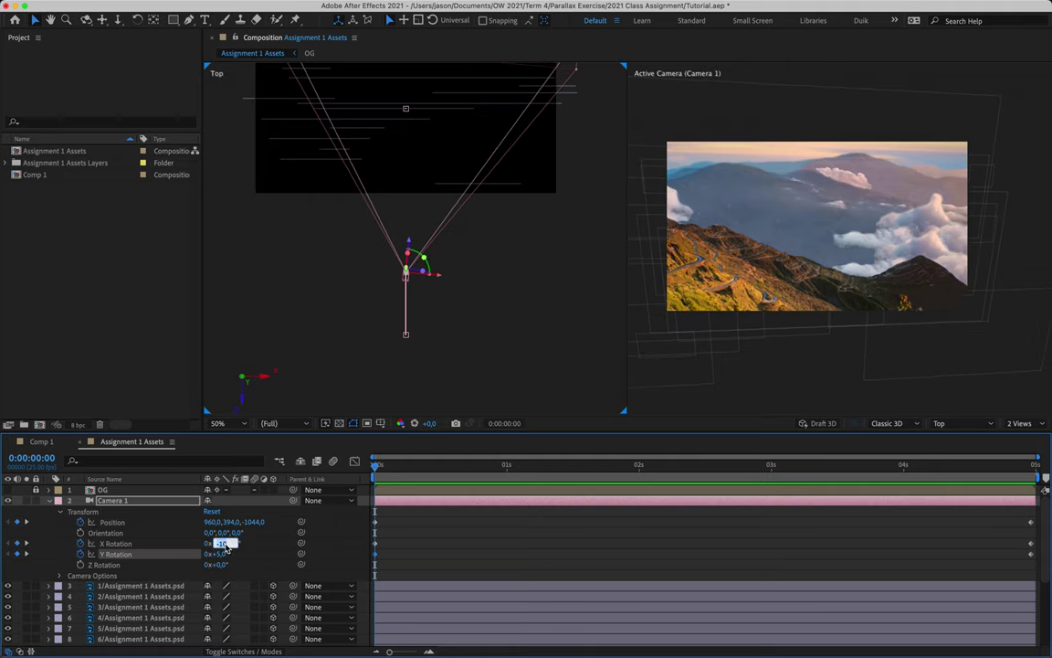
text(-5)
key(Return)
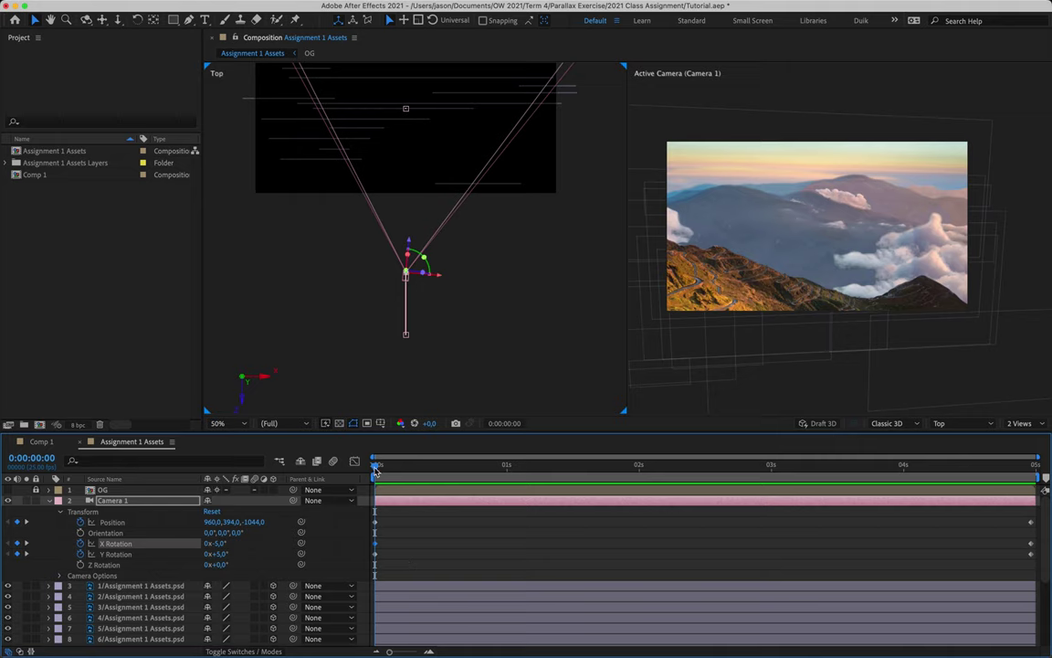
key(space)
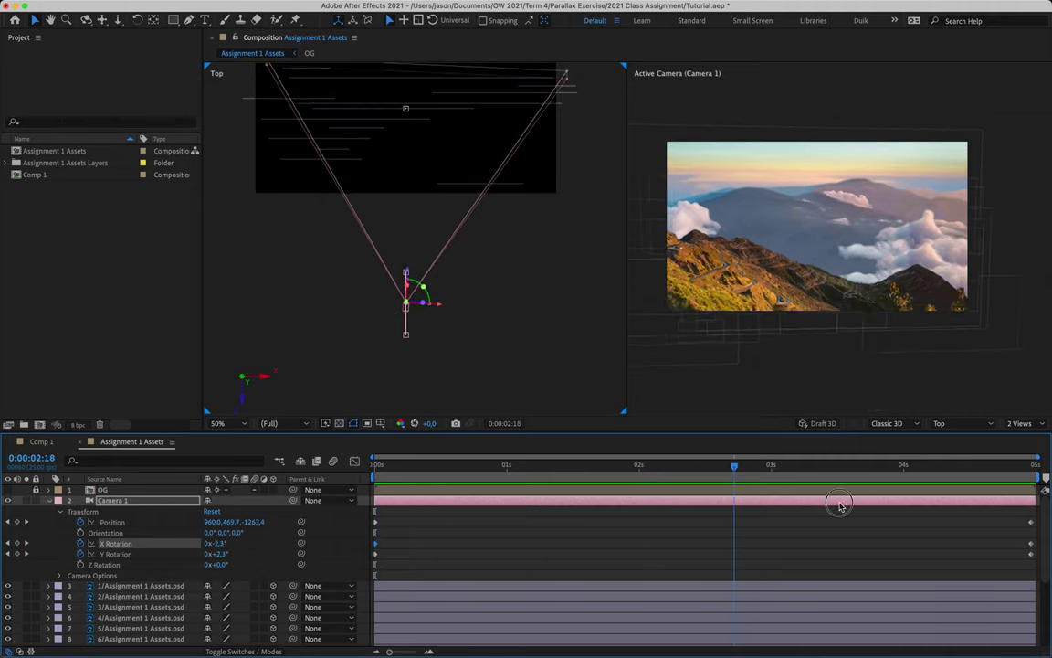
click(951, 499)
drag(974, 467, 628, 465)
Set Camera 1's X Rotation to 2° and its Y Position to 599 at 0:00:04:24.
key(End)
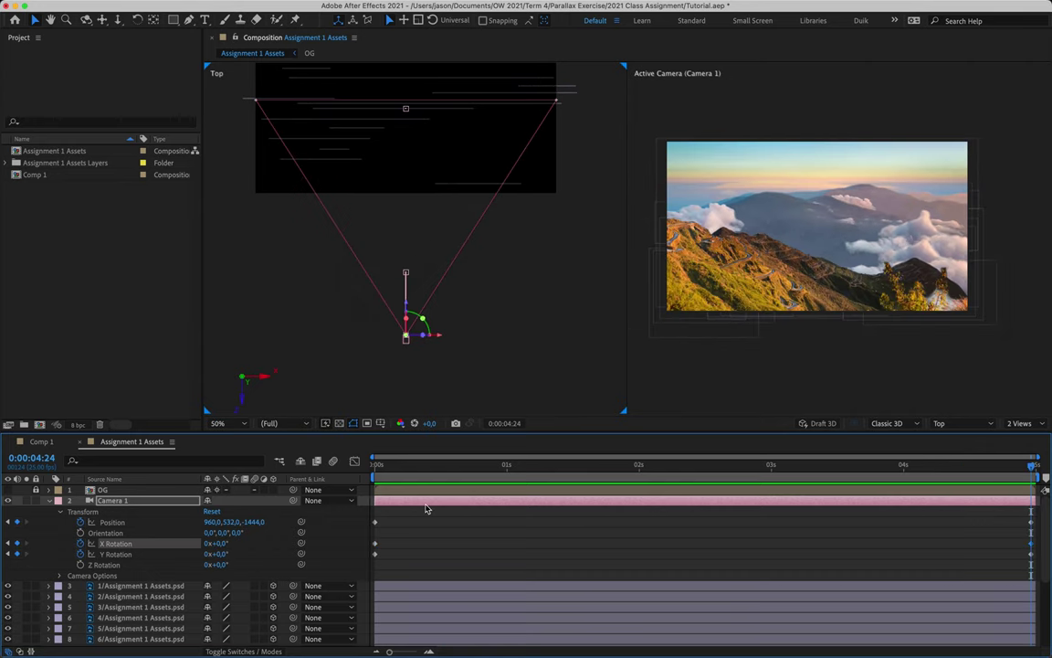
click(222, 544)
text(2)
key(Return)
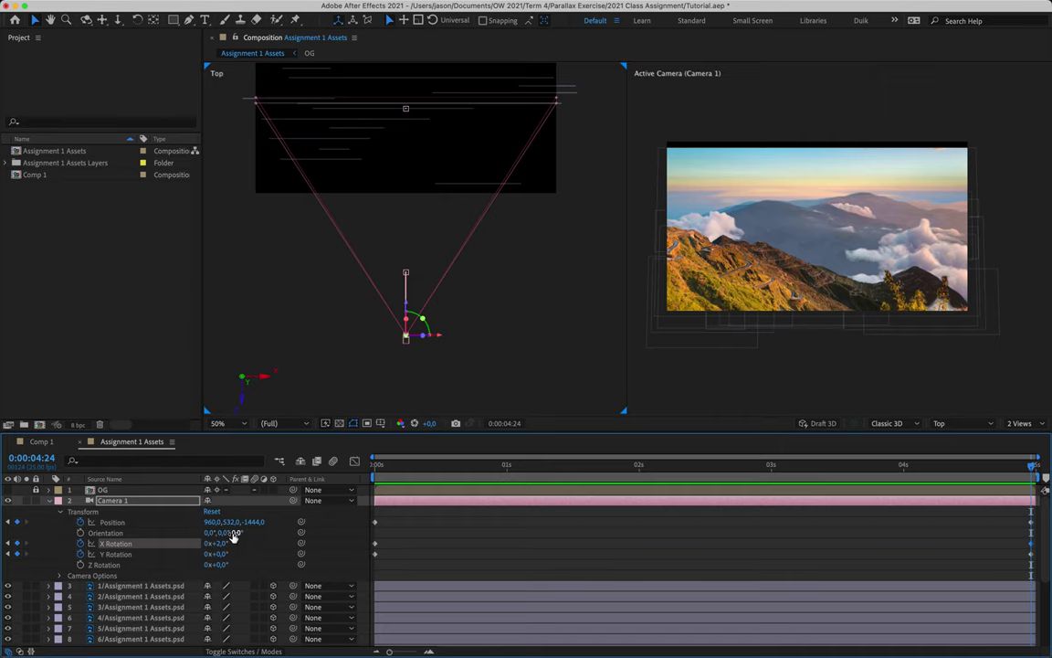
drag(234, 528, 289, 501)
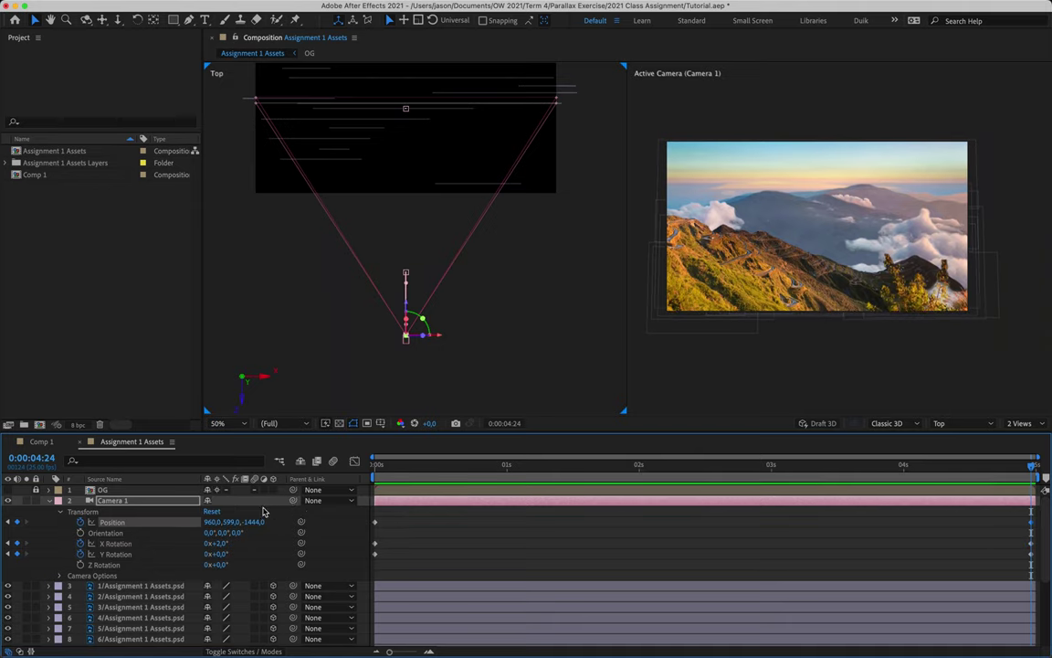
Set Camera 1's Y Rotation to -2° at the last frame, shift it sideways to about X 1004, and scrub through the animation.
click(219, 554)
text(-2)
key(Return)
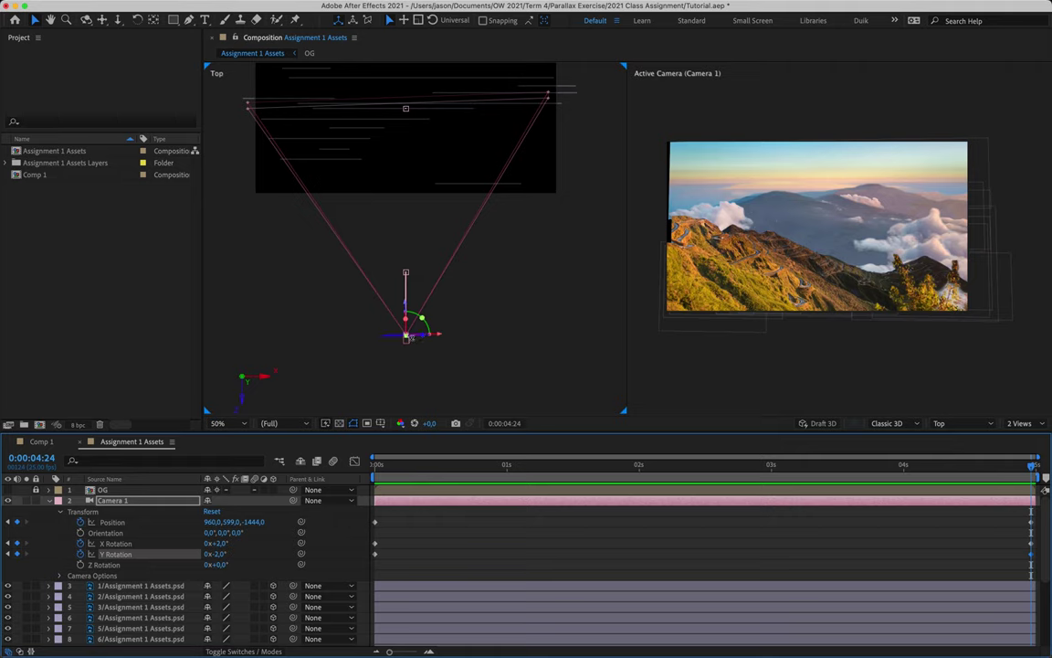
drag(442, 340, 448, 339)
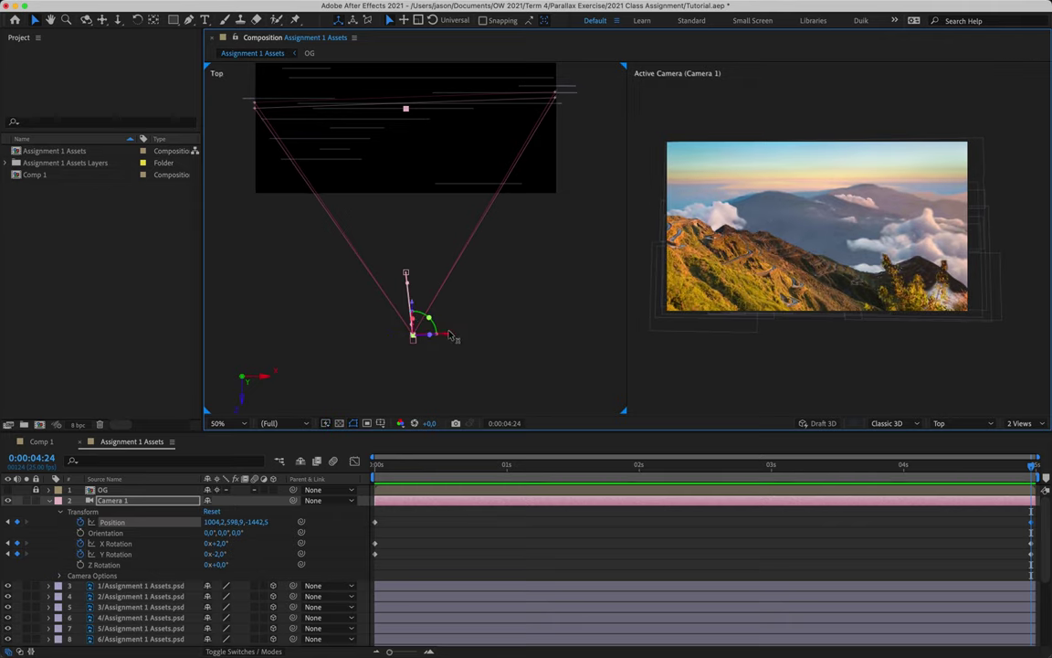
drag(786, 464, 1046, 472)
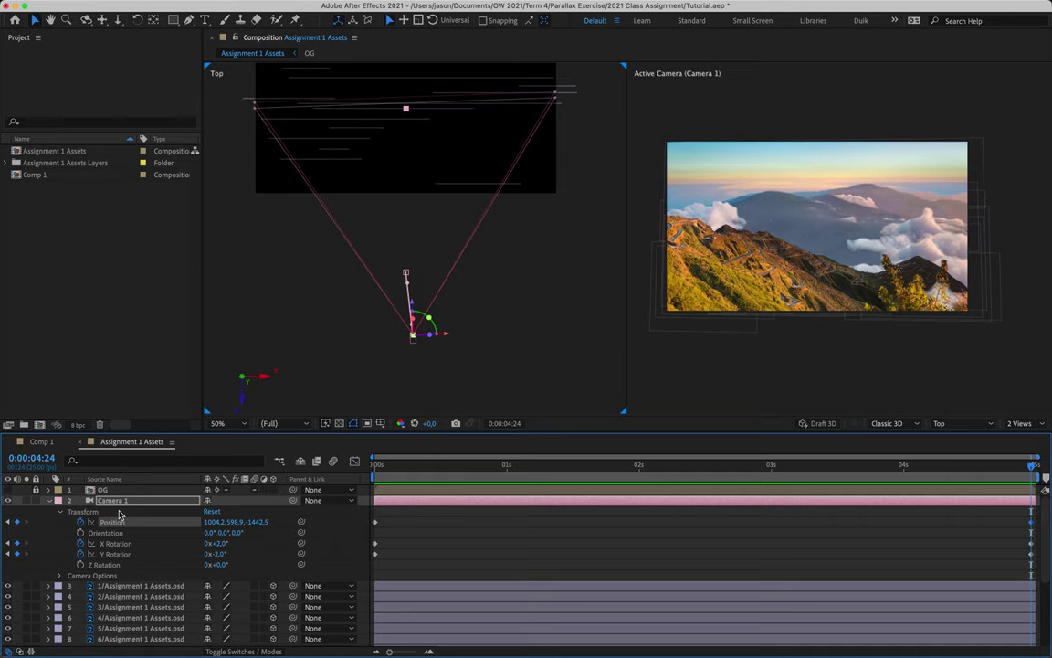
Save the project over the existing Tutorial.aep in the 2021 Class Assignment folder.
key(super+shift+s)
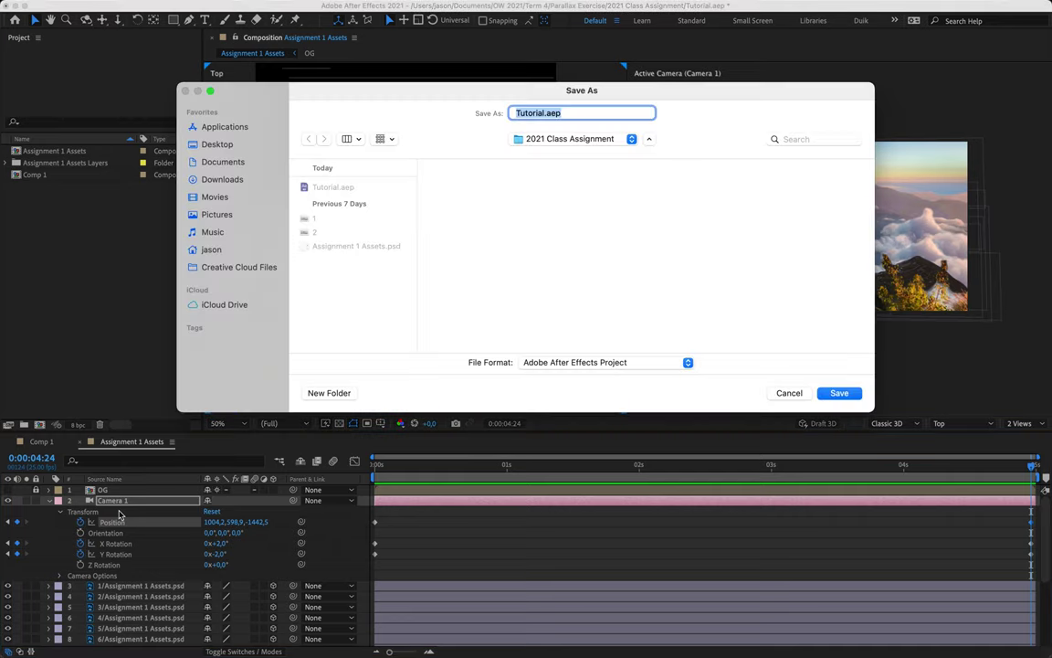
click(337, 192)
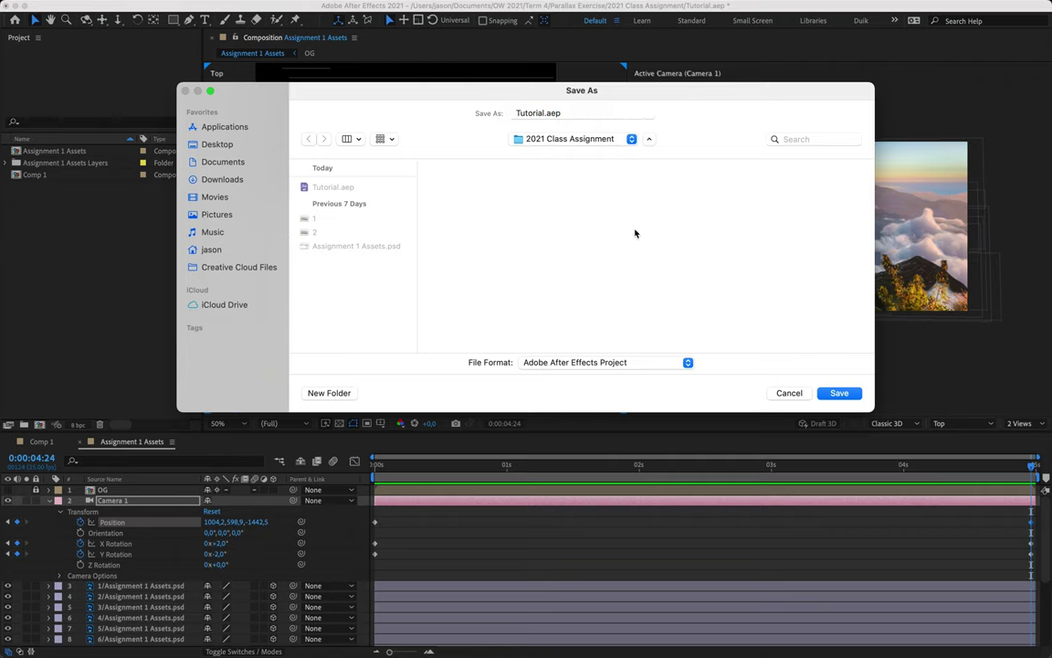
key(Return)
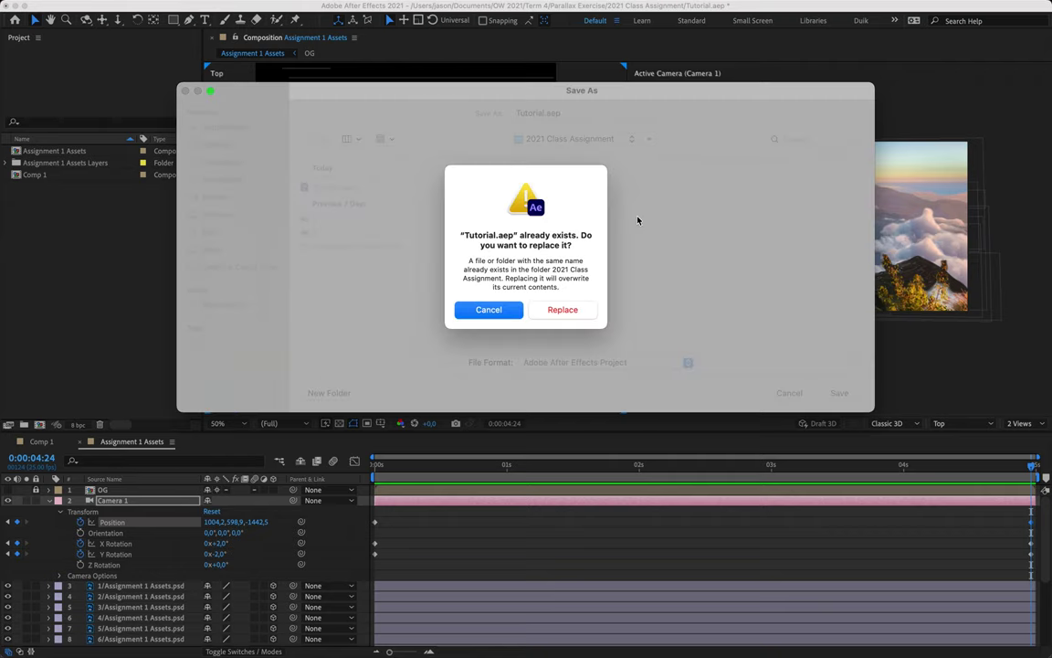
click(559, 309)
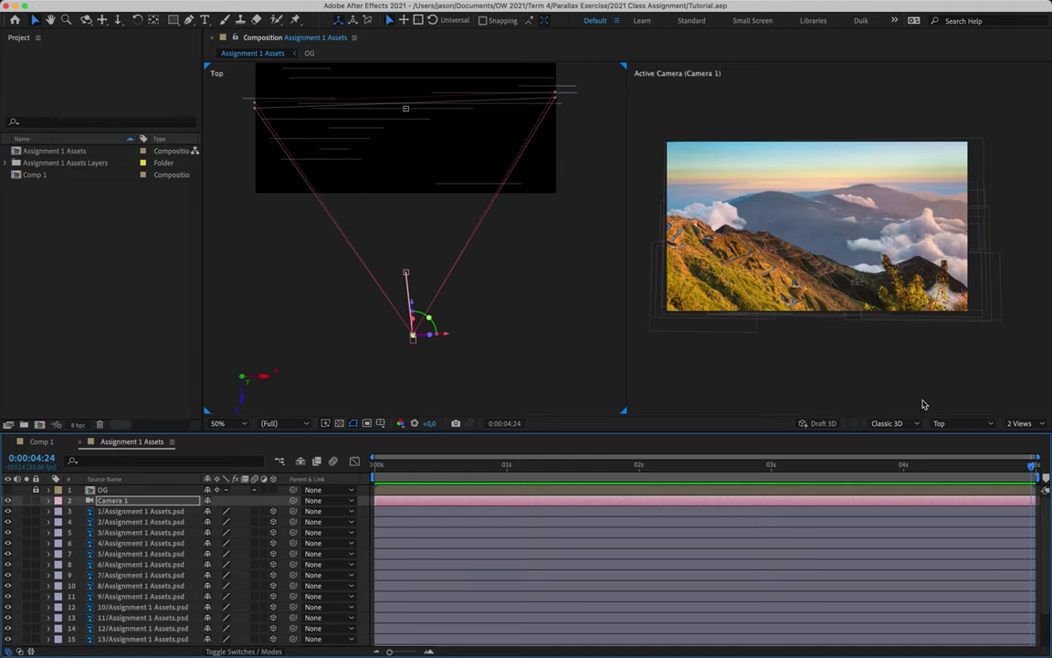
Change the composition viewer to a single Active Camera view at 100% magnification.
click(1021, 423)
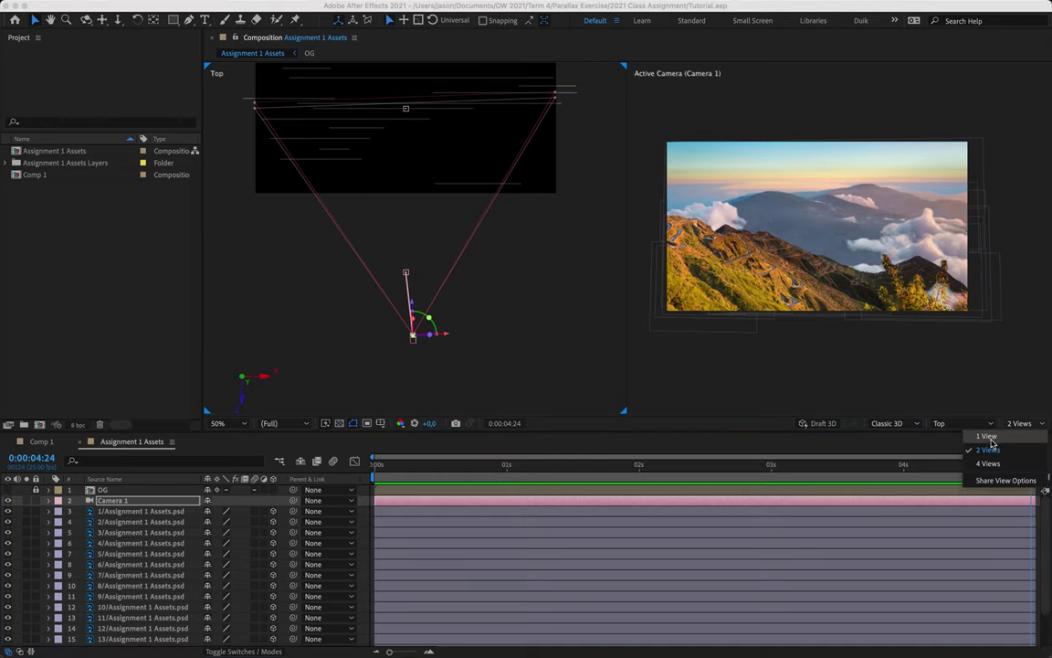
click(988, 436)
key(slash)
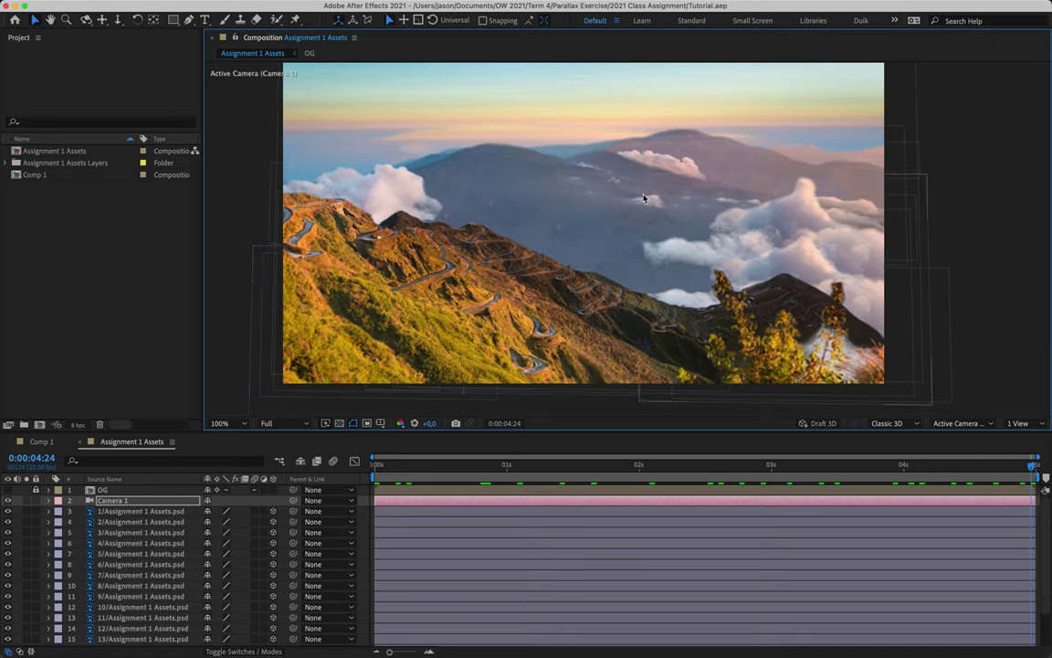
Switch to Photoshop to examine layer 7's masked foliage, and return to After Effects.
key(super+Tab)
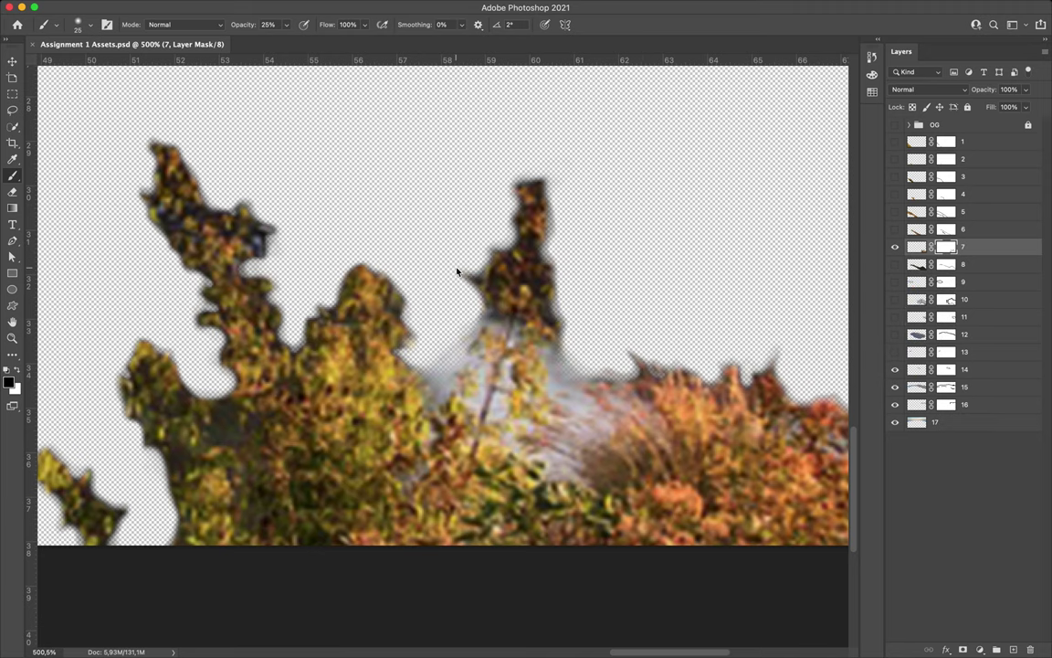
key(super+Tab)
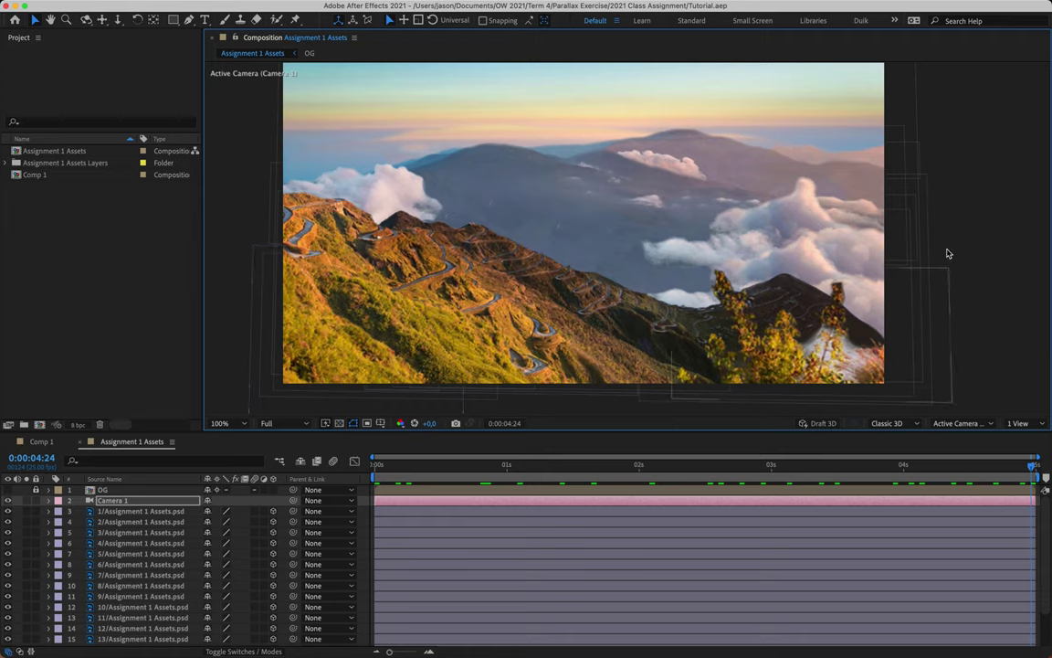
Deselect all layers and set the composition's preview resolution to Half.
click(989, 181)
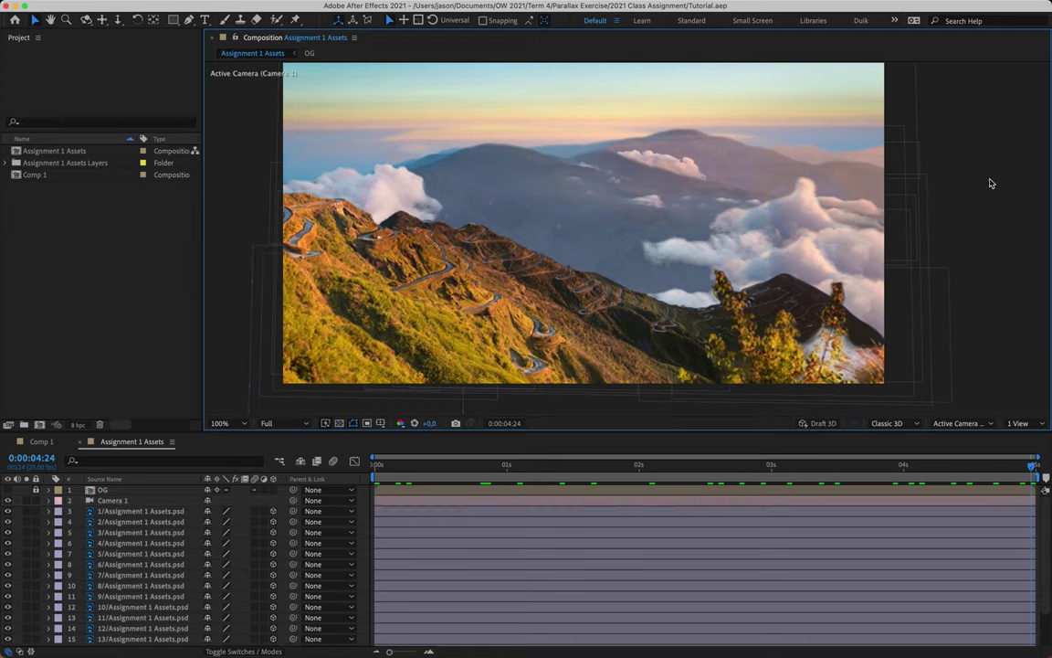
click(287, 422)
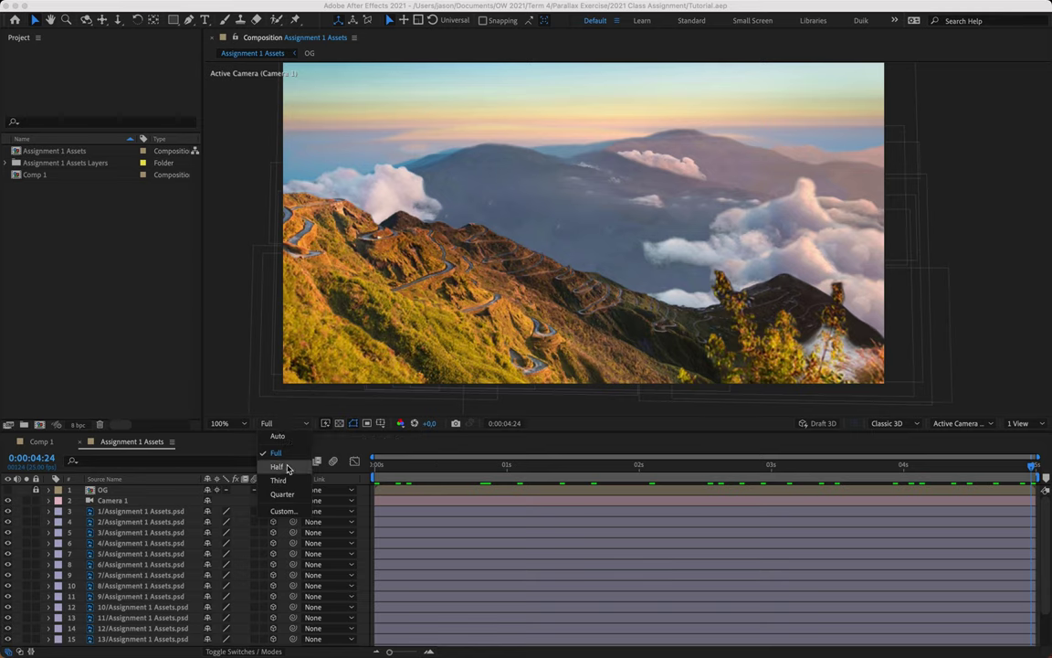
click(278, 467)
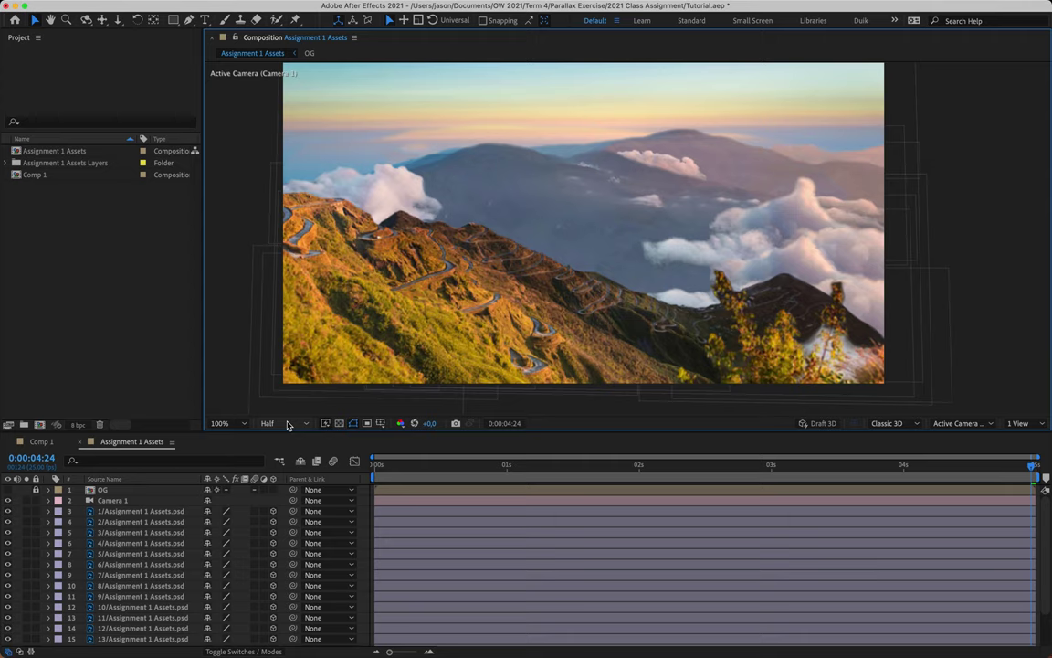
click(276, 425)
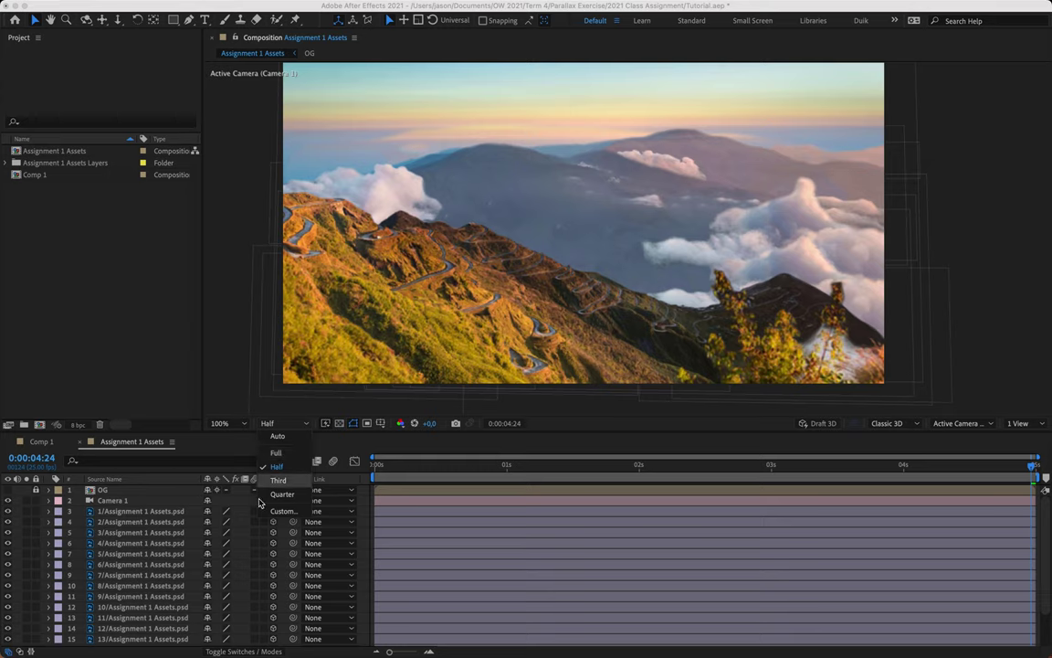
click(265, 467)
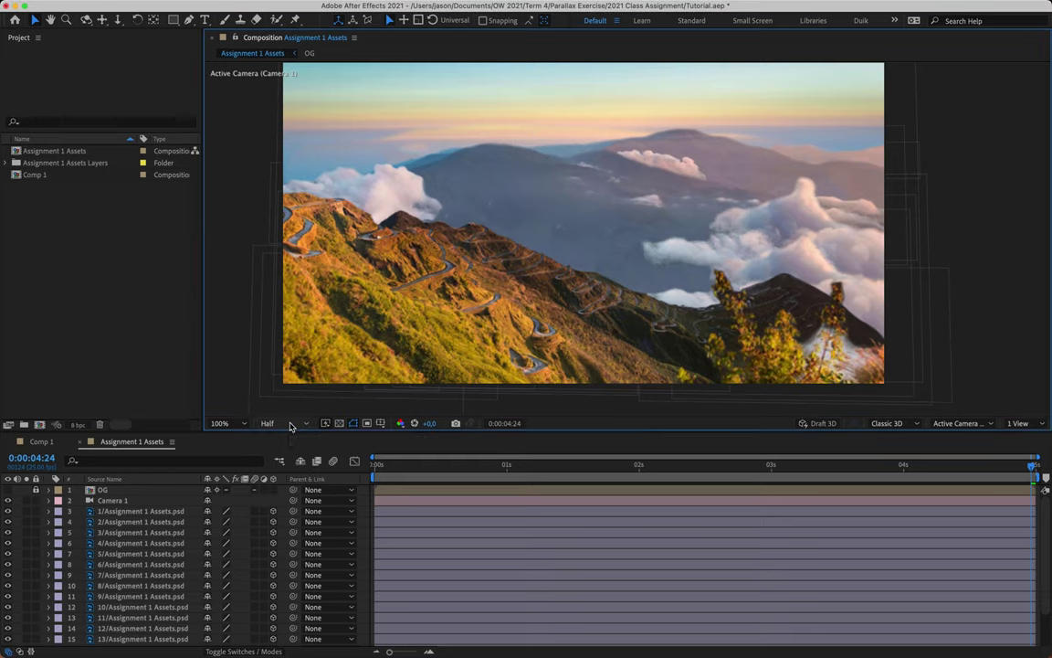
Apply Easy Ease to all of Camera 1's Position, X Rotation and Y Rotation keyframes, and preview the camera move.
click(121, 500)
click(48, 500)
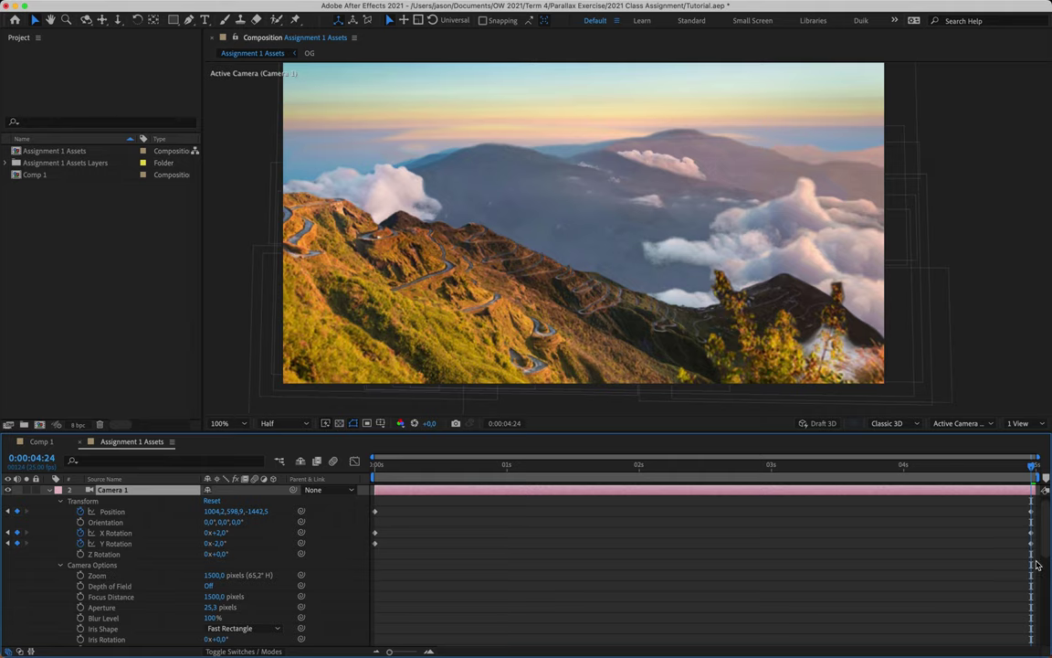
drag(1032, 566, 302, 501)
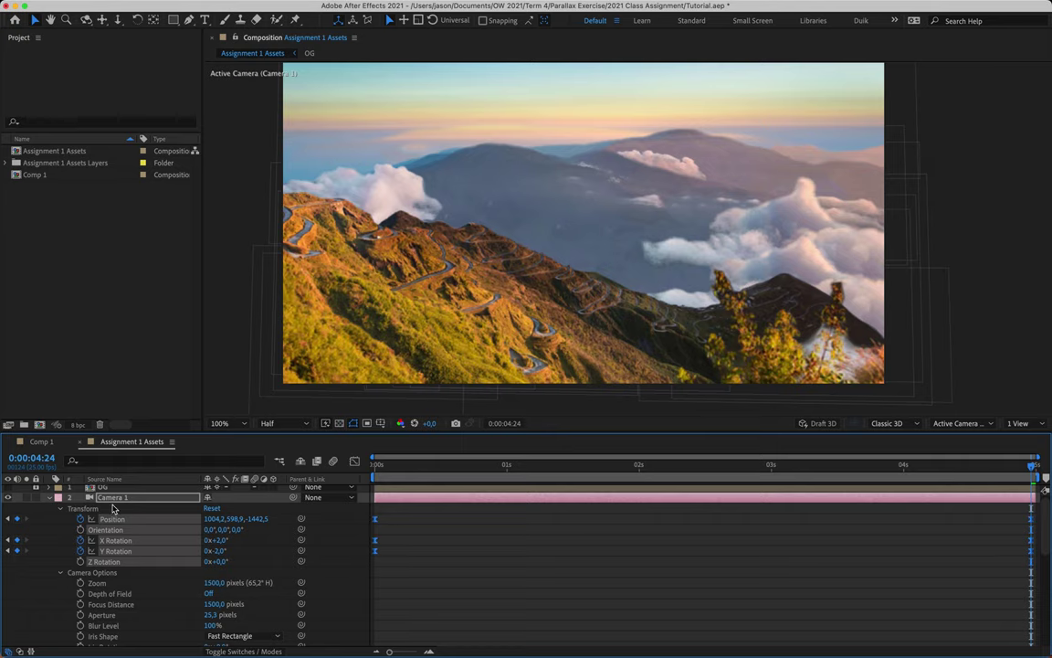
click(60, 508)
key(space)
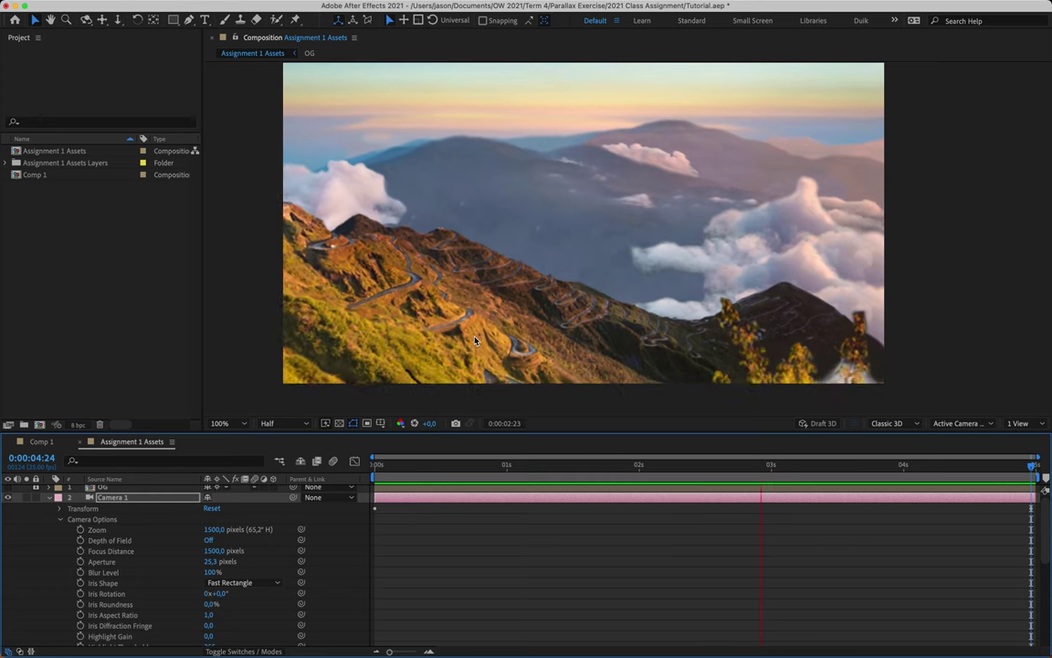
key(space)
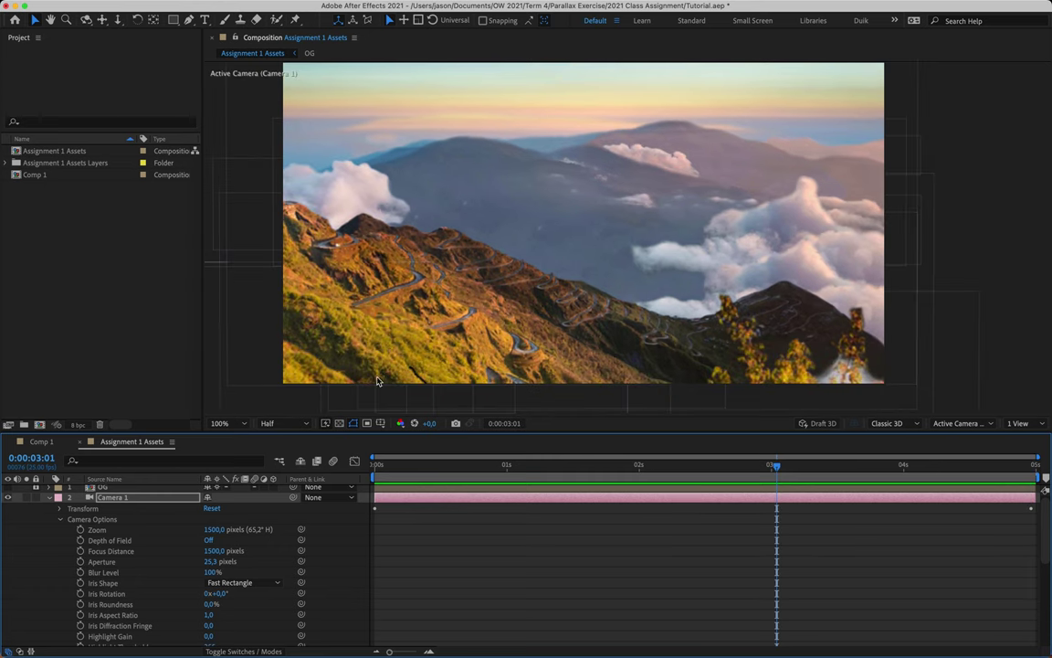
Nudge the 3/Assignment 1 Assets.psd hill layer slightly at 0:00:03:01, and check the first frame.
key(Return)
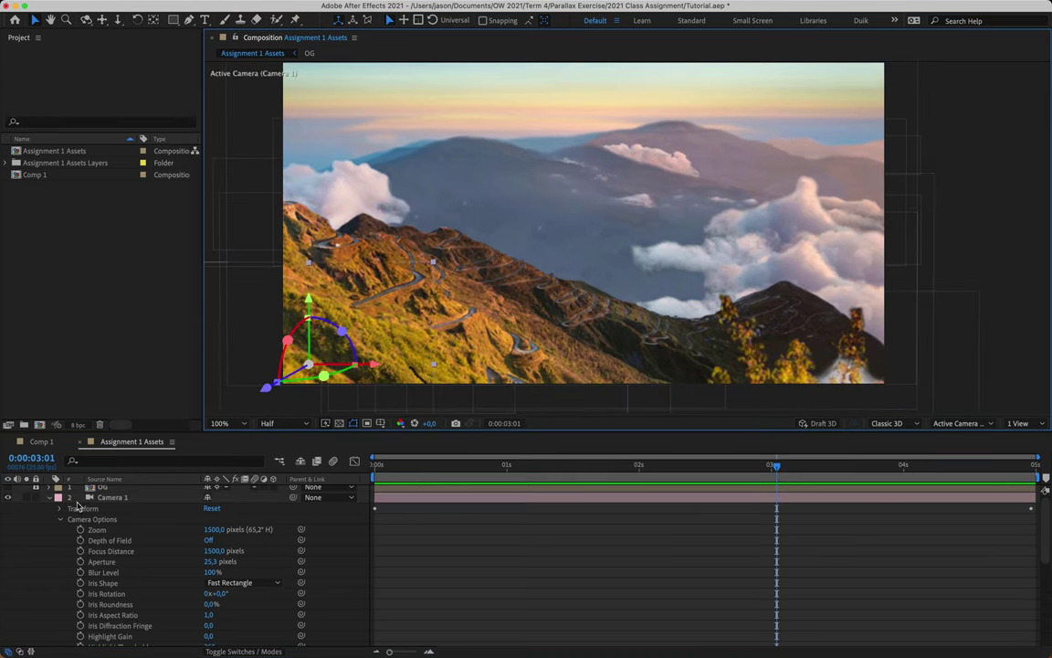
click(49, 501)
click(133, 530)
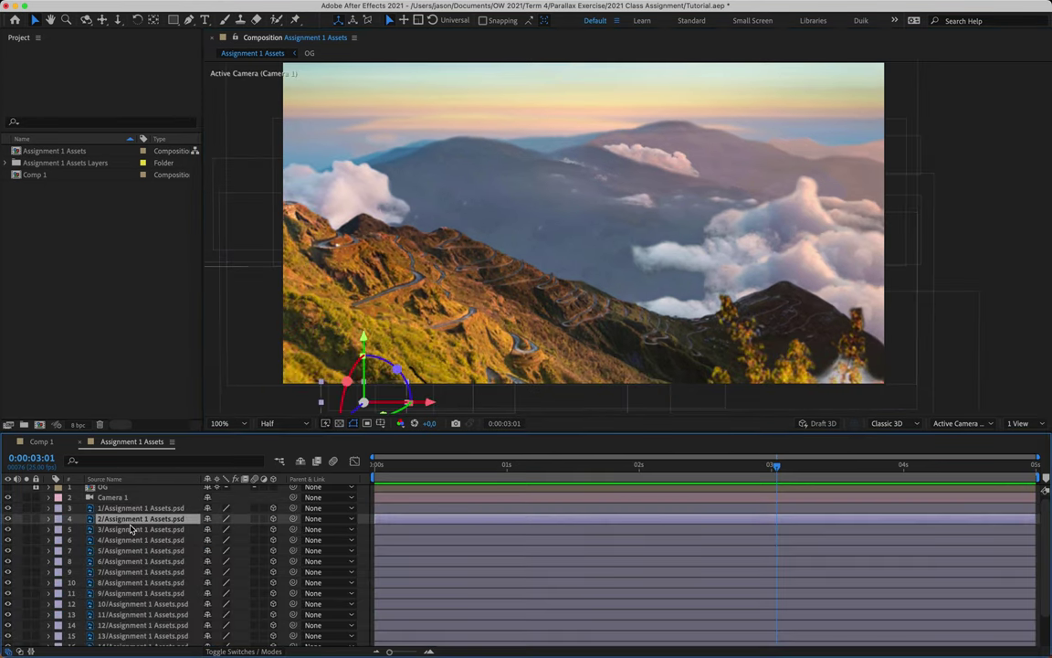
key(shift+Right)
key(Return)
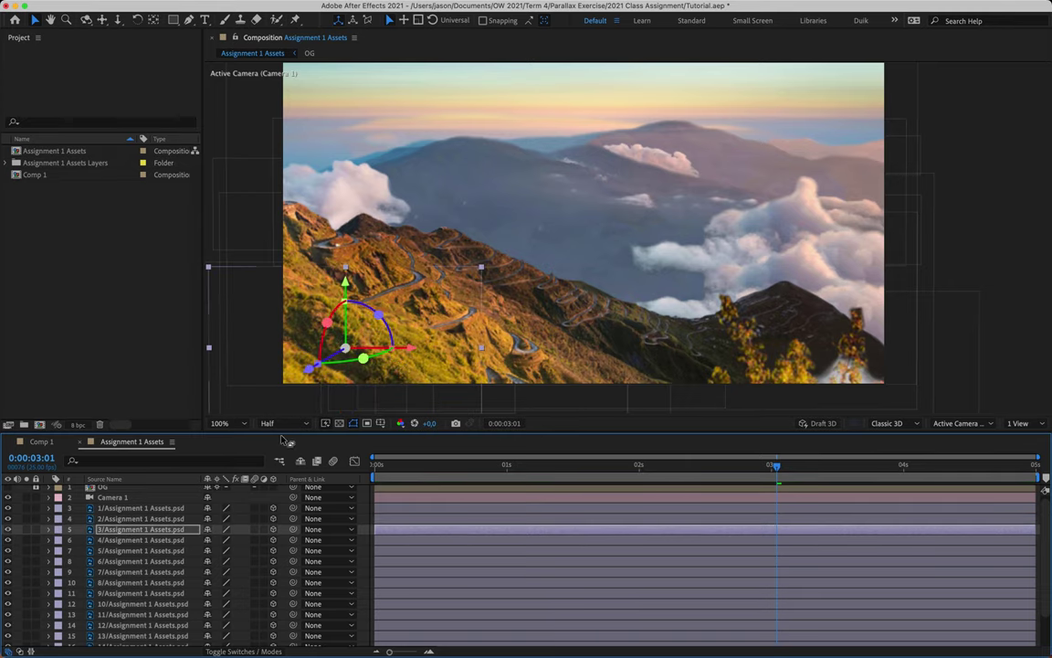
key(Home)
drag(376, 465, 315, 402)
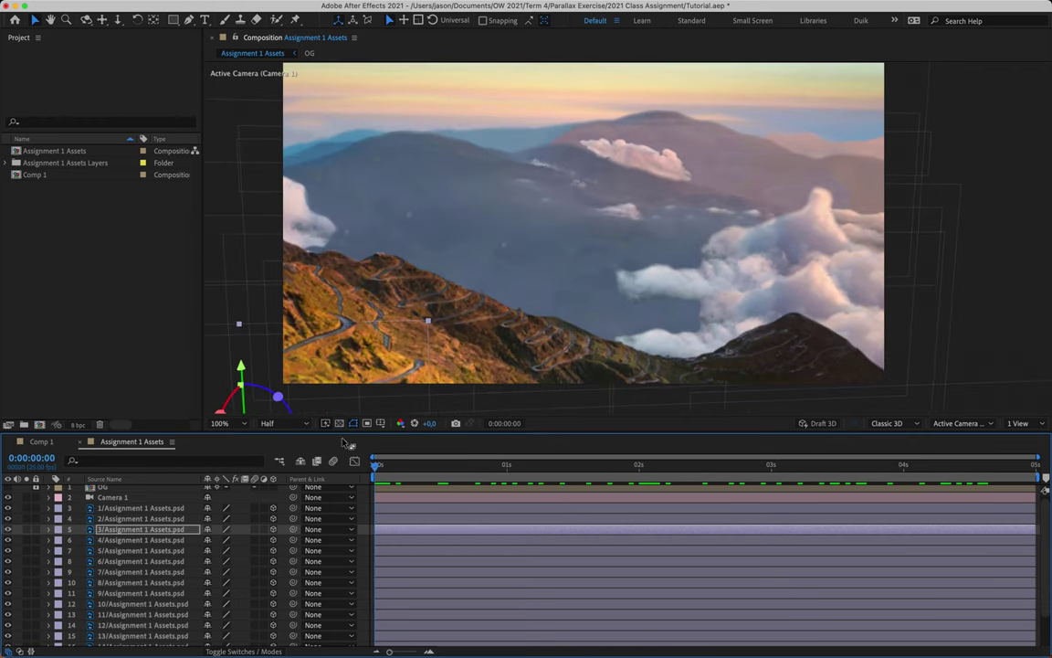
Turn on Depth of Field in Camera 1's camera options and switch the composition viewer to 2 Views.
click(110, 496)
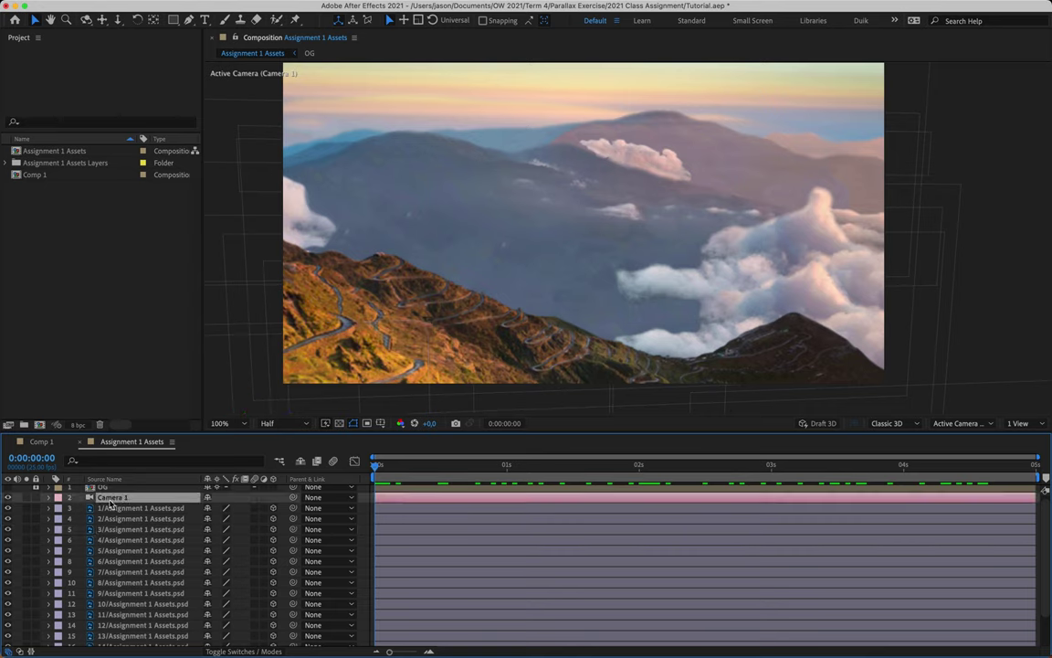
click(49, 496)
click(89, 512)
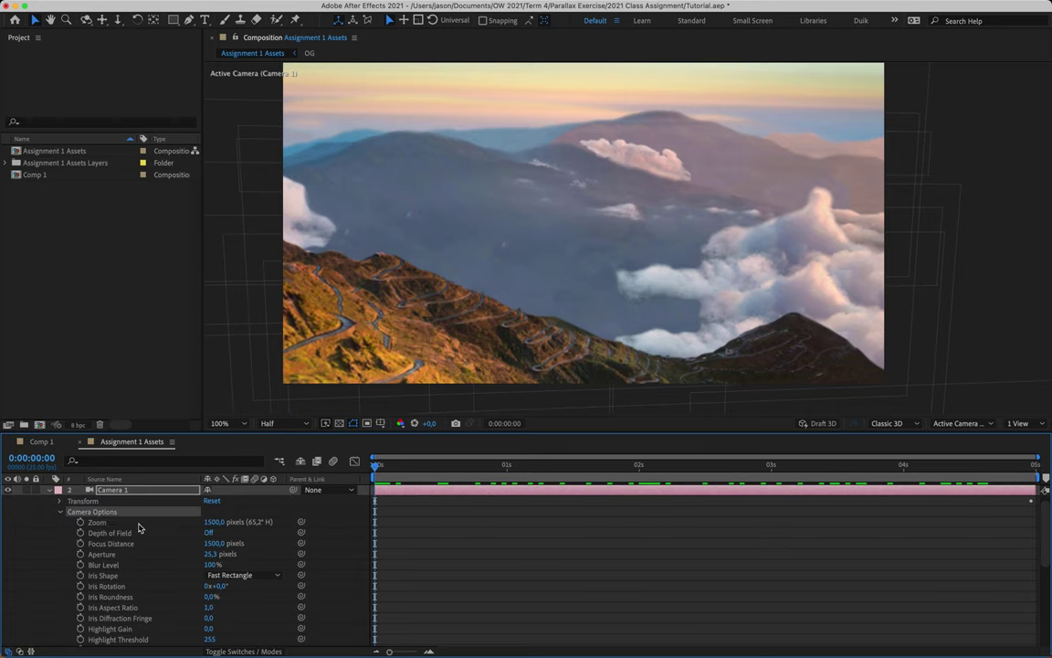
click(208, 533)
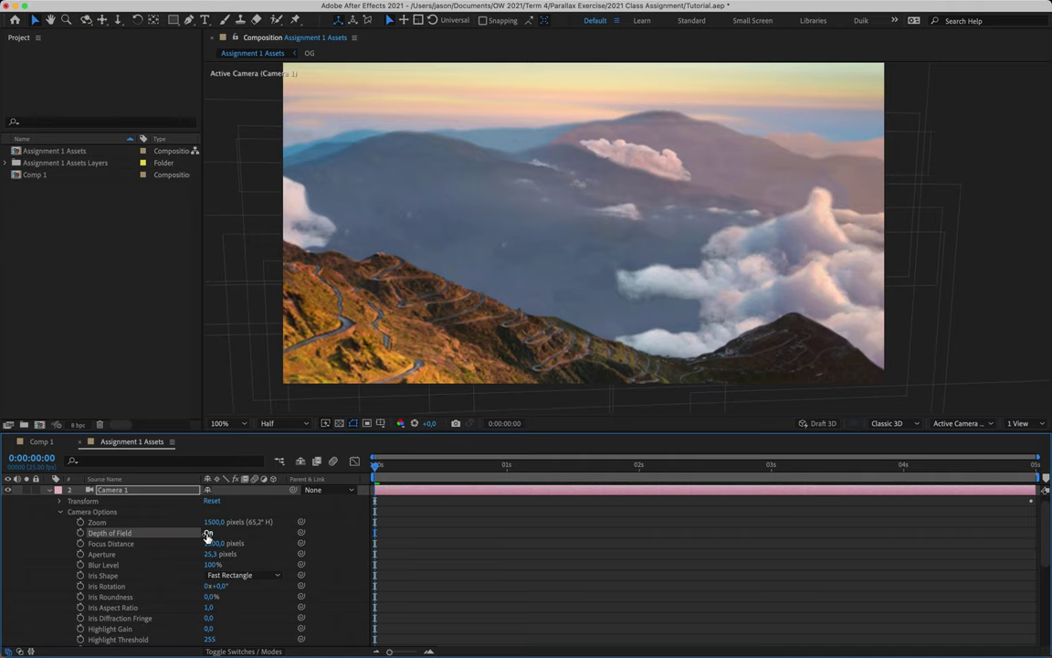
click(1019, 423)
click(992, 454)
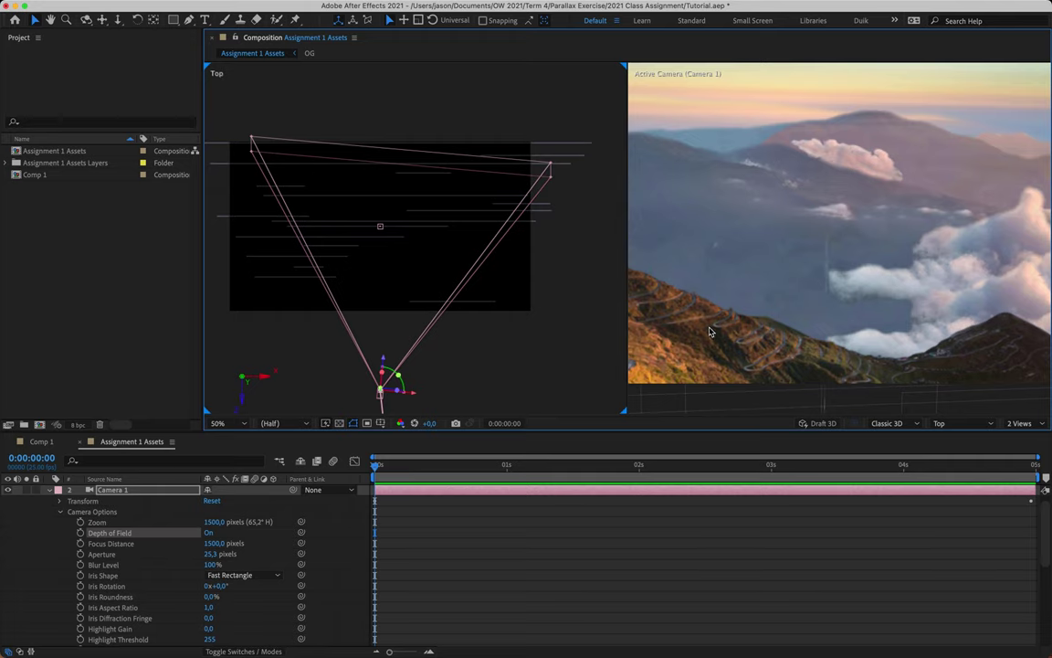
At the last frame, 0:00:04:24, set Camera 1's Focus Distance to 1850 pixels.
drag(673, 469, 1044, 479)
drag(1045, 490, 1047, 491)
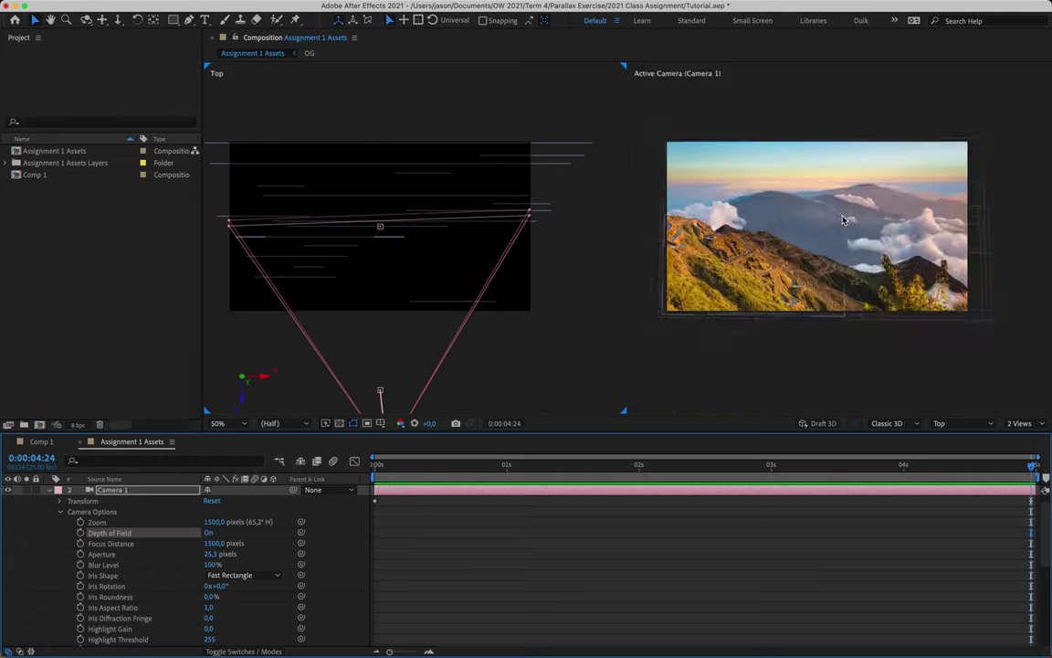
drag(210, 544, 460, 550)
click(217, 543)
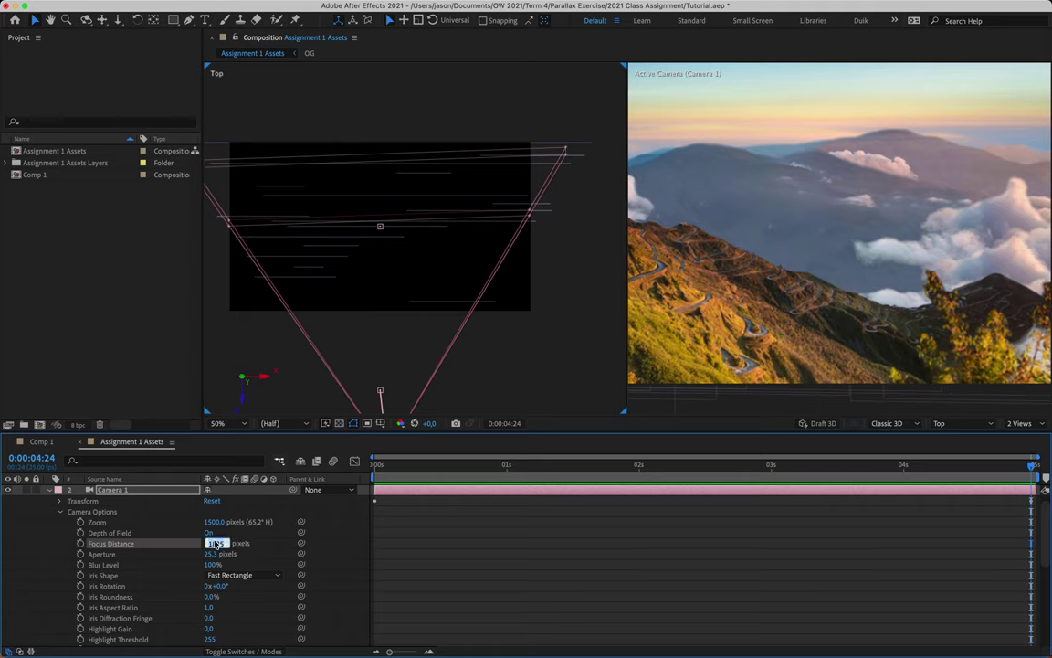
text(1850)
key(Return)
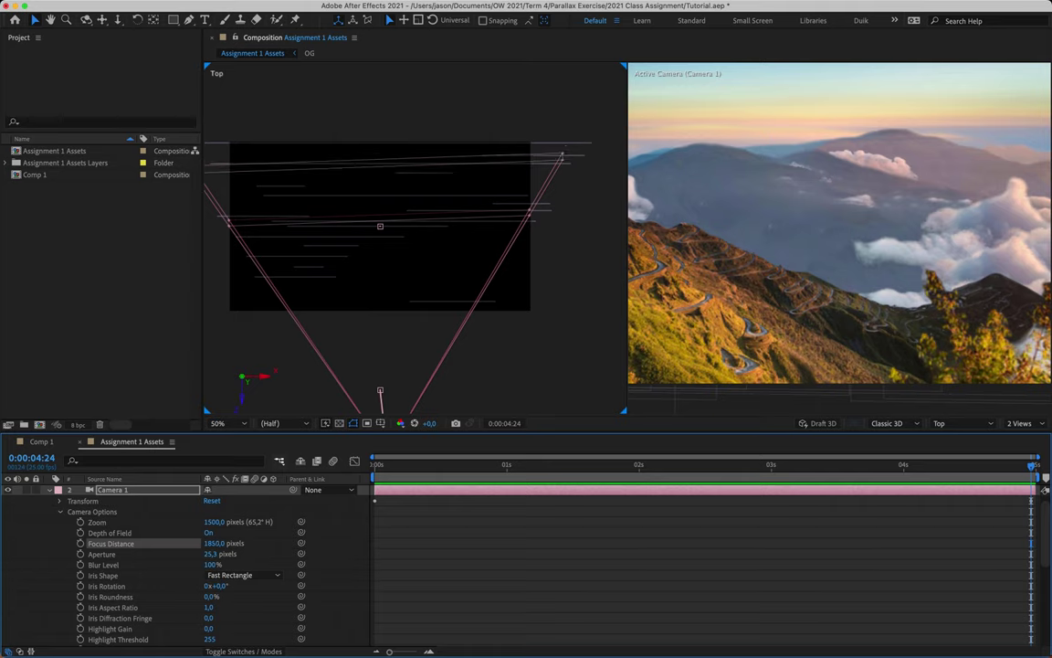
Try Camera 1 Aperture values of 238.3 and 784.3 pixels to strengthen the foreground blur.
click(126, 555)
drag(206, 558, 337, 557)
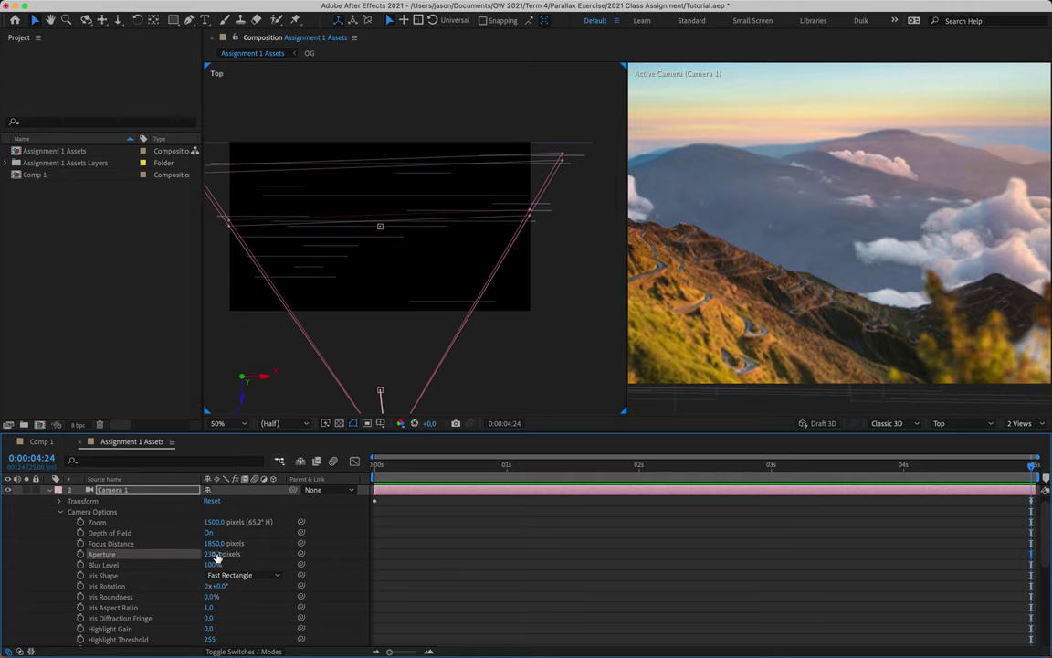
click(158, 566)
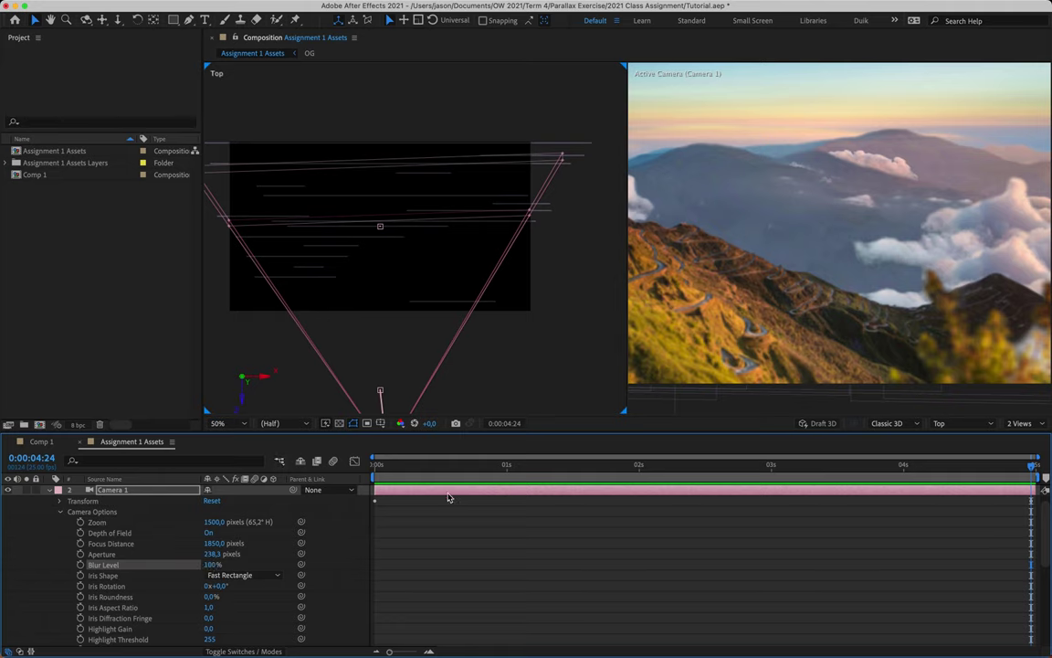
drag(212, 553, 331, 555)
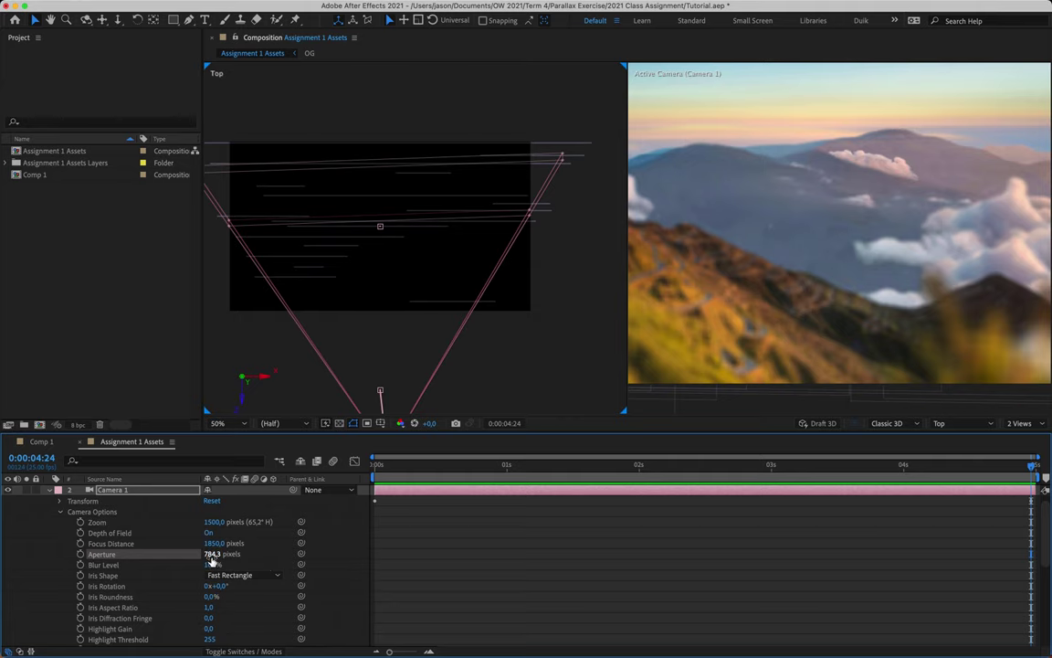
scroll(907, 324, down, 2)
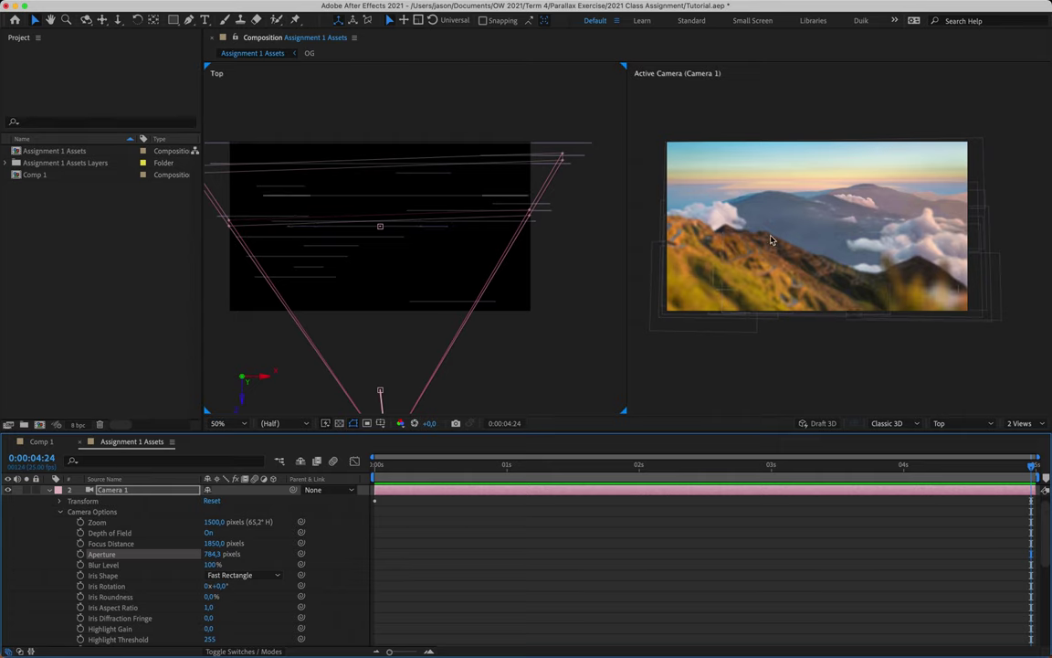
Try an Aperture of 100 pixels on Camera 1, and settle on 350 pixels.
click(213, 555)
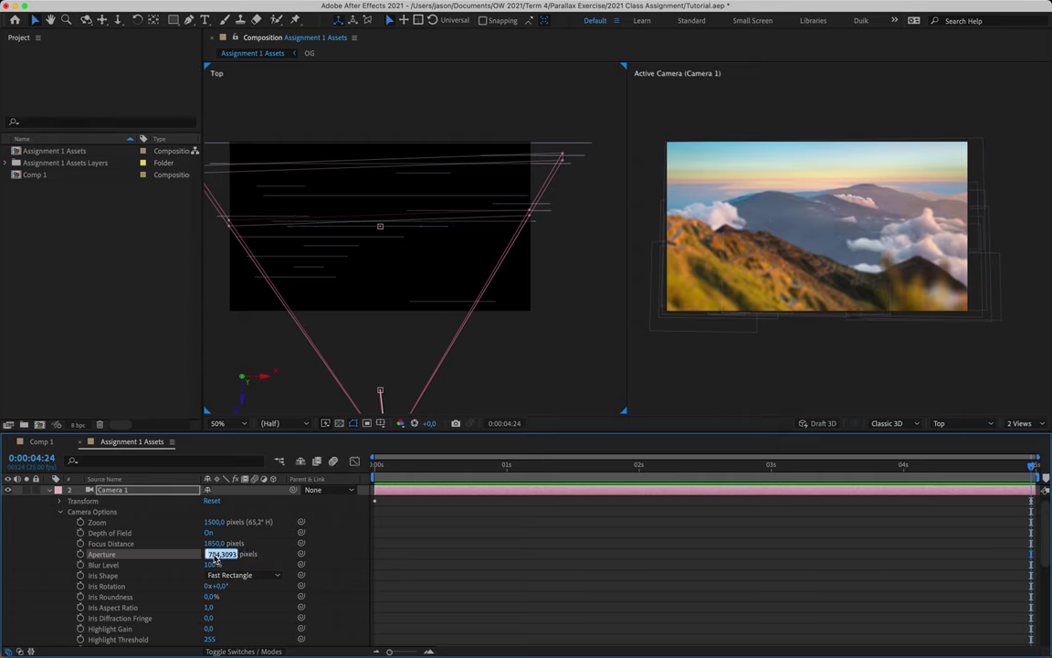
text(100)
key(Return)
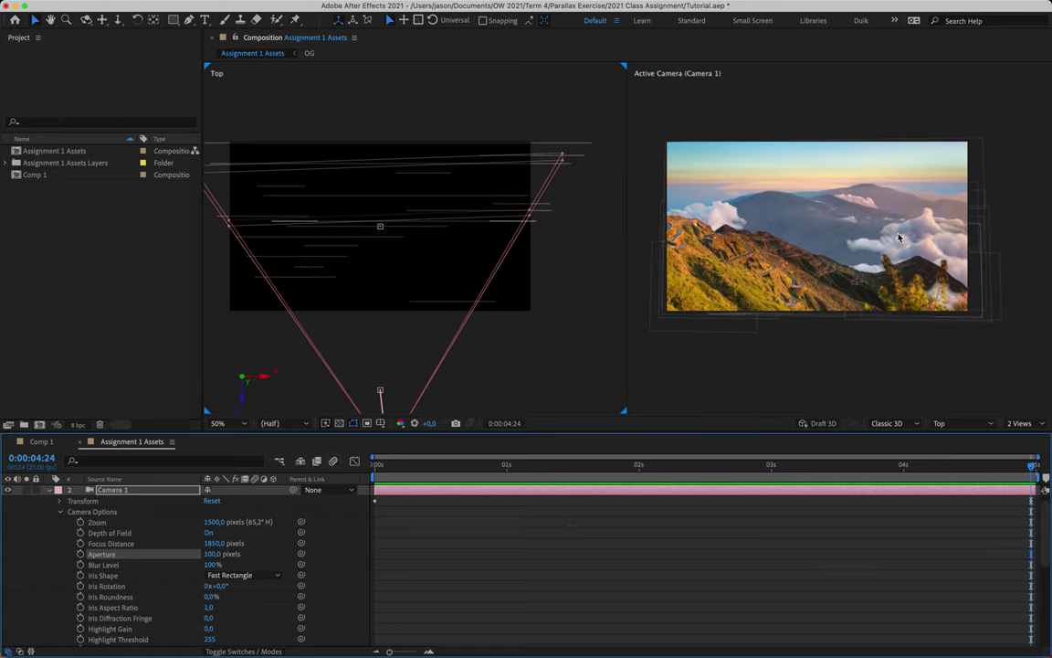
click(213, 554)
click(212, 554)
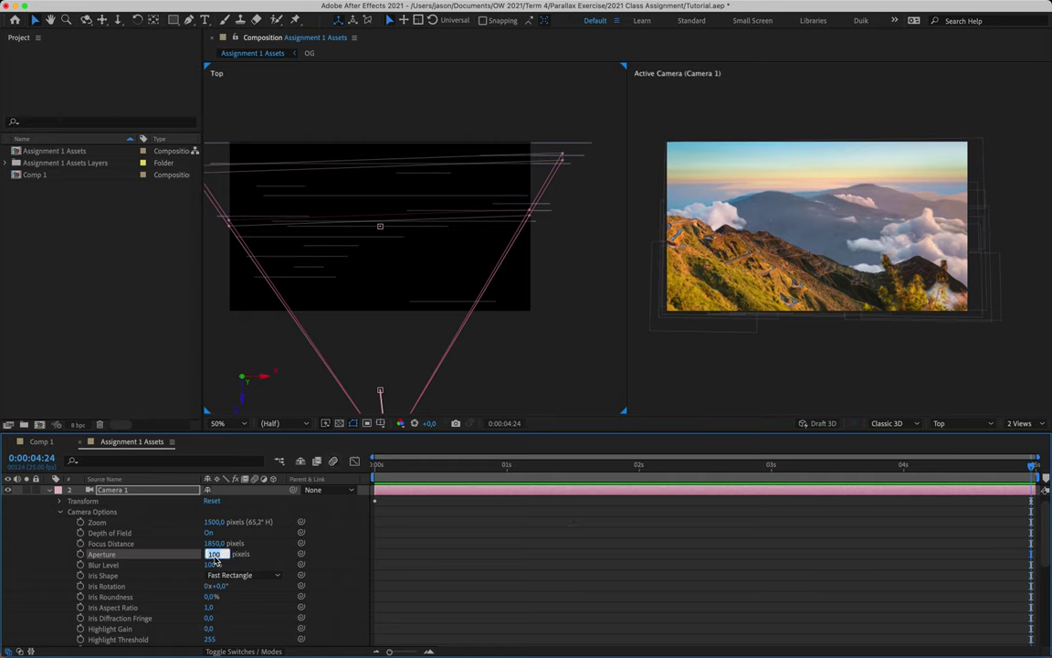
key(Return)
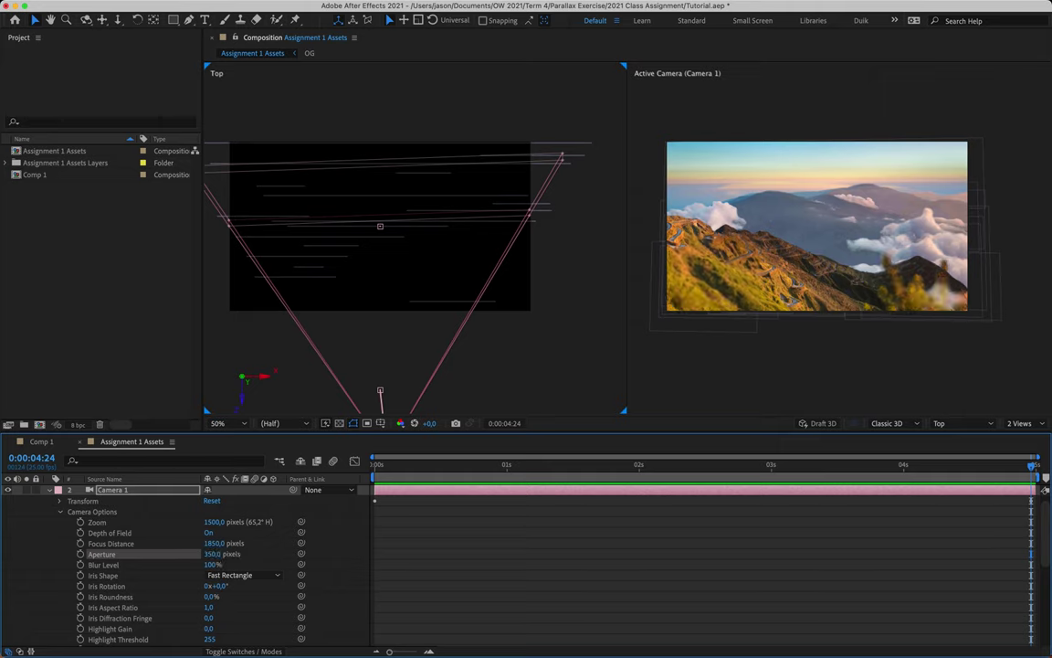
click(163, 568)
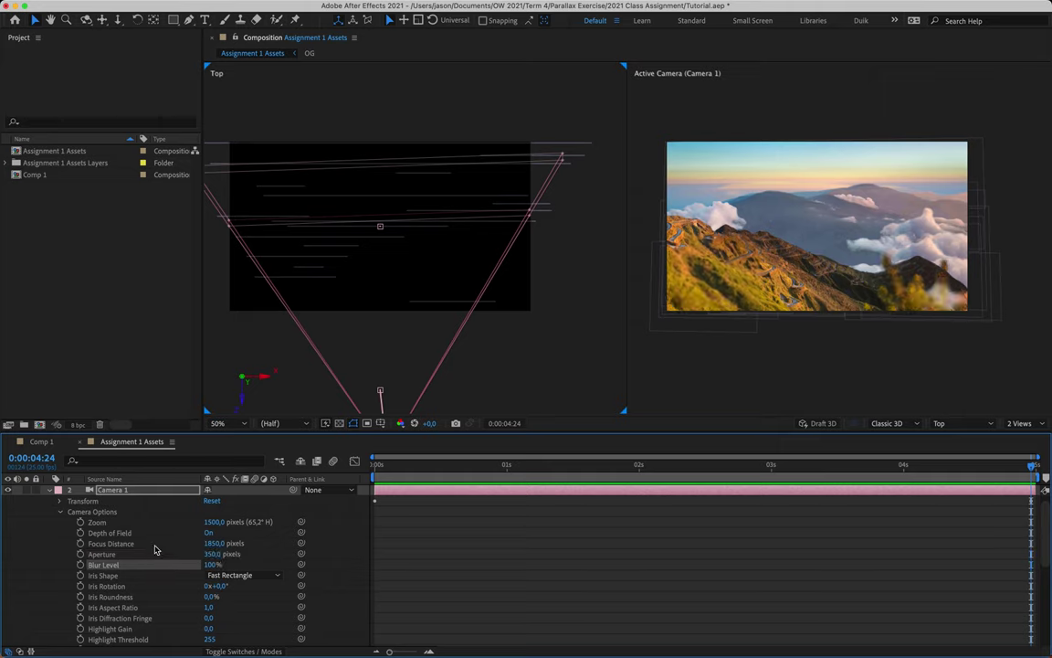
Try Camera 1 Focus Distances at the last frame, pulling in to 917 pixels and back out to 1909 pixels.
click(155, 546)
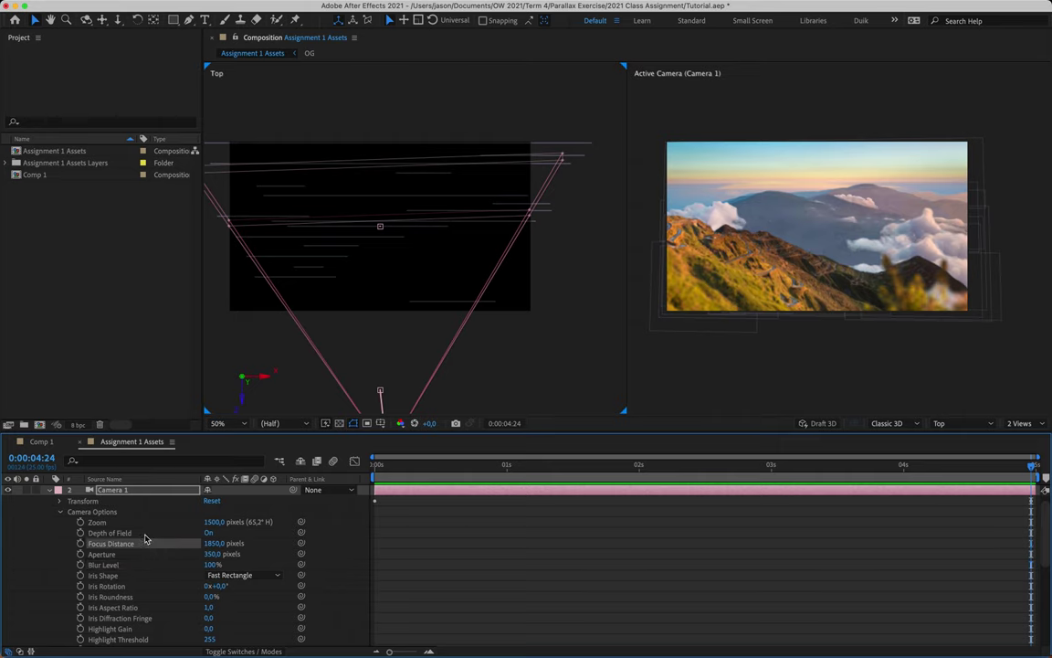
click(145, 534)
click(144, 546)
drag(217, 546, 7, 530)
drag(206, 544, 110, 534)
drag(210, 544, 65, 546)
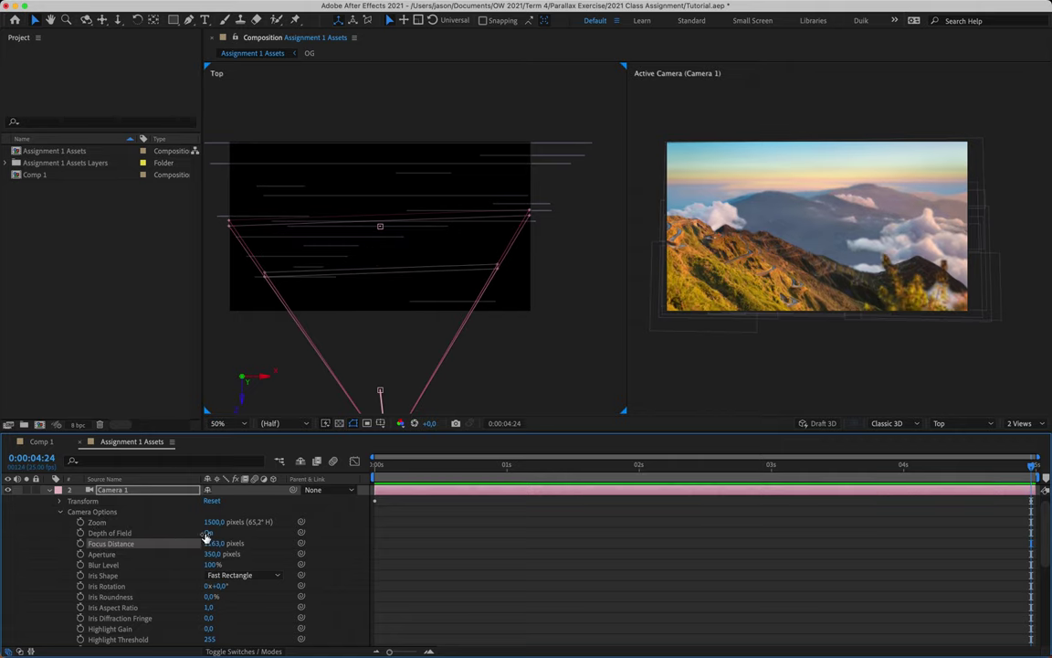
drag(220, 545, 122, 540)
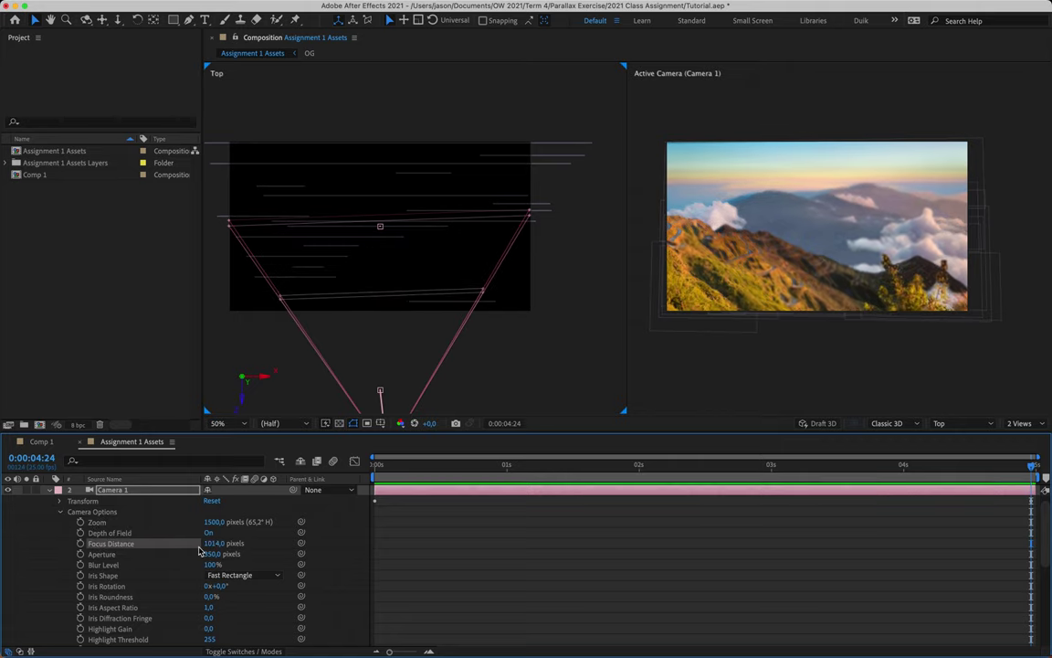
drag(210, 543, 156, 547)
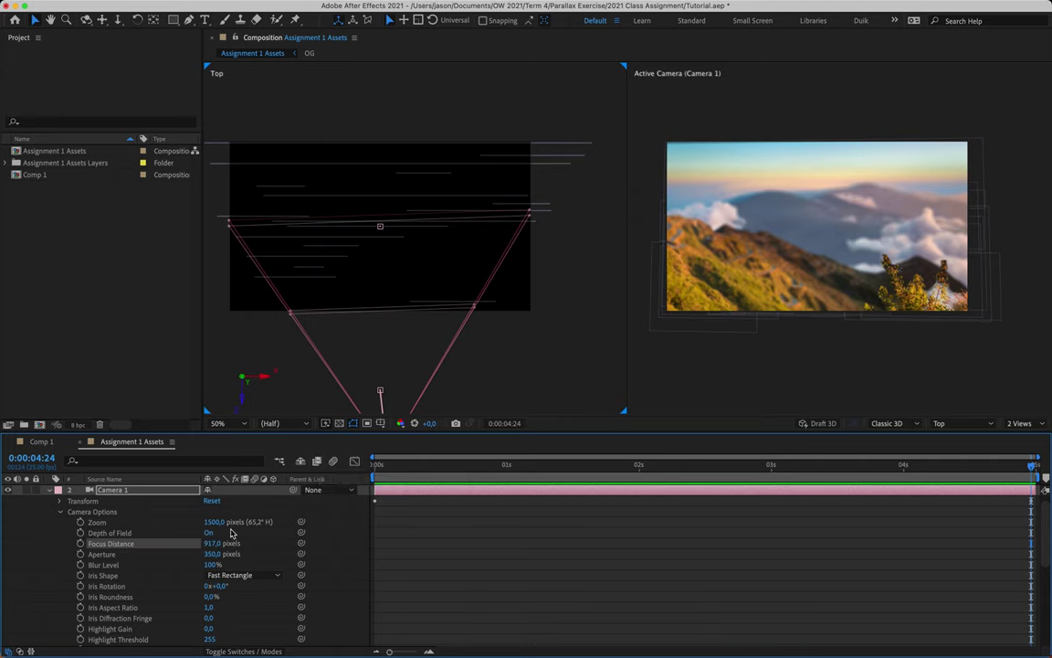
drag(212, 542, 752, 585)
drag(216, 543, 265, 535)
At the first frame, set Camera 1's Focus Distance to 1661 pixels and start keyframing it.
click(375, 466)
key(space)
key(space)
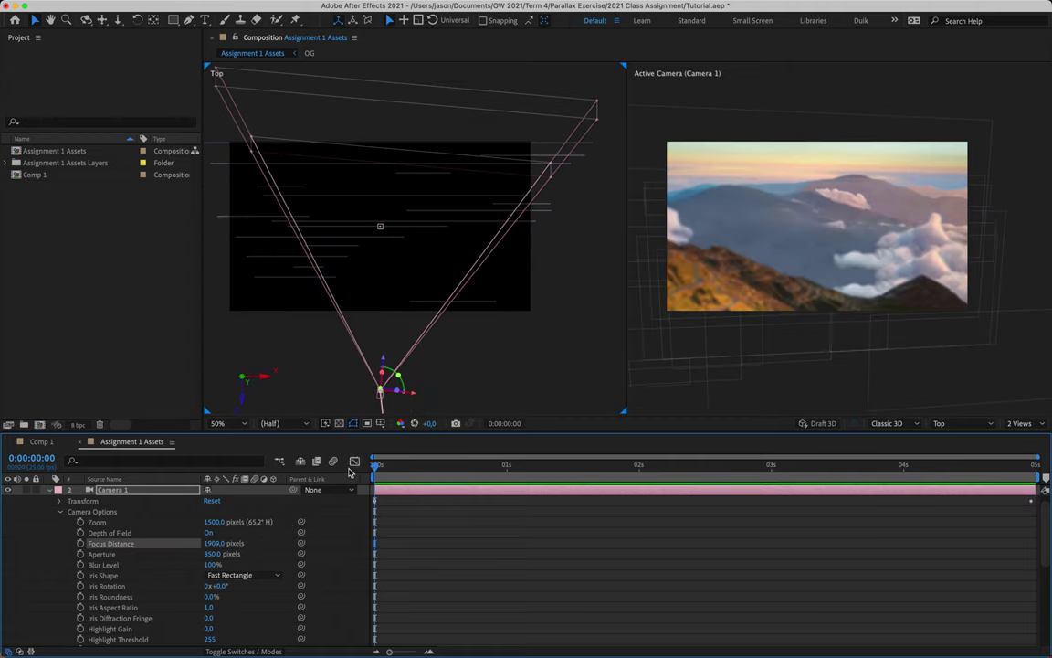
drag(218, 545, 82, 531)
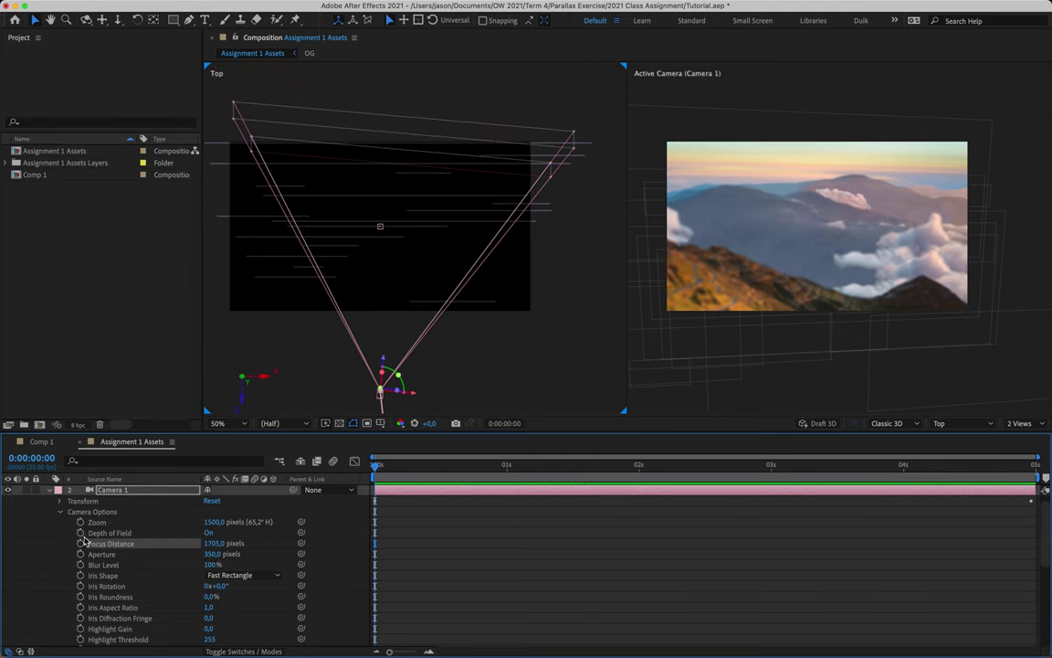
drag(211, 543, 186, 545)
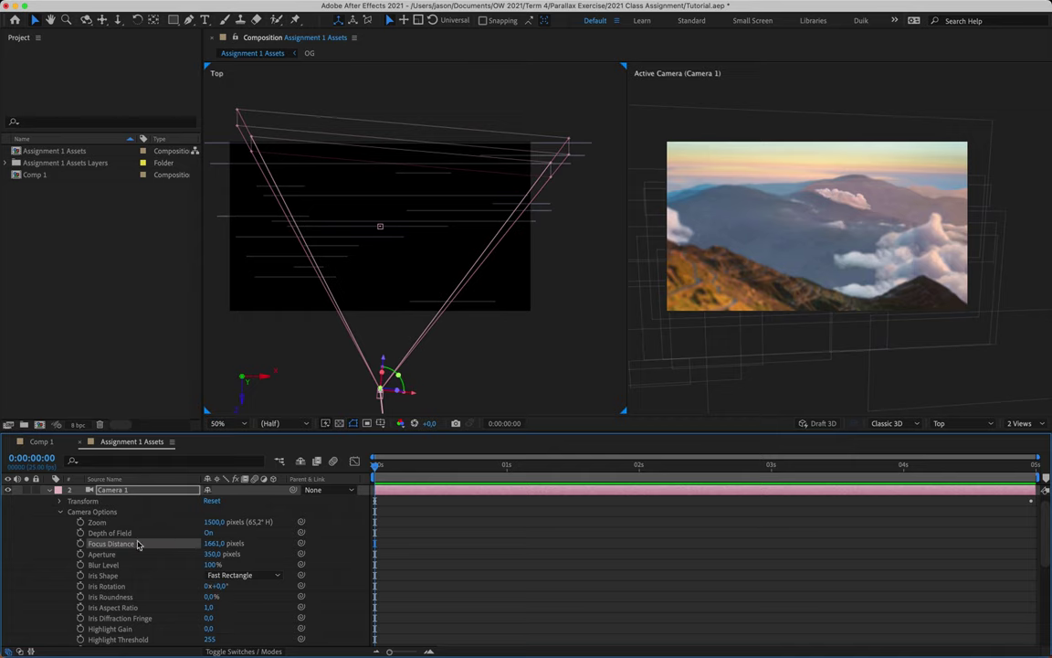
click(80, 544)
At 0:00:04:24, keyframe Camera 1's Focus Distance at 1013 pixels to focus on the foreground foliage.
key(End)
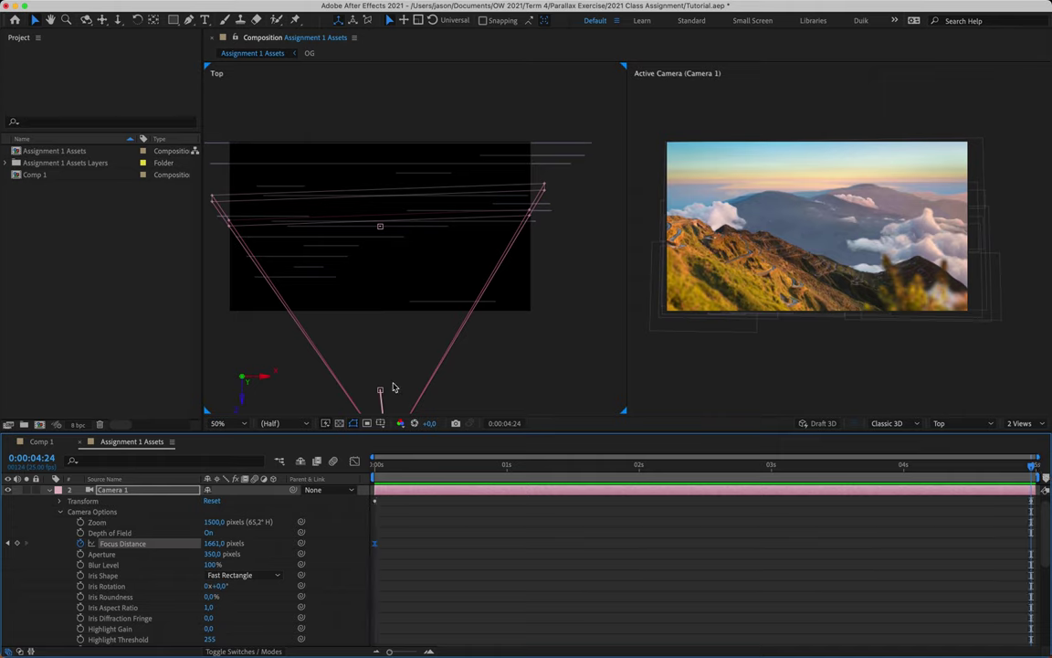
drag(211, 544, 30, 531)
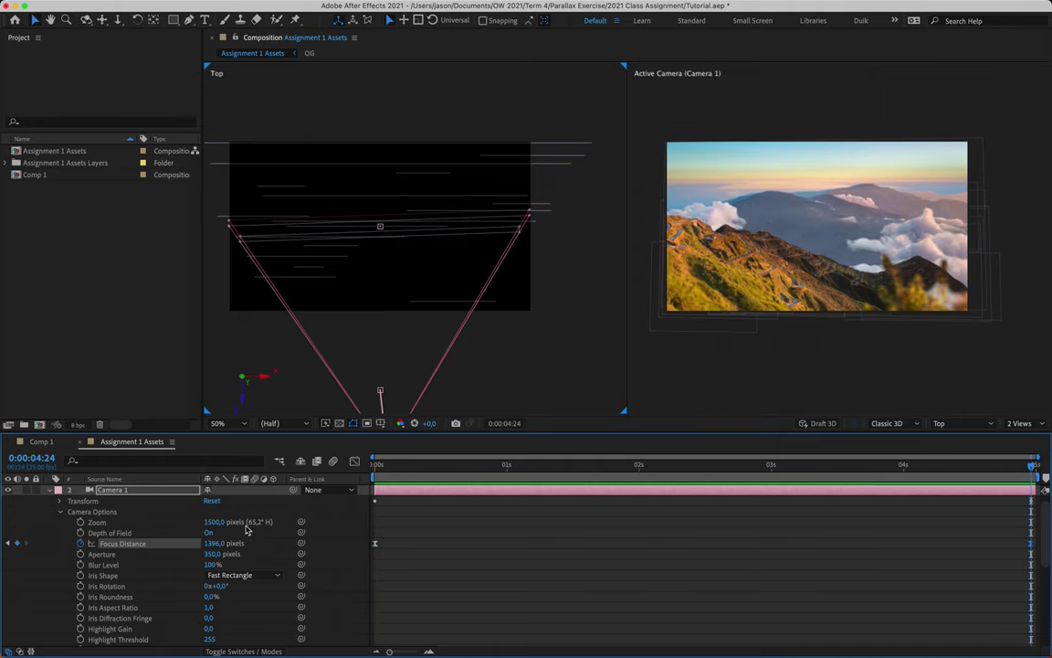
drag(214, 544, 188, 544)
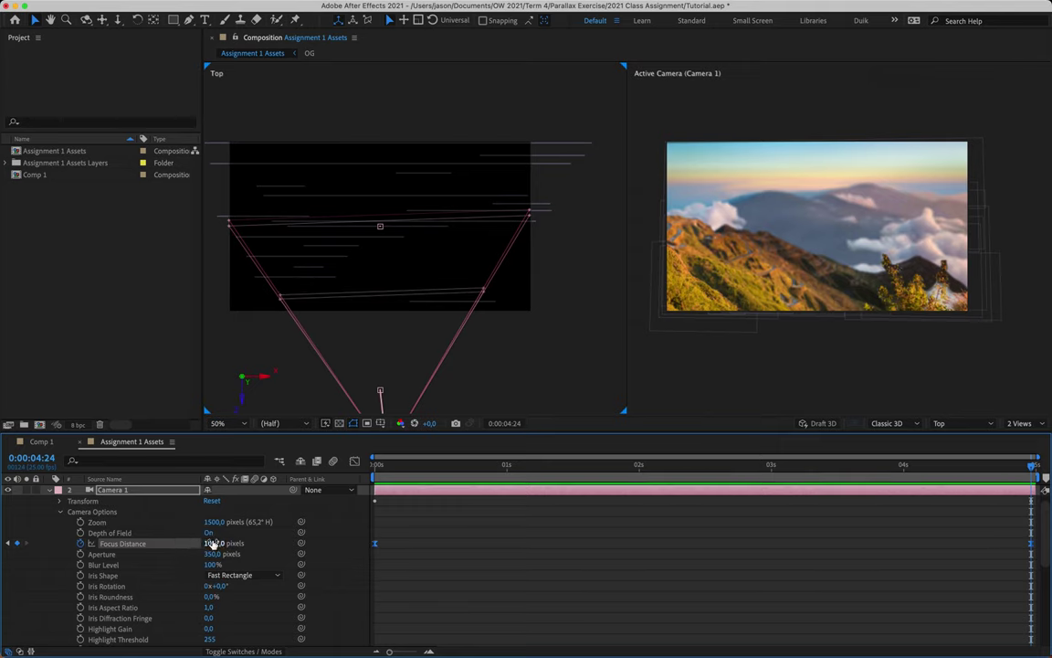
drag(212, 546, 239, 543)
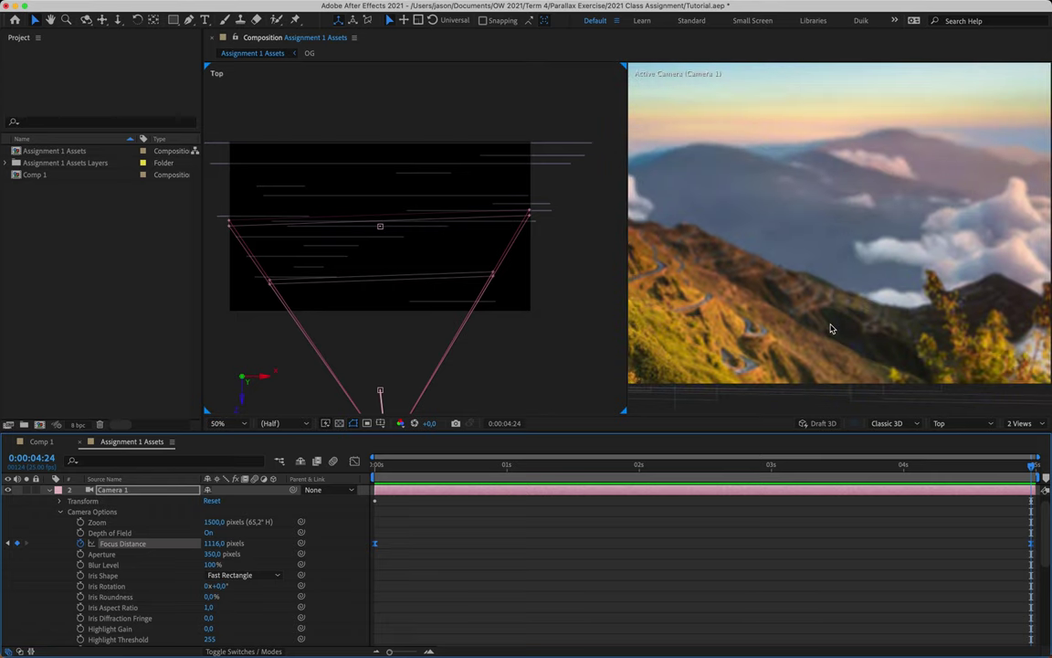
drag(212, 543, 144, 543)
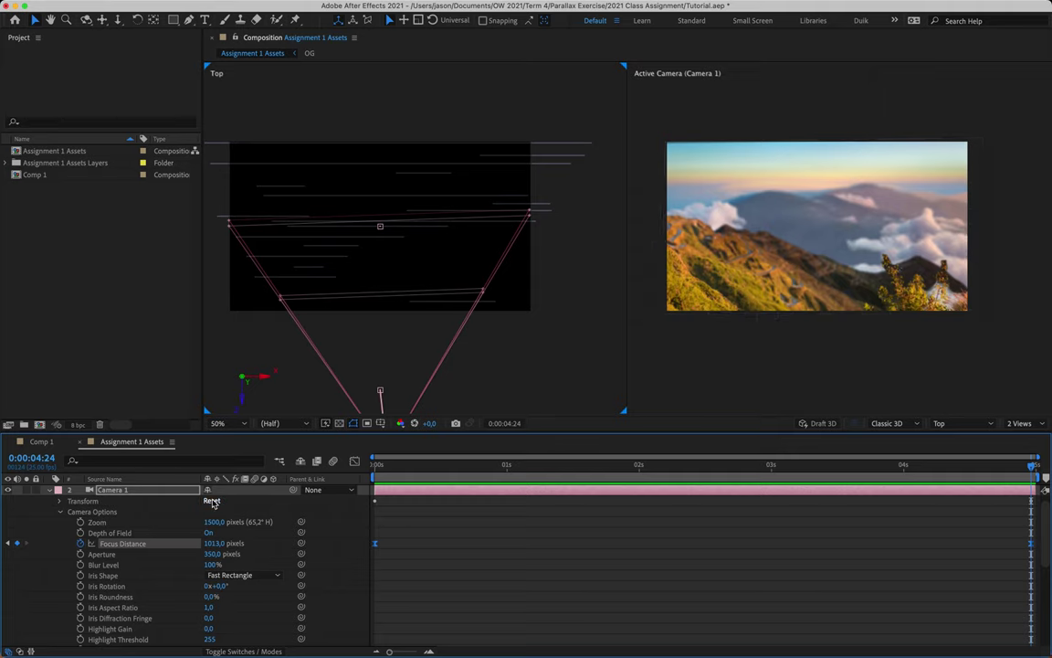
Preview the animated focus pull while collapsing Camera 1's properties, and return to the first frame.
key(space)
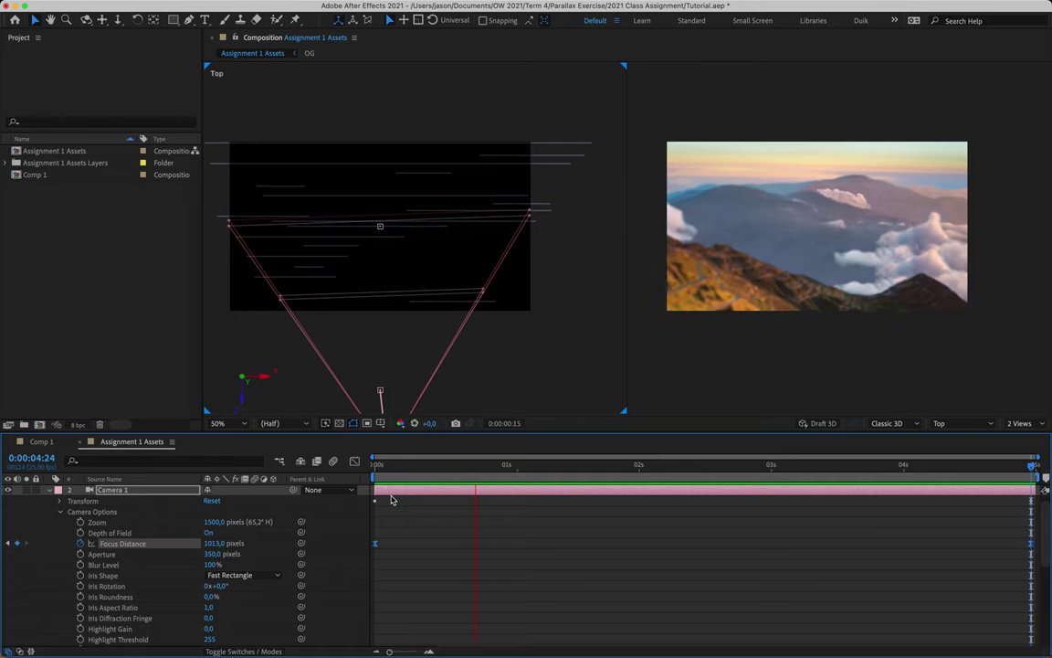
click(61, 512)
click(48, 489)
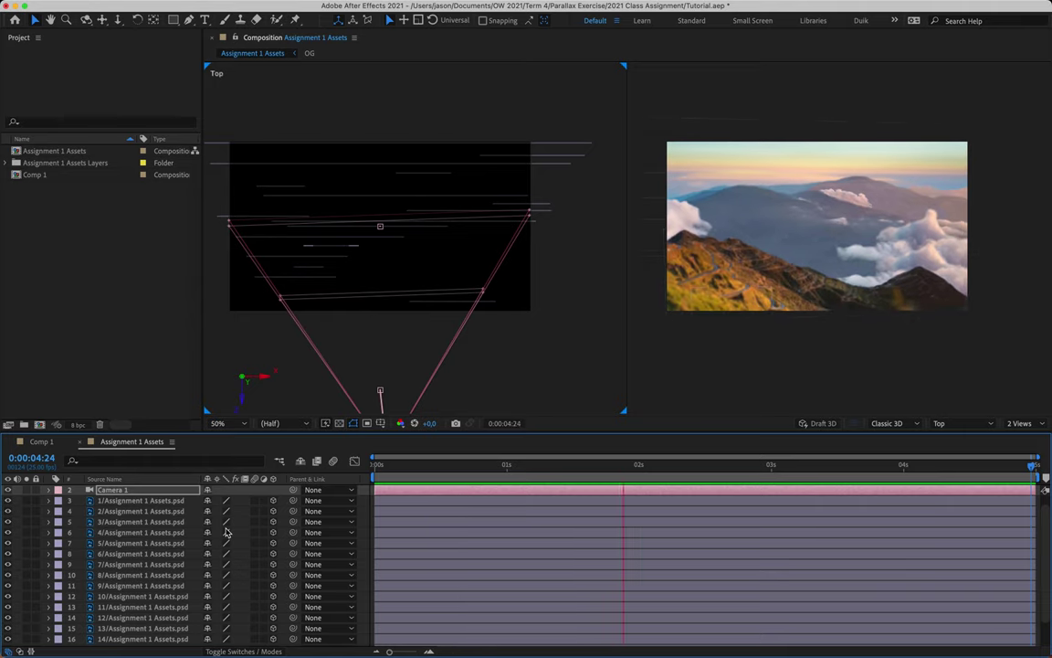
key(space)
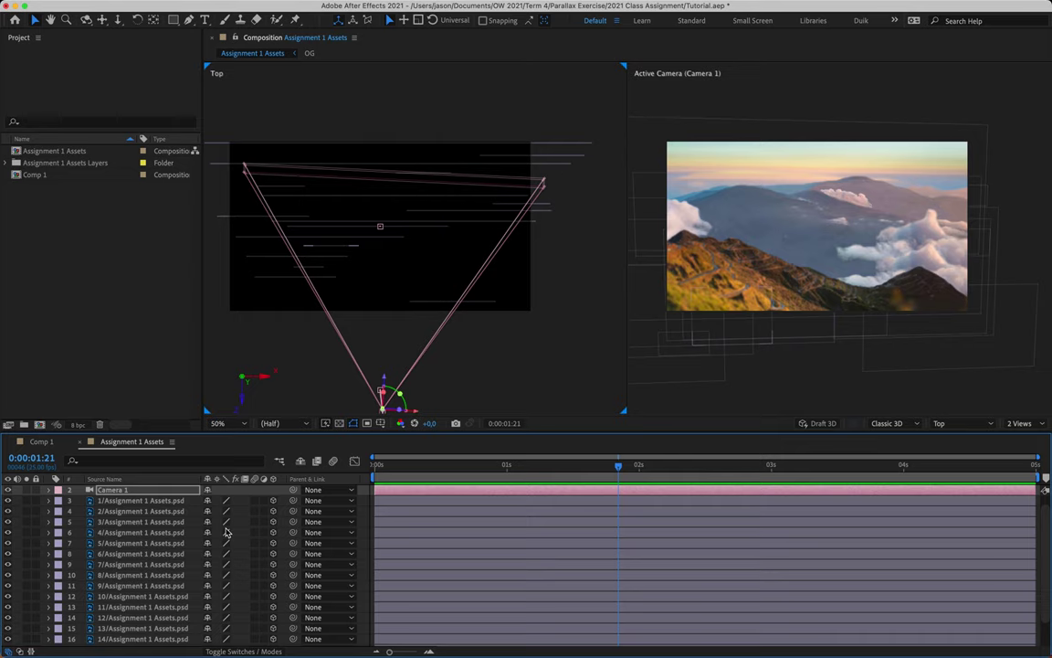
drag(453, 470, 375, 464)
drag(595, 427, 357, 460)
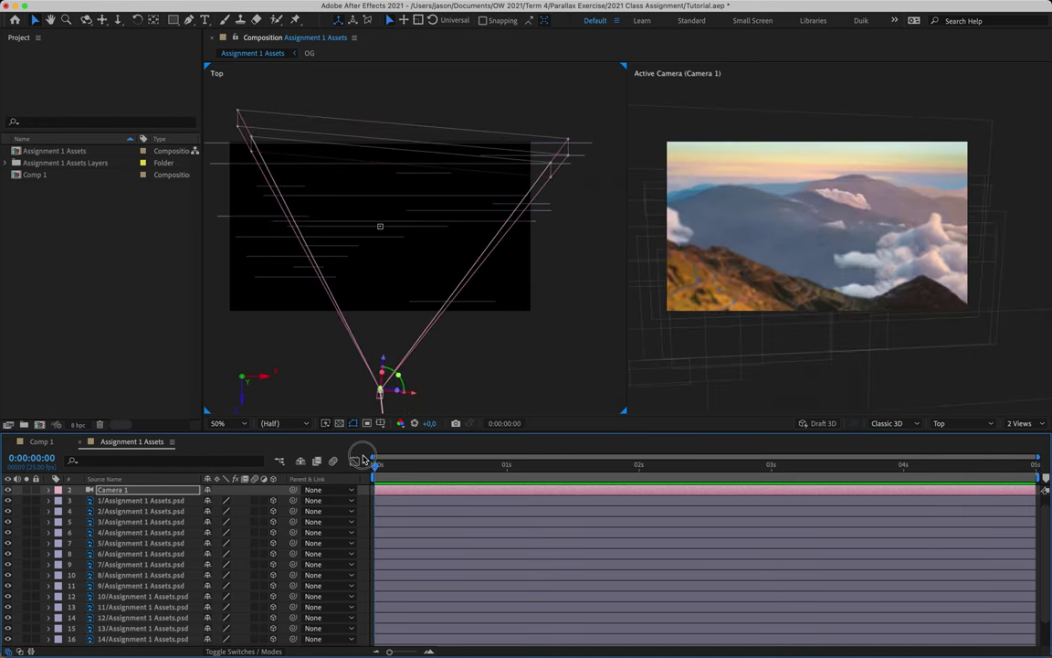
Step through the Camera 1 and numbered Assignment 1 Assets.psd layers to examine where each one sits in depth.
click(148, 566)
click(148, 554)
click(149, 542)
click(150, 532)
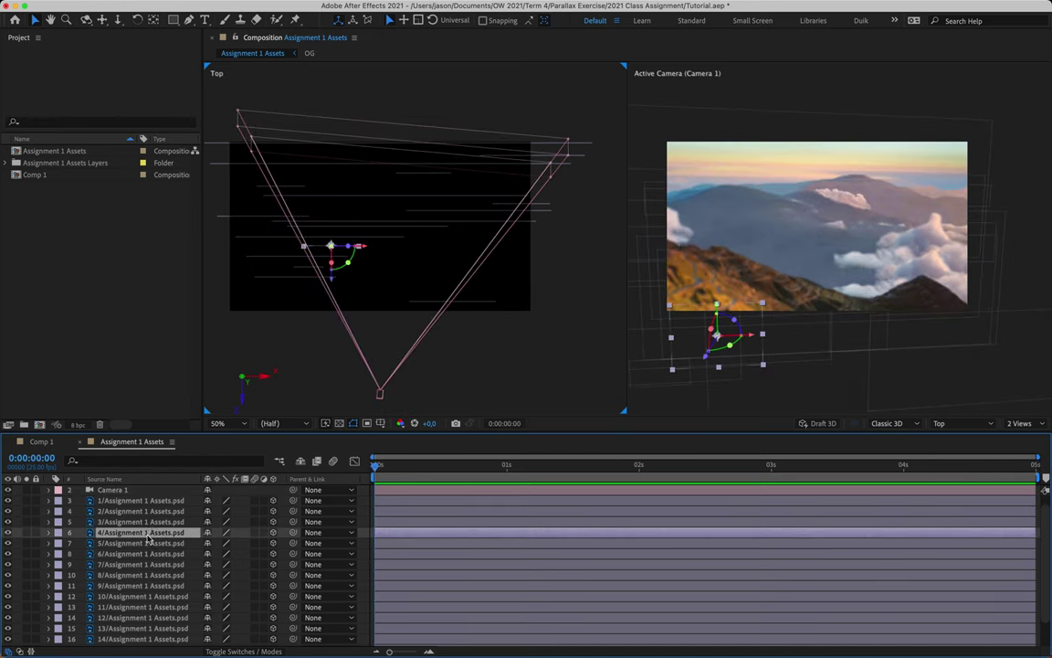
scroll(151, 531, up, 1)
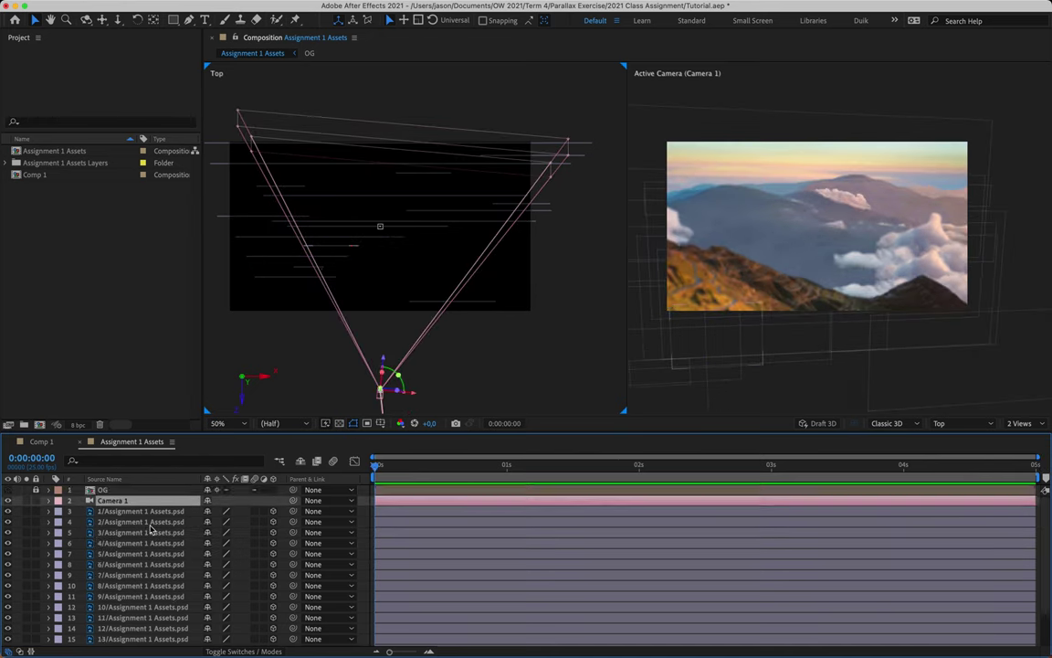
key(ctrl+Down)
key(ctrl+Down)
key(ctrl+Down)
key(ctrl+Down)
key(ctrl+Down)
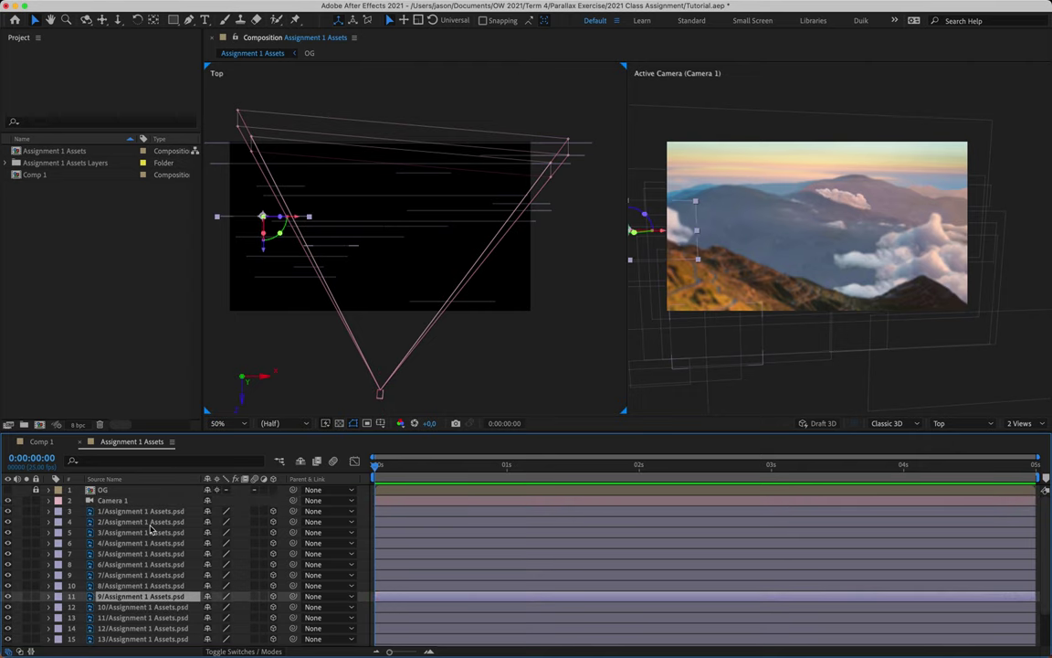
Start keyframing Position on the 9/ and 10/Assignment 1 Assets.psd layers at the first frame.
key(Return)
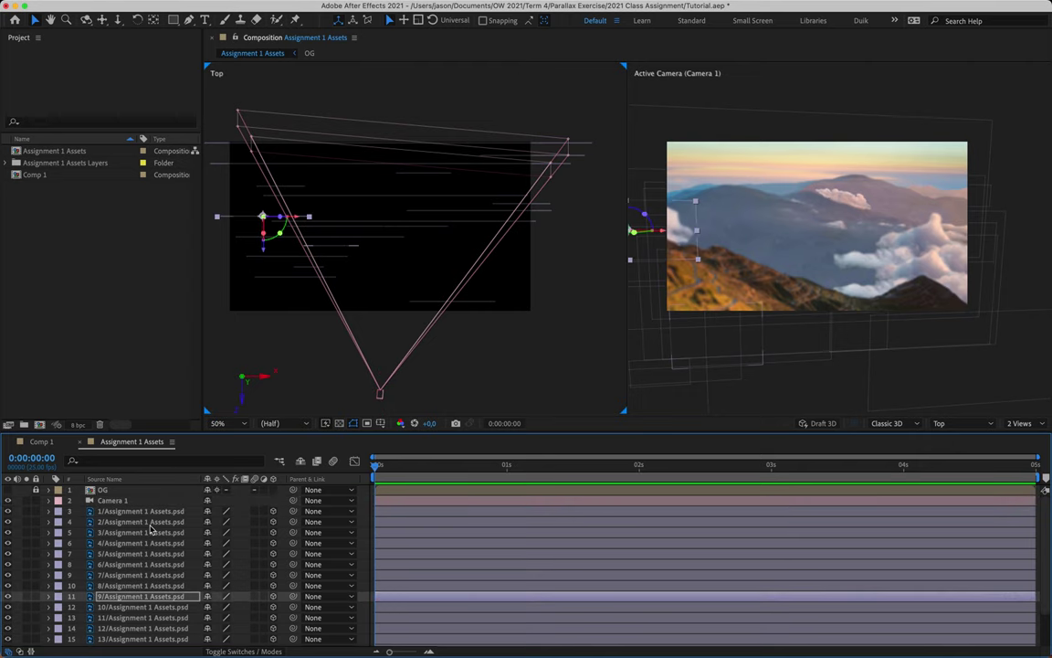
key(p)
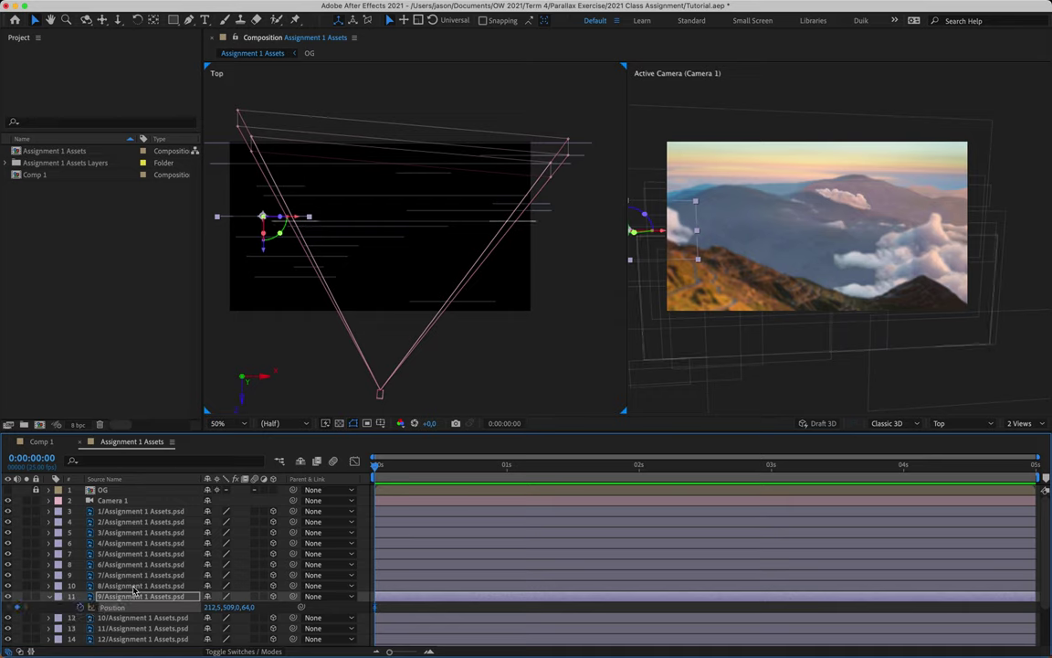
key(ctrl+Down)
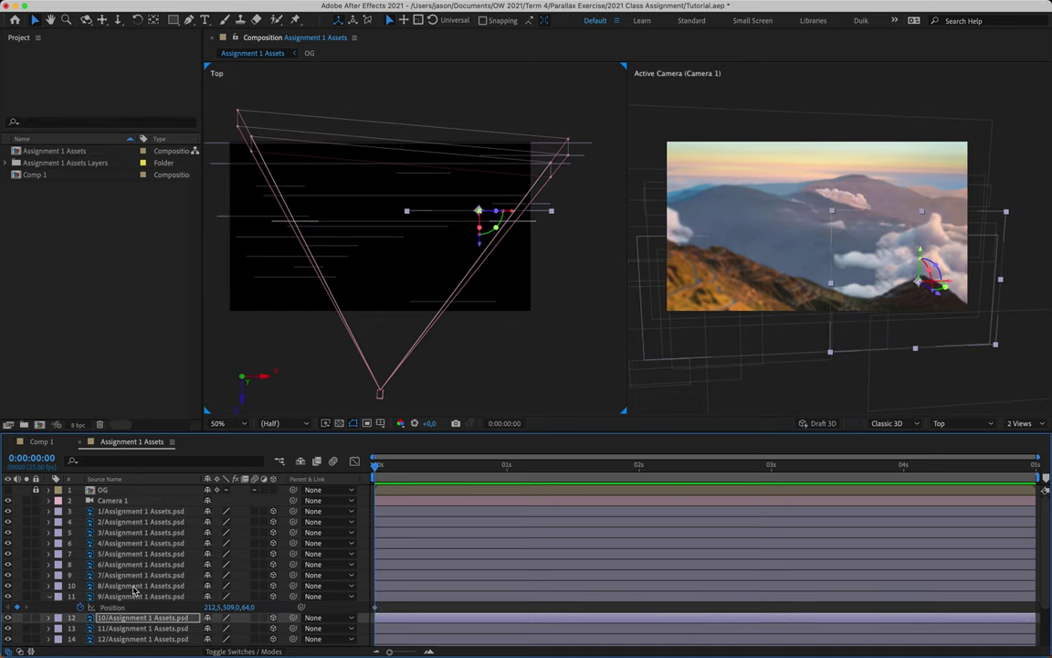
key(p)
click(82, 628)
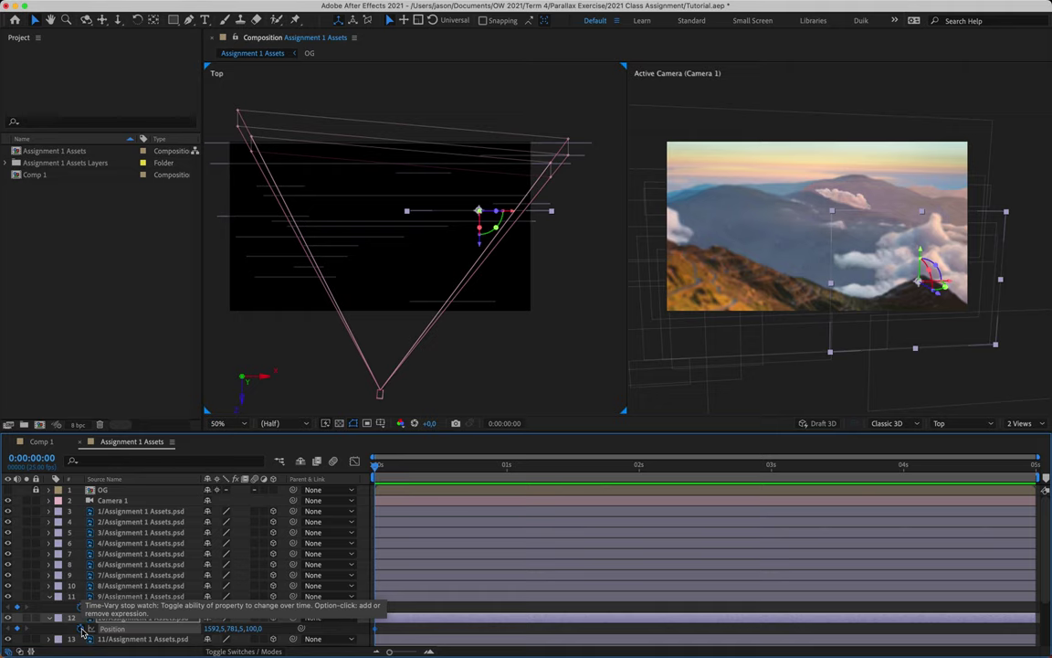
Start keyframing Position on the 11/Assignment 1 Assets.psd layer at the first frame.
key(ctrl+Down)
key(ctrl+Down)
key(ctrl+Up)
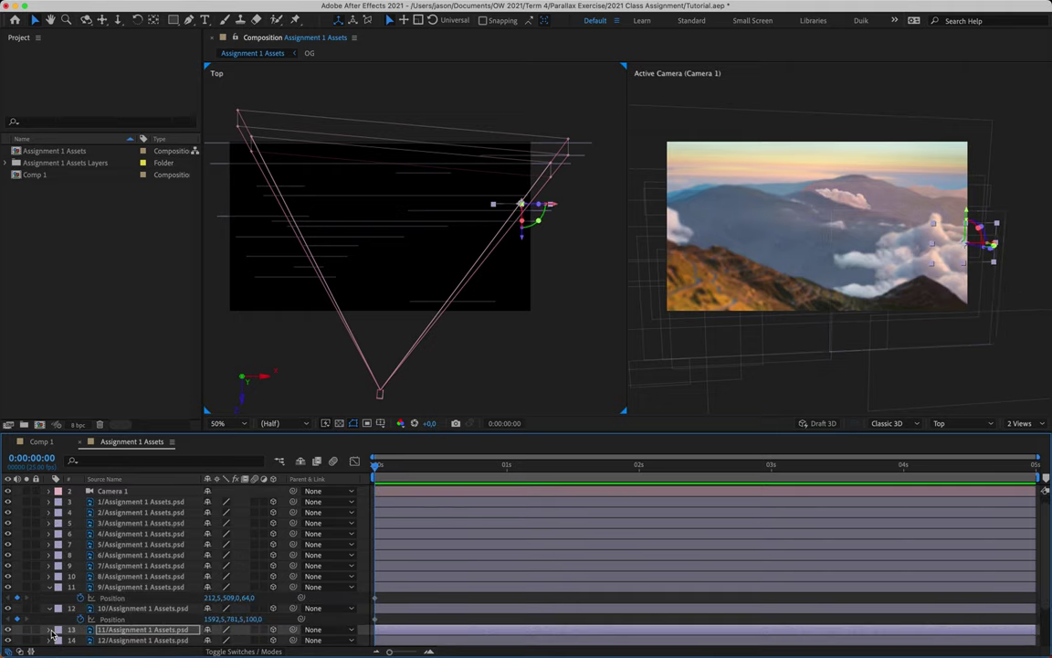
click(50, 630)
scroll(79, 638, down, 3)
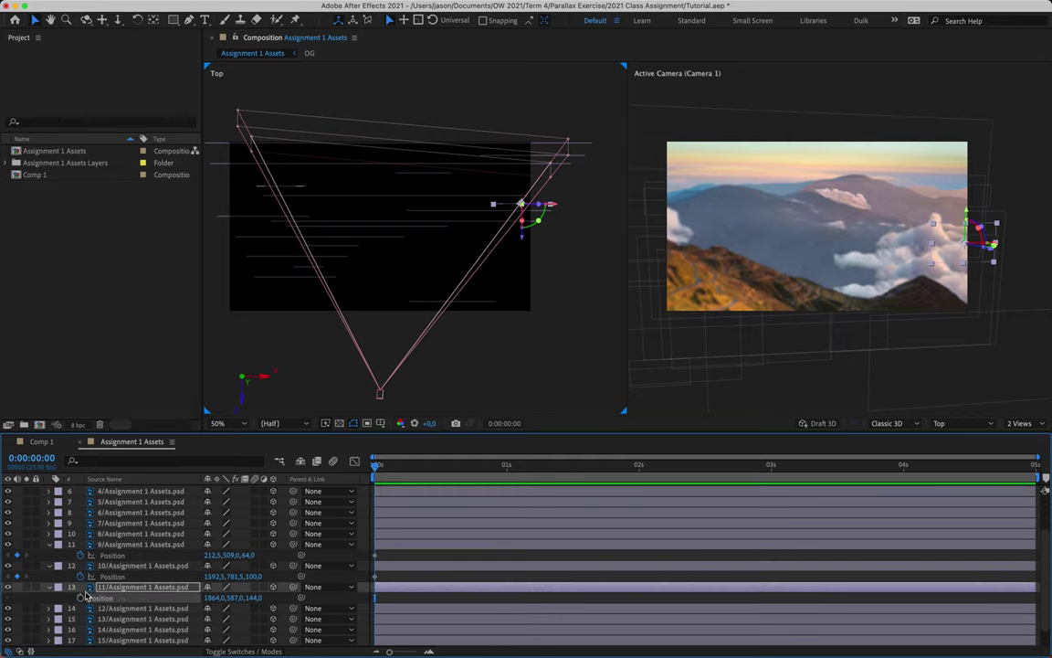
scroll(103, 589, down, 1)
click(130, 584)
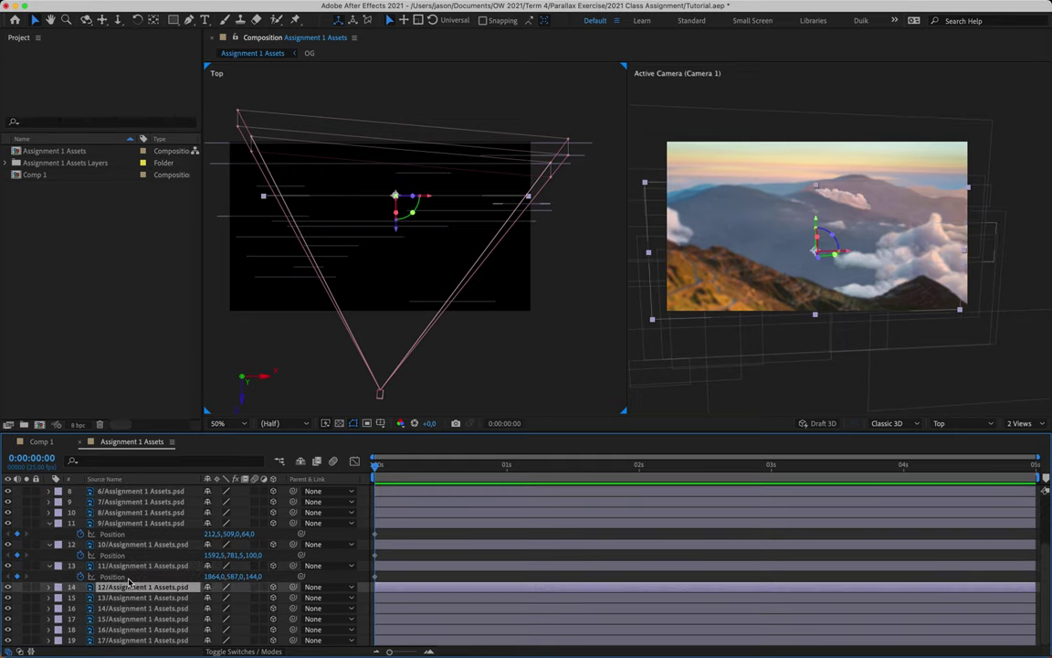
Find the small distant cloud layer, 14/Assignment 1 Assets.psd, and give it a Position keyframe at the first frame.
key(Return)
key(super+Down)
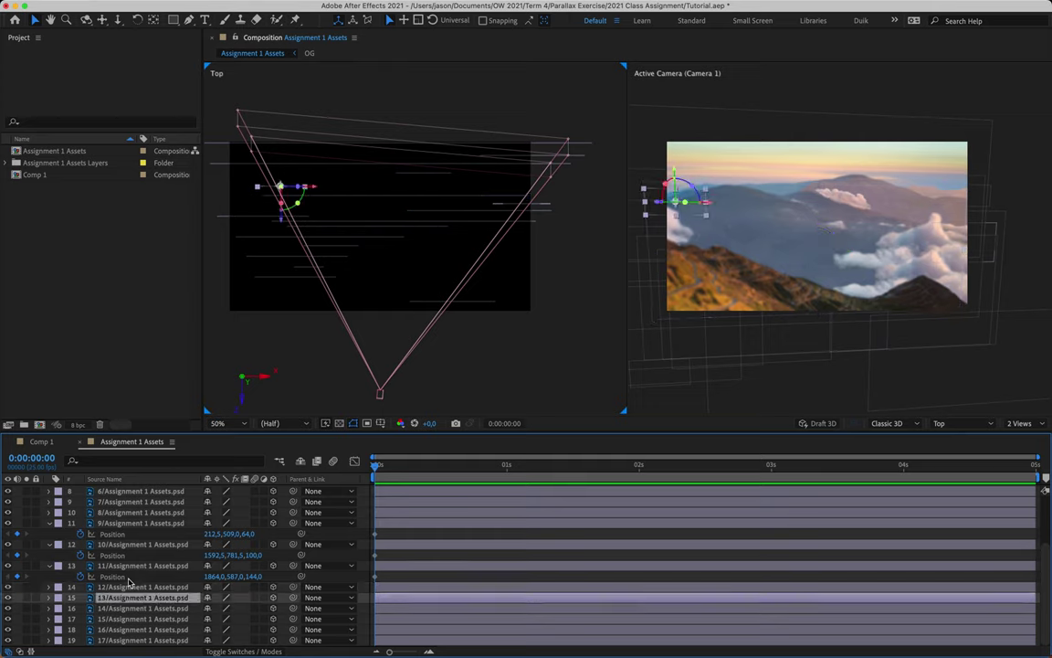
key(super+Down)
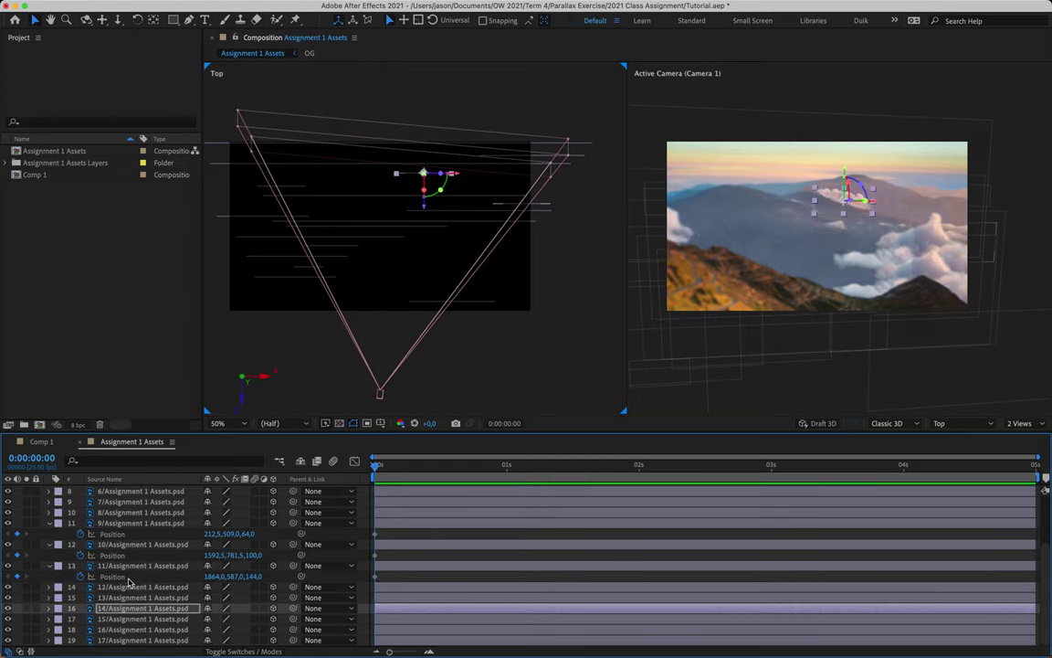
key(End)
key(alt+shift+p)
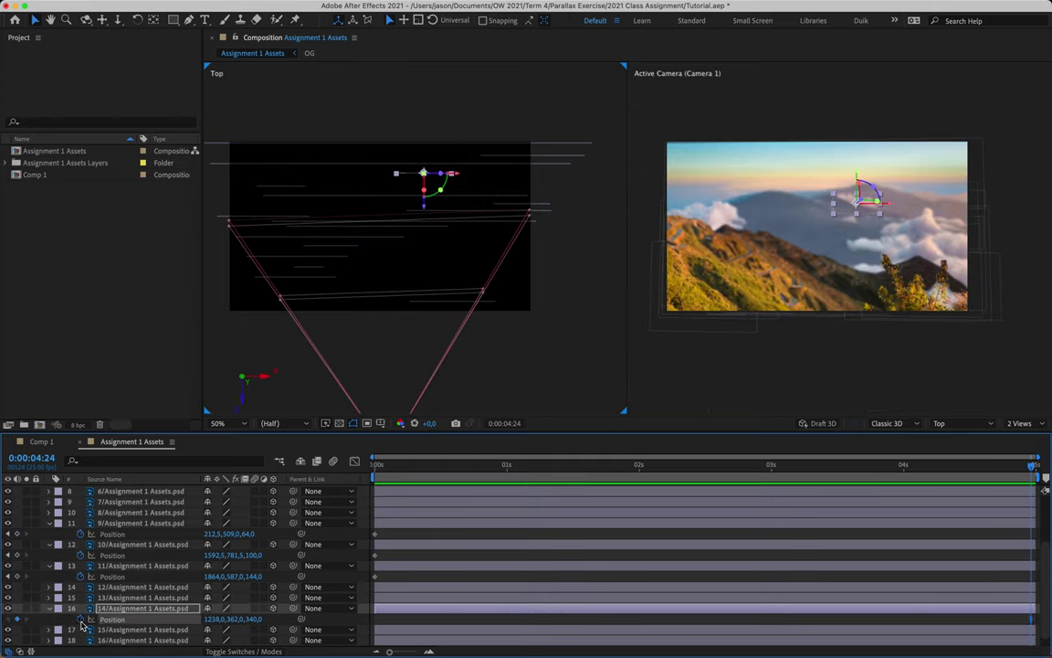
scroll(91, 612, down, 1)
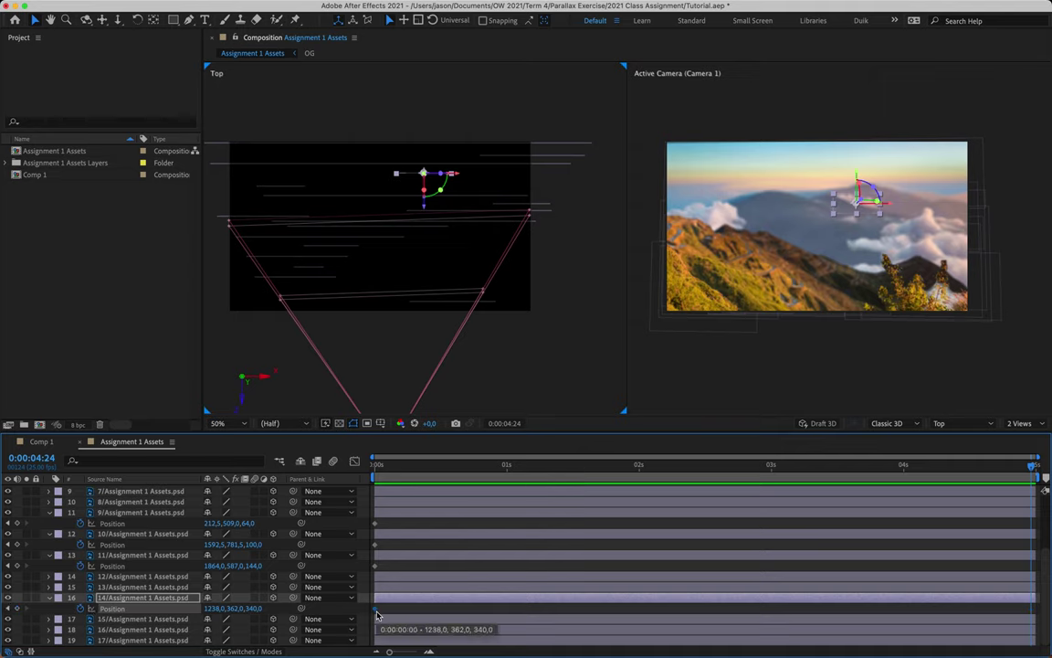
key(Home)
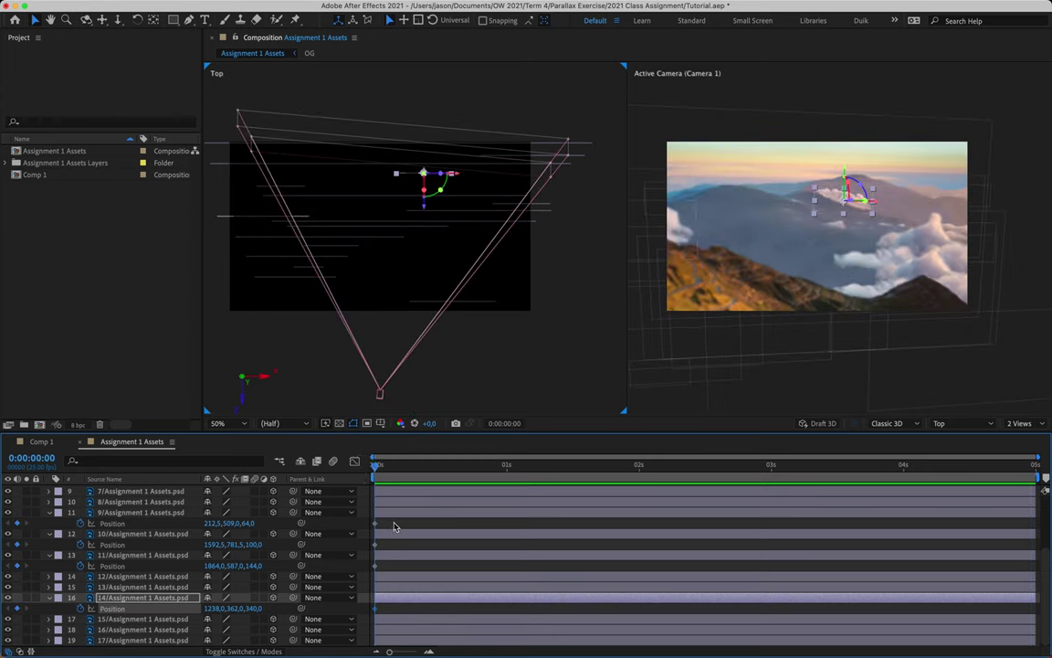
Shift the first Position keyframe of 9/Assignment 1 Assets.psd along X to 372.5, bringing its cloud further into frame.
click(394, 526)
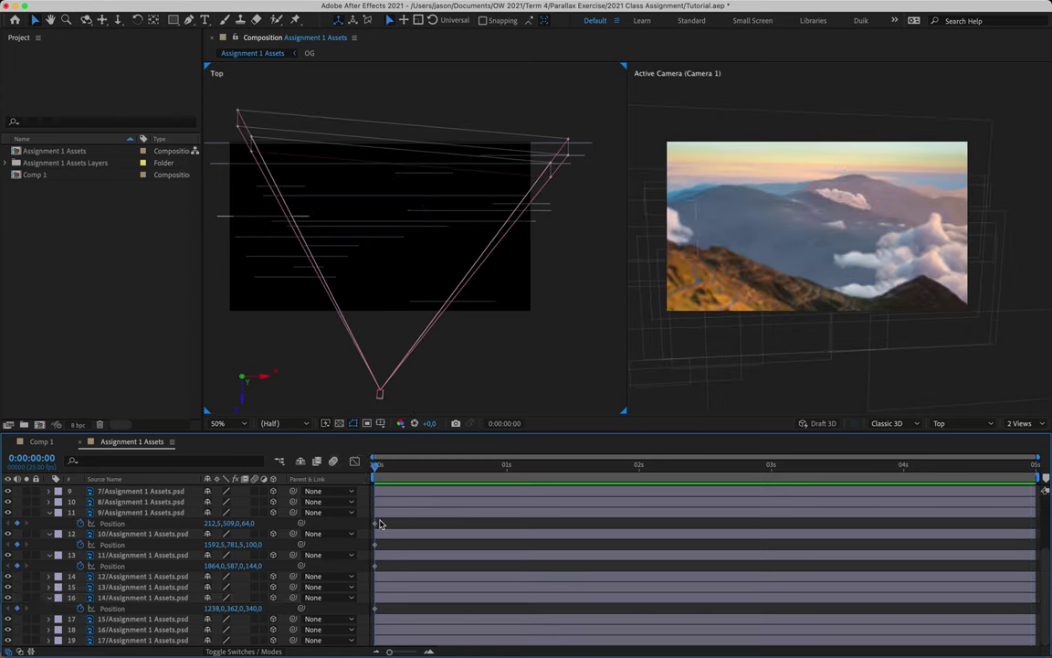
click(374, 526)
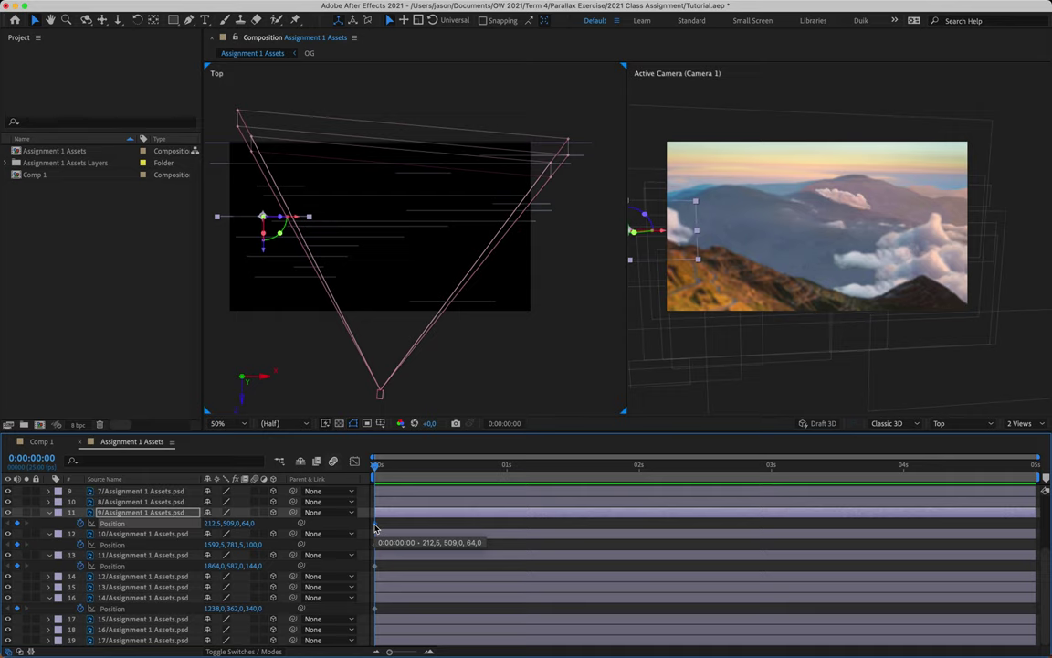
key(shift+Right)
key(shift+Right)
key(shift+Right)
key(shift+Right)
key(shift+Right)
key(shift+Right)
key(shift+Right)
key(shift+Right)
key(shift+Right)
key(shift+Right)
key(shift+Right)
key(shift+Right)
key(shift+Right)
key(shift+Right)
key(shift+Right)
key(shift+Right)
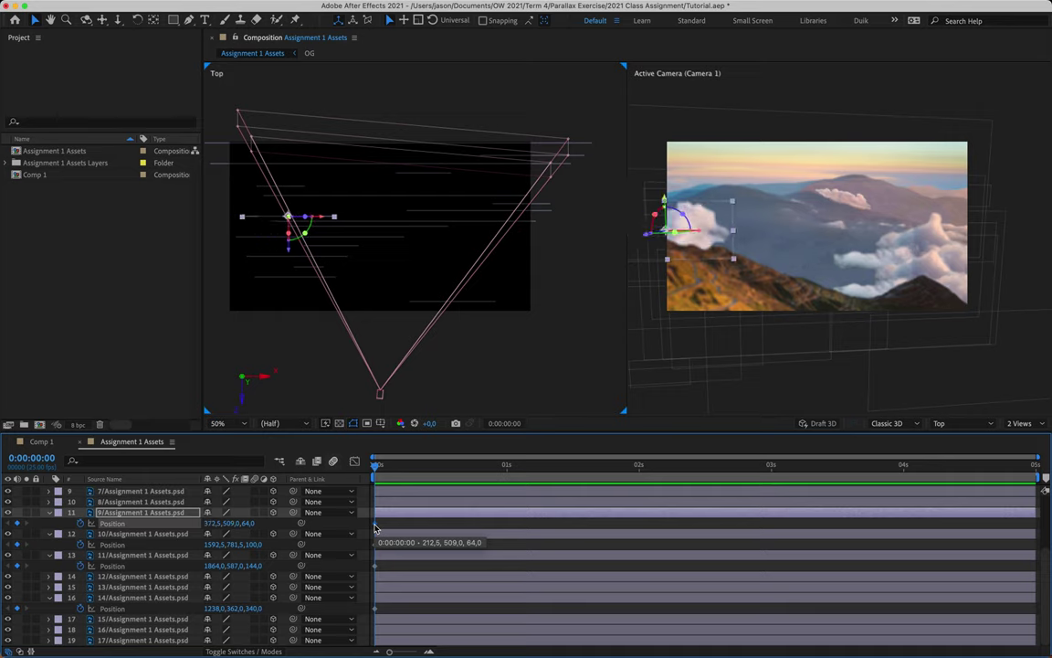
Shift the first Position keyframe of 10/Assignment 1 Assets.psd along X to 1672.5.
click(375, 544)
key(shift+Right)
key(shift+Right)
key(shift+Right)
key(shift+Right)
key(shift+Right)
key(shift+Right)
key(shift+Right)
key(shift+Right)
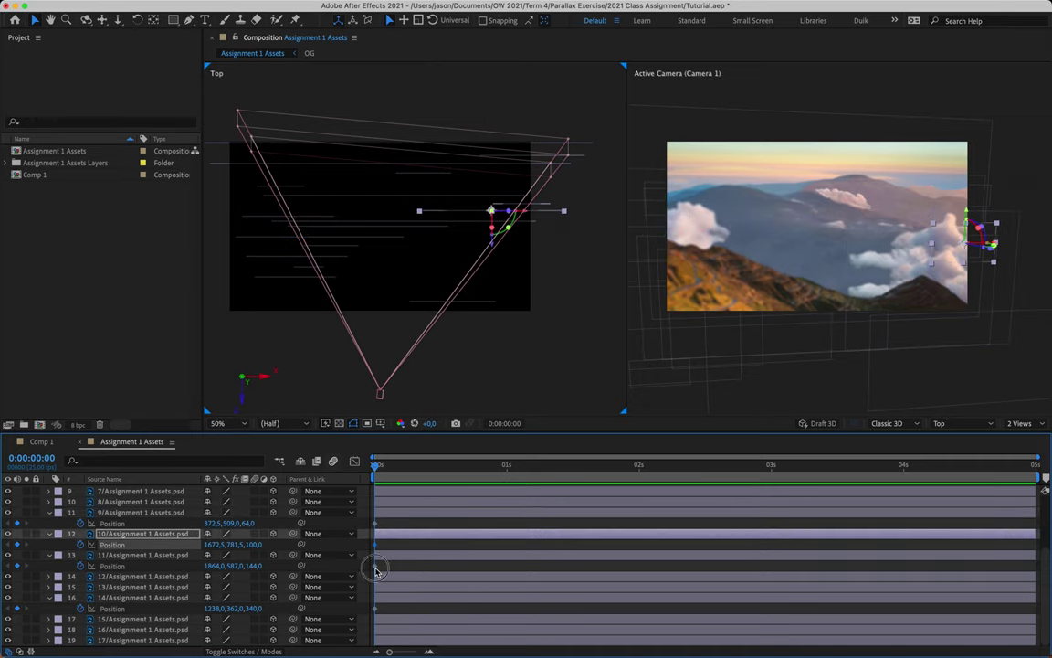
Shift the first Position keyframe of 11/Assignment 1 Assets.psd along X to 1944.
click(375, 566)
key(shift+Right)
key(shift+Right)
key(shift+Right)
key(shift+Right)
key(shift+Right)
key(shift+Right)
key(shift+Right)
key(shift+Right)
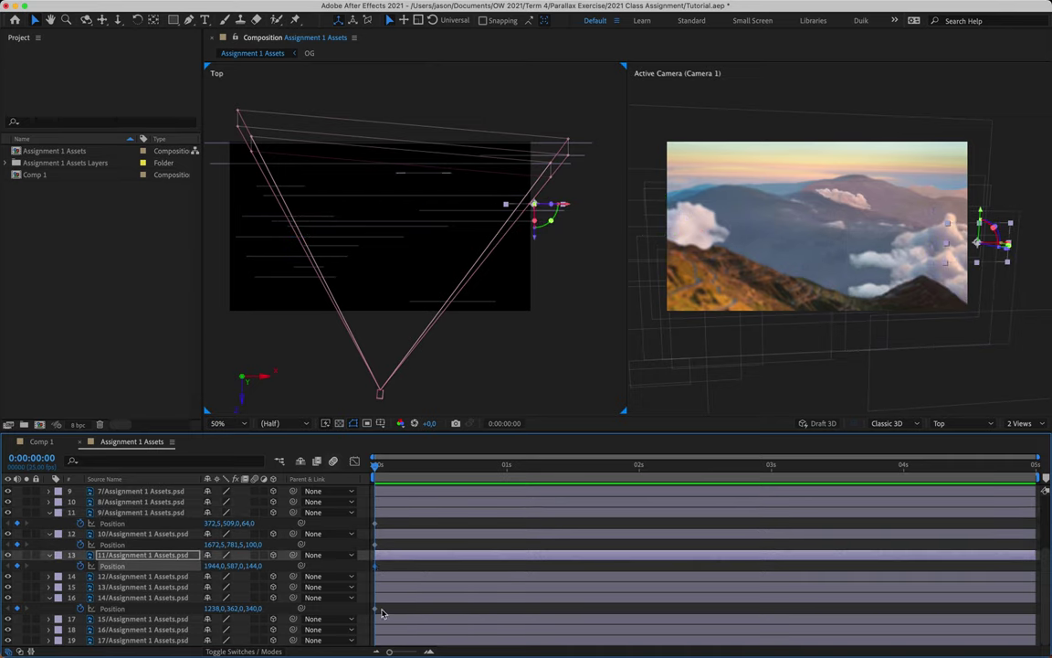
Shift the first Position keyframe of 14/Assignment 1 Assets.psd along X to 1318.
click(375, 608)
key(shift+Right)
key(shift+Right)
key(shift+Right)
key(shift+Right)
key(shift+Right)
key(shift+Right)
key(shift+Right)
key(shift+Right)
key(shift+Right)
key(shift+Right)
key(shift+Right)
key(shift+Right)
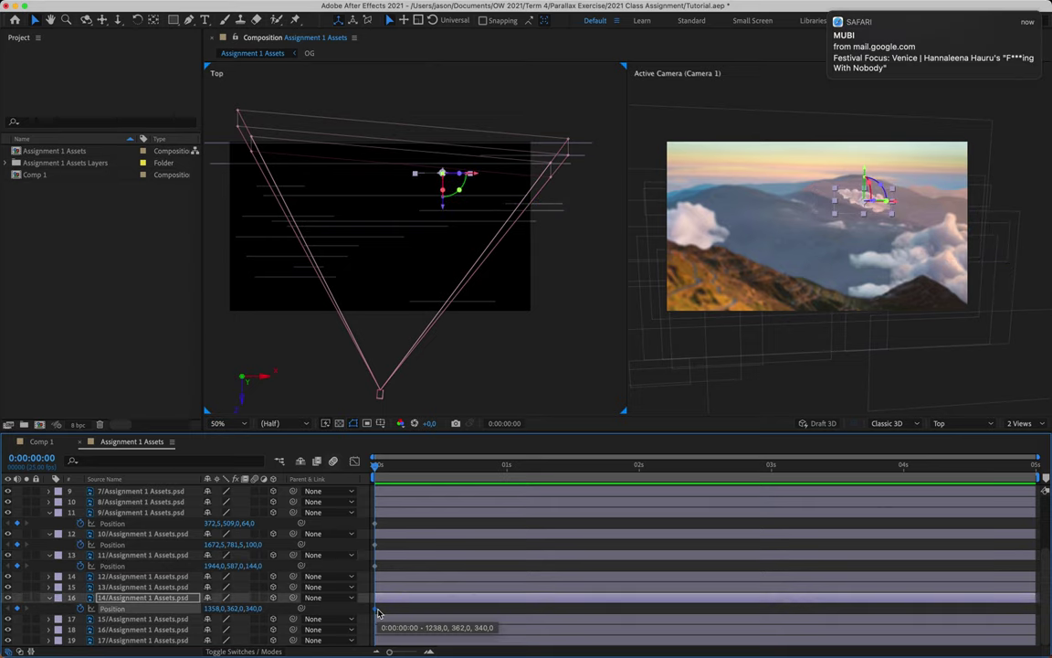
key(shift+Left)
key(shift+Left)
key(shift+Left)
key(shift+Left)
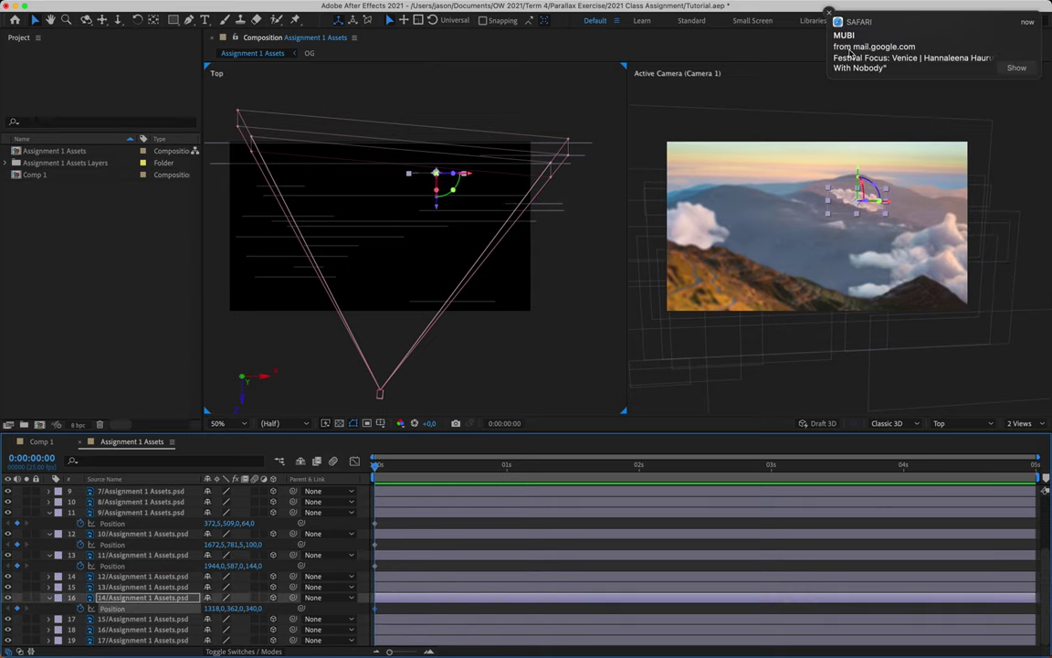
Rotate the 14/Assignment 1 Assets.psd cloud slightly and keyframe its Position at 1238, 362.1, 337.2 at 0:00:04:24.
mouse_move(869, 188)
mouse_down()
mouse_move(868, 177)
mouse_move(869, 185)
mouse_up()
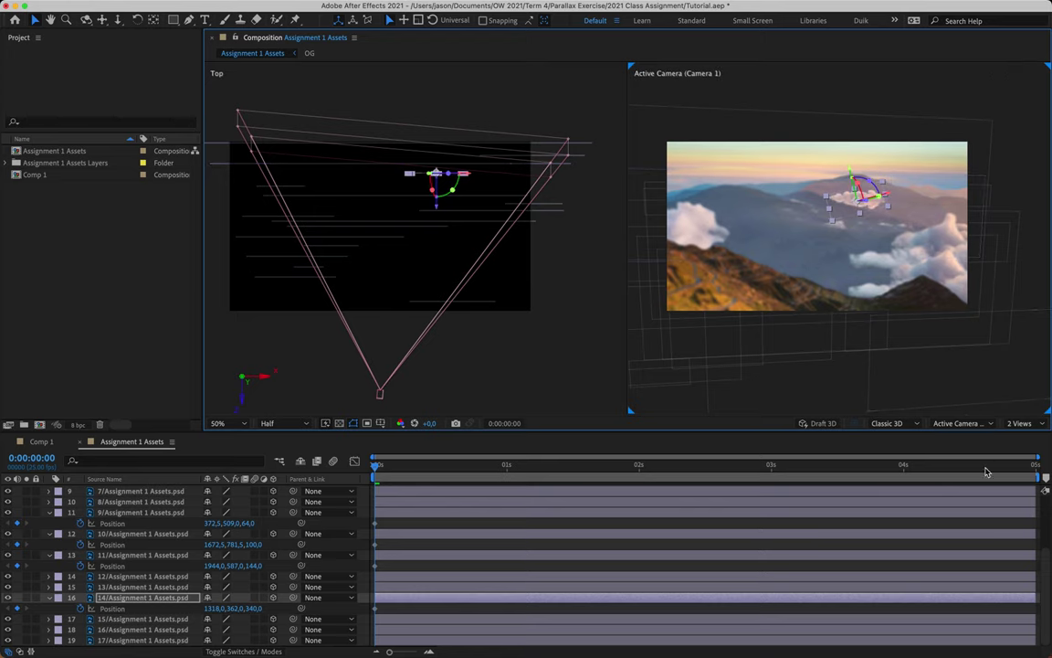
drag(989, 465, 1044, 476)
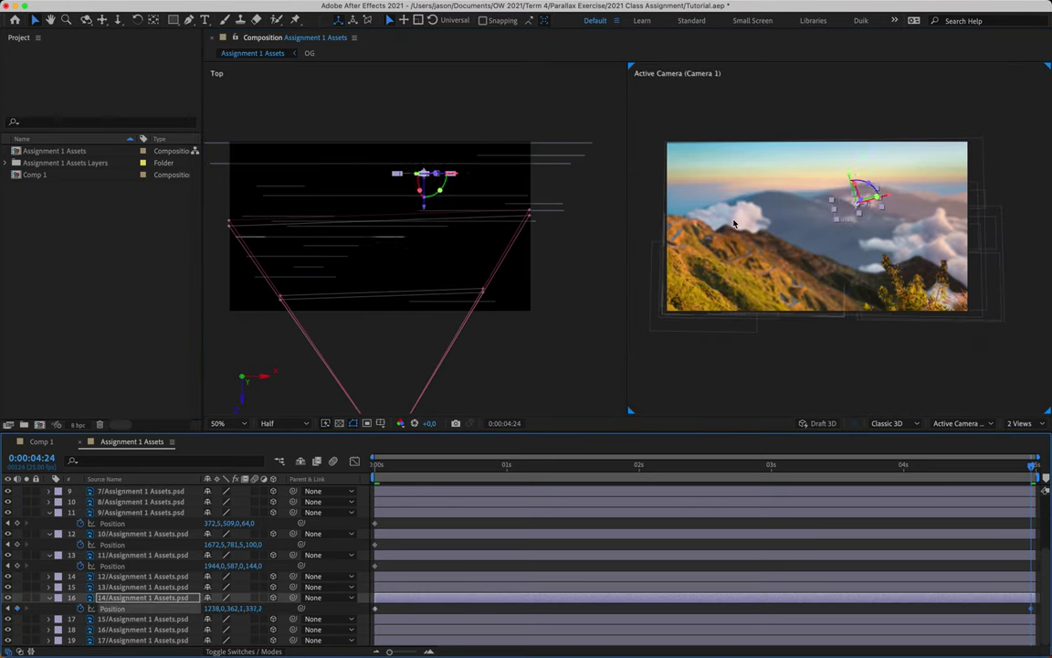
At 0:00:04:24, keyframe the Position of 11/Assignment 1 Assets.psd at 1864, 587.1, 141.2.
click(172, 558)
key(shift+Left)
key(shift+Left)
key(shift+Left)
key(shift+Left)
key(shift+Left)
key(shift+Left)
key(shift+Left)
key(shift+Left)
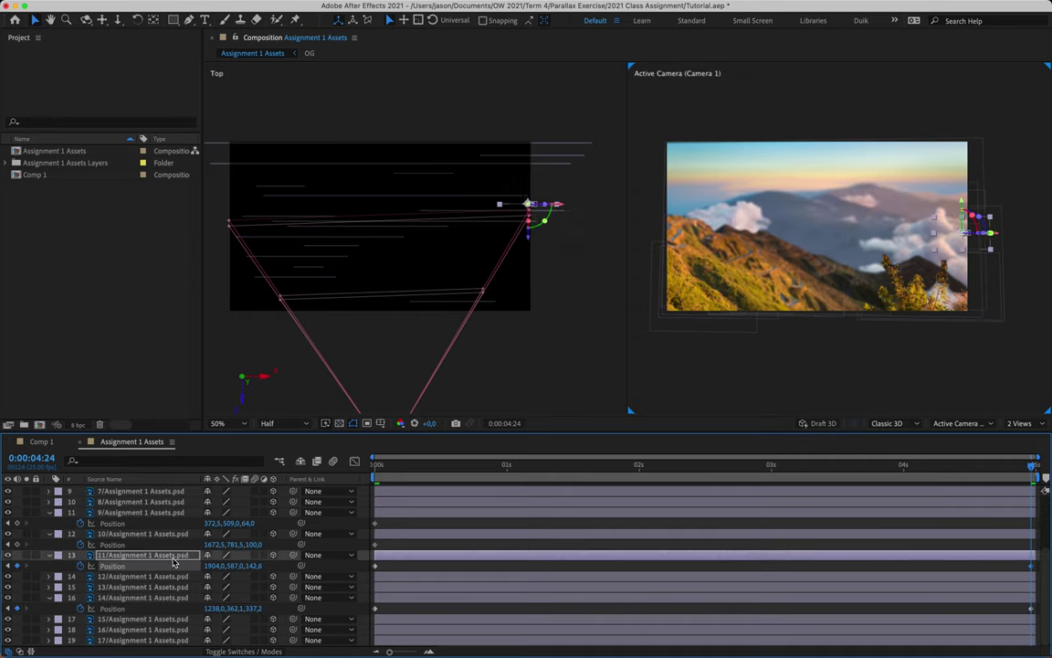
At 0:00:04:24, keyframe the Position of 10/Assignment 1 Assets.psd at 1472.6, 781.7, 93.
click(139, 534)
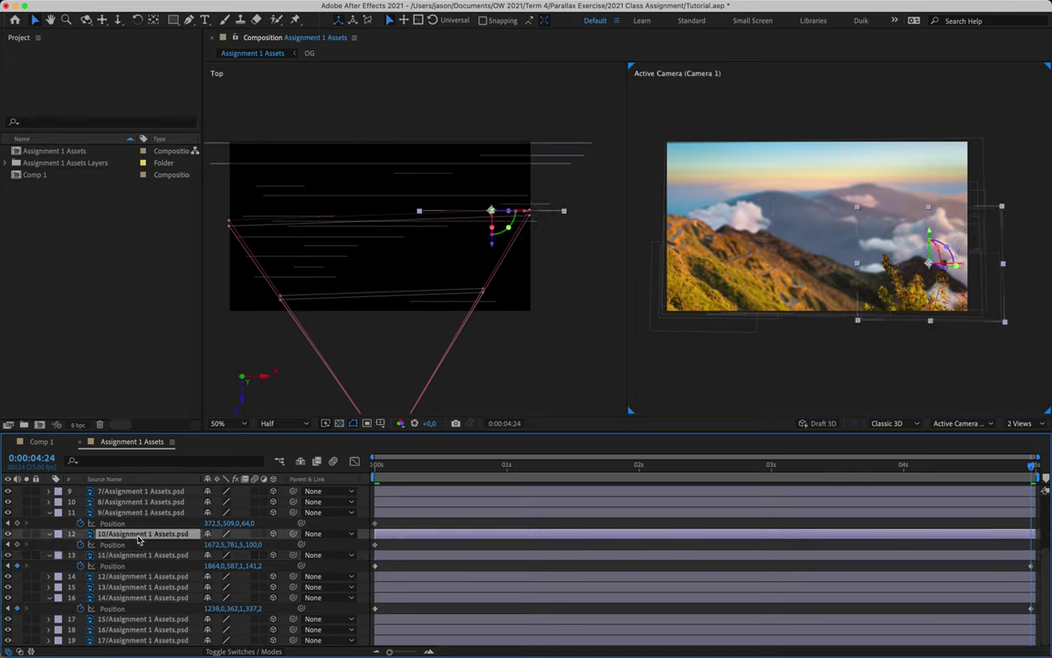
key(shift+Left)
key(shift+Left)
key(shift+Left)
key(shift+Left)
key(shift+Left)
key(shift+Left)
key(shift+Left)
key(shift+Left)
key(shift+Left)
key(shift+Left)
key(shift+Left)
key(shift+Left)
key(shift+Left)
key(shift+Left)
key(shift+Left)
key(shift+Left)
key(shift+Left)
key(shift+Left)
key(shift+Left)
key(shift+Left)
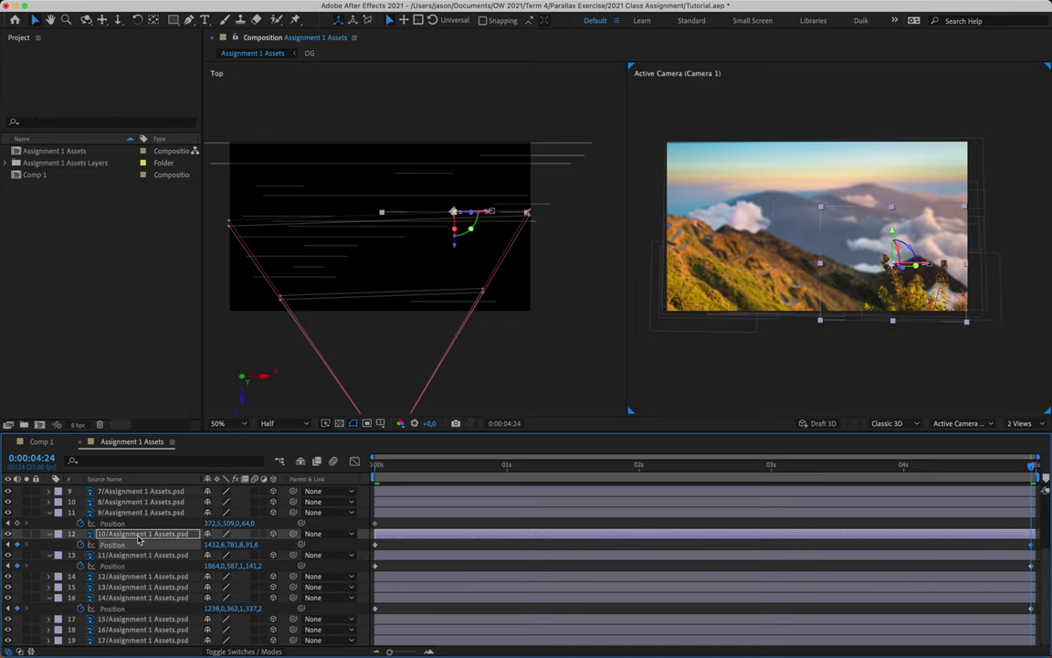
key(shift+Right)
key(shift+Right)
key(shift+Right)
key(shift+Right)
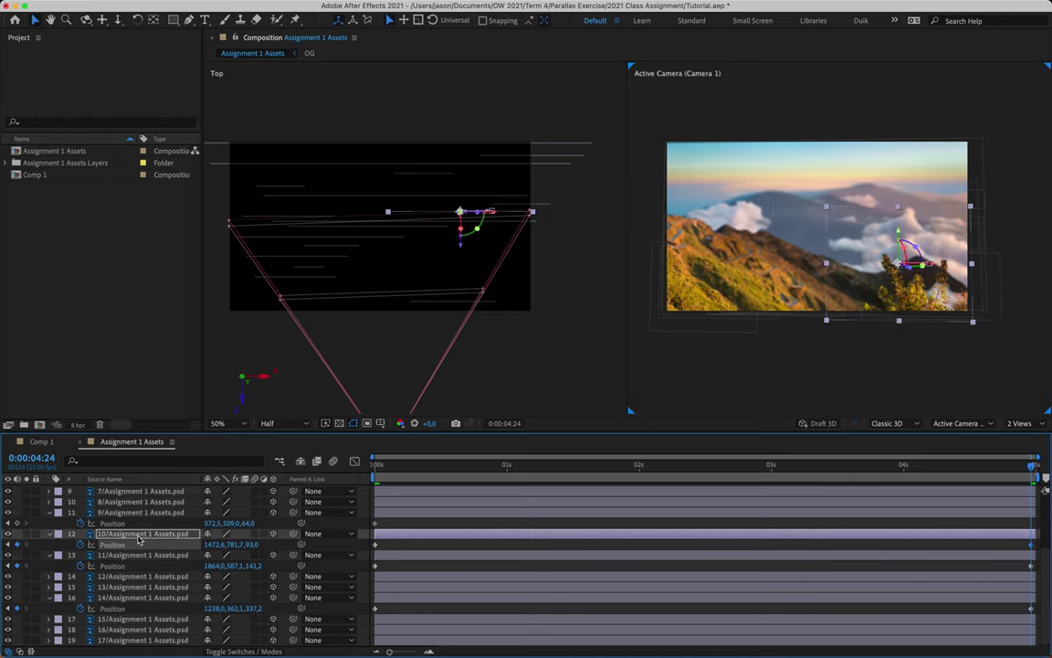
At 0:00:04:24, keyframe the Position of 9/Assignment 1 Assets.psd at 212.6, 509.2, 58.4.
click(123, 513)
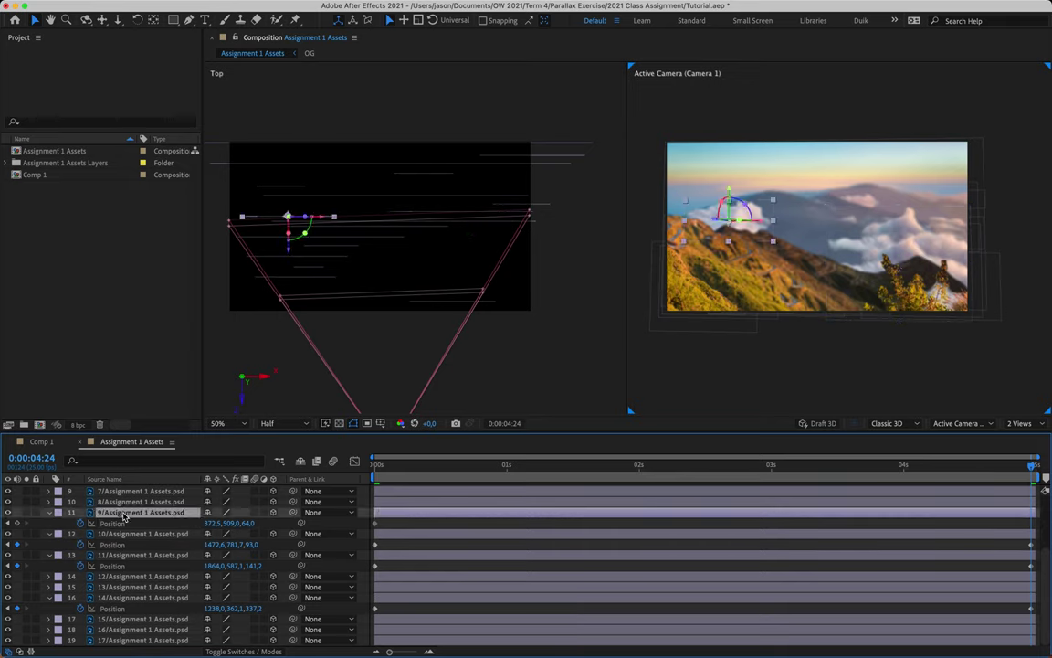
key(shift+Left)
key(shift+Left)
key(shift+Left)
key(shift+Left)
key(shift+Left)
key(shift+Left)
key(shift+Left)
key(shift+Left)
key(shift+Left)
key(shift+Left)
key(shift+Left)
key(shift+Left)
key(shift+Left)
key(shift+Left)
key(shift+Left)
key(shift+Left)
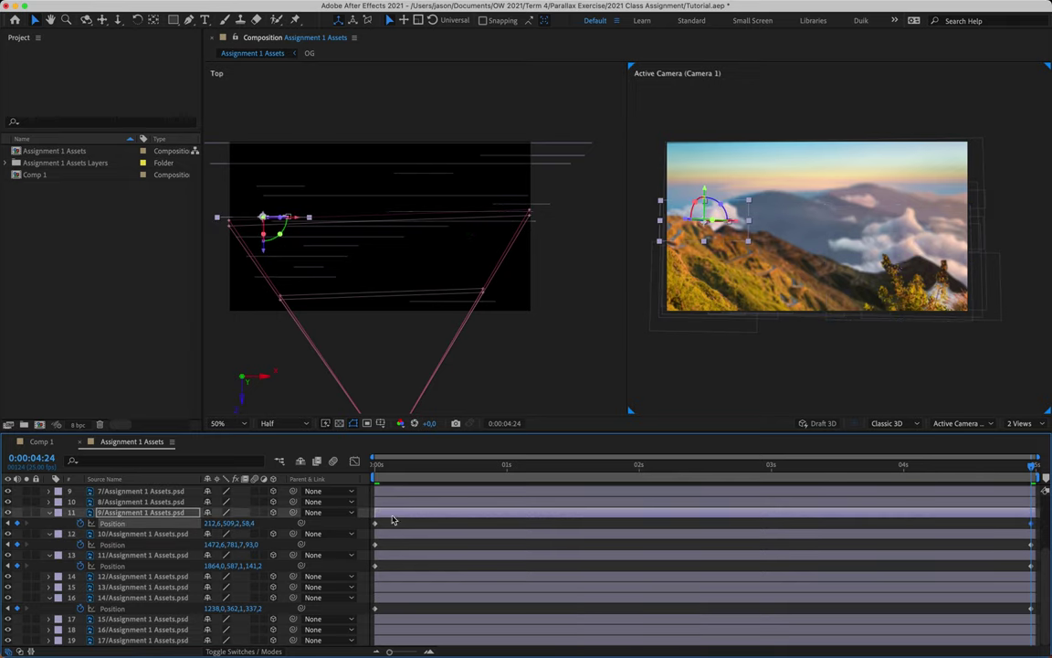
Apply Easy Ease to the start and end Position keyframes of cloud layers 9, 10, 11 and 14, and preview the drift.
drag(394, 525, 336, 628)
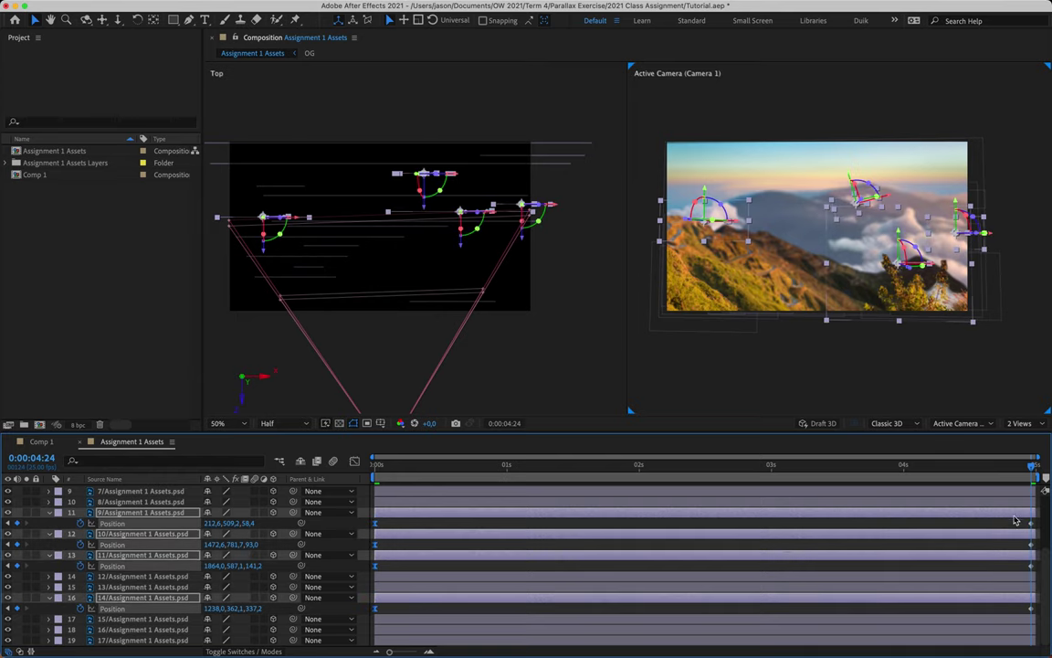
click(913, 469)
key(space)
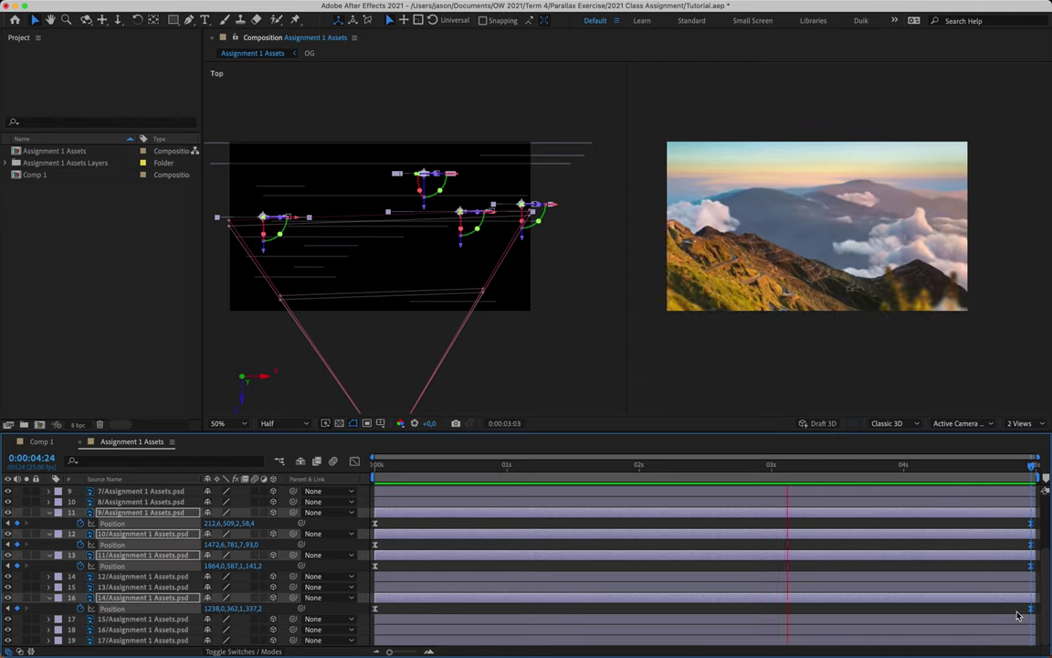
key(space)
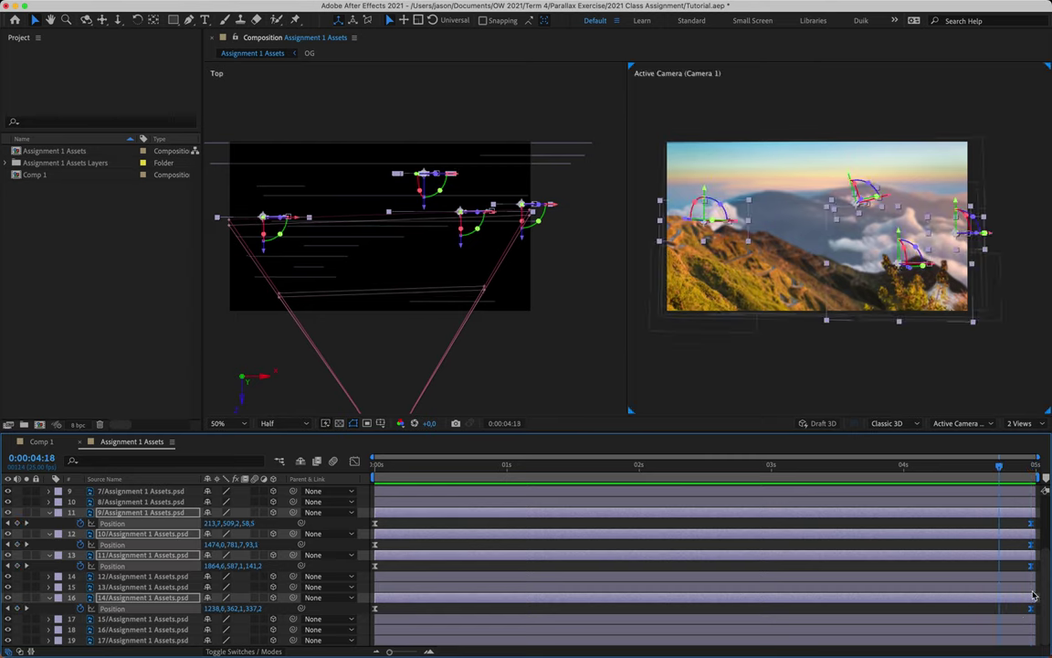
Change the end Position keyframe of 10/Assignment 1 Assets.psd to 1512.6, 781.7, 94.4 at 0:00:04:24, and preview the animation.
drag(1002, 469, 1030, 531)
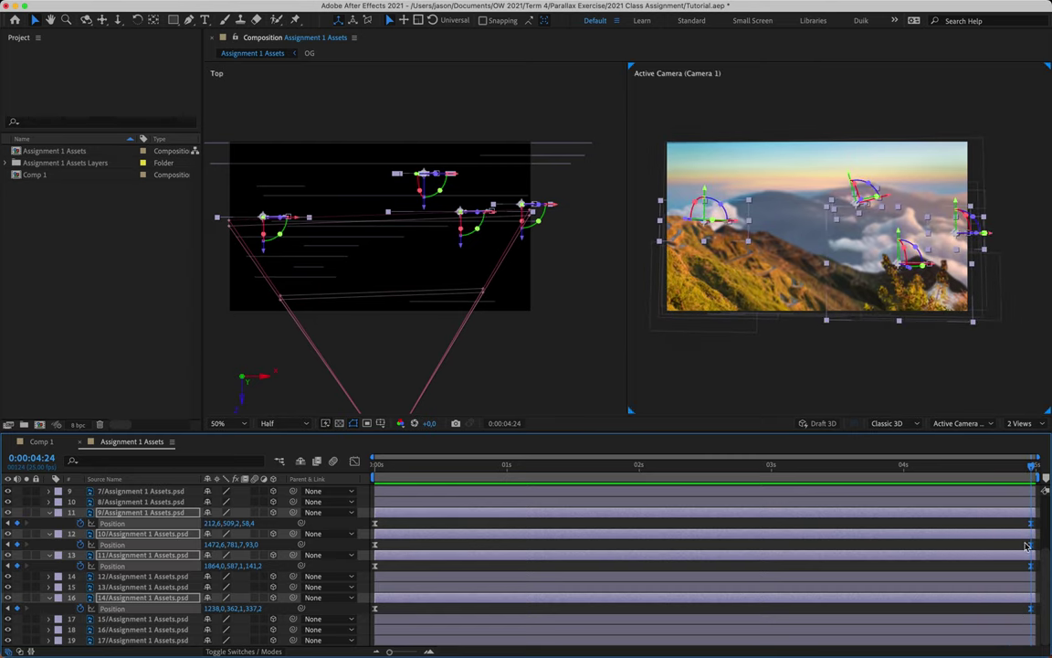
click(1026, 545)
click(1030, 545)
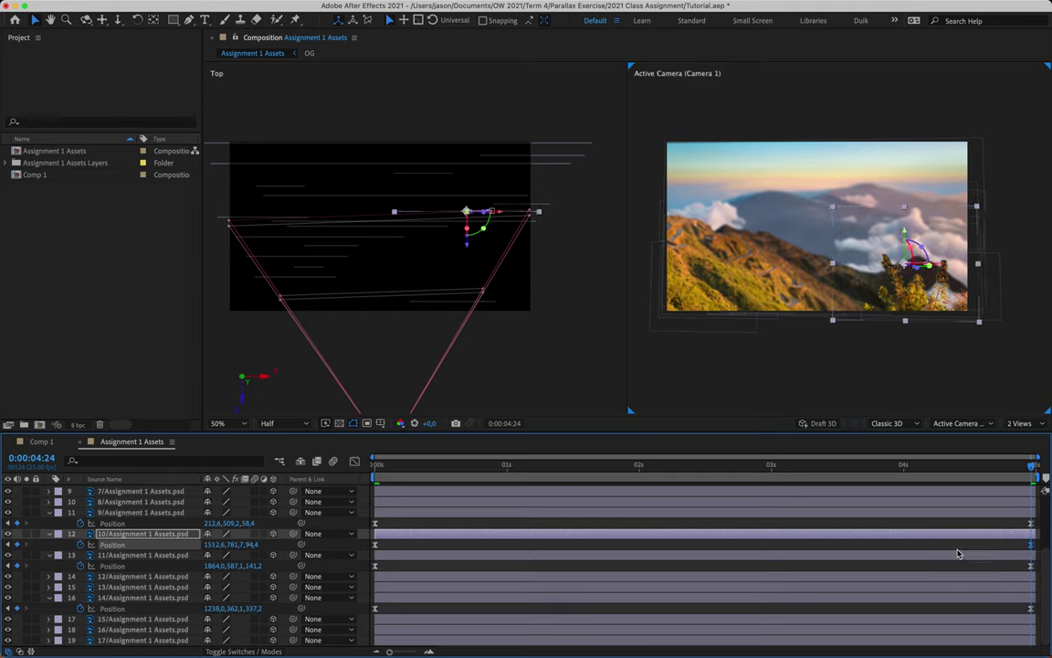
key(space)
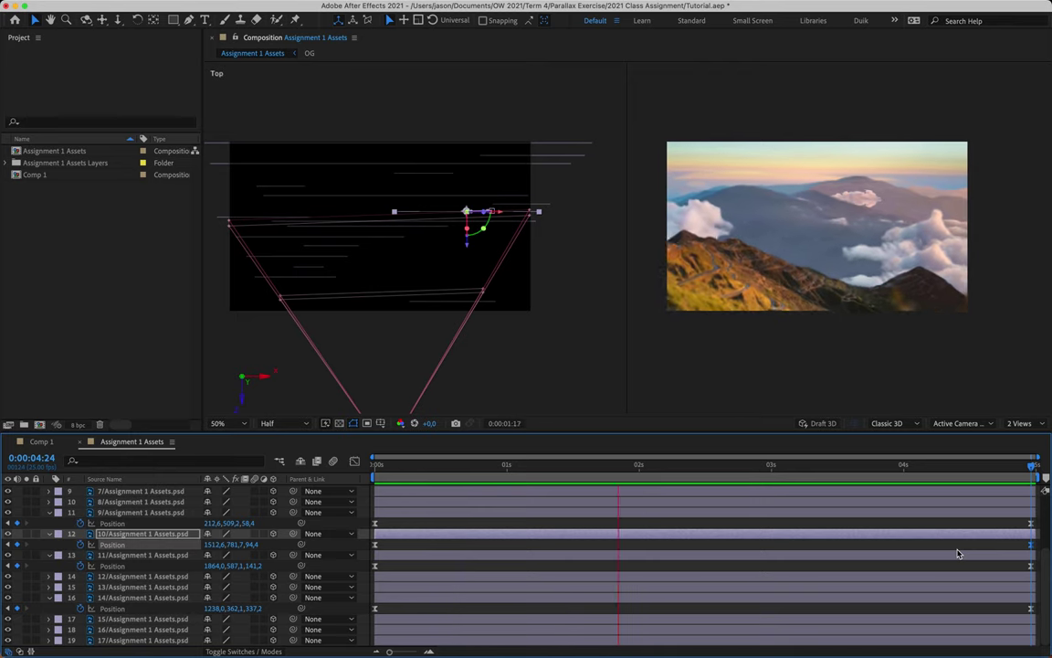
key(space)
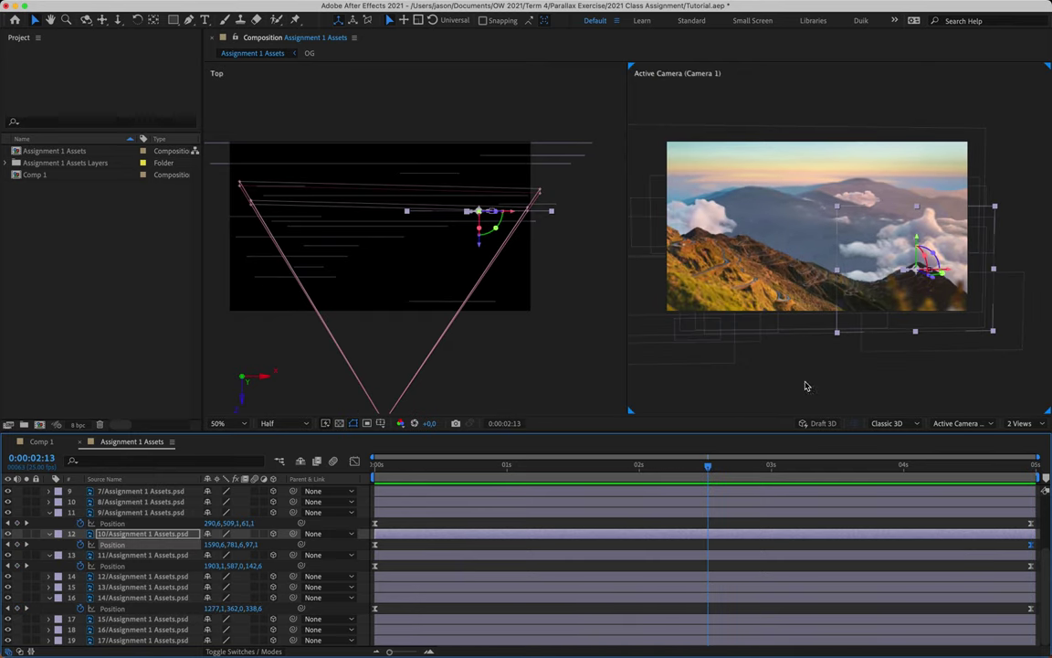